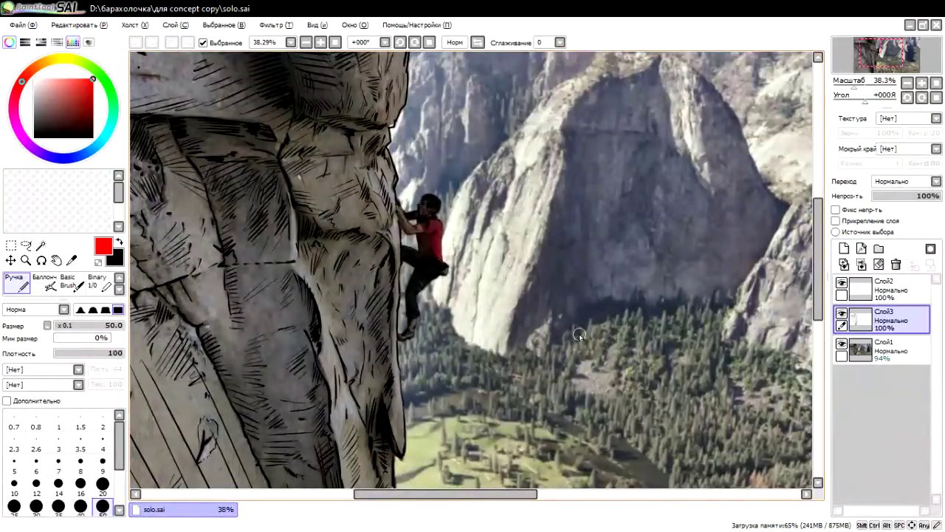
# Step: Zoom in on the upper rock edge and distant cliffs, then switch the colour to black
pyautogui.press('space')
pyautogui.moveTo(443, 127); pyautogui.dragTo(408, 180)
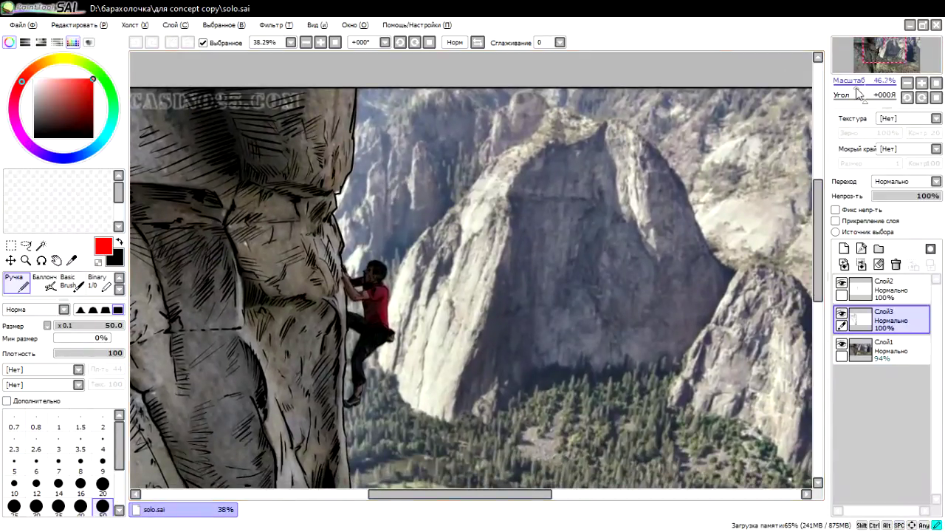
pyautogui.moveTo(859, 92); pyautogui.dragTo(865, 86)
pyautogui.moveTo(545, 175)
pyautogui.mouseDown()
pyautogui.moveTo(401, 342)
pyautogui.moveTo(442, 448)
pyautogui.mouseUp()
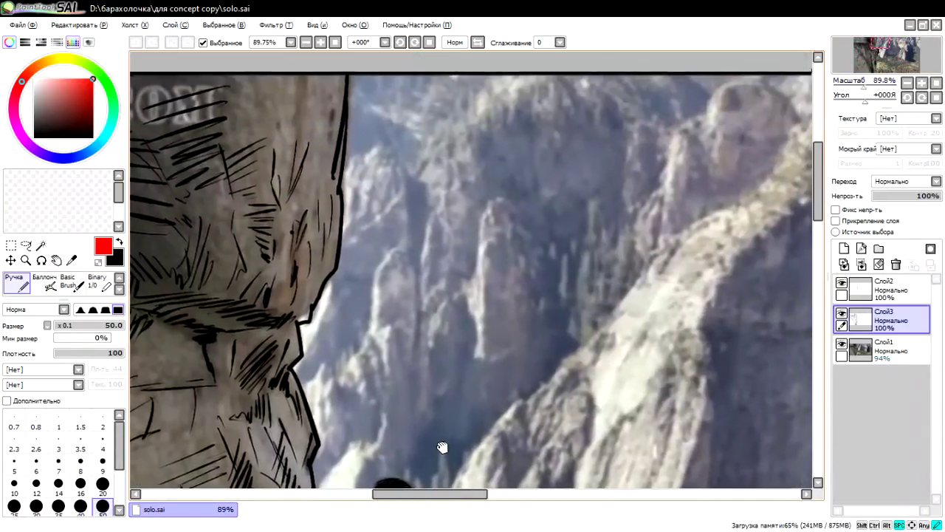
pyautogui.moveTo(458, 262); pyautogui.dragTo(444, 281)
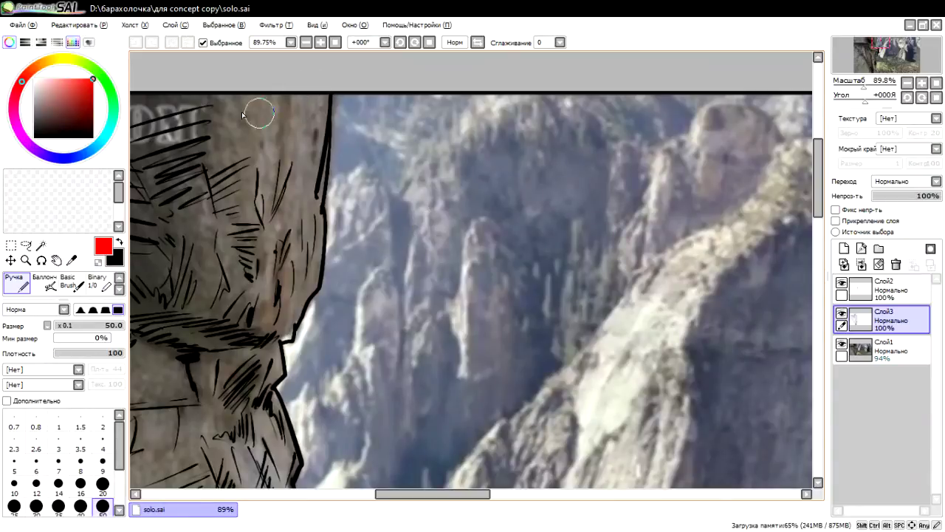
pyautogui.click(34, 138)
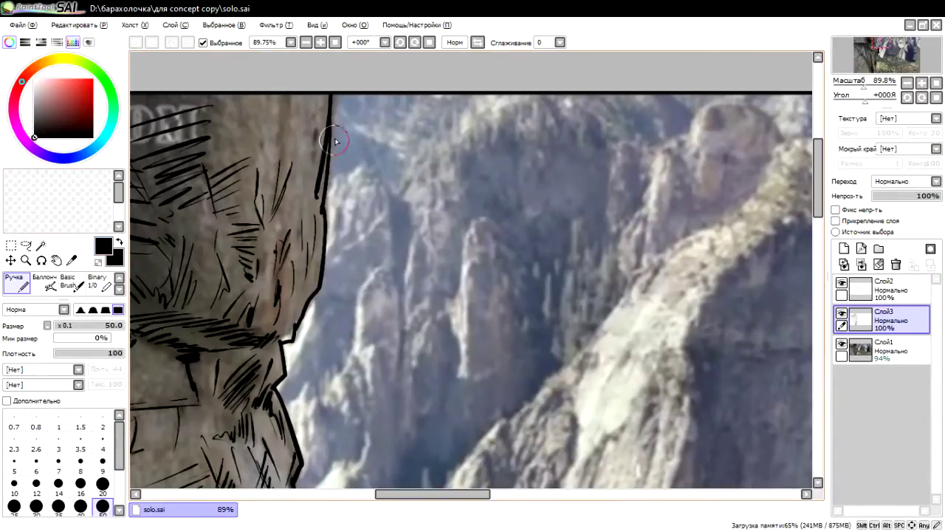
# Step: Ink a thick hooked outline, small dabs and diagonal hatching on the distant crag
pyautogui.moveTo(330, 181)
pyautogui.mouseDown()
pyautogui.moveTo(342, 124)
pyautogui.moveTo(382, 153)
pyautogui.moveTo(382, 175)
pyautogui.mouseUp()
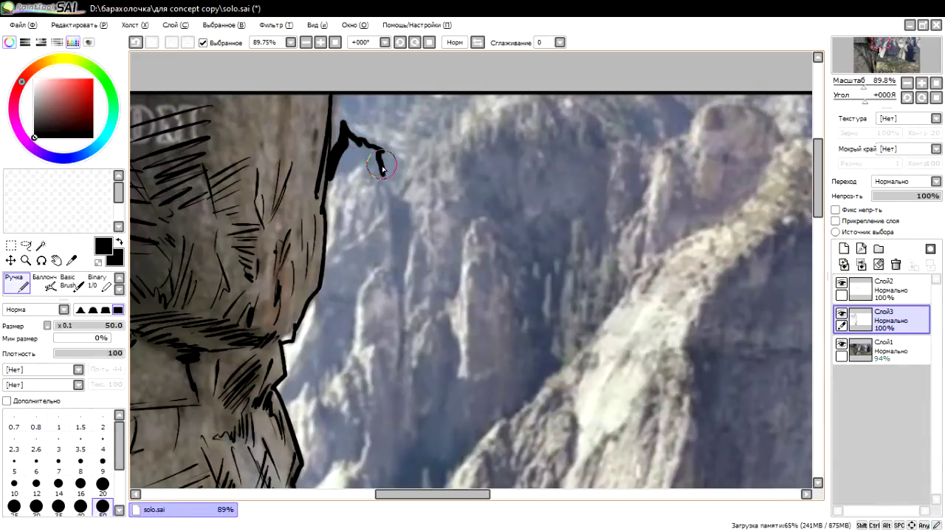
pyautogui.moveTo(389, 138)
pyautogui.mouseDown()
pyautogui.moveTo(401, 127)
pyautogui.moveTo(403, 93)
pyautogui.moveTo(408, 108)
pyautogui.moveTo(445, 131)
pyautogui.mouseUp()
pyautogui.click(420, 109)
pyautogui.moveTo(458, 99)
pyautogui.mouseDown()
pyautogui.moveTo(457, 133)
pyautogui.moveTo(485, 150)
pyautogui.moveTo(463, 196)
pyautogui.moveTo(489, 175)
pyautogui.moveTo(490, 205)
pyautogui.moveTo(484, 177)
pyautogui.moveTo(463, 216)
pyautogui.mouseUp()
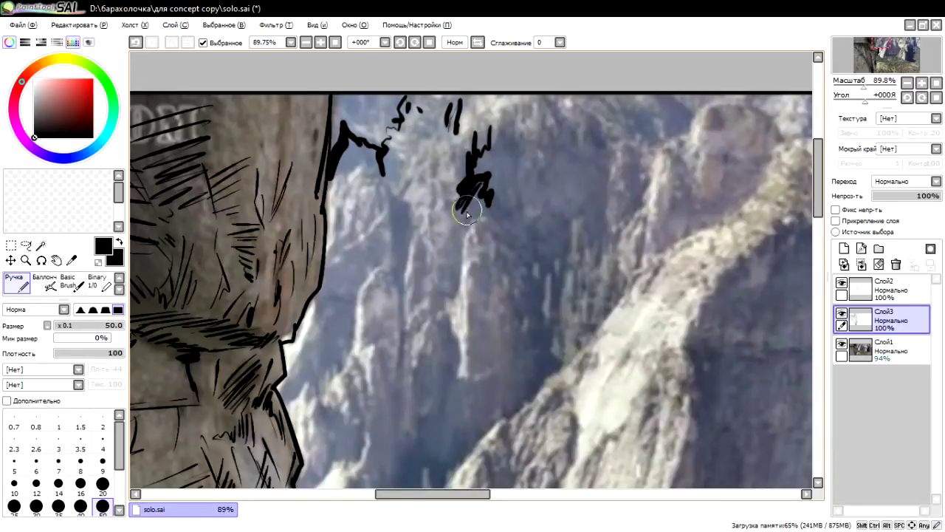
pyautogui.moveTo(489, 178)
pyautogui.mouseDown()
pyautogui.moveTo(473, 211)
pyautogui.moveTo(480, 216)
pyautogui.mouseUp()
pyautogui.moveTo(506, 135); pyautogui.dragTo(486, 189)
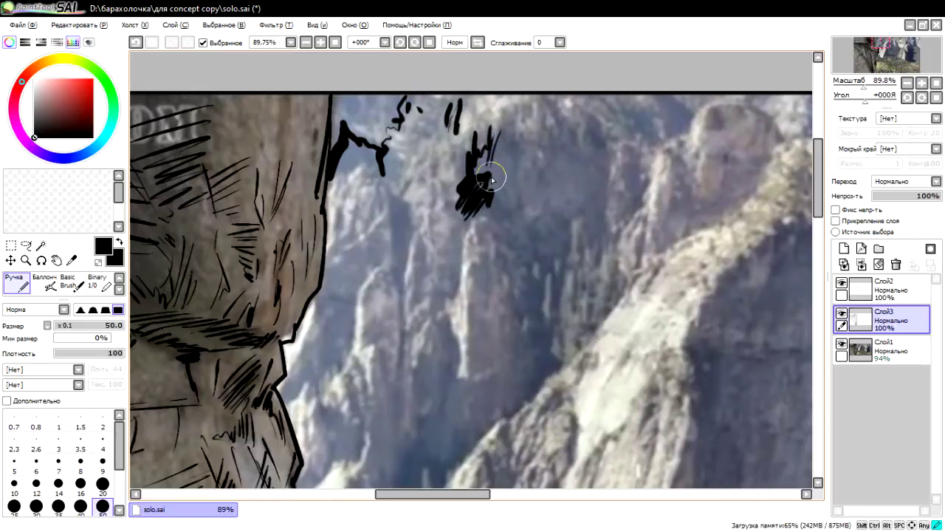
pyautogui.moveTo(512, 131)
pyautogui.mouseDown()
pyautogui.moveTo(490, 208)
pyautogui.moveTo(498, 200)
pyautogui.mouseUp()
pyautogui.moveTo(520, 147)
pyautogui.mouseDown()
pyautogui.moveTo(523, 219)
pyautogui.moveTo(510, 225)
pyautogui.moveTo(518, 251)
pyautogui.moveTo(509, 257)
pyautogui.moveTo(518, 277)
pyautogui.moveTo(530, 275)
pyautogui.mouseUp()
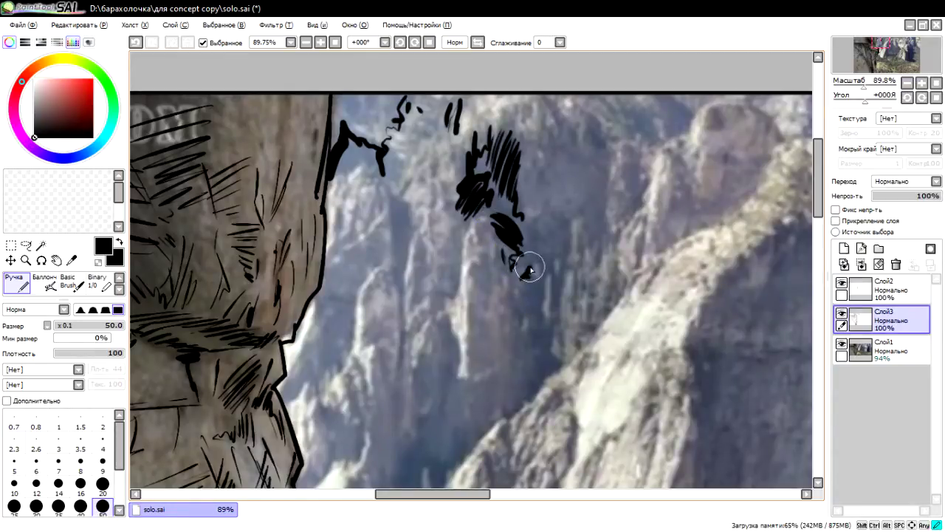
# Step: Add long diagonal hatching and short dark strokes beneath the crag's right side
pyautogui.moveTo(531, 240); pyautogui.dragTo(526, 260)
pyautogui.moveTo(521, 216)
pyautogui.mouseDown()
pyautogui.moveTo(534, 222)
pyautogui.moveTo(550, 155)
pyautogui.moveTo(528, 194)
pyautogui.mouseUp()
pyautogui.moveTo(548, 159)
pyautogui.mouseDown()
pyautogui.moveTo(520, 218)
pyautogui.moveTo(535, 216)
pyautogui.mouseUp()
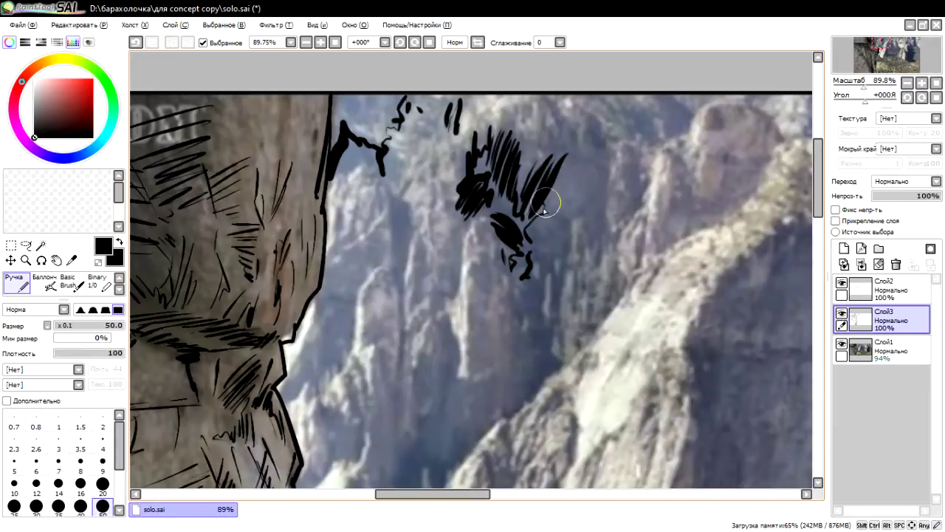
pyautogui.moveTo(575, 152)
pyautogui.mouseDown()
pyautogui.moveTo(544, 214)
pyautogui.moveTo(565, 222)
pyautogui.moveTo(566, 269)
pyautogui.mouseUp()
pyautogui.moveTo(569, 230)
pyautogui.mouseDown()
pyautogui.moveTo(569, 262)
pyautogui.moveTo(578, 258)
pyautogui.moveTo(554, 310)
pyautogui.moveTo(560, 235)
pyautogui.moveTo(557, 259)
pyautogui.mouseUp()
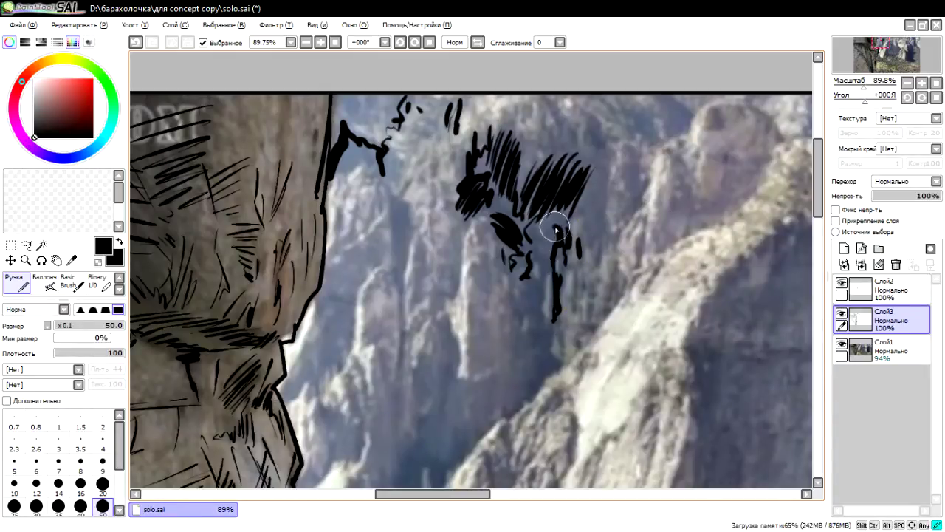
pyautogui.moveTo(554, 215); pyautogui.dragTo(551, 281)
pyautogui.moveTo(550, 236); pyautogui.dragTo(536, 248)
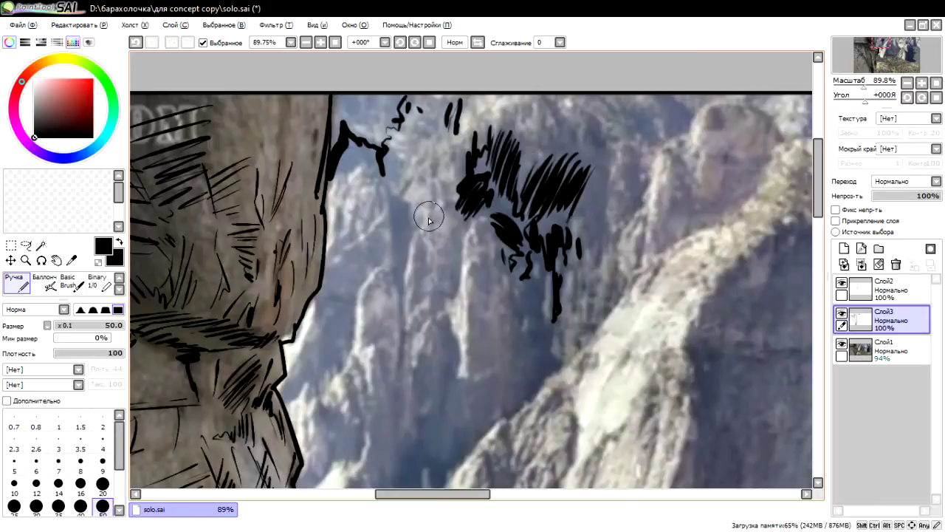
# Step: Ink thick vertical strokes and small marks down the middle of the crags
pyautogui.moveTo(458, 233)
pyautogui.mouseDown()
pyautogui.moveTo(446, 296)
pyautogui.moveTo(452, 214)
pyautogui.moveTo(444, 177)
pyautogui.moveTo(459, 166)
pyautogui.mouseUp()
pyautogui.moveTo(461, 133)
pyautogui.mouseDown()
pyautogui.moveTo(457, 173)
pyautogui.moveTo(411, 183)
pyautogui.moveTo(396, 290)
pyautogui.mouseUp()
pyautogui.moveTo(402, 240)
pyautogui.mouseDown()
pyautogui.moveTo(399, 270)
pyautogui.moveTo(417, 247)
pyautogui.moveTo(414, 306)
pyautogui.mouseUp()
pyautogui.moveTo(427, 238)
pyautogui.mouseDown()
pyautogui.moveTo(427, 310)
pyautogui.moveTo(401, 327)
pyautogui.moveTo(408, 338)
pyautogui.mouseUp()
pyautogui.moveTo(427, 306)
pyautogui.mouseDown()
pyautogui.moveTo(433, 340)
pyautogui.moveTo(445, 330)
pyautogui.moveTo(449, 363)
pyautogui.moveTo(427, 461)
pyautogui.mouseUp()
pyautogui.moveTo(427, 283)
pyautogui.mouseDown()
pyautogui.moveTo(436, 318)
pyautogui.moveTo(418, 347)
pyautogui.moveTo(449, 254)
pyautogui.moveTo(440, 262)
pyautogui.mouseUp()
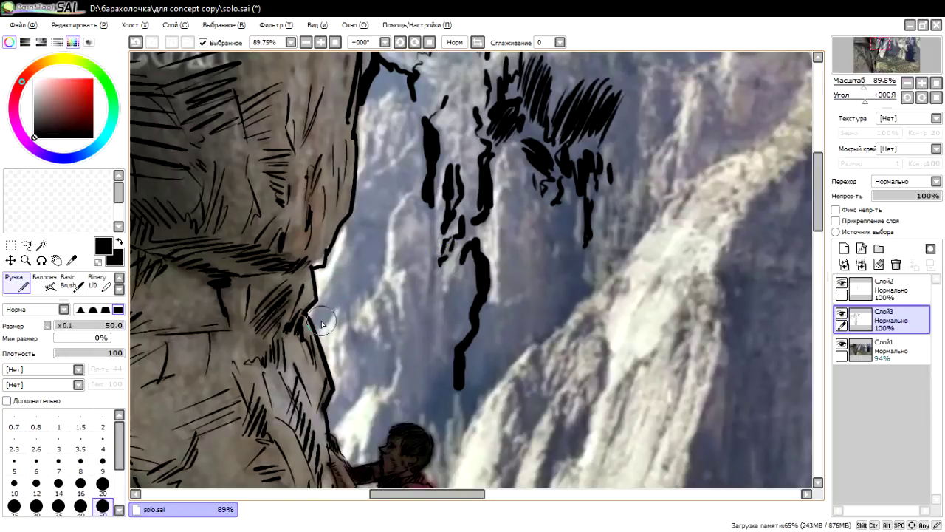
# Step: Ink thick diagonal strokes along the cliff edge, filling its light gap
pyautogui.moveTo(322, 323)
pyautogui.mouseDown()
pyautogui.moveTo(359, 197)
pyautogui.moveTo(408, 152)
pyautogui.moveTo(414, 166)
pyautogui.moveTo(352, 247)
pyautogui.mouseUp()
pyautogui.moveTo(395, 173); pyautogui.dragTo(342, 290)
pyautogui.moveTo(386, 210); pyautogui.dragTo(355, 281)
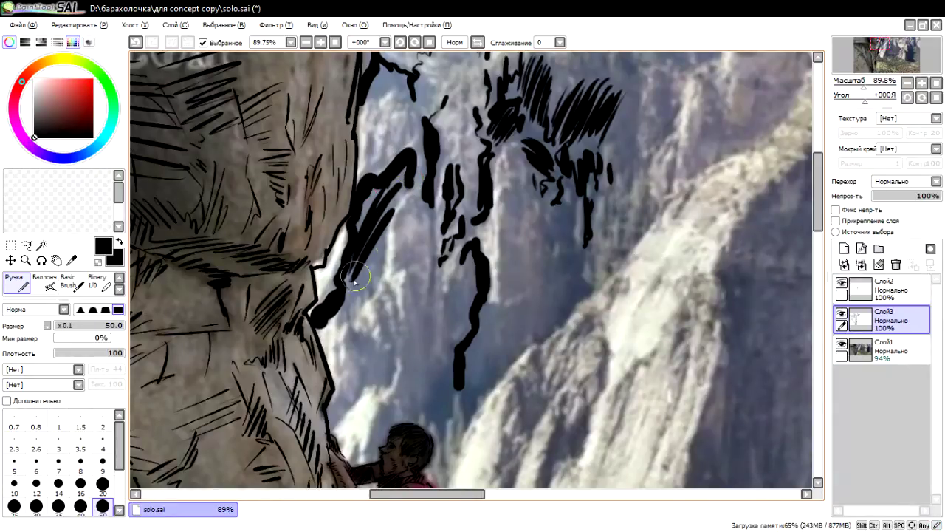
pyautogui.moveTo(391, 231); pyautogui.dragTo(346, 288)
pyautogui.moveTo(383, 247); pyautogui.dragTo(336, 319)
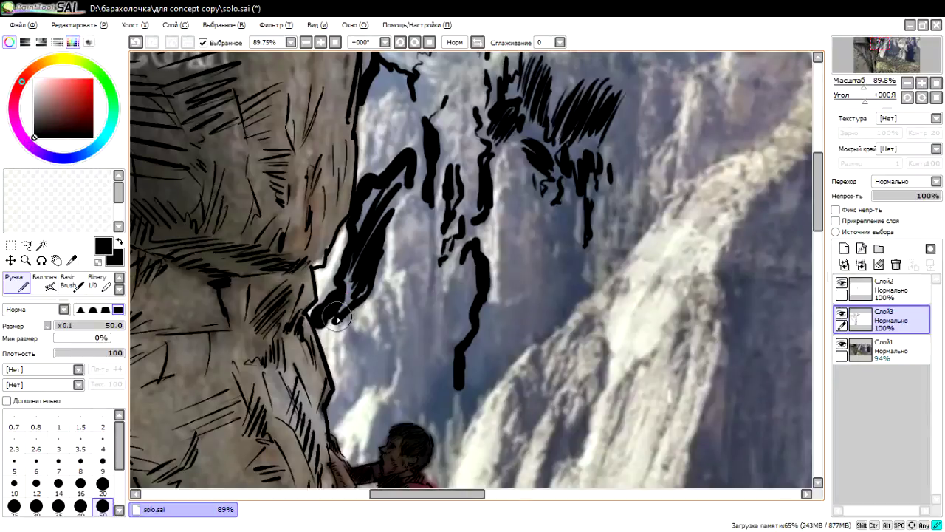
pyautogui.moveTo(382, 193); pyautogui.dragTo(353, 230)
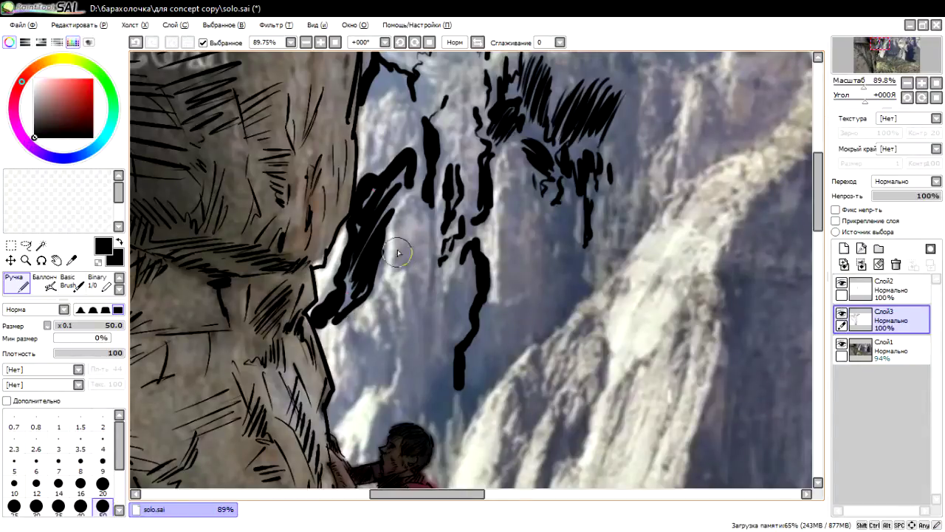
pyautogui.moveTo(415, 198); pyautogui.dragTo(388, 262)
pyautogui.moveTo(414, 230); pyautogui.dragTo(384, 284)
pyautogui.moveTo(399, 251); pyautogui.dragTo(426, 203)
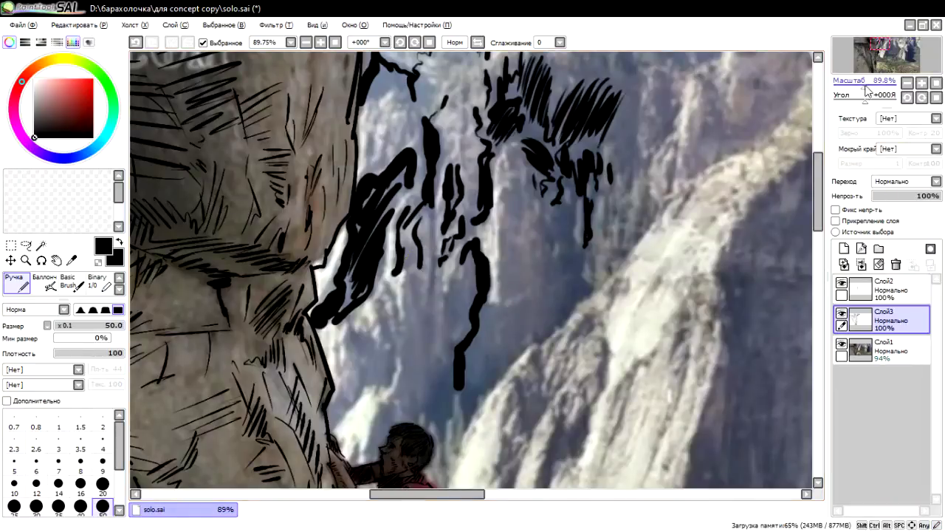
pyautogui.moveTo(867, 89); pyautogui.dragTo(839, 101)
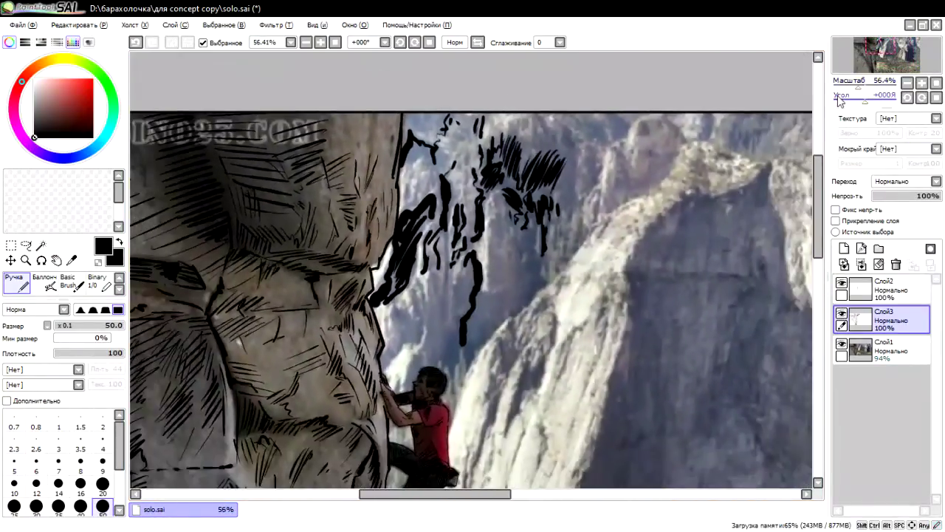
# Step: Undo the bold black crag inking with repeated Ctrl+Z
pyautogui.hotkey('ctrl', 'z')
pyautogui.hotkey('ctrl', 'z')
pyautogui.hotkey('ctrl', 'z')
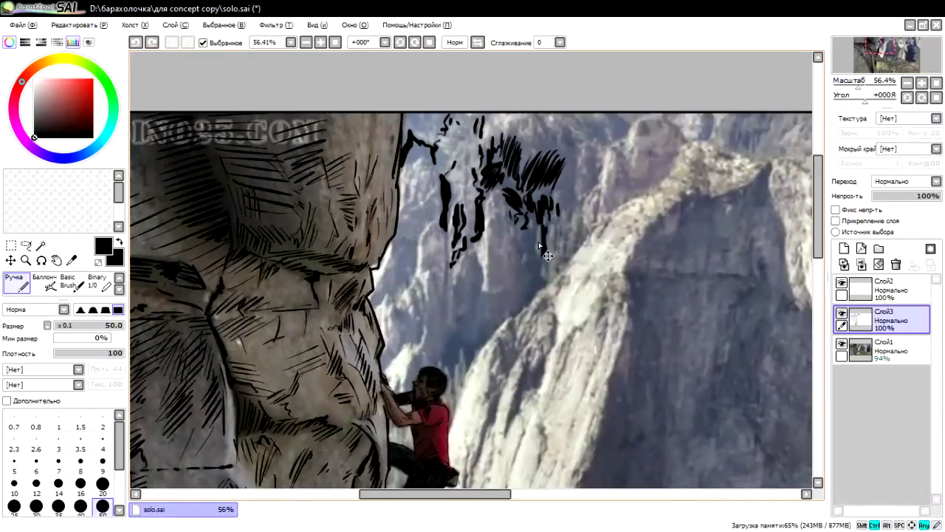
pyautogui.hotkey('ctrl', 'z')
pyautogui.hotkey('ctrl', 'z')
pyautogui.hotkey('ctrl', 'z')
pyautogui.hotkey('ctrl', 'z')
pyautogui.hotkey('ctrl', 'z')
pyautogui.hotkey('ctrl', 'z')
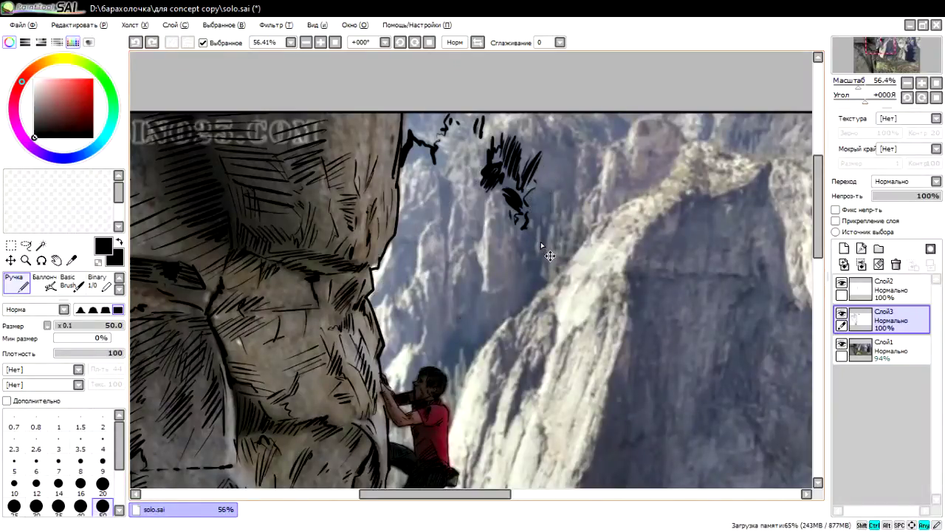
pyautogui.hotkey('ctrl', 'z')
pyautogui.hotkey('ctrl', 'z')
pyautogui.hotkey('ctrl', 'z')
pyautogui.hotkey('ctrl', 'z')
pyautogui.hotkey('ctrl', 'z')
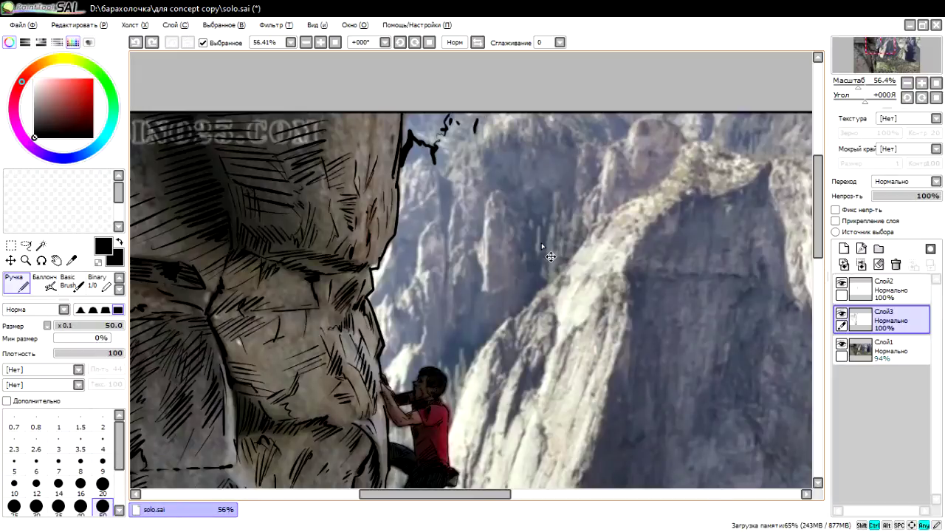
pyautogui.hotkey('ctrl', 'z')
pyautogui.hotkey('ctrl', 'z')
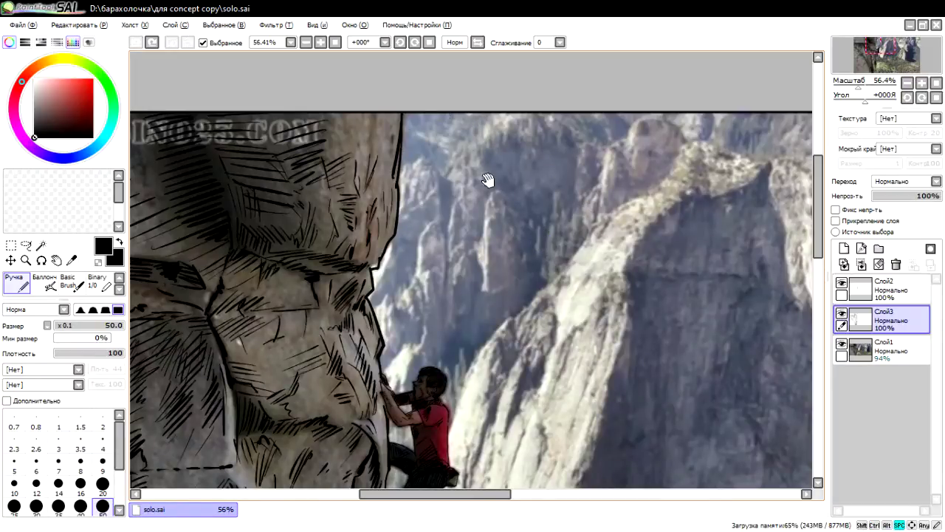
# Step: Shrink the brush, switch to the Ink brush and set it to size 15
pyautogui.moveTo(449, 201)
pyautogui.mouseDown()
pyautogui.moveTo(508, 187)
pyautogui.moveTo(490, 186)
pyautogui.mouseUp()
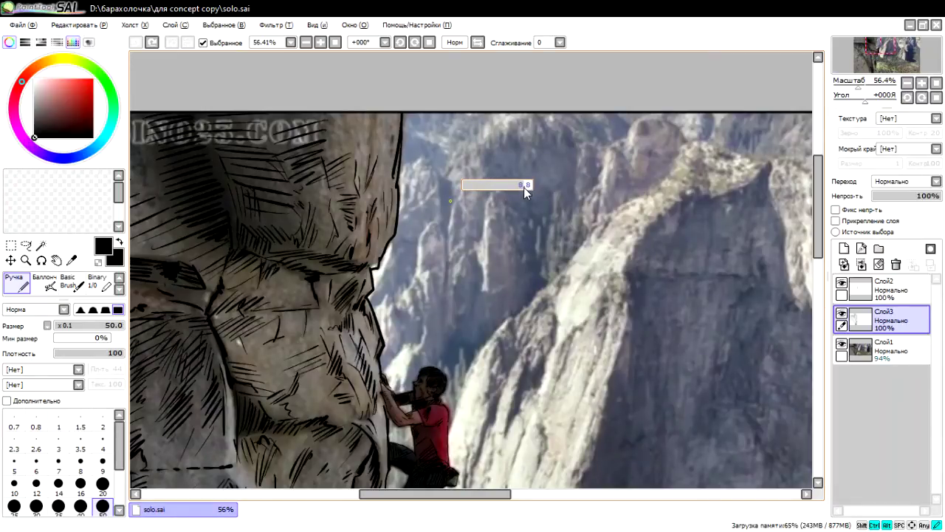
pyautogui.moveTo(525, 187); pyautogui.dragTo(529, 188)
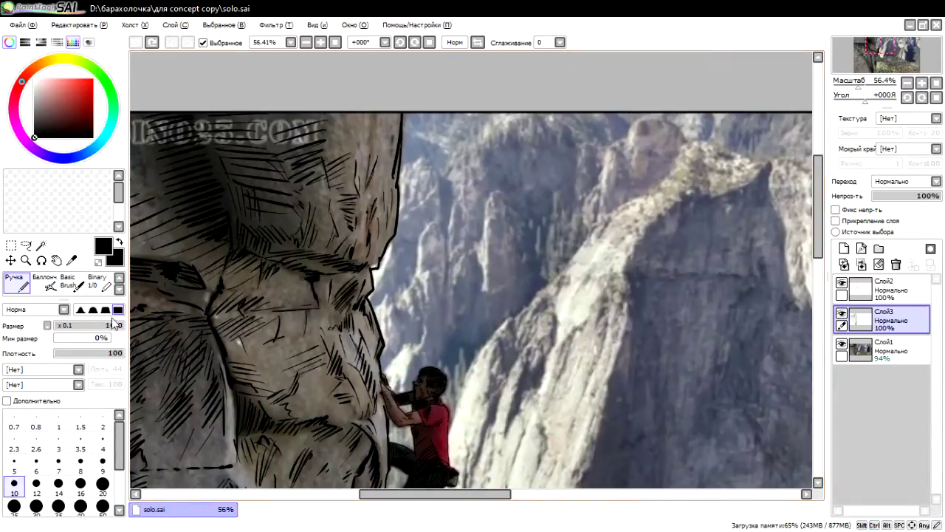
pyautogui.click(119, 289)
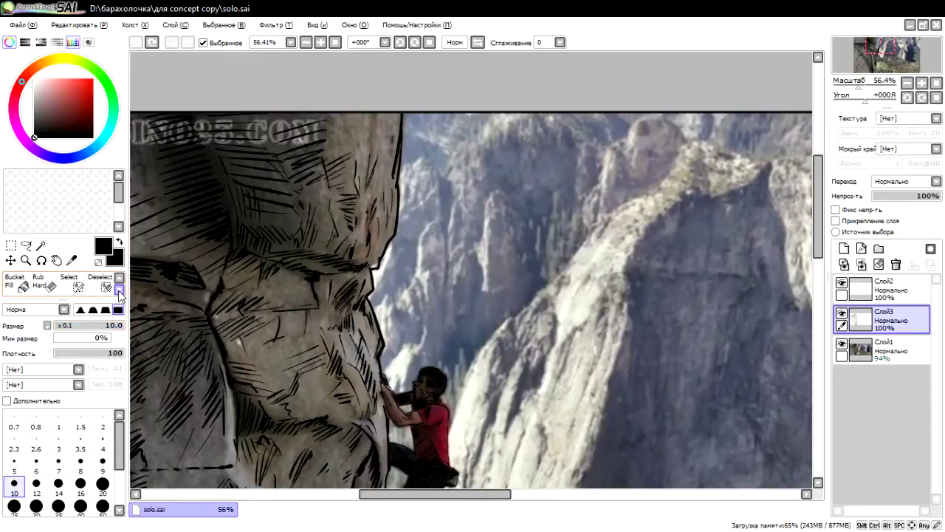
pyautogui.scroll(1, 120, 285)
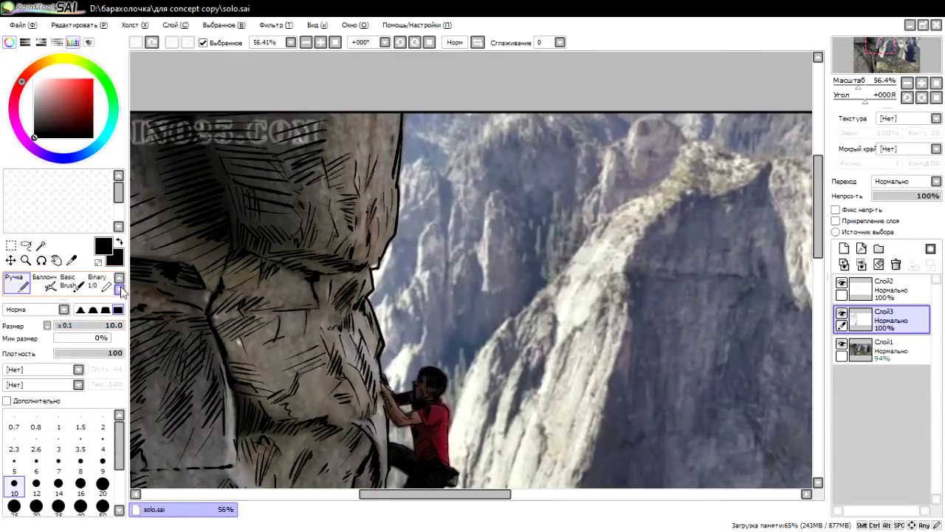
pyautogui.scroll(-1, 122, 291)
pyautogui.scroll(-1, 122, 291)
pyautogui.scroll(-1, 122, 292)
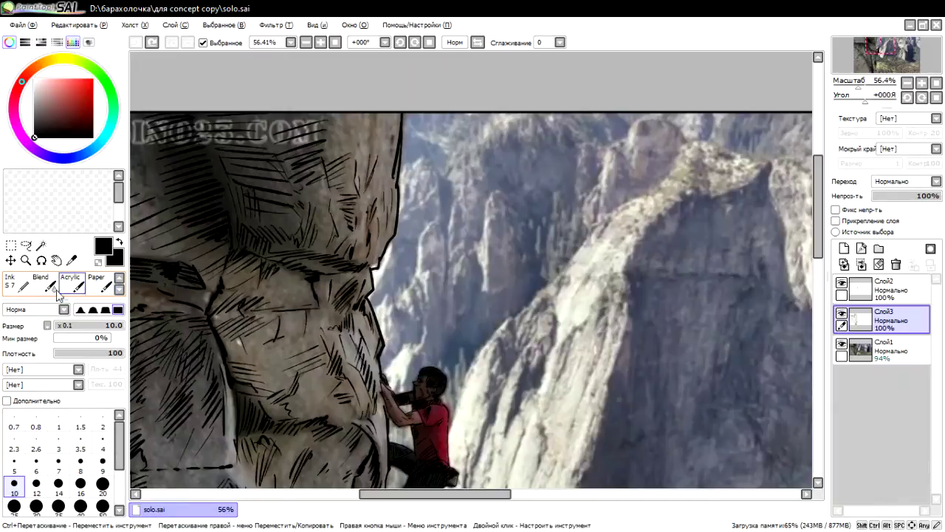
pyautogui.click(16, 284)
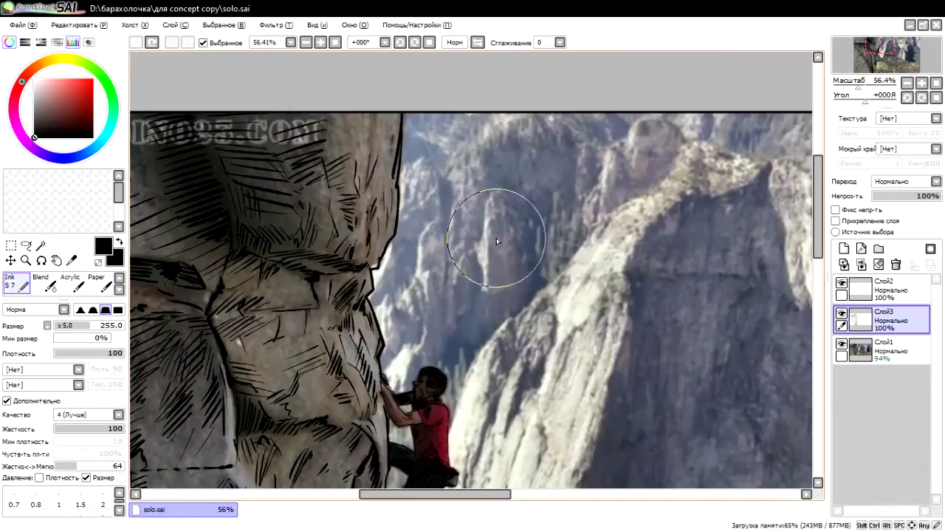
pyautogui.moveTo(497, 241)
pyautogui.mouseDown()
pyautogui.moveTo(529, 222)
pyautogui.moveTo(511, 223)
pyautogui.moveTo(494, 196)
pyautogui.mouseUp()
pyautogui.hotkey('ctrl', 'z')
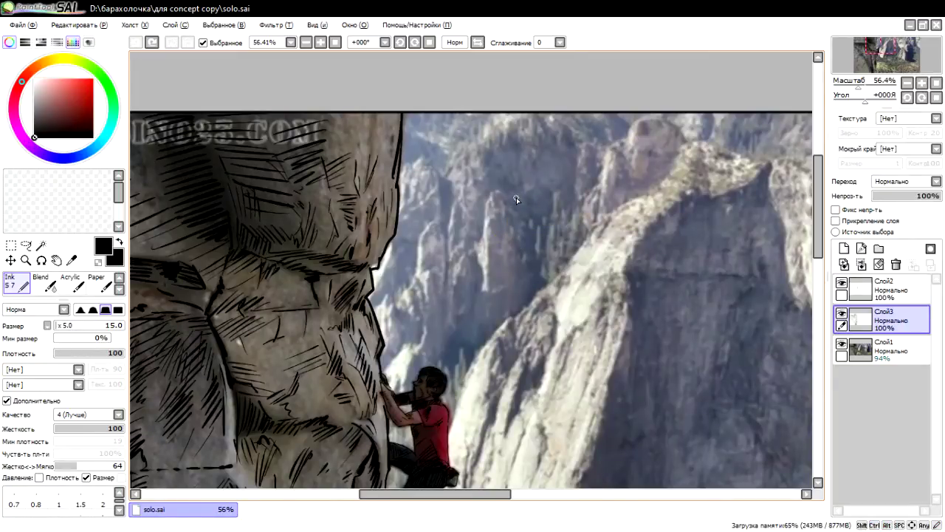
# Step: With panels hidden and the cliffs zoomed in, hatch beside the rock edge and cliff top
pyautogui.moveTo(859, 87); pyautogui.dragTo(868, 86)
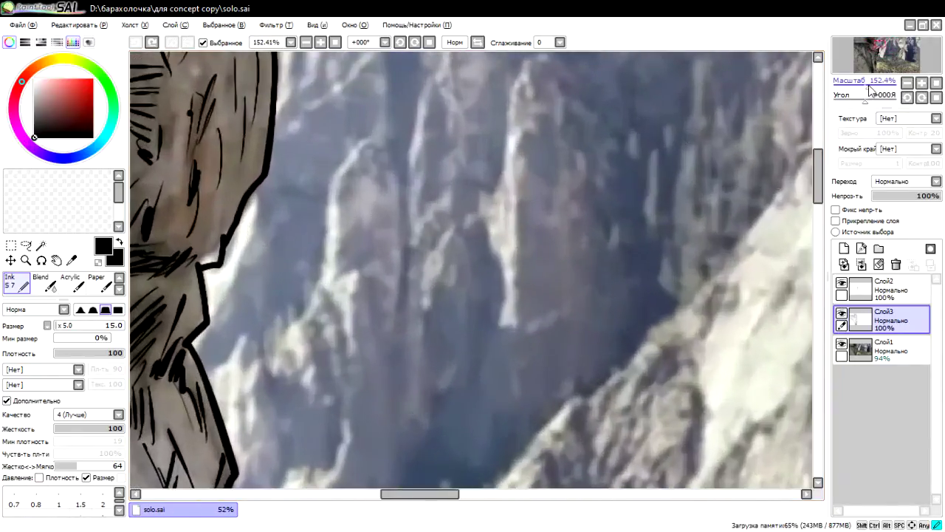
pyautogui.moveTo(451, 203); pyautogui.dragTo(450, 293)
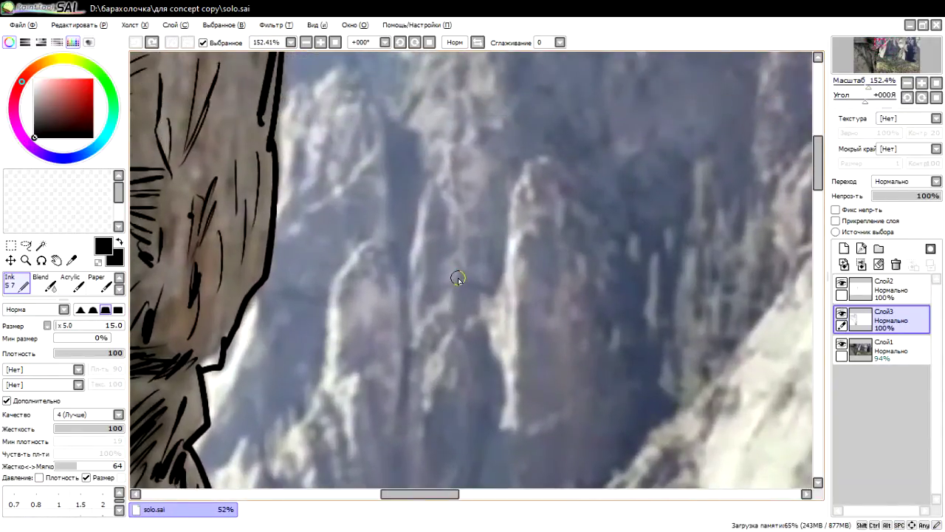
pyautogui.press('Tab')
pyautogui.scroll(2, 335, 319)
pyautogui.scroll(1, 310, 276)
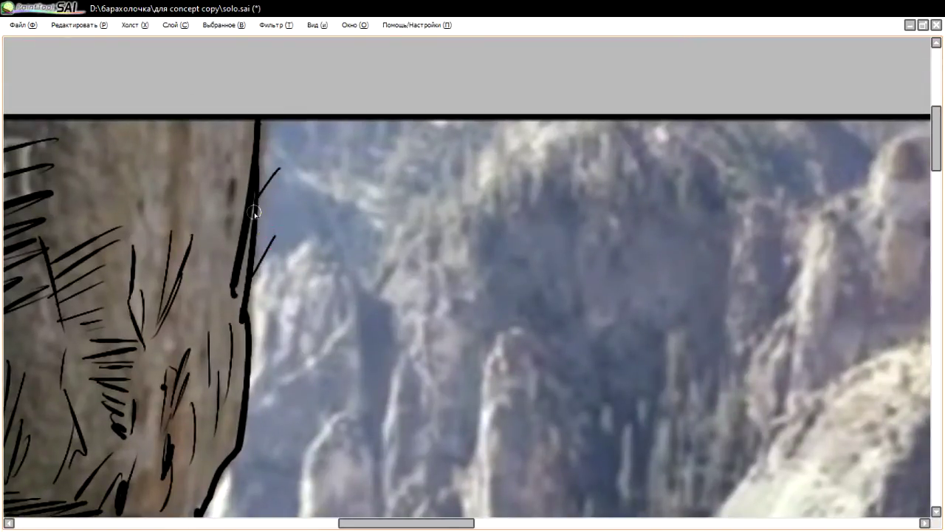
pyautogui.moveTo(282, 177)
pyautogui.mouseDown()
pyautogui.moveTo(255, 223)
pyautogui.moveTo(307, 195)
pyautogui.mouseUp()
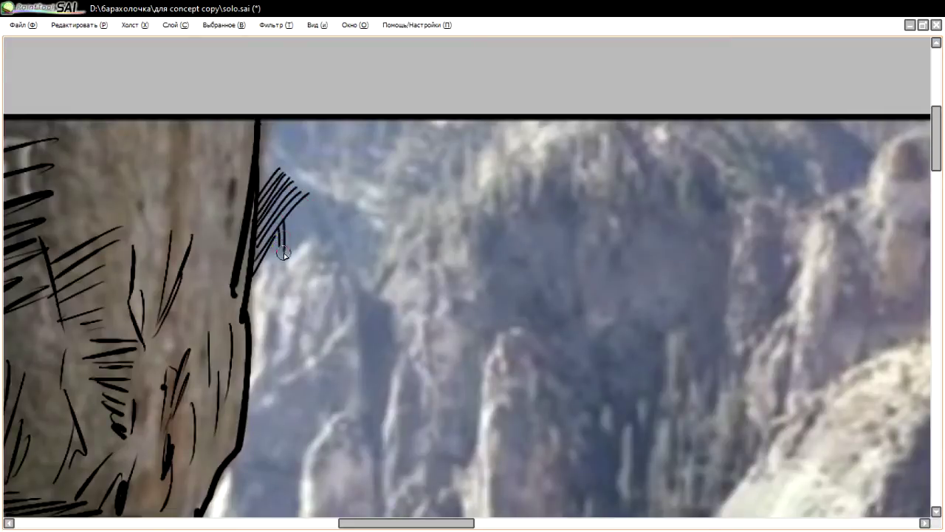
pyautogui.moveTo(311, 232); pyautogui.dragTo(318, 230)
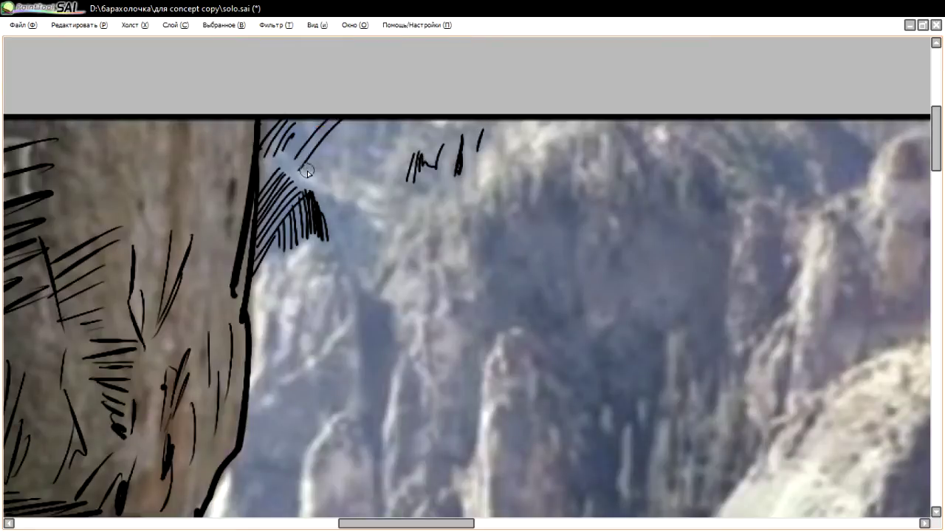
pyautogui.moveTo(385, 117); pyautogui.dragTo(359, 164)
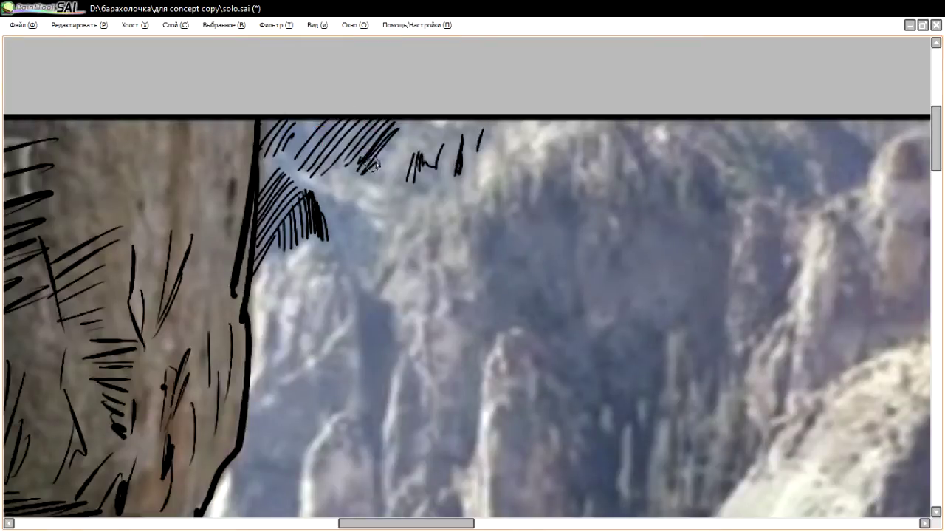
# Step: Restore the panels, undo the rough cliff hatching and set Stabilizer to 10
pyautogui.press('Tab')
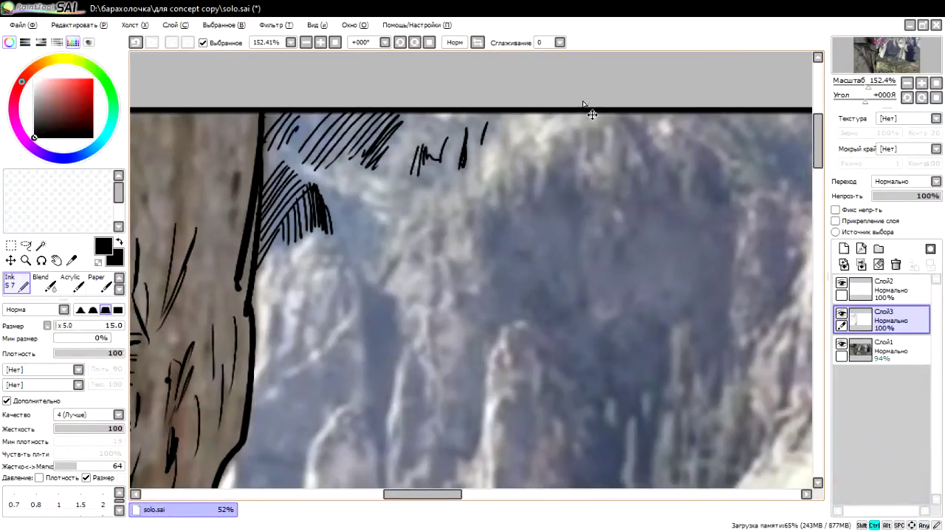
pyautogui.hotkey('ctrl', 'z')
pyautogui.hotkey('ctrl', 'z')
pyautogui.hotkey('ctrl', 'z')
pyautogui.hotkey('ctrl', 'z')
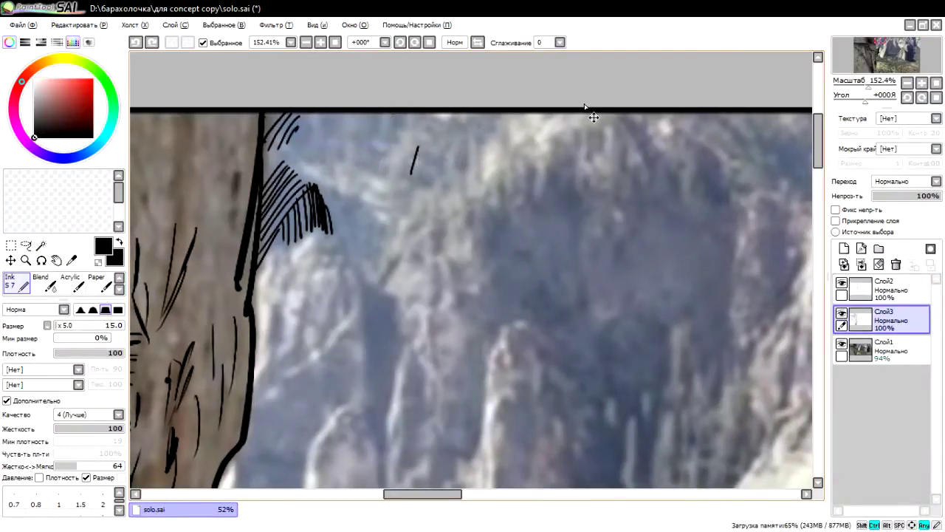
pyautogui.hotkey('ctrl', 'z')
pyautogui.hotkey('ctrl', 'z')
pyautogui.hotkey('ctrl', 'z')
pyautogui.hotkey('ctrl', 'z')
pyautogui.hotkey('ctrl', 'z')
pyautogui.hotkey('ctrl', 'z')
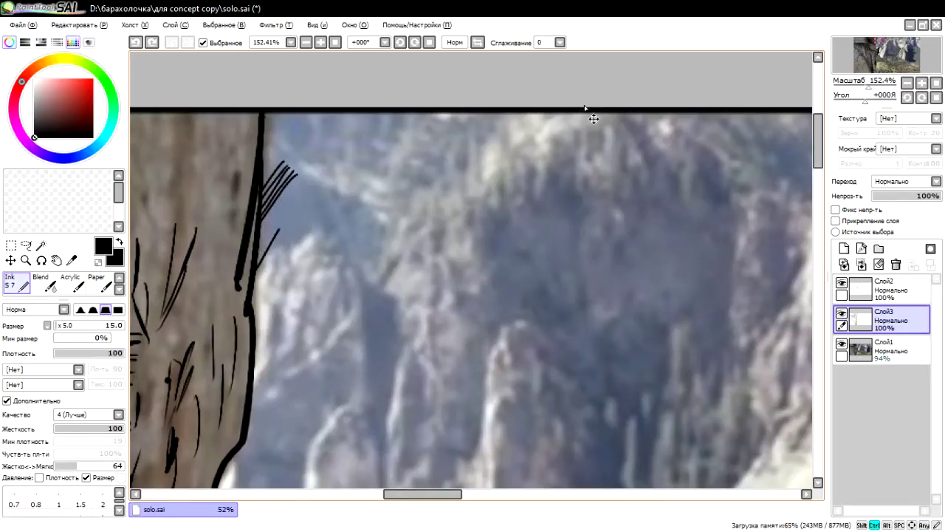
pyautogui.hotkey('ctrl', 'z')
pyautogui.hotkey('ctrl', 'z')
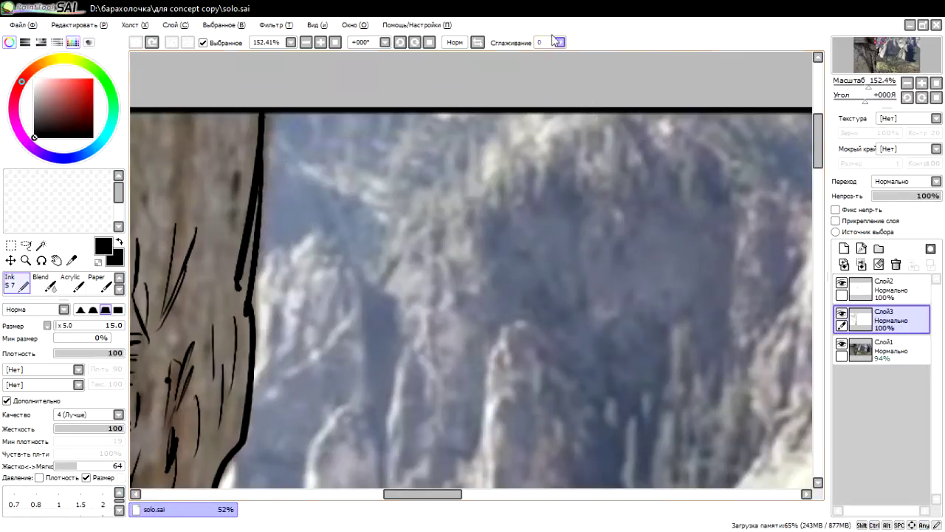
pyautogui.click(545, 167)
# Step: Hatch the cliff beside the rock wall and along the ridge to the right
pyautogui.moveTo(279, 164); pyautogui.dragTo(262, 215)
pyautogui.moveTo(293, 176); pyautogui.dragTo(265, 223)
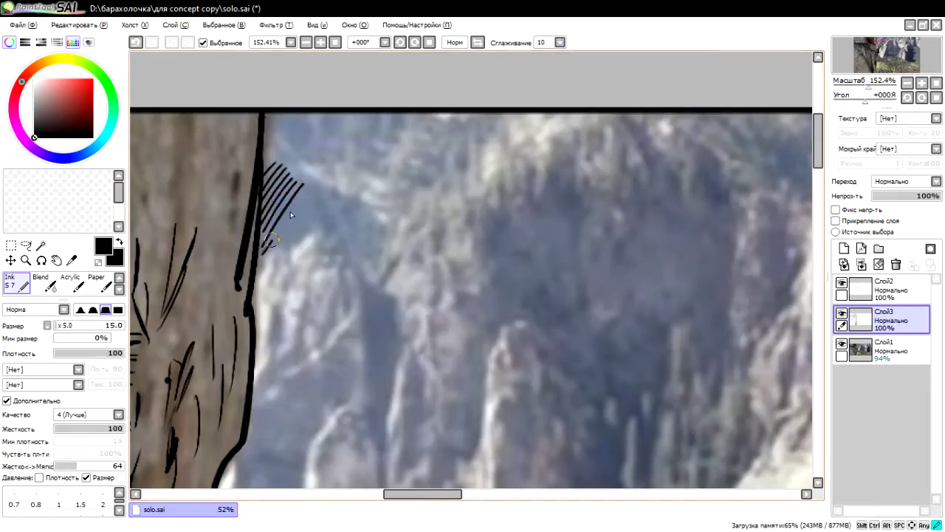
pyautogui.moveTo(303, 189)
pyautogui.mouseDown()
pyautogui.moveTo(267, 253)
pyautogui.moveTo(284, 256)
pyautogui.mouseUp()
pyautogui.moveTo(323, 204)
pyautogui.mouseDown()
pyautogui.moveTo(297, 249)
pyautogui.moveTo(340, 200)
pyautogui.moveTo(331, 260)
pyautogui.mouseUp()
pyautogui.moveTo(355, 194); pyautogui.dragTo(337, 255)
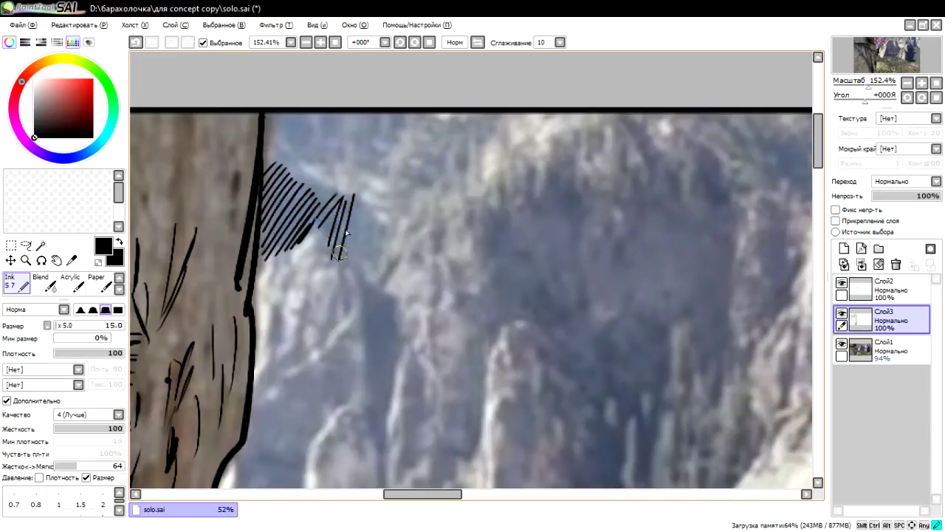
pyautogui.moveTo(359, 201); pyautogui.dragTo(347, 267)
pyautogui.moveTo(366, 207)
pyautogui.mouseDown()
pyautogui.moveTo(362, 275)
pyautogui.moveTo(373, 208)
pyautogui.mouseUp()
pyautogui.moveTo(374, 268); pyautogui.dragTo(381, 233)
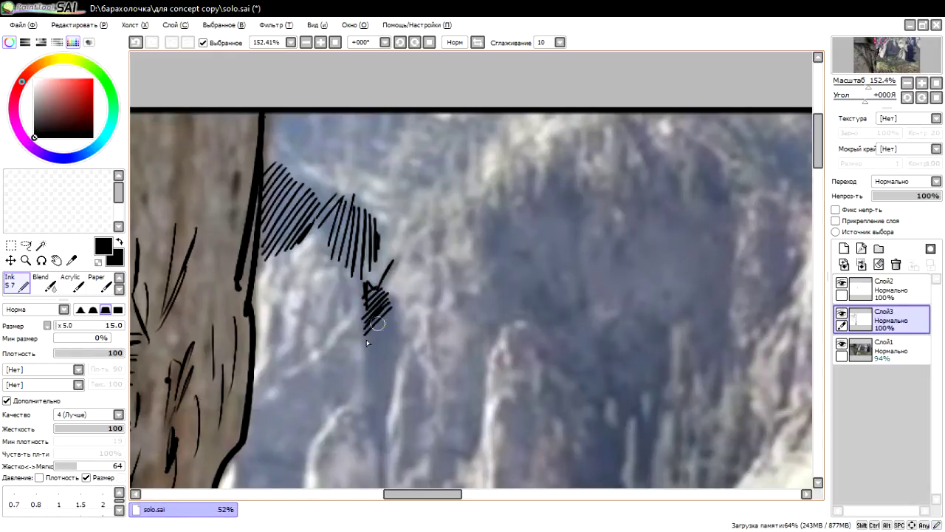
# Step: Hatch the lower shadowed cliff patch and ink a thin contour to its right
pyautogui.moveTo(367, 345); pyautogui.dragTo(389, 317)
pyautogui.moveTo(369, 373); pyautogui.dragTo(397, 331)
pyautogui.moveTo(368, 391)
pyautogui.mouseDown()
pyautogui.moveTo(402, 338)
pyautogui.moveTo(368, 407)
pyautogui.moveTo(380, 445)
pyautogui.mouseUp()
pyautogui.moveTo(403, 380); pyautogui.dragTo(414, 353)
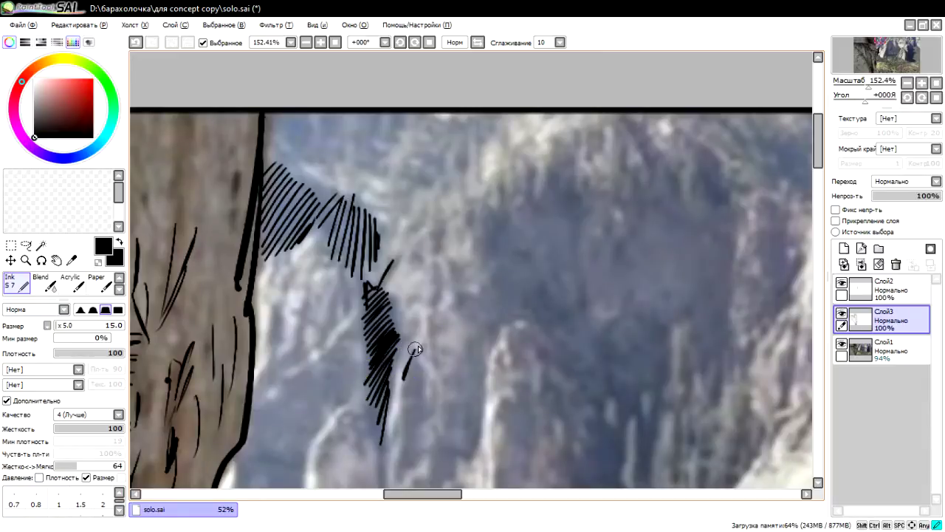
pyautogui.moveTo(443, 265); pyautogui.dragTo(433, 318)
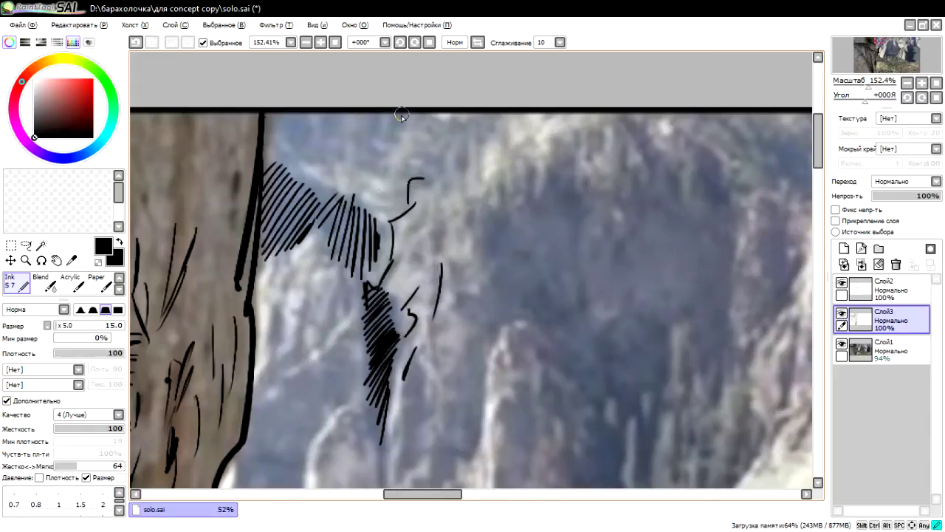
# Step: Hatch along the cliff's top edge, including thin lines and near-horizontal strokes
pyautogui.moveTo(401, 115); pyautogui.dragTo(373, 163)
pyautogui.moveTo(392, 113); pyautogui.dragTo(372, 164)
pyautogui.moveTo(325, 164)
pyautogui.mouseDown()
pyautogui.moveTo(363, 116)
pyautogui.moveTo(347, 115)
pyautogui.mouseUp()
pyautogui.moveTo(296, 156); pyautogui.dragTo(345, 111)
pyautogui.moveTo(282, 155)
pyautogui.mouseDown()
pyautogui.moveTo(328, 111)
pyautogui.moveTo(306, 108)
pyautogui.mouseUp()
pyautogui.moveTo(260, 138)
pyautogui.mouseDown()
pyautogui.moveTo(293, 108)
pyautogui.moveTo(274, 111)
pyautogui.mouseUp()
pyautogui.moveTo(456, 169)
pyautogui.mouseDown()
pyautogui.moveTo(465, 138)
pyautogui.moveTo(491, 128)
pyautogui.mouseUp()
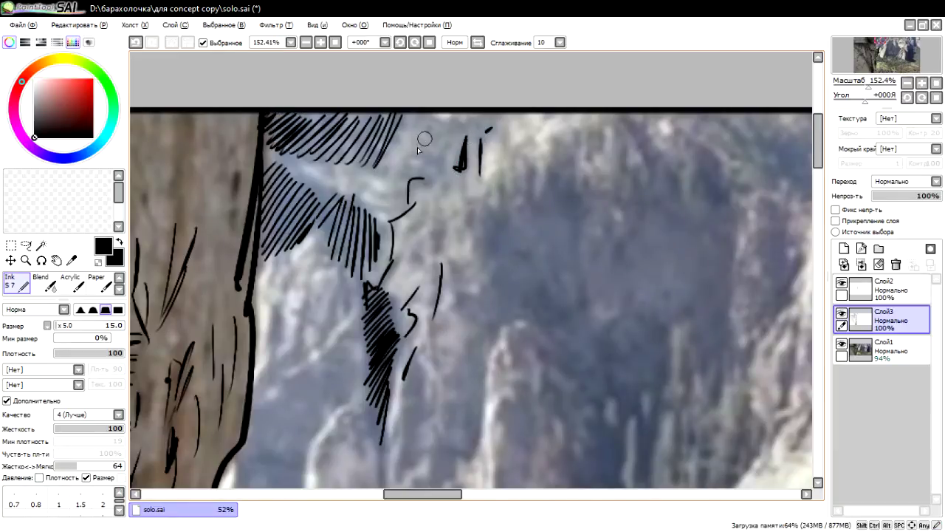
pyautogui.moveTo(425, 127)
pyautogui.mouseDown()
pyautogui.moveTo(482, 110)
pyautogui.moveTo(489, 130)
pyautogui.mouseUp()
pyautogui.moveTo(411, 152)
pyautogui.mouseDown()
pyautogui.moveTo(449, 146)
pyautogui.moveTo(443, 180)
pyautogui.mouseUp()
# Step: Ink vertical contour strokes and short diagonal hatching across the mid-cliff
pyautogui.moveTo(295, 161)
pyautogui.mouseDown()
pyautogui.moveTo(304, 185)
pyautogui.moveTo(342, 205)
pyautogui.mouseUp()
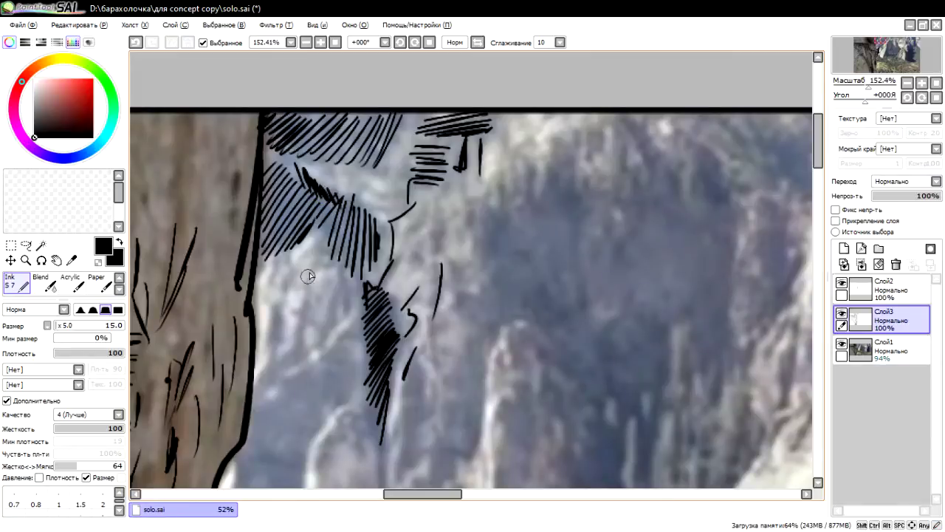
pyautogui.moveTo(310, 266); pyautogui.dragTo(308, 344)
pyautogui.moveTo(299, 311); pyautogui.dragTo(313, 308)
pyautogui.moveTo(339, 272)
pyautogui.mouseDown()
pyautogui.moveTo(334, 319)
pyautogui.moveTo(344, 318)
pyautogui.mouseUp()
pyautogui.moveTo(329, 214)
pyautogui.mouseDown()
pyautogui.moveTo(308, 238)
pyautogui.moveTo(332, 218)
pyautogui.mouseUp()
pyautogui.moveTo(322, 229); pyautogui.dragTo(303, 256)
pyautogui.moveTo(336, 239); pyautogui.dragTo(310, 260)
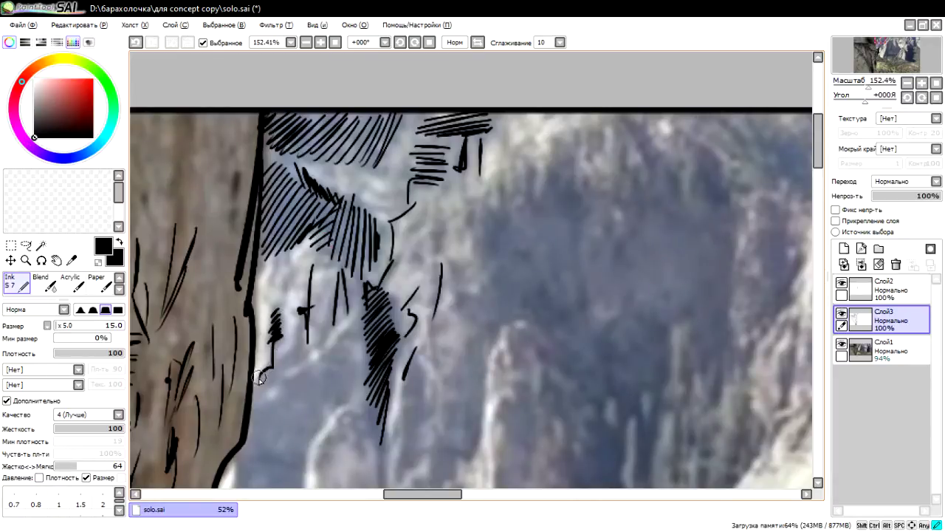
# Step: Hatch near the rock wall base, extend it leftward and darken the upper hatching
pyautogui.moveTo(275, 362); pyautogui.dragTo(260, 384)
pyautogui.moveTo(297, 347); pyautogui.dragTo(278, 374)
pyautogui.moveTo(305, 325); pyautogui.dragTo(288, 362)
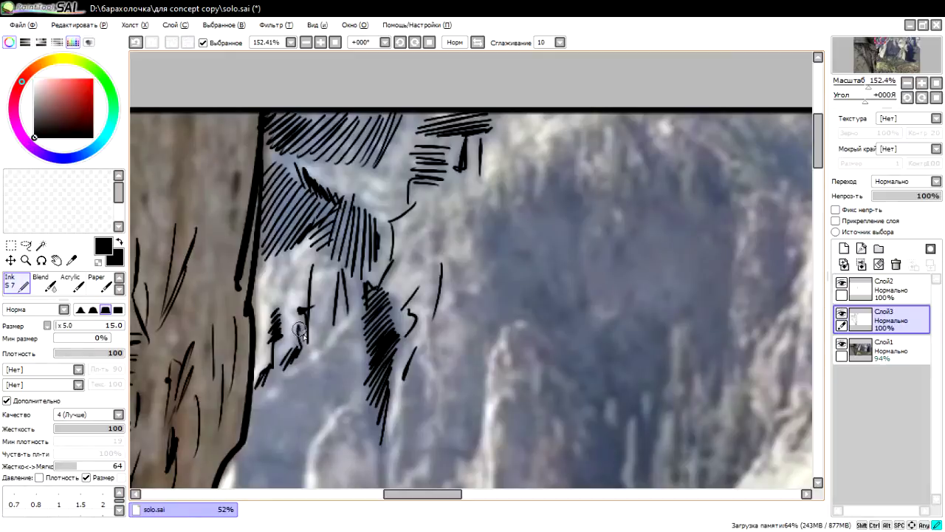
pyautogui.moveTo(339, 251); pyautogui.dragTo(322, 272)
pyautogui.moveTo(283, 248)
pyautogui.mouseDown()
pyautogui.moveTo(267, 281)
pyautogui.moveTo(279, 277)
pyautogui.moveTo(278, 288)
pyautogui.moveTo(316, 322)
pyautogui.moveTo(316, 347)
pyautogui.mouseUp()
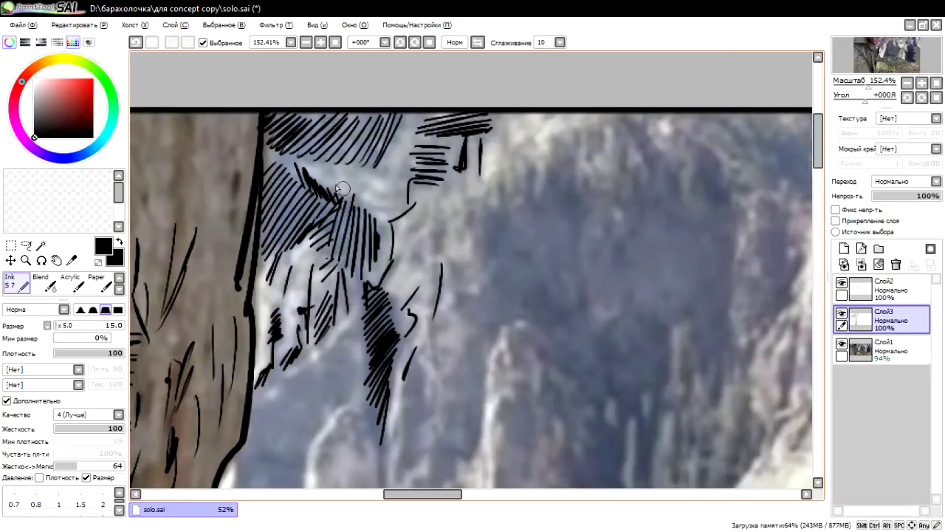
pyautogui.moveTo(310, 168); pyautogui.dragTo(330, 171)
pyautogui.moveTo(286, 167)
pyautogui.mouseDown()
pyautogui.moveTo(302, 184)
pyautogui.moveTo(316, 168)
pyautogui.mouseUp()
# Step: Add short strokes, a dark shadow mark and curved contours on the right rock
pyautogui.moveTo(425, 212)
pyautogui.mouseDown()
pyautogui.moveTo(405, 243)
pyautogui.moveTo(436, 235)
pyautogui.mouseUp()
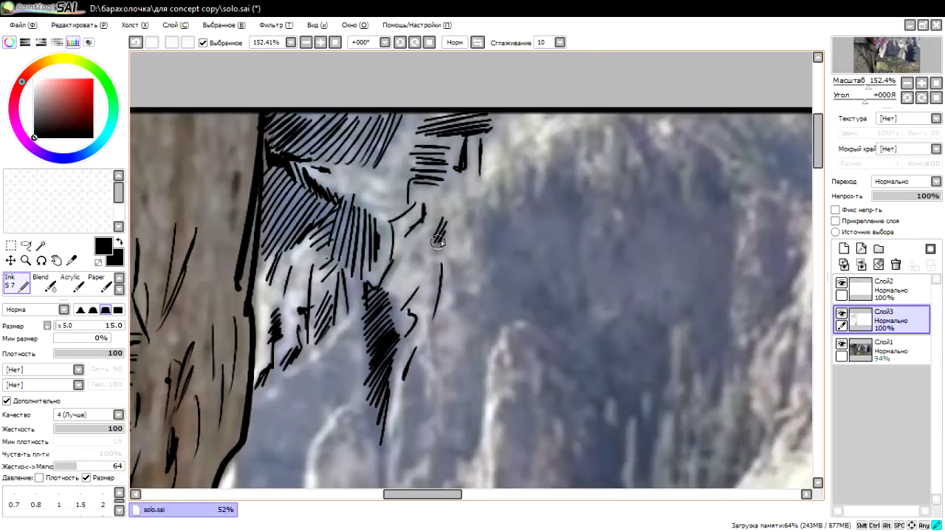
pyautogui.moveTo(404, 114)
pyautogui.mouseDown()
pyautogui.moveTo(364, 187)
pyautogui.moveTo(391, 219)
pyautogui.mouseUp()
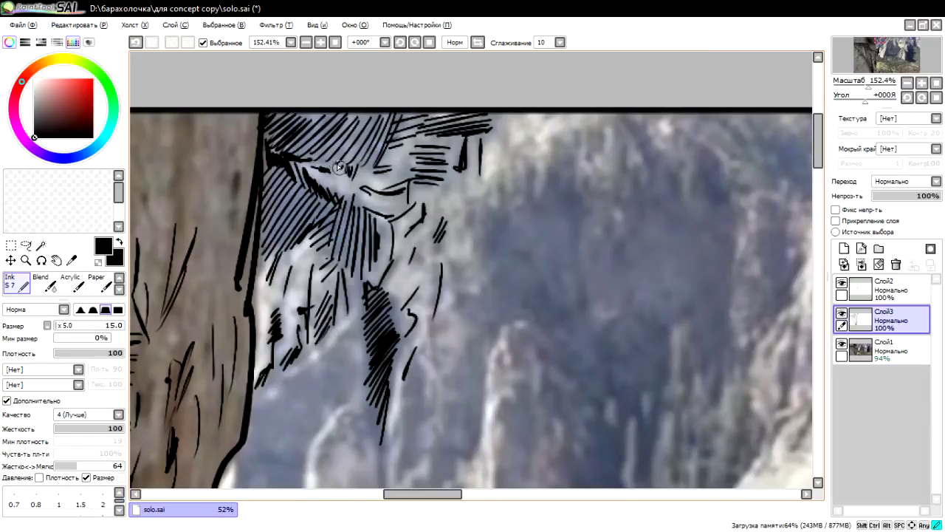
pyautogui.moveTo(315, 164); pyautogui.dragTo(336, 187)
pyautogui.moveTo(464, 226); pyautogui.dragTo(485, 259)
pyautogui.moveTo(500, 169); pyautogui.dragTo(495, 201)
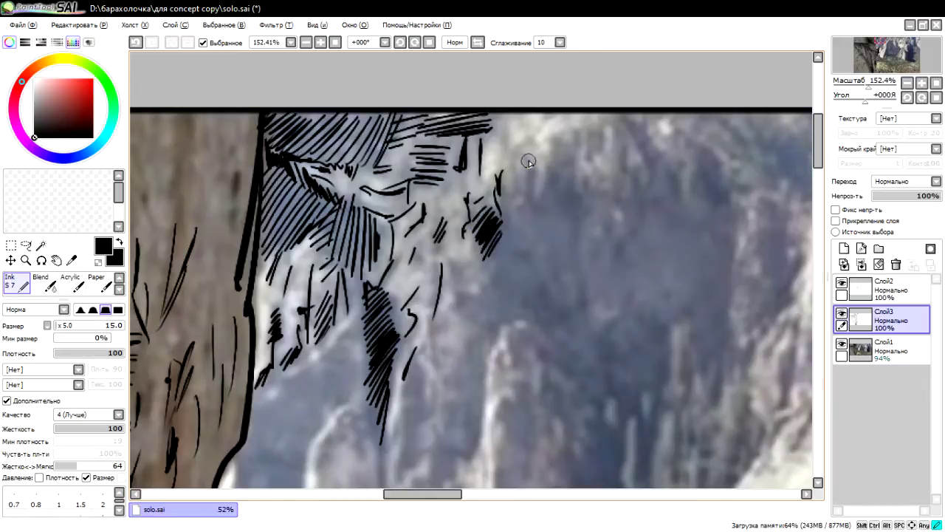
pyautogui.moveTo(526, 156); pyautogui.dragTo(520, 207)
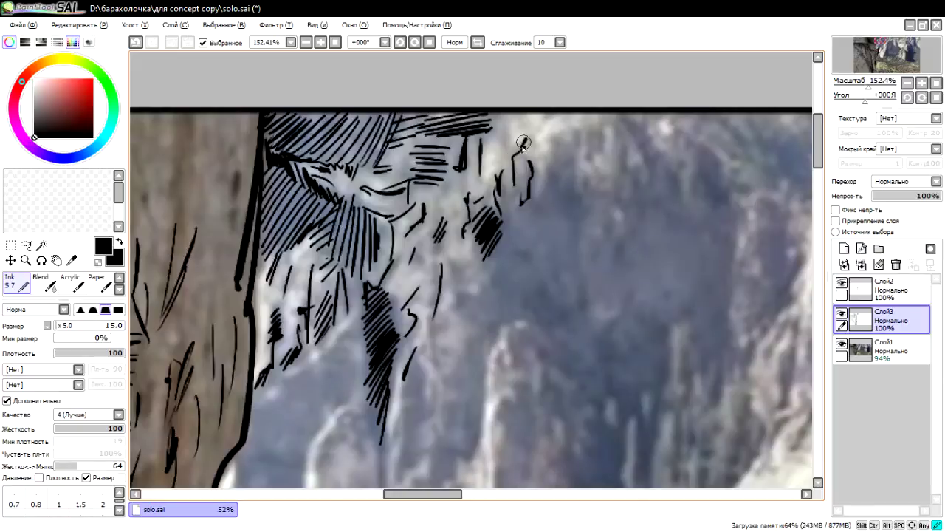
# Step: Extend hatching, a vertical line and shadow along the cliff's top-right edge
pyautogui.moveTo(527, 137); pyautogui.dragTo(519, 151)
pyautogui.moveTo(506, 118)
pyautogui.mouseDown()
pyautogui.moveTo(504, 158)
pyautogui.moveTo(497, 146)
pyautogui.moveTo(430, 185)
pyautogui.moveTo(425, 204)
pyautogui.moveTo(394, 229)
pyautogui.mouseUp()
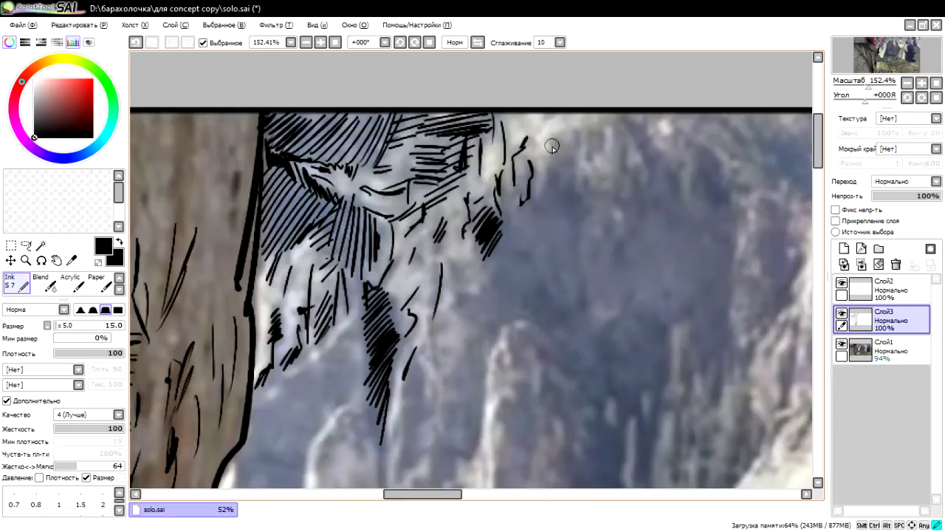
pyautogui.moveTo(552, 139)
pyautogui.mouseDown()
pyautogui.moveTo(558, 209)
pyautogui.moveTo(577, 213)
pyautogui.moveTo(558, 179)
pyautogui.moveTo(574, 195)
pyautogui.mouseUp()
pyautogui.moveTo(590, 133); pyautogui.dragTo(587, 161)
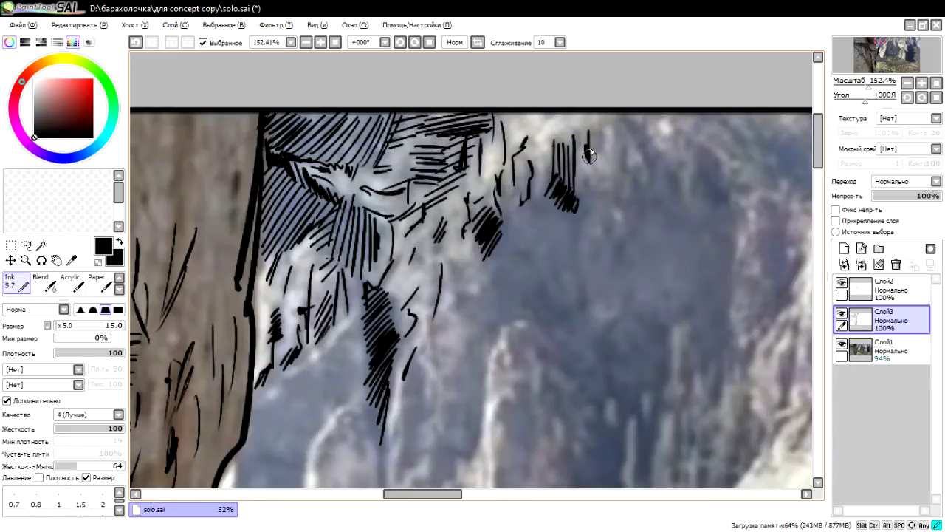
pyautogui.moveTo(506, 119)
pyautogui.mouseDown()
pyautogui.moveTo(526, 113)
pyautogui.moveTo(485, 160)
pyautogui.mouseUp()
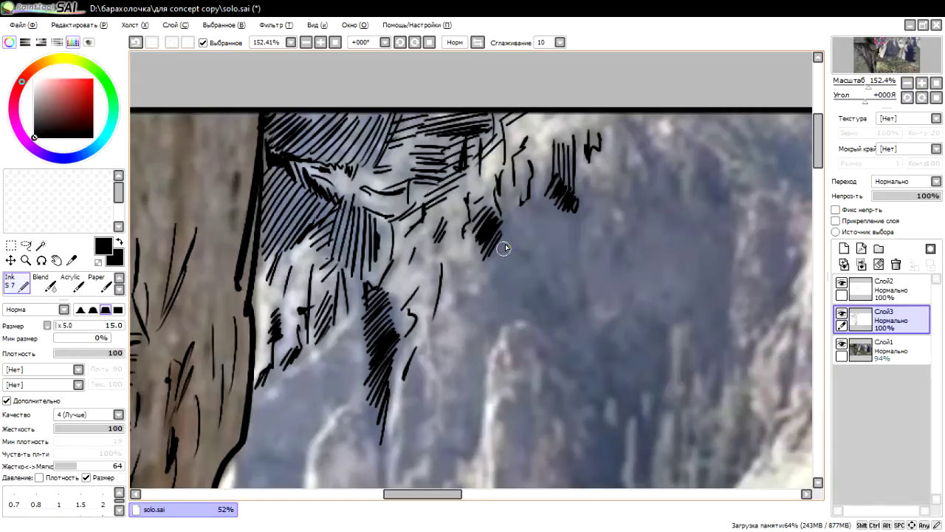
pyautogui.moveTo(509, 255); pyautogui.dragTo(507, 148)
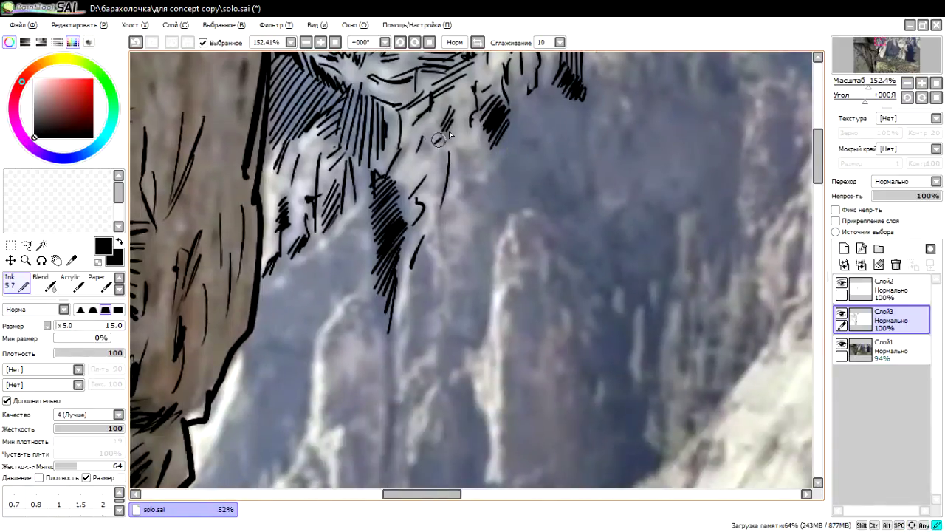
# Step: Ink short hatching on the ridge and the cliff just right of it
pyautogui.moveTo(446, 152)
pyautogui.mouseDown()
pyautogui.moveTo(441, 172)
pyautogui.moveTo(459, 166)
pyautogui.mouseUp()
pyautogui.moveTo(478, 177)
pyautogui.mouseDown()
pyautogui.moveTo(461, 200)
pyautogui.moveTo(469, 208)
pyautogui.mouseUp()
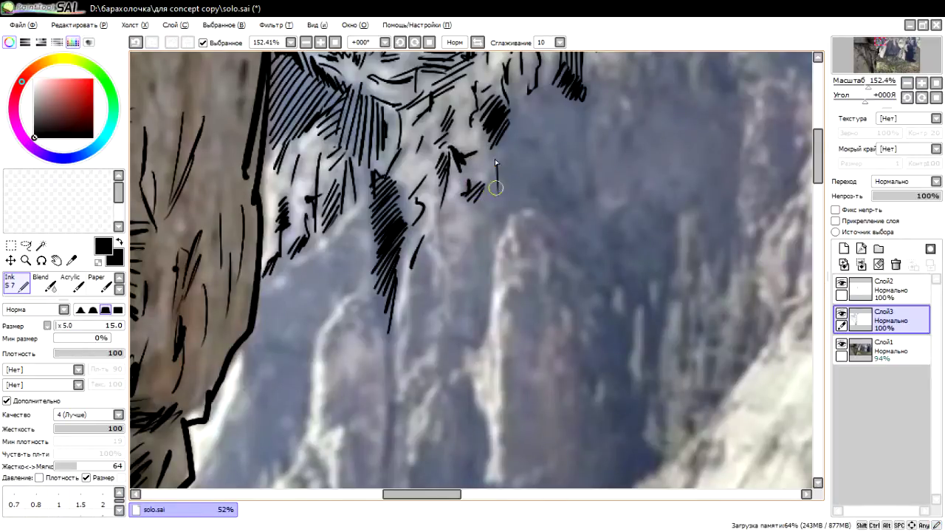
pyautogui.moveTo(496, 142); pyautogui.dragTo(508, 192)
pyautogui.moveTo(503, 127)
pyautogui.mouseDown()
pyautogui.moveTo(519, 191)
pyautogui.moveTo(537, 144)
pyautogui.mouseUp()
# Step: Extend the hatch strokes up toward the cliff's upper-right top
pyautogui.moveTo(520, 70); pyautogui.dragTo(517, 130)
pyautogui.moveTo(528, 86); pyautogui.dragTo(516, 136)
pyautogui.moveTo(548, 76); pyautogui.dragTo(532, 99)
pyautogui.moveTo(555, 77); pyautogui.dragTo(537, 108)
pyautogui.moveTo(558, 83)
pyautogui.mouseDown()
pyautogui.moveTo(540, 110)
pyautogui.moveTo(563, 180)
pyautogui.mouseUp()
# Step: Add long slanting hatching across the cliff to the far right and the dark wedge
pyautogui.moveTo(517, 138); pyautogui.dragTo(530, 197)
pyautogui.moveTo(521, 111)
pyautogui.mouseDown()
pyautogui.moveTo(537, 207)
pyautogui.moveTo(547, 205)
pyautogui.mouseUp()
pyautogui.moveTo(535, 96); pyautogui.dragTo(555, 203)
pyautogui.moveTo(545, 116); pyautogui.dragTo(560, 197)
pyautogui.moveTo(567, 86)
pyautogui.mouseDown()
pyautogui.moveTo(574, 183)
pyautogui.moveTo(590, 156)
pyautogui.mouseUp()
pyautogui.moveTo(614, 111); pyautogui.dragTo(591, 169)
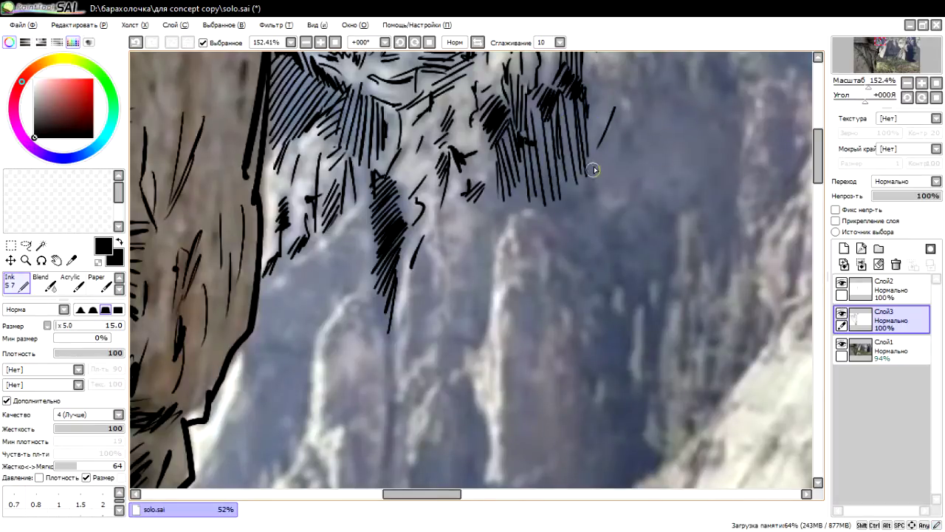
pyautogui.moveTo(627, 120); pyautogui.dragTo(595, 180)
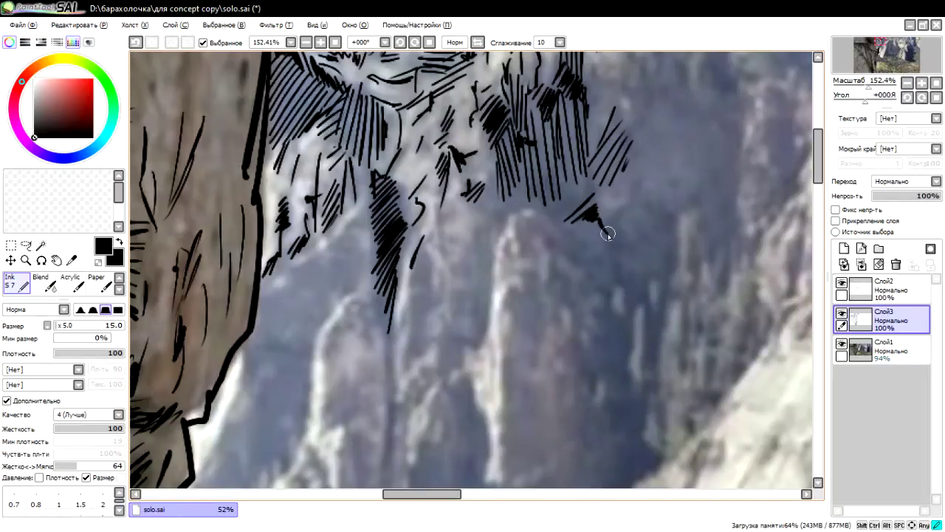
pyautogui.moveTo(607, 234)
pyautogui.mouseDown()
pyautogui.moveTo(629, 190)
pyautogui.moveTo(545, 204)
pyautogui.mouseUp()
pyautogui.moveTo(583, 186)
pyautogui.mouseDown()
pyautogui.moveTo(551, 212)
pyautogui.moveTo(558, 217)
pyautogui.moveTo(506, 223)
pyautogui.mouseUp()
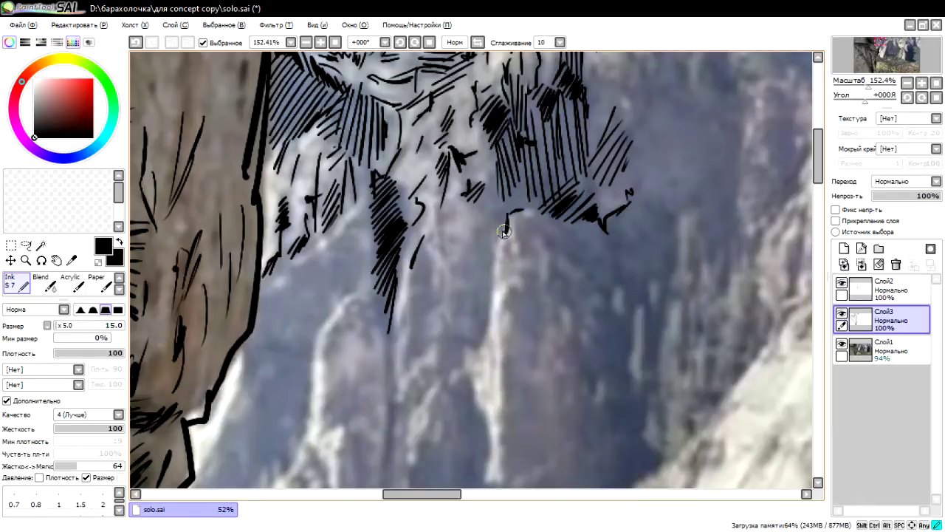
# Step: Outline the cliff edge down the spire and densely hatch the cliff face
pyautogui.moveTo(494, 274); pyautogui.dragTo(476, 343)
pyautogui.moveTo(463, 273); pyautogui.dragTo(477, 302)
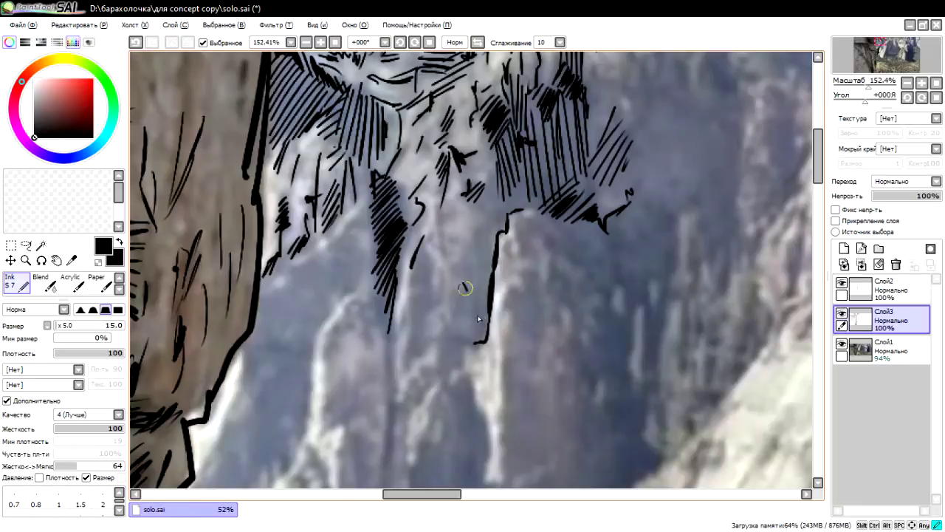
pyautogui.moveTo(467, 260); pyautogui.dragTo(487, 307)
pyautogui.moveTo(471, 256); pyautogui.dragTo(487, 303)
pyautogui.moveTo(462, 241); pyautogui.dragTo(484, 296)
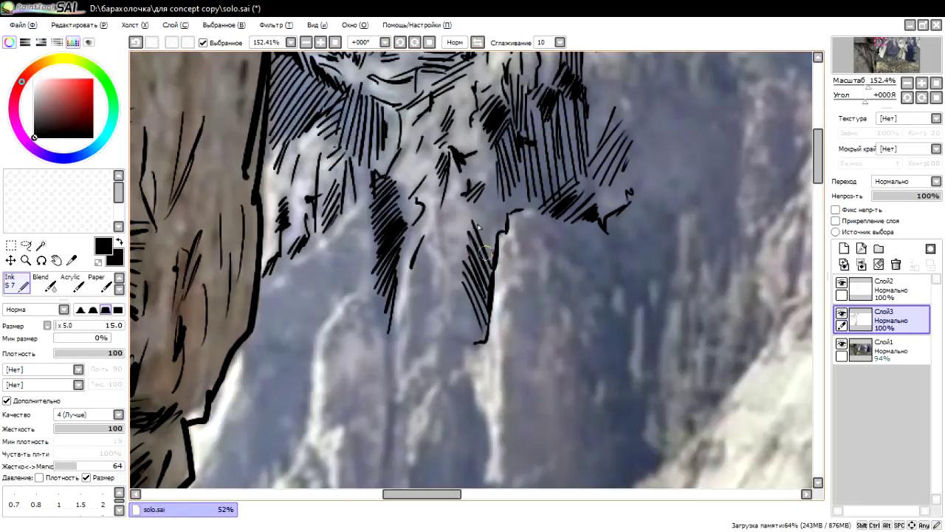
pyautogui.moveTo(477, 215); pyautogui.dragTo(500, 260)
pyautogui.moveTo(482, 193); pyautogui.dragTo(505, 248)
pyautogui.moveTo(489, 167)
pyautogui.mouseDown()
pyautogui.moveTo(511, 218)
pyautogui.moveTo(534, 208)
pyautogui.mouseUp()
# Step: Add short strokes in the upper hatching and a long stroke down the shadowed cliff
pyautogui.moveTo(456, 148); pyautogui.dragTo(473, 170)
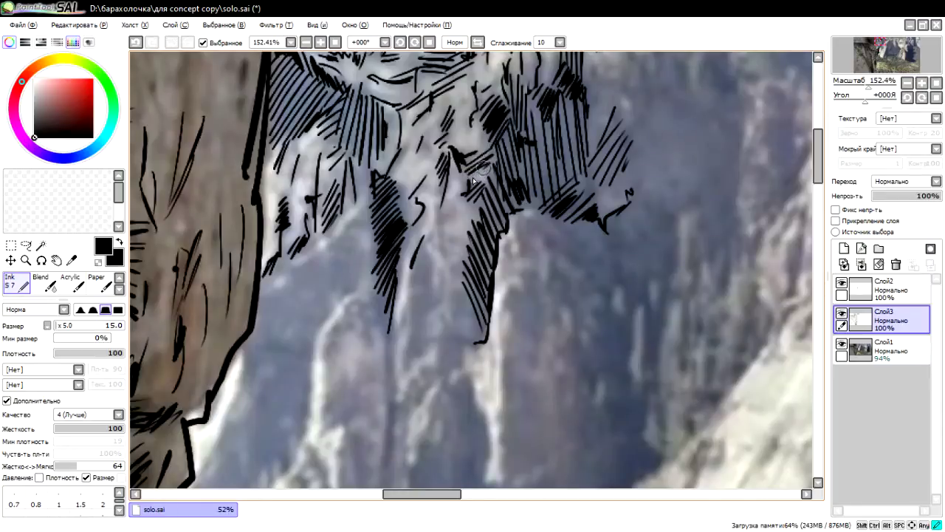
pyautogui.moveTo(477, 128); pyautogui.dragTo(489, 146)
pyautogui.moveTo(443, 108)
pyautogui.mouseDown()
pyautogui.moveTo(449, 151)
pyautogui.moveTo(419, 171)
pyautogui.moveTo(440, 214)
pyautogui.moveTo(455, 215)
pyautogui.moveTo(441, 255)
pyautogui.moveTo(414, 265)
pyautogui.moveTo(411, 299)
pyautogui.mouseUp()
pyautogui.moveTo(430, 266)
pyautogui.mouseDown()
pyautogui.moveTo(412, 325)
pyautogui.moveTo(432, 318)
pyautogui.moveTo(411, 332)
pyautogui.moveTo(419, 356)
pyautogui.mouseUp()
# Step: Densely hatch the lower edge and base of the rock mass
pyautogui.moveTo(448, 309); pyautogui.dragTo(432, 355)
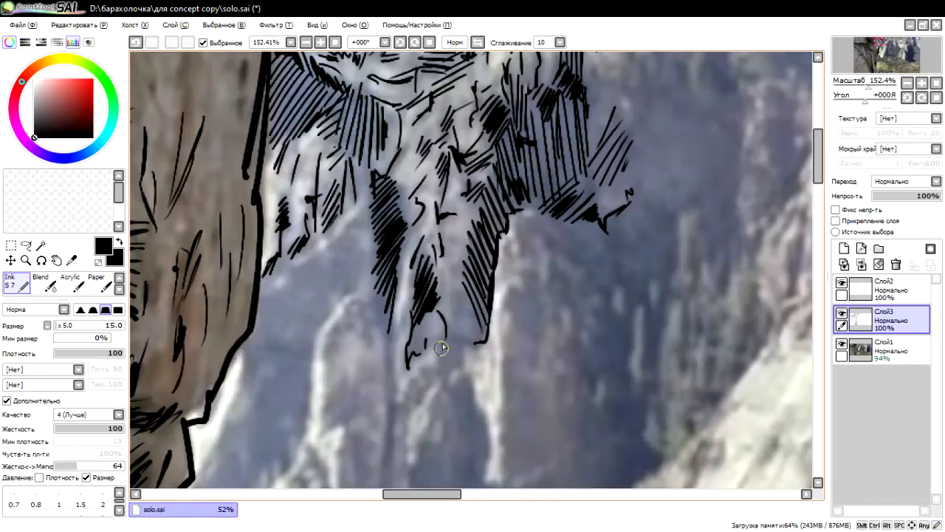
pyautogui.moveTo(463, 291); pyautogui.dragTo(442, 350)
pyautogui.moveTo(471, 307); pyautogui.dragTo(439, 354)
pyautogui.moveTo(472, 314)
pyautogui.mouseDown()
pyautogui.moveTo(435, 366)
pyautogui.moveTo(443, 380)
pyautogui.mouseUp()
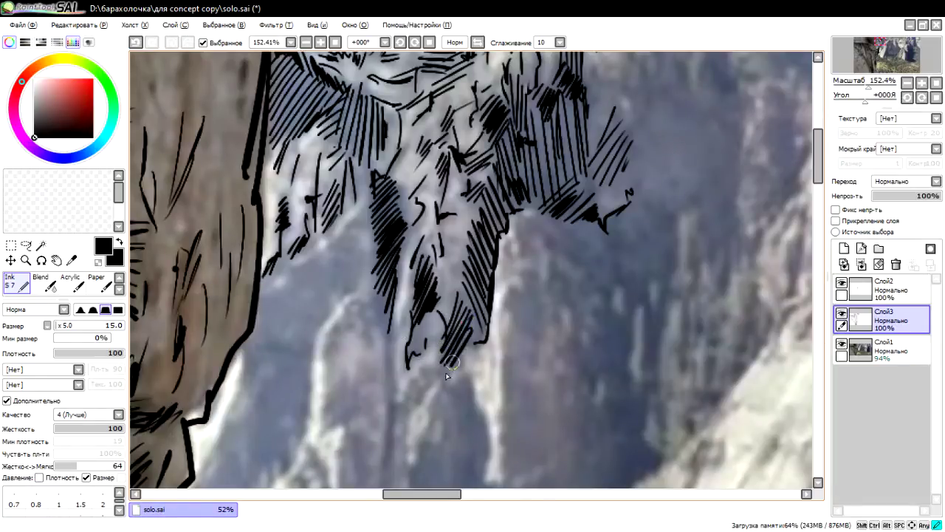
pyautogui.moveTo(469, 340); pyautogui.dragTo(449, 378)
pyautogui.moveTo(481, 317); pyautogui.dragTo(457, 362)
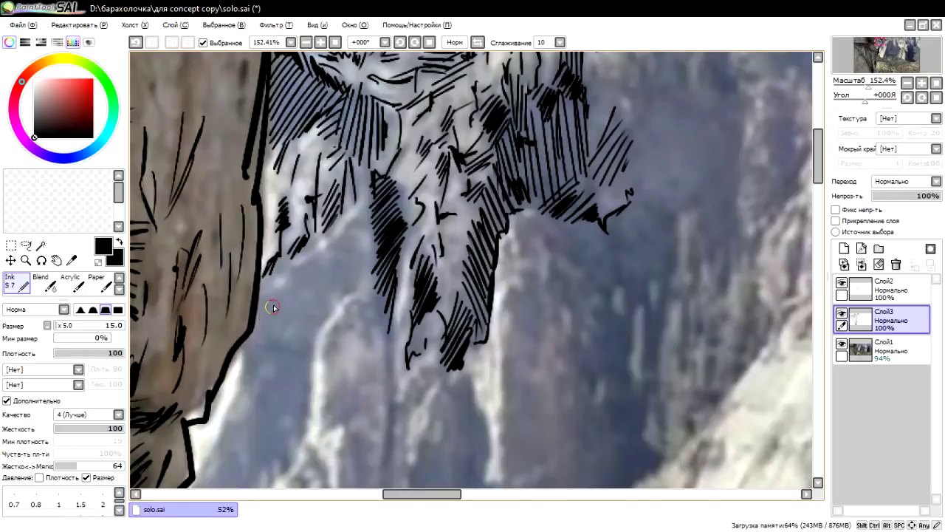
# Step: Undo a stray long ink line and re-hatch the rocks with short diagonal strokes
pyautogui.moveTo(268, 307)
pyautogui.mouseDown()
pyautogui.moveTo(285, 275)
pyautogui.moveTo(277, 296)
pyautogui.mouseUp()
pyautogui.hotkey('ctrl', 'z')
pyautogui.moveTo(344, 243); pyautogui.dragTo(325, 263)
pyautogui.moveTo(348, 246); pyautogui.dragTo(279, 318)
pyautogui.moveTo(310, 293); pyautogui.dragTo(282, 322)
pyautogui.moveTo(341, 281); pyautogui.dragTo(280, 322)
# Step: Extend diagonal hatching down the lower rock shadow and add strokes near the top
pyautogui.moveTo(339, 290)
pyautogui.mouseDown()
pyautogui.moveTo(284, 332)
pyautogui.moveTo(287, 348)
pyautogui.mouseUp()
pyautogui.moveTo(337, 311); pyautogui.dragTo(290, 358)
pyautogui.moveTo(316, 325); pyautogui.dragTo(291, 361)
pyautogui.moveTo(362, 236)
pyautogui.mouseDown()
pyautogui.moveTo(333, 259)
pyautogui.moveTo(334, 298)
pyautogui.moveTo(347, 290)
pyautogui.mouseUp()
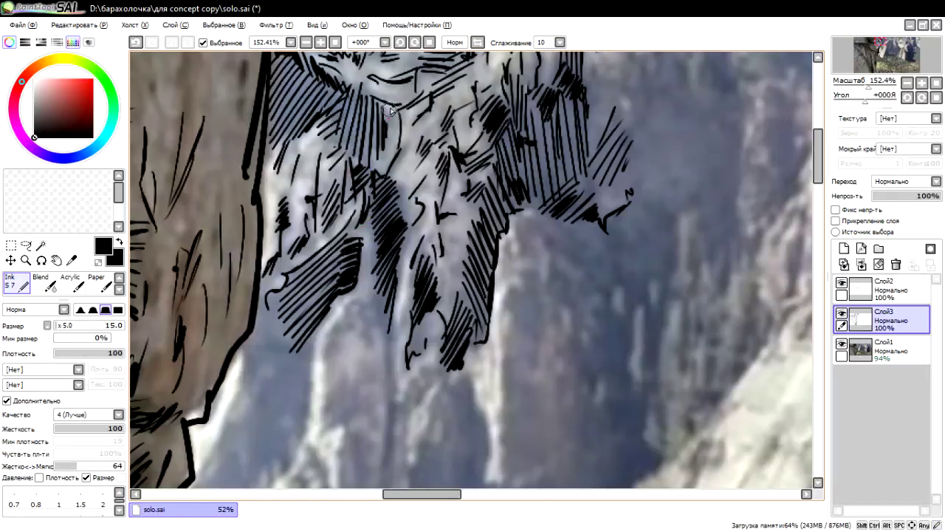
pyautogui.moveTo(402, 115); pyautogui.dragTo(381, 177)
pyautogui.moveTo(420, 221)
pyautogui.mouseDown()
pyautogui.moveTo(387, 359)
pyautogui.moveTo(433, 185)
pyautogui.moveTo(382, 229)
pyautogui.moveTo(422, 152)
pyautogui.mouseUp()
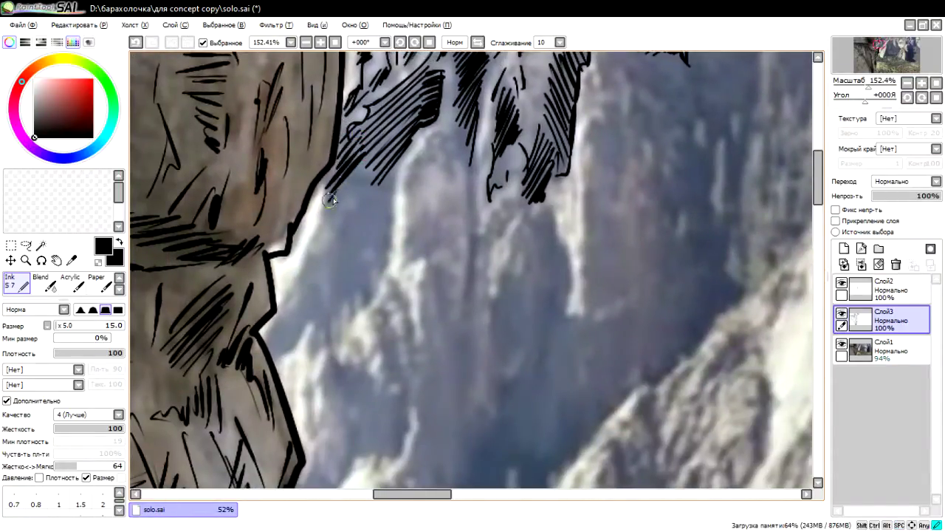
# Step: Hatch the ledge diagonally beside the cliff outline and line its rock edge
pyautogui.moveTo(389, 201); pyautogui.dragTo(344, 264)
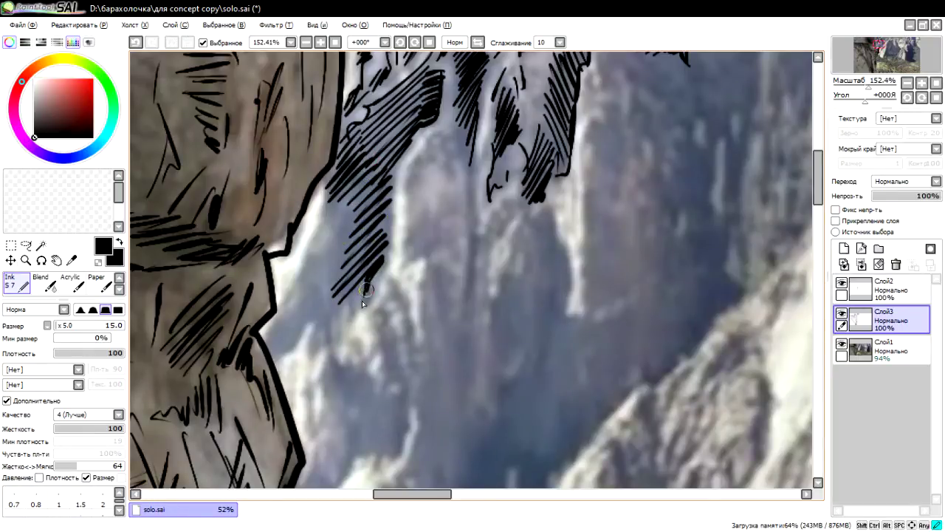
pyautogui.moveTo(359, 196); pyautogui.dragTo(309, 271)
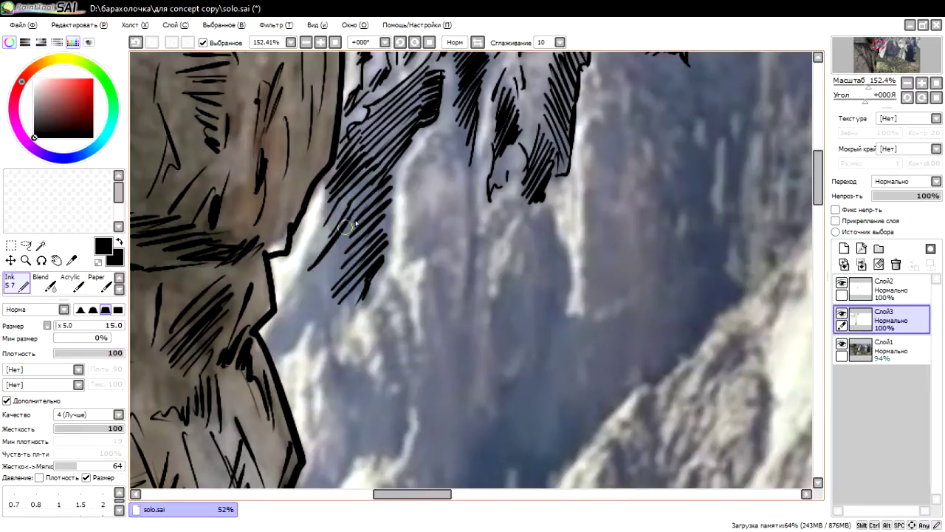
pyautogui.moveTo(360, 218); pyautogui.dragTo(297, 300)
pyautogui.moveTo(328, 271); pyautogui.dragTo(275, 341)
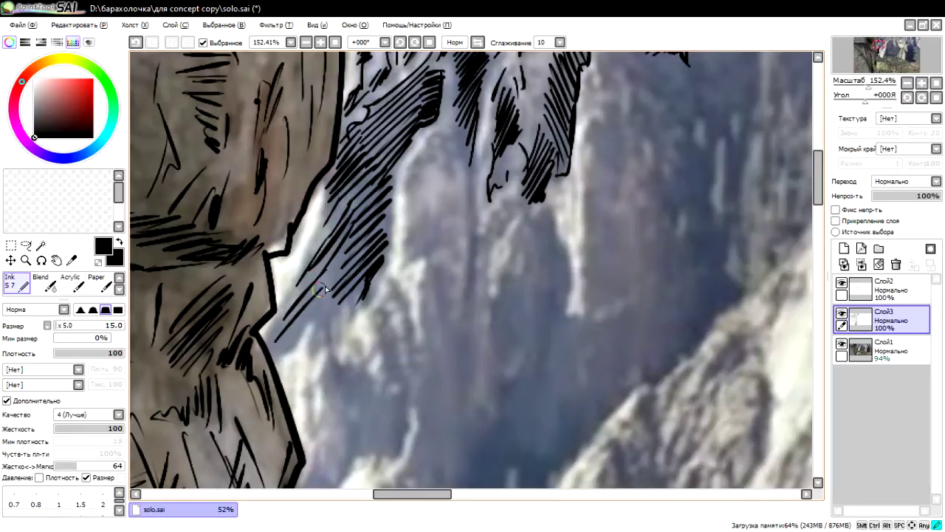
pyautogui.moveTo(327, 292)
pyautogui.mouseDown()
pyautogui.moveTo(272, 359)
pyautogui.moveTo(313, 329)
pyautogui.moveTo(309, 352)
pyautogui.mouseUp()
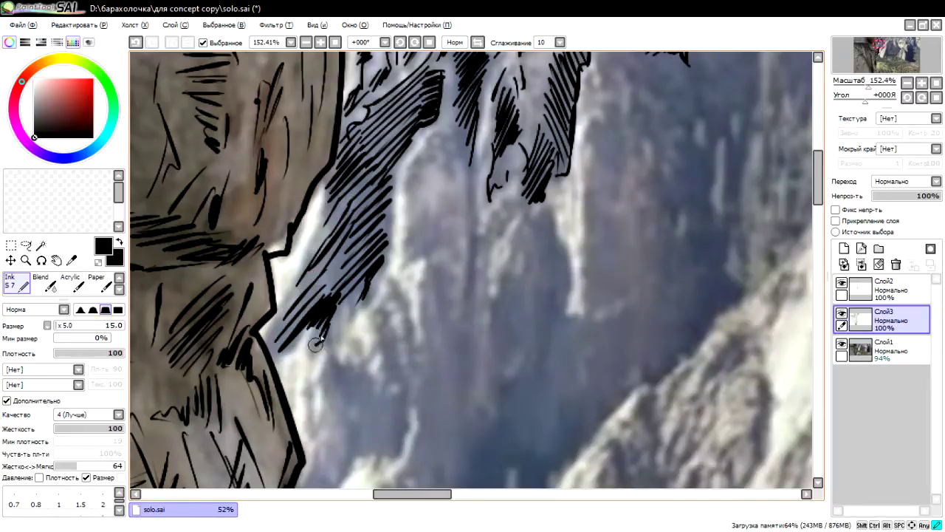
pyautogui.moveTo(365, 277); pyautogui.dragTo(343, 305)
pyautogui.moveTo(321, 198); pyautogui.dragTo(301, 264)
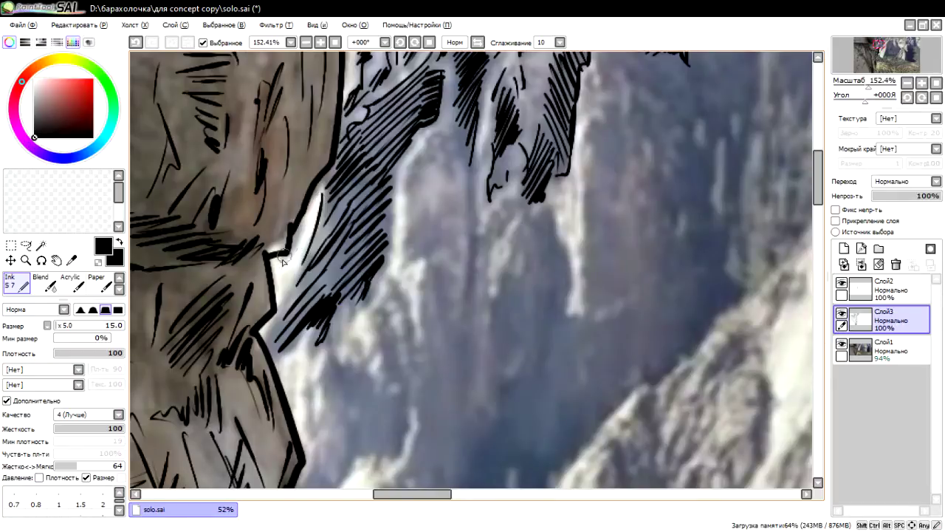
# Step: Cross-hatch over the ledge shadow to darken the cluster
pyautogui.moveTo(267, 325); pyautogui.dragTo(281, 348)
pyautogui.moveTo(274, 303)
pyautogui.mouseDown()
pyautogui.moveTo(290, 349)
pyautogui.moveTo(299, 341)
pyautogui.mouseUp()
pyautogui.moveTo(299, 267)
pyautogui.mouseDown()
pyautogui.moveTo(325, 310)
pyautogui.moveTo(324, 331)
pyautogui.mouseUp()
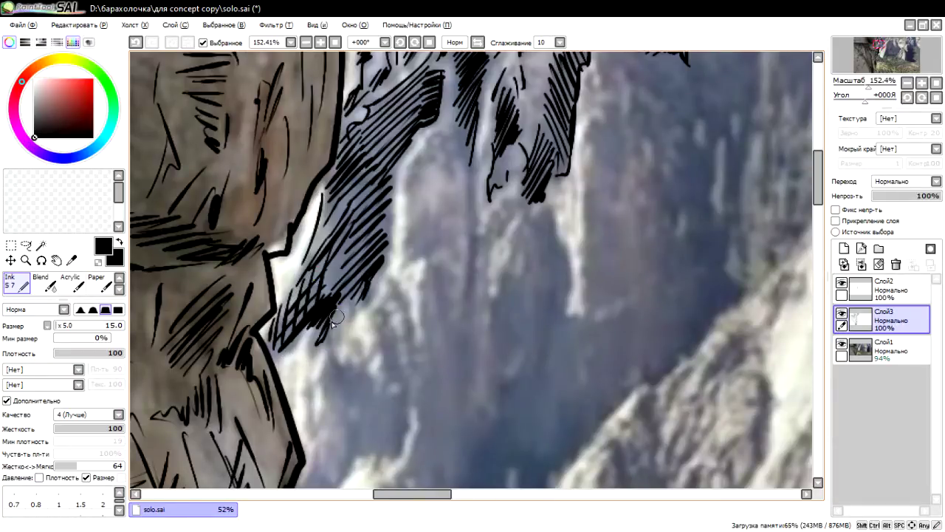
pyautogui.moveTo(346, 300)
pyautogui.mouseDown()
pyautogui.moveTo(322, 337)
pyautogui.moveTo(333, 331)
pyautogui.moveTo(317, 427)
pyautogui.mouseUp()
# Step: Add short diagonal and near-vertical strokes on the rock beneath the ledge
pyautogui.moveTo(314, 380); pyautogui.dragTo(312, 414)
pyautogui.moveTo(347, 365); pyautogui.dragTo(340, 391)
pyautogui.moveTo(359, 363)
pyautogui.mouseDown()
pyautogui.moveTo(341, 408)
pyautogui.moveTo(353, 418)
pyautogui.mouseUp()
pyautogui.moveTo(376, 377)
pyautogui.mouseDown()
pyautogui.moveTo(362, 438)
pyautogui.moveTo(386, 428)
pyautogui.mouseUp()
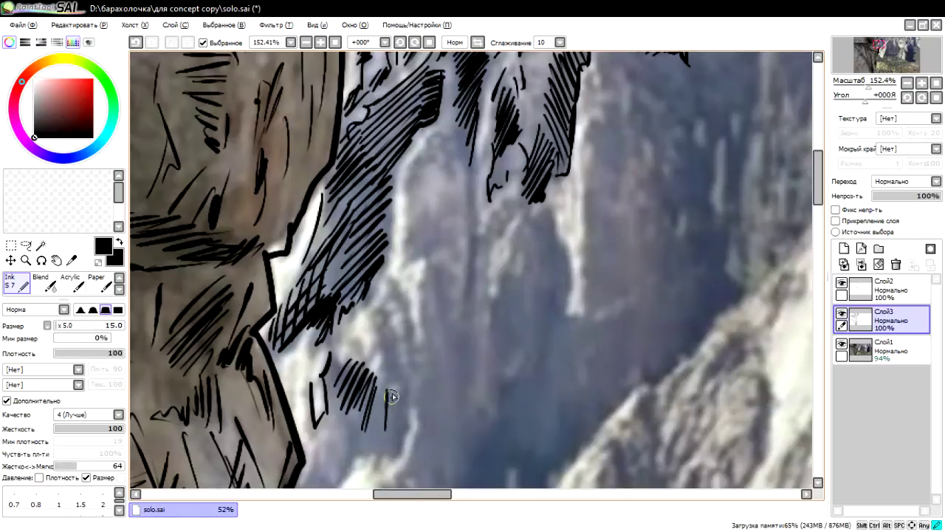
pyautogui.moveTo(394, 390)
pyautogui.mouseDown()
pyautogui.moveTo(396, 442)
pyautogui.moveTo(406, 447)
pyautogui.mouseUp()
pyautogui.moveTo(399, 373); pyautogui.dragTo(404, 401)
pyautogui.moveTo(377, 303); pyautogui.dragTo(391, 390)
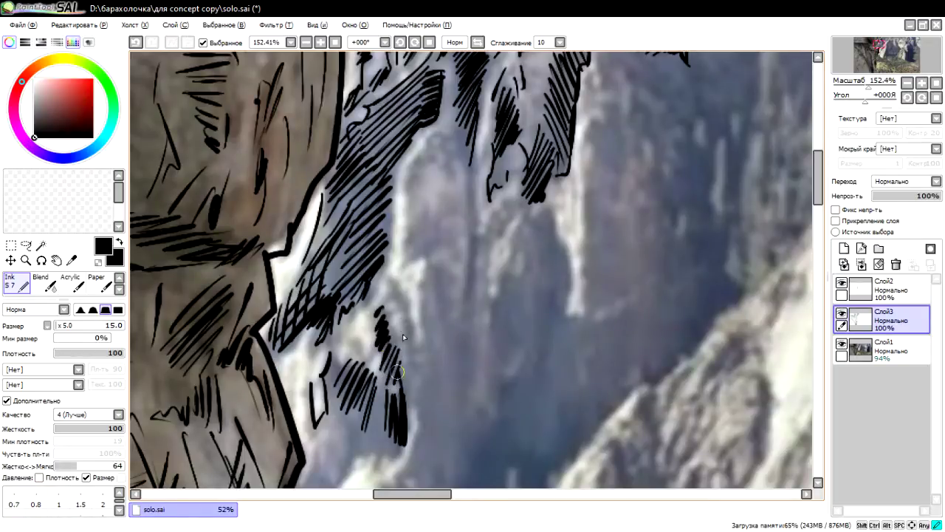
# Step: Hatch the rock face higher up and draw long thin lines down it
pyautogui.moveTo(383, 284); pyautogui.dragTo(418, 352)
pyautogui.moveTo(410, 246); pyautogui.dragTo(415, 267)
pyautogui.moveTo(414, 229)
pyautogui.mouseDown()
pyautogui.moveTo(407, 265)
pyautogui.moveTo(457, 365)
pyautogui.moveTo(466, 418)
pyautogui.mouseUp()
pyautogui.moveTo(427, 272); pyautogui.dragTo(443, 380)
pyautogui.moveTo(421, 336); pyautogui.dragTo(443, 424)
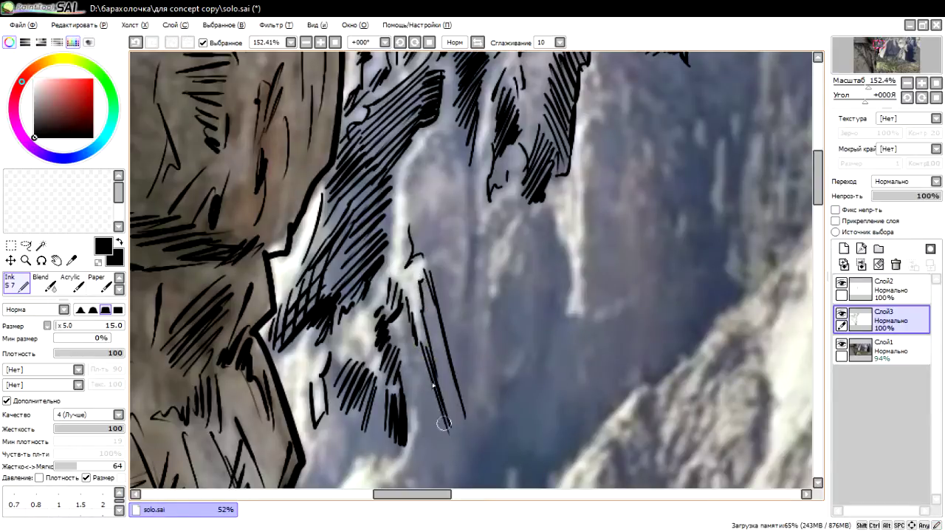
pyautogui.moveTo(431, 269); pyautogui.dragTo(480, 403)
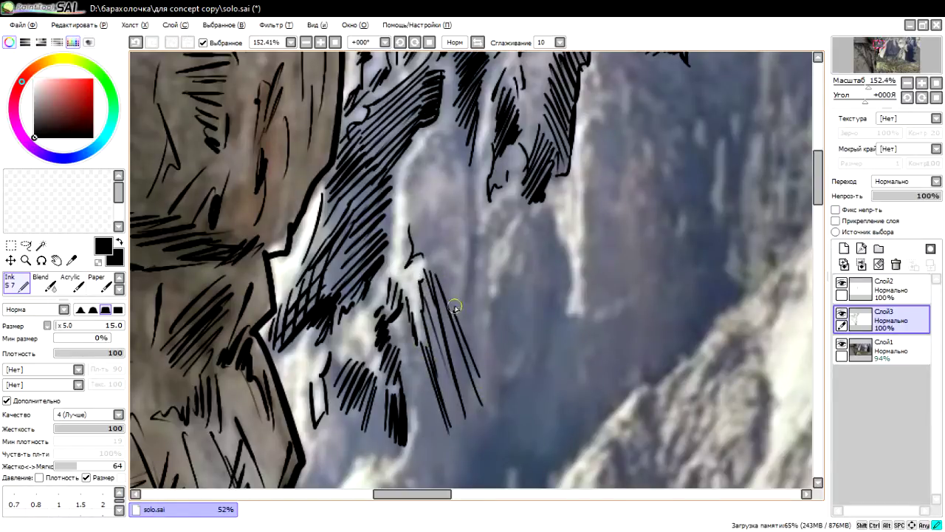
# Step: Stack short thin hatching up the rock and draw a curved contour on top
pyautogui.moveTo(455, 307); pyautogui.dragTo(474, 353)
pyautogui.moveTo(465, 268); pyautogui.dragTo(477, 310)
pyautogui.moveTo(468, 244); pyautogui.dragTo(480, 286)
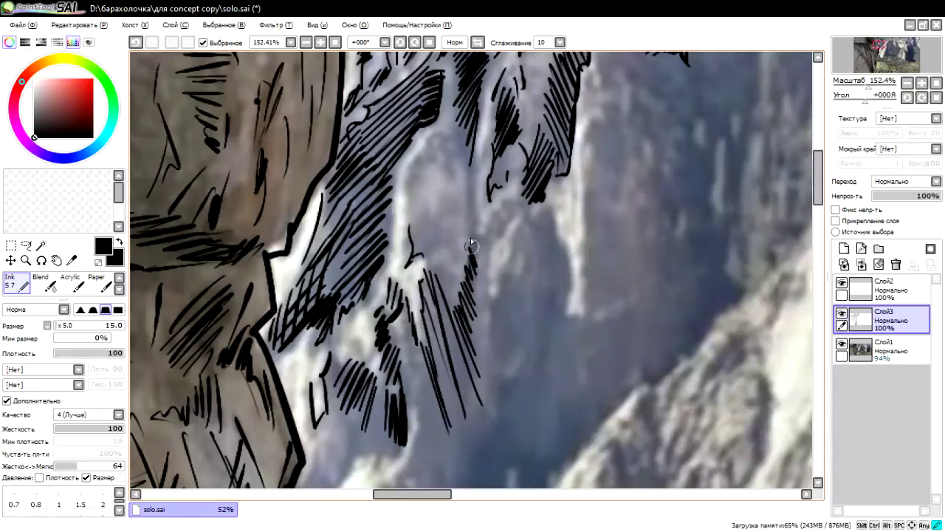
pyautogui.moveTo(471, 222); pyautogui.dragTo(482, 257)
pyautogui.moveTo(411, 192)
pyautogui.mouseDown()
pyautogui.moveTo(437, 142)
pyautogui.moveTo(457, 133)
pyautogui.moveTo(470, 177)
pyautogui.mouseUp()
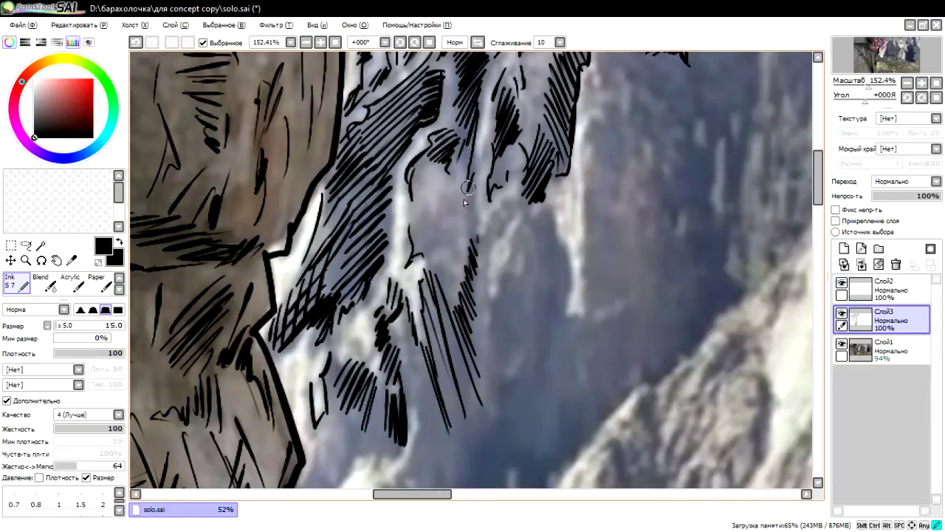
pyautogui.moveTo(425, 184)
pyautogui.mouseDown()
pyautogui.moveTo(422, 254)
pyautogui.moveTo(432, 198)
pyautogui.moveTo(435, 251)
pyautogui.moveTo(459, 263)
pyautogui.mouseUp()
pyautogui.moveTo(465, 219)
pyautogui.mouseDown()
pyautogui.moveTo(422, 333)
pyautogui.moveTo(393, 180)
pyautogui.mouseUp()
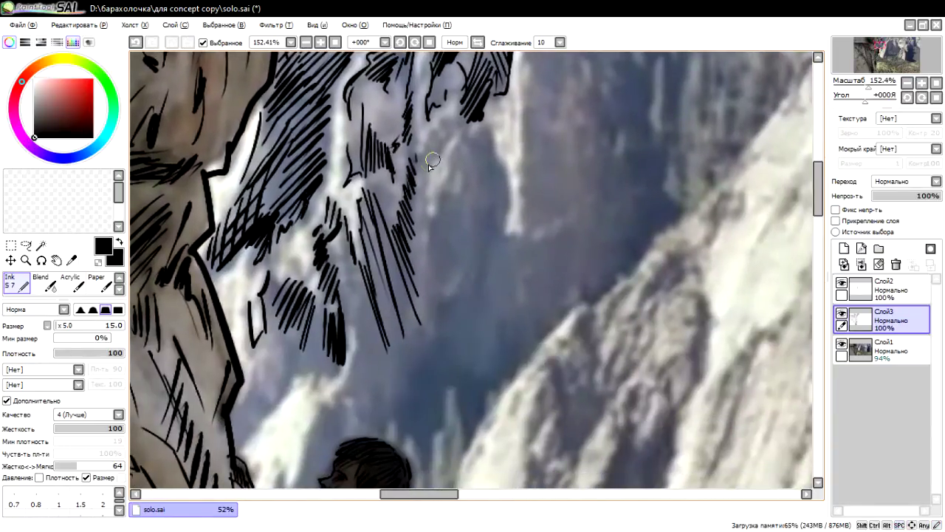
# Step: Draw a hooked contour and long edge line on the upper rock with hatching below
pyautogui.moveTo(431, 142); pyautogui.dragTo(420, 173)
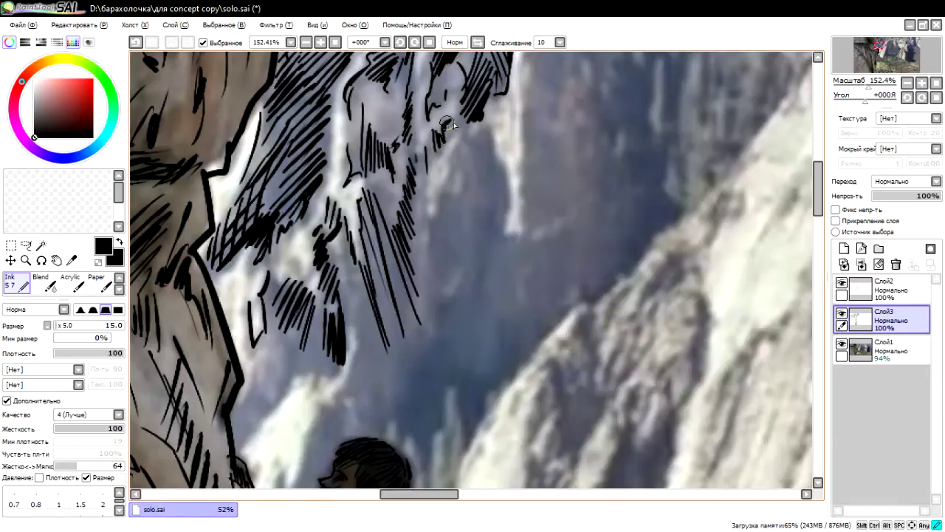
pyautogui.moveTo(486, 132)
pyautogui.mouseDown()
pyautogui.moveTo(507, 172)
pyautogui.moveTo(467, 142)
pyautogui.moveTo(482, 183)
pyautogui.mouseUp()
pyautogui.moveTo(502, 155)
pyautogui.mouseDown()
pyautogui.moveTo(490, 190)
pyautogui.moveTo(505, 235)
pyautogui.moveTo(494, 260)
pyautogui.mouseUp()
pyautogui.moveTo(443, 194)
pyautogui.mouseDown()
pyautogui.moveTo(438, 287)
pyautogui.moveTo(458, 275)
pyautogui.mouseUp()
pyautogui.moveTo(452, 177); pyautogui.dragTo(470, 263)
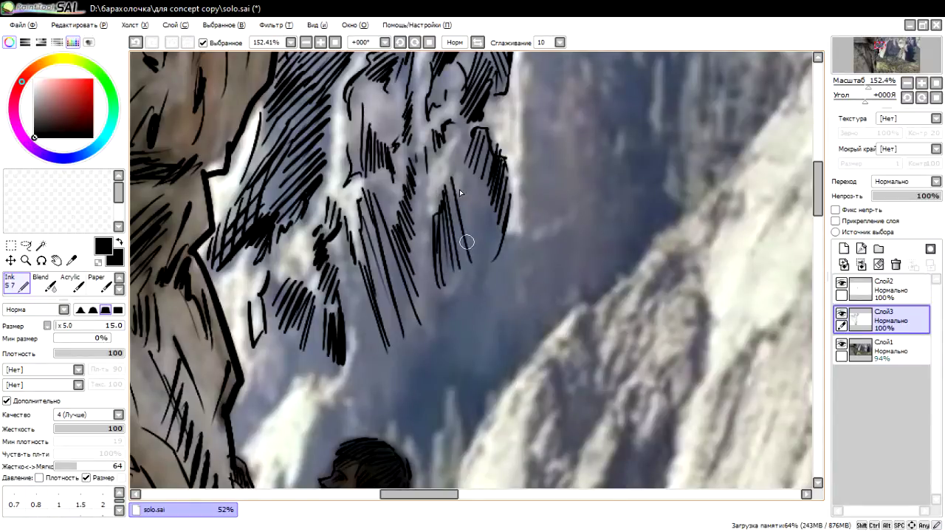
pyautogui.moveTo(489, 186)
pyautogui.mouseDown()
pyautogui.moveTo(463, 310)
pyautogui.moveTo(443, 342)
pyautogui.mouseUp()
# Step: Add short thin hatch strokes on the rock above the climber
pyautogui.moveTo(449, 295)
pyautogui.mouseDown()
pyautogui.moveTo(446, 341)
pyautogui.moveTo(452, 335)
pyautogui.mouseUp()
pyautogui.moveTo(469, 275)
pyautogui.mouseDown()
pyautogui.moveTo(458, 310)
pyautogui.moveTo(471, 211)
pyautogui.mouseUp()
pyautogui.moveTo(448, 276)
pyautogui.mouseDown()
pyautogui.moveTo(419, 346)
pyautogui.moveTo(455, 357)
pyautogui.moveTo(417, 358)
pyautogui.mouseUp()
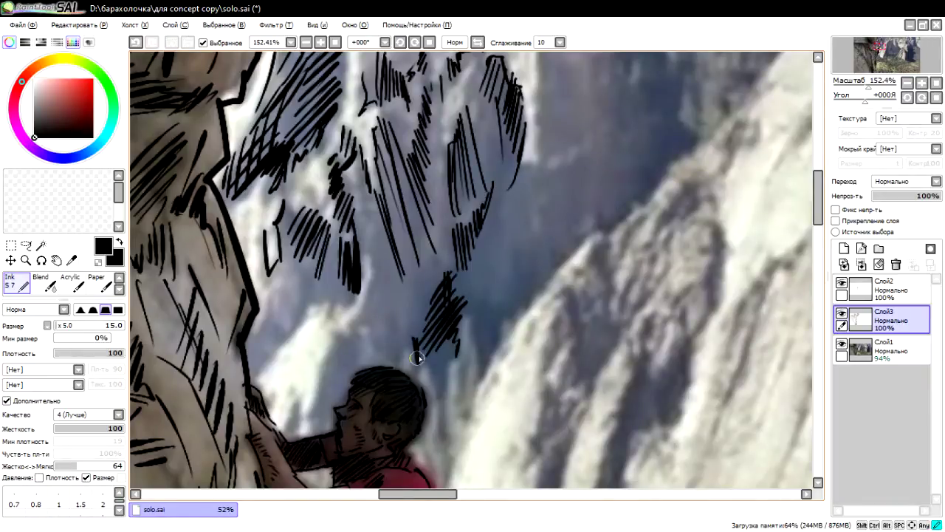
pyautogui.moveTo(461, 285); pyautogui.dragTo(475, 338)
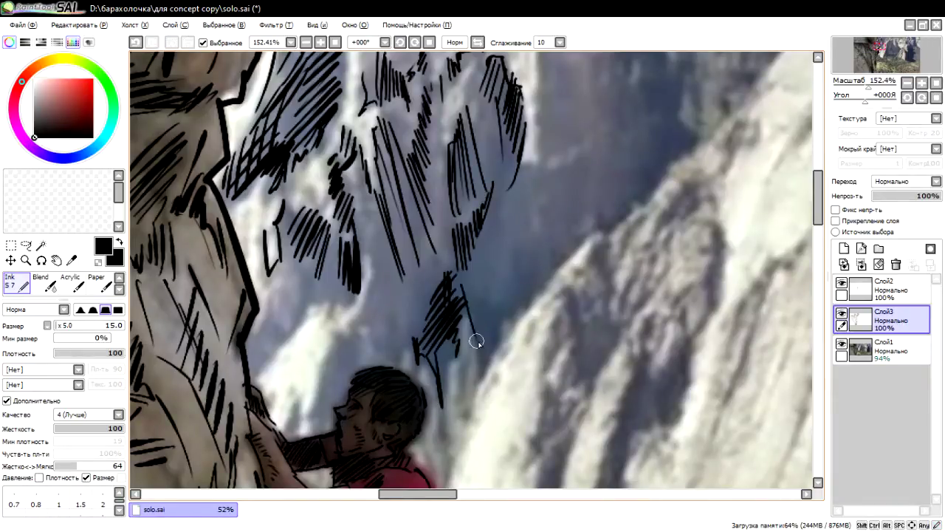
pyautogui.moveTo(477, 302); pyautogui.dragTo(490, 345)
# Step: Hatch and cross-hatch the rock along the bright slope's edge
pyautogui.moveTo(499, 297); pyautogui.dragTo(510, 323)
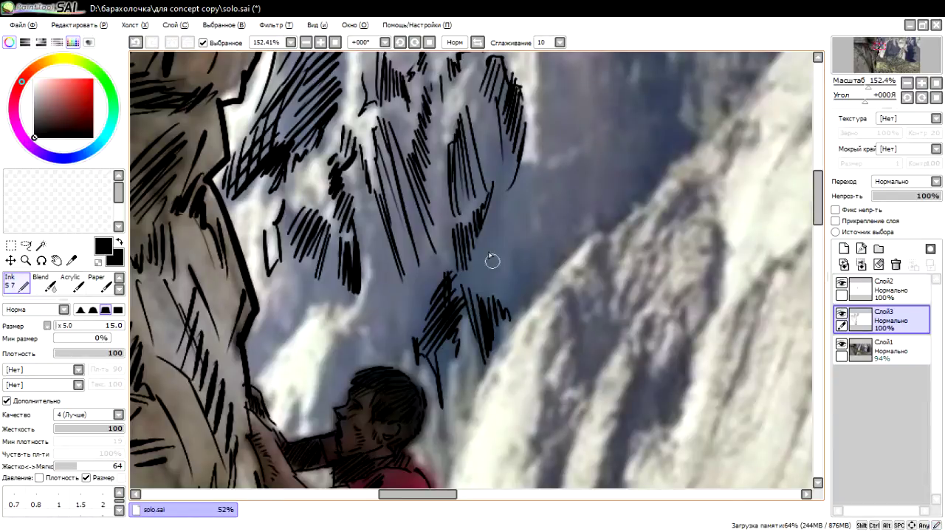
pyautogui.moveTo(481, 217); pyautogui.dragTo(507, 313)
pyautogui.moveTo(505, 256); pyautogui.dragTo(519, 308)
pyautogui.moveTo(512, 238); pyautogui.dragTo(527, 302)
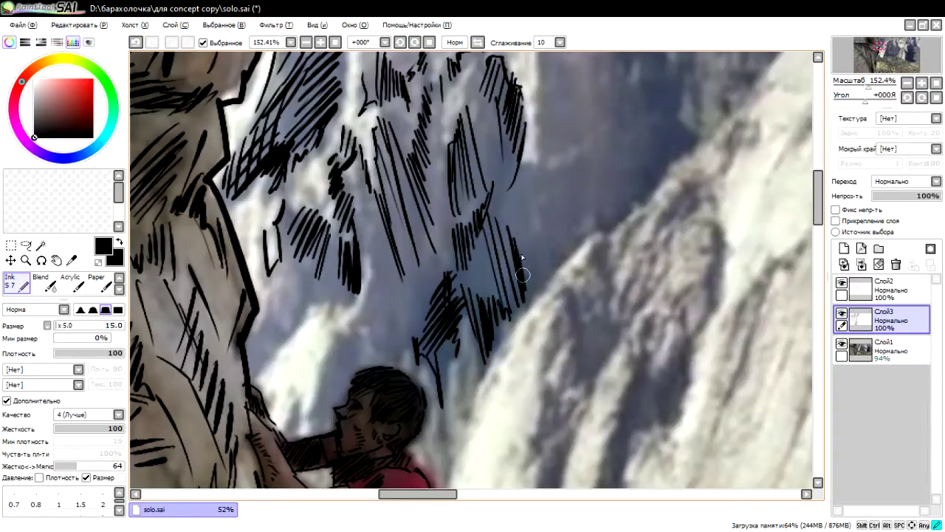
pyautogui.moveTo(517, 255); pyautogui.dragTo(530, 296)
pyautogui.moveTo(480, 251)
pyautogui.mouseDown()
pyautogui.moveTo(457, 290)
pyautogui.moveTo(476, 299)
pyautogui.mouseUp()
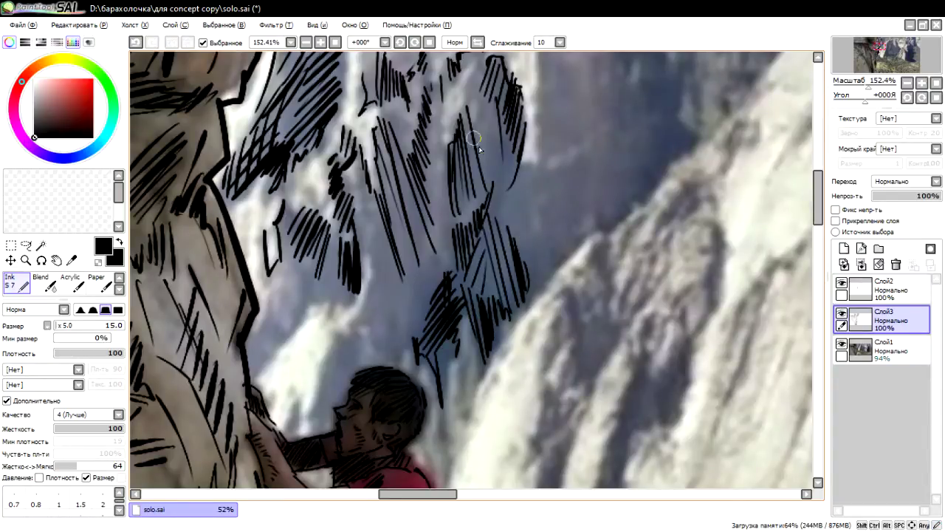
# Step: Run long diagonal hatching up and rightward along the rock edge
pyautogui.moveTo(479, 132)
pyautogui.mouseDown()
pyautogui.moveTo(493, 199)
pyautogui.moveTo(510, 209)
pyautogui.mouseUp()
pyautogui.moveTo(493, 145); pyautogui.dragTo(529, 294)
pyautogui.moveTo(521, 226); pyautogui.dragTo(543, 293)
pyautogui.moveTo(534, 229)
pyautogui.mouseDown()
pyautogui.moveTo(547, 296)
pyautogui.moveTo(558, 277)
pyautogui.mouseUp()
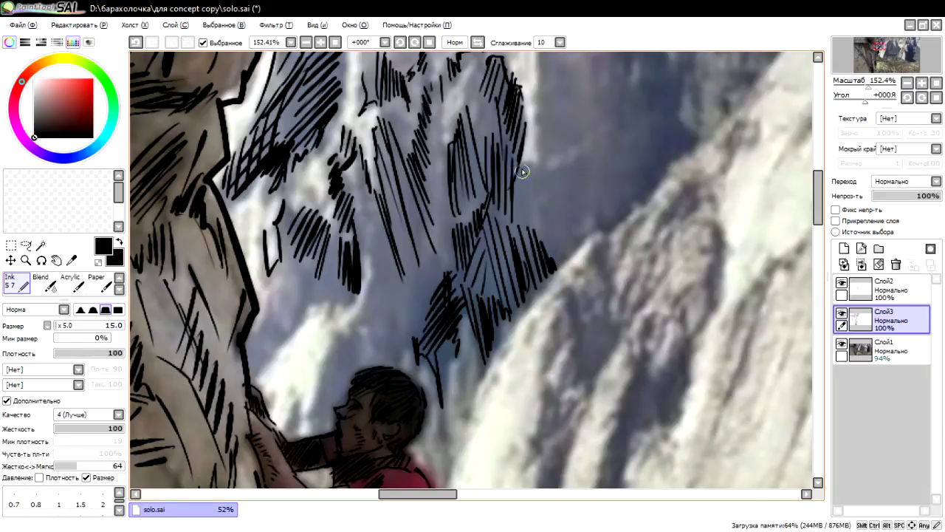
pyautogui.moveTo(525, 156); pyautogui.dragTo(535, 227)
# Step: Draw a wavy contour along the ridge and add vertical hatching to its right
pyautogui.moveTo(549, 181)
pyautogui.mouseDown()
pyautogui.moveTo(579, 154)
pyautogui.moveTo(563, 255)
pyautogui.moveTo(597, 220)
pyautogui.moveTo(607, 230)
pyautogui.mouseUp()
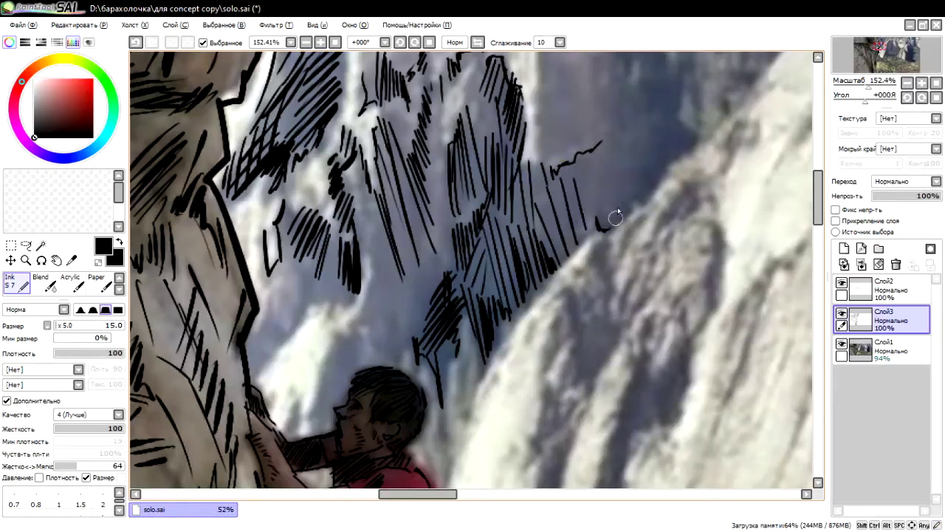
pyautogui.moveTo(616, 130)
pyautogui.mouseDown()
pyautogui.moveTo(621, 203)
pyautogui.moveTo(638, 190)
pyautogui.mouseUp()
pyautogui.moveTo(641, 133)
pyautogui.mouseDown()
pyautogui.moveTo(644, 185)
pyautogui.moveTo(653, 177)
pyautogui.mouseUp()
pyautogui.moveTo(656, 136); pyautogui.dragTo(657, 172)
pyautogui.scroll(2, 628, 196)
# Step: Add dense vertical hatching at the ridge's upper-right tip
pyautogui.scroll(2, 591, 207)
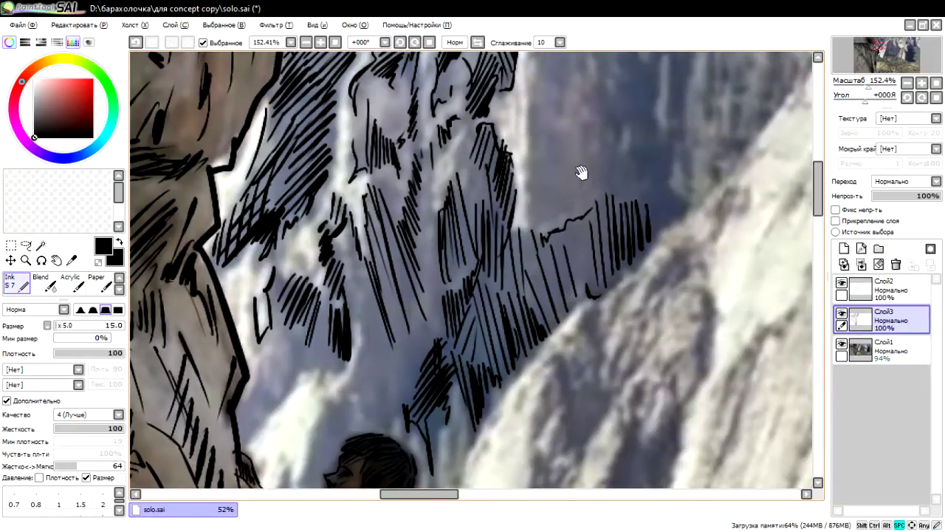
pyautogui.moveTo(610, 146); pyautogui.dragTo(612, 191)
pyautogui.moveTo(617, 137)
pyautogui.mouseDown()
pyautogui.moveTo(621, 199)
pyautogui.moveTo(638, 194)
pyautogui.mouseUp()
pyautogui.moveTo(644, 130)
pyautogui.mouseDown()
pyautogui.moveTo(647, 198)
pyautogui.moveTo(667, 168)
pyautogui.moveTo(653, 225)
pyautogui.mouseUp()
pyautogui.moveTo(663, 185); pyautogui.dragTo(659, 222)
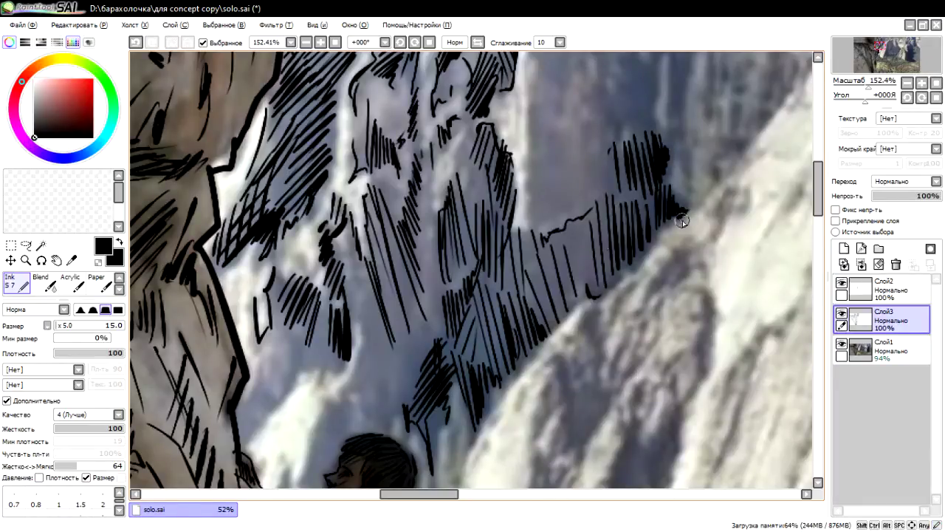
pyautogui.moveTo(547, 240); pyautogui.dragTo(627, 140)
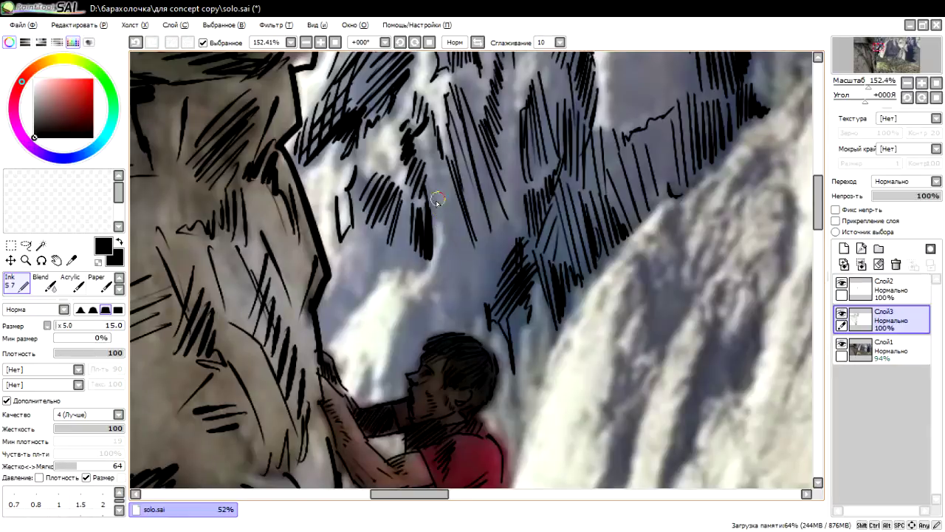
# Step: Draw a few thin vertical hatch strokes just above the climber's head
pyautogui.moveTo(436, 184)
pyautogui.mouseDown()
pyautogui.moveTo(463, 257)
pyautogui.moveTo(443, 286)
pyautogui.mouseUp()
pyautogui.moveTo(448, 234); pyautogui.dragTo(449, 251)
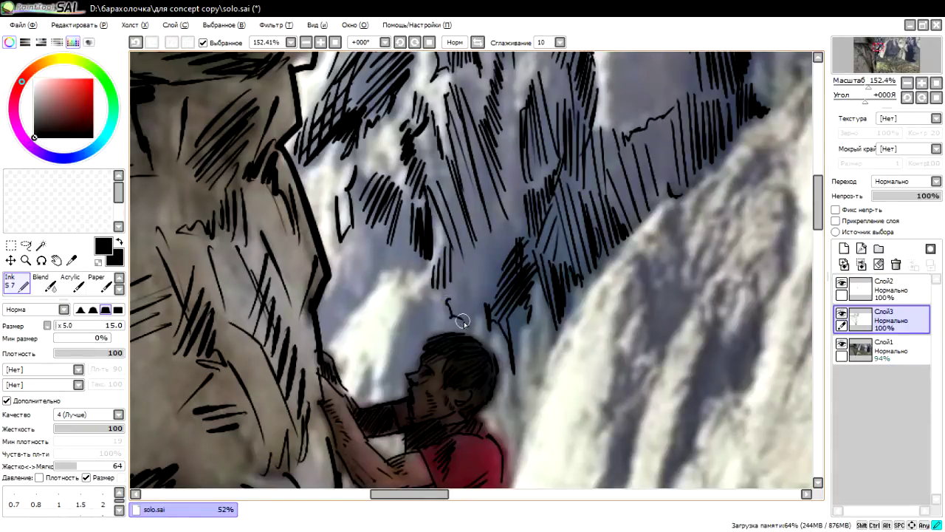
pyautogui.moveTo(462, 319); pyautogui.dragTo(463, 252)
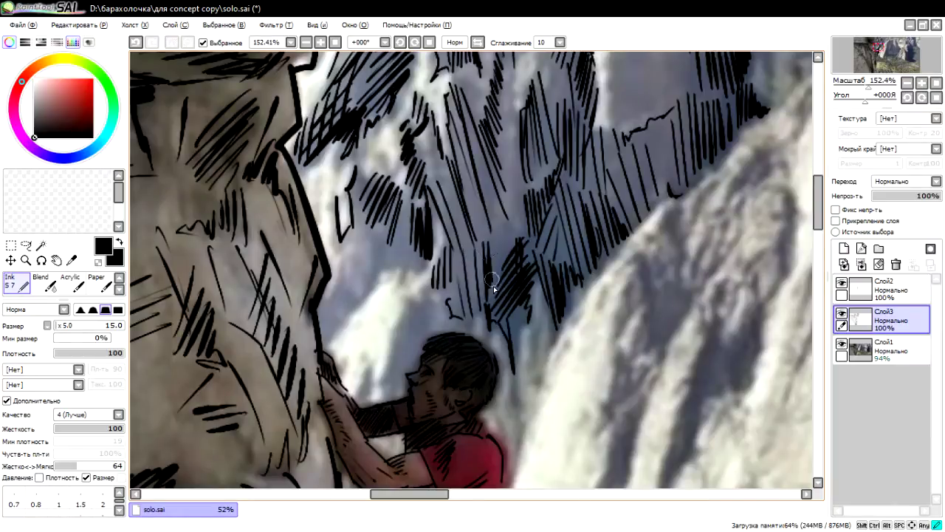
pyautogui.moveTo(493, 286); pyautogui.dragTo(519, 177)
pyautogui.scroll(-3, 534, 160)
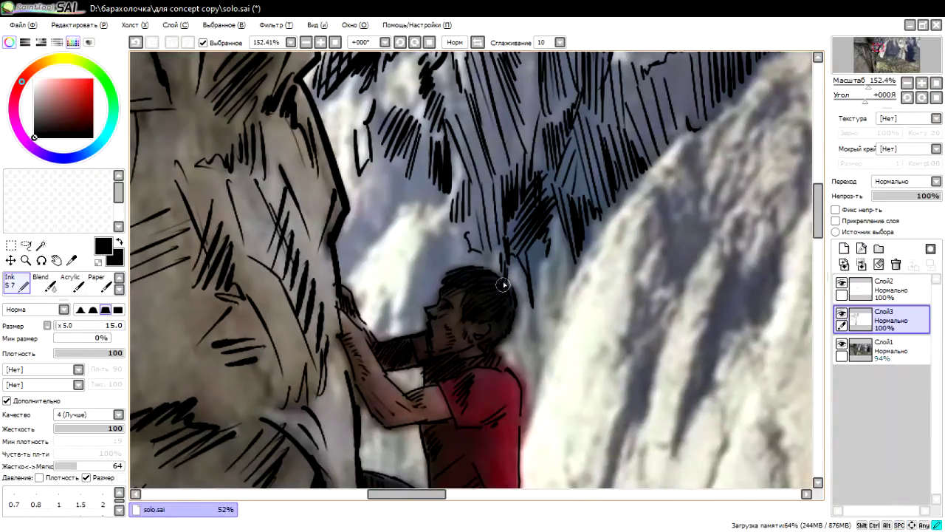
# Step: Toggle the inked layer to check, then hatch left of the climber's face and hair
pyautogui.moveTo(503, 284); pyautogui.dragTo(508, 233)
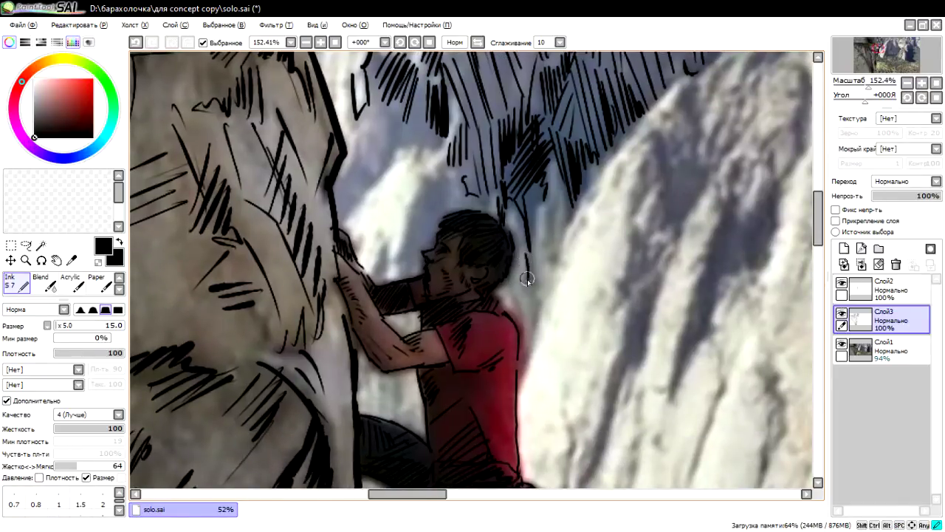
pyautogui.moveTo(530, 274); pyautogui.dragTo(527, 289)
pyautogui.click(842, 282)
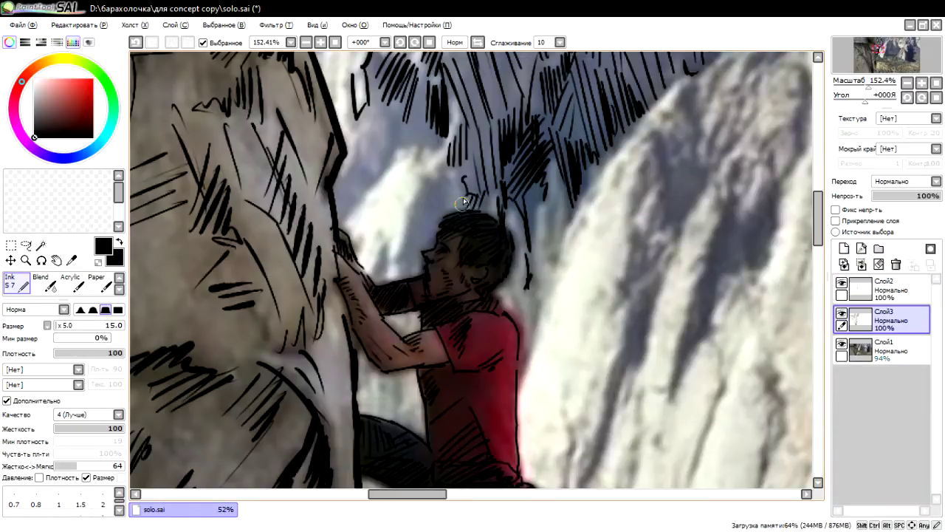
pyautogui.moveTo(452, 193)
pyautogui.mouseDown()
pyautogui.moveTo(435, 180)
pyautogui.moveTo(414, 213)
pyautogui.moveTo(404, 266)
pyautogui.mouseUp()
pyautogui.moveTo(421, 210)
pyautogui.mouseDown()
pyautogui.moveTo(398, 278)
pyautogui.moveTo(418, 271)
pyautogui.mouseUp()
pyautogui.moveTo(443, 197); pyautogui.dragTo(427, 253)
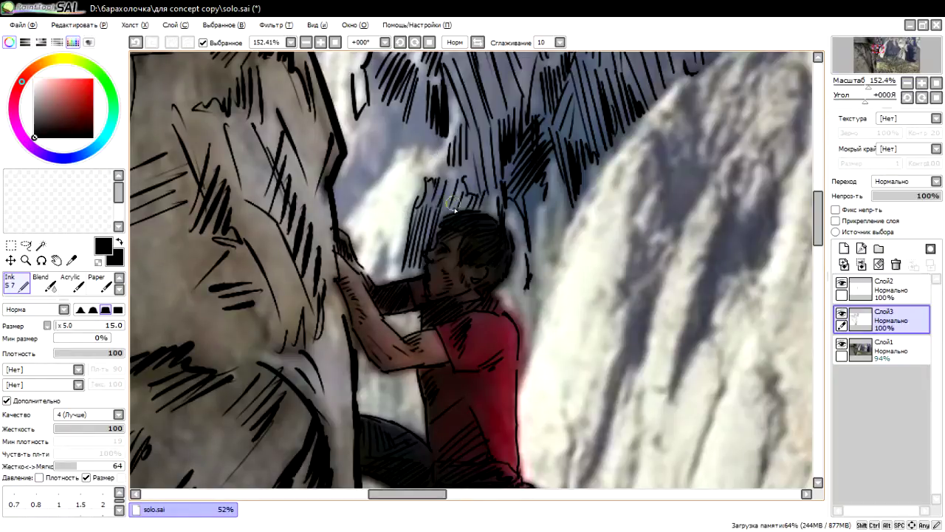
pyautogui.moveTo(467, 186)
pyautogui.mouseDown()
pyautogui.moveTo(432, 227)
pyautogui.moveTo(435, 246)
pyautogui.mouseUp()
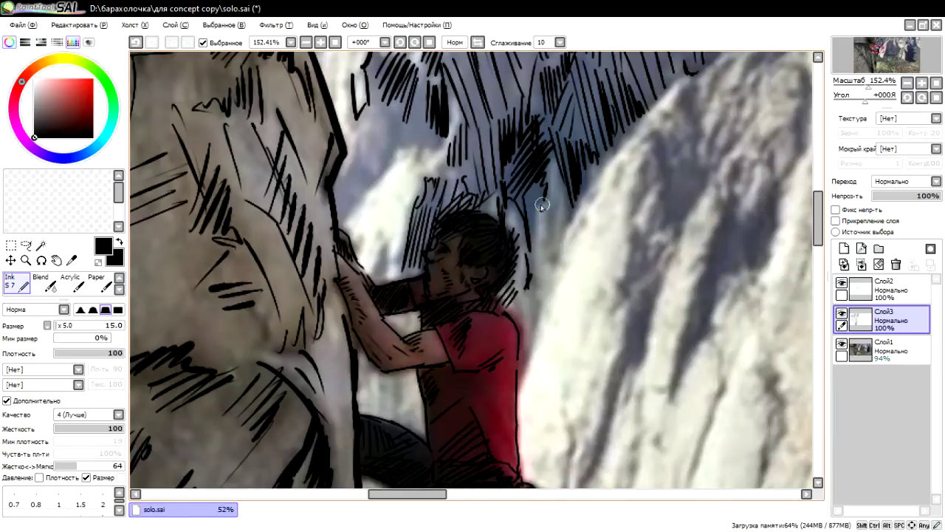
# Step: Hatch right of the climber's head and along the red shirt's edge
pyautogui.moveTo(531, 218)
pyautogui.mouseDown()
pyautogui.moveTo(537, 268)
pyautogui.moveTo(520, 338)
pyautogui.mouseUp()
pyautogui.moveTo(551, 261); pyautogui.dragTo(517, 359)
pyautogui.moveTo(570, 157)
pyautogui.mouseDown()
pyautogui.moveTo(549, 189)
pyautogui.moveTo(537, 250)
pyautogui.mouseUp()
pyautogui.moveTo(576, 202); pyautogui.dragTo(533, 278)
pyautogui.moveTo(530, 202); pyautogui.dragTo(505, 322)
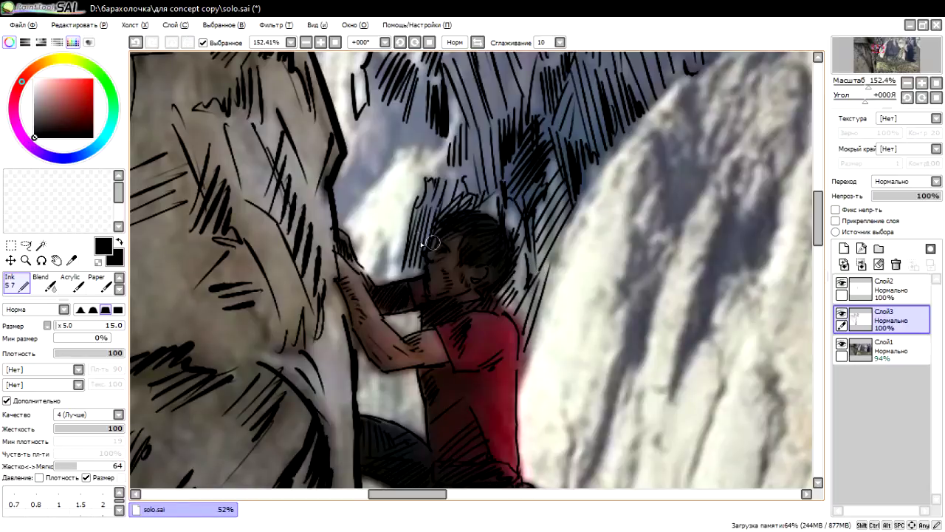
# Step: Fill the gap between the rocks above the climber with hatching along the bright edge
pyautogui.moveTo(346, 190); pyautogui.dragTo(335, 226)
pyautogui.moveTo(343, 169)
pyautogui.mouseDown()
pyautogui.moveTo(333, 215)
pyautogui.moveTo(346, 194)
pyautogui.mouseUp()
pyautogui.moveTo(370, 145)
pyautogui.mouseDown()
pyautogui.moveTo(349, 189)
pyautogui.moveTo(365, 191)
pyautogui.mouseUp()
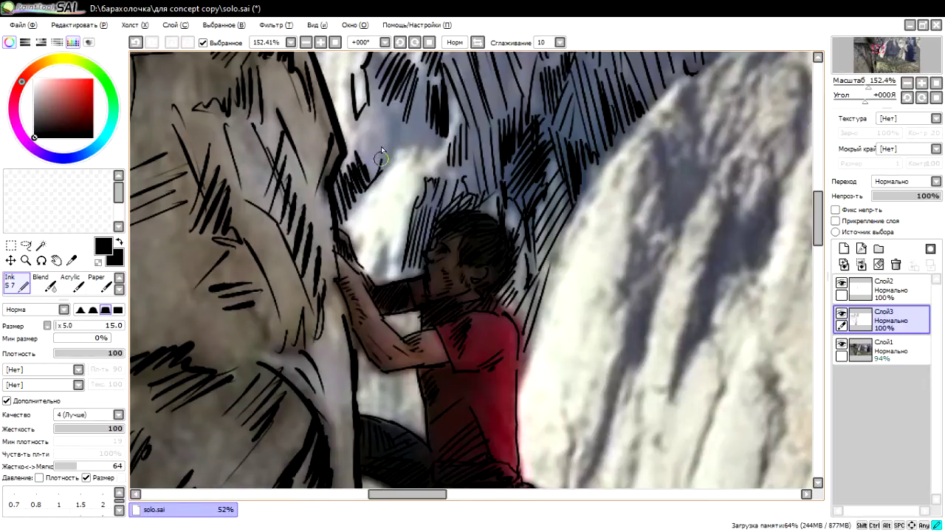
pyautogui.moveTo(391, 108)
pyautogui.mouseDown()
pyautogui.moveTo(371, 173)
pyautogui.moveTo(379, 160)
pyautogui.mouseUp()
pyautogui.moveTo(418, 93)
pyautogui.mouseDown()
pyautogui.moveTo(401, 144)
pyautogui.moveTo(409, 164)
pyautogui.mouseUp()
pyautogui.moveTo(434, 115); pyautogui.dragTo(398, 208)
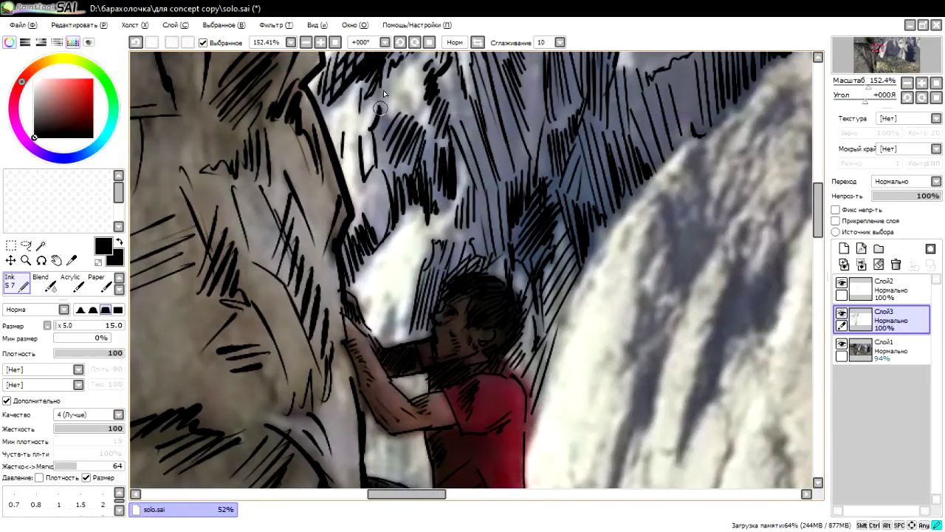
pyautogui.moveTo(385, 121); pyautogui.dragTo(377, 214)
# Step: Ink hatching beside the rock edge next to the climber's arm
pyautogui.scroll(-3, 379, 217)
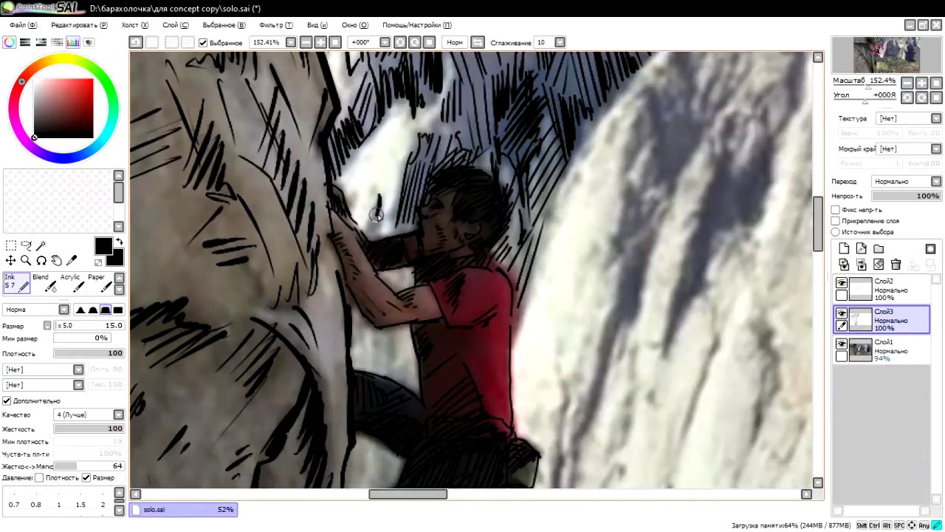
pyautogui.moveTo(375, 263); pyautogui.dragTo(371, 232)
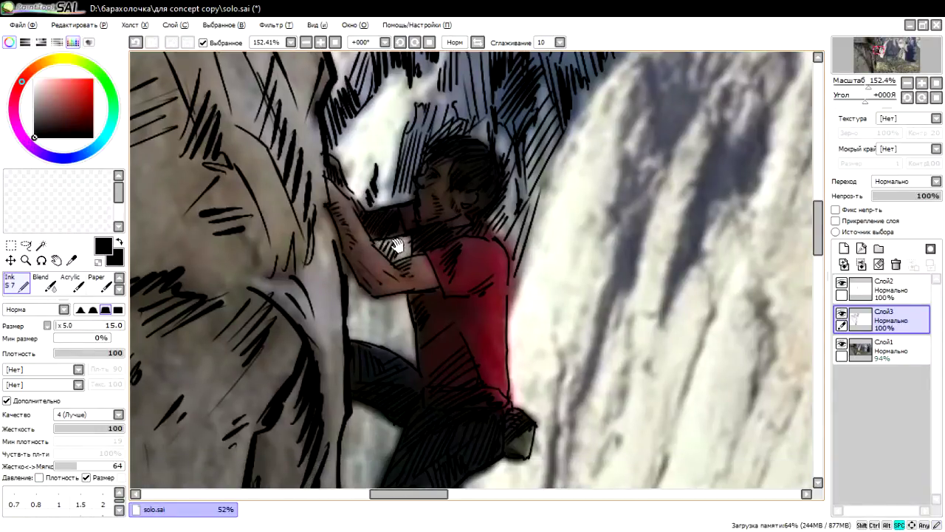
pyautogui.scroll(-2, 385, 244)
pyautogui.moveTo(356, 217)
pyautogui.mouseDown()
pyautogui.moveTo(361, 255)
pyautogui.moveTo(380, 261)
pyautogui.mouseUp()
pyautogui.moveTo(378, 228)
pyautogui.mouseDown()
pyautogui.moveTo(368, 268)
pyautogui.moveTo(376, 287)
pyautogui.mouseUp()
pyautogui.moveTo(378, 244)
pyautogui.mouseDown()
pyautogui.moveTo(391, 286)
pyautogui.moveTo(411, 294)
pyautogui.mouseUp()
# Step: Add vertical hatching further down along the rock edge
pyautogui.scroll(-1, 407, 288)
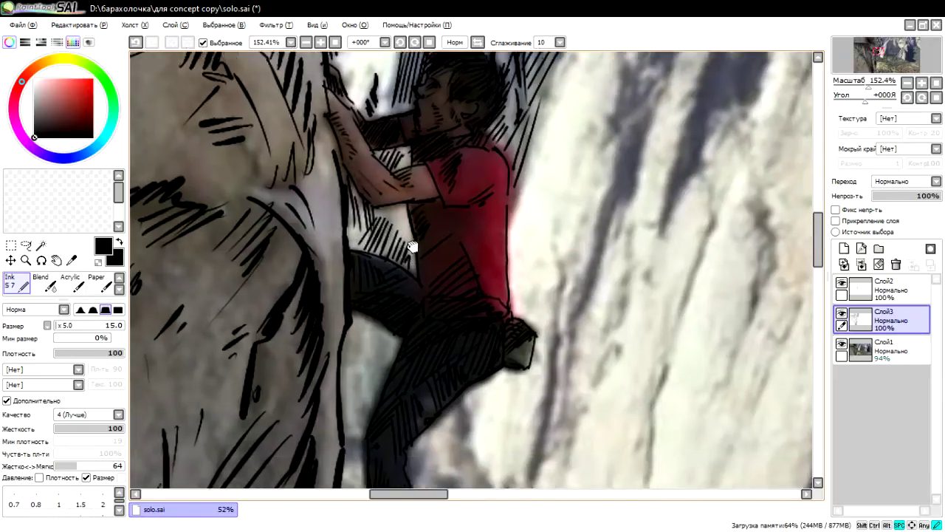
pyautogui.scroll(-3, 392, 281)
pyautogui.moveTo(356, 265)
pyautogui.mouseDown()
pyautogui.moveTo(351, 309)
pyautogui.moveTo(361, 297)
pyautogui.mouseUp()
pyautogui.moveTo(377, 252); pyautogui.dragTo(370, 316)
pyautogui.moveTo(391, 276)
pyautogui.mouseDown()
pyautogui.moveTo(352, 323)
pyautogui.moveTo(360, 327)
pyautogui.mouseUp()
pyautogui.scroll(-3, 359, 333)
pyautogui.moveTo(383, 296); pyautogui.dragTo(364, 341)
# Step: Hatch the shadow beside the climber's leg and boot
pyautogui.scroll(-2, 392, 251)
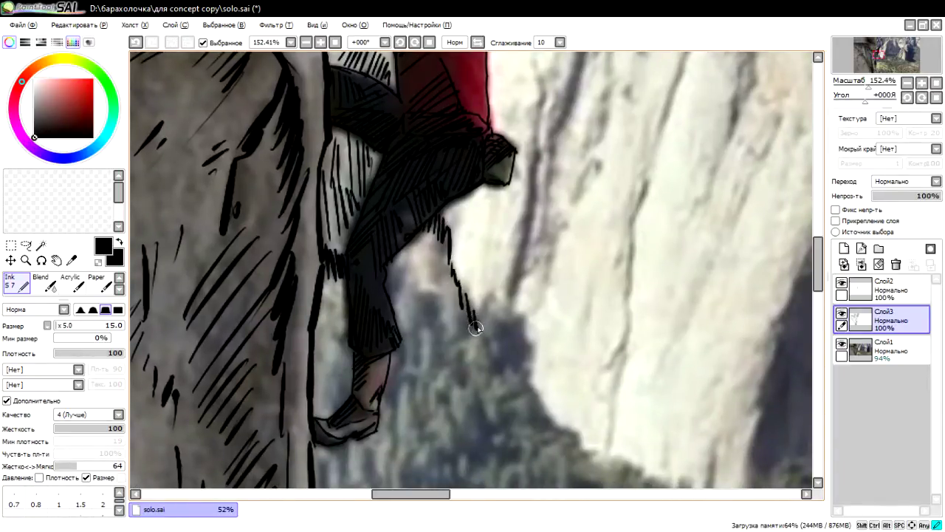
pyautogui.moveTo(487, 294); pyautogui.dragTo(477, 328)
pyautogui.moveTo(534, 140); pyautogui.dragTo(534, 162)
pyautogui.moveTo(534, 115)
pyautogui.mouseDown()
pyautogui.moveTo(510, 303)
pyautogui.moveTo(551, 243)
pyautogui.moveTo(541, 216)
pyautogui.moveTo(561, 211)
pyautogui.moveTo(588, 164)
pyautogui.moveTo(597, 175)
pyautogui.mouseUp()
# Step: Ink jagged and wavy crack lines on the bright cliff right of the boot
pyautogui.moveTo(595, 118)
pyautogui.mouseDown()
pyautogui.moveTo(610, 81)
pyautogui.moveTo(625, 95)
pyautogui.mouseUp()
pyautogui.moveTo(553, 171)
pyautogui.mouseDown()
pyautogui.moveTo(547, 203)
pyautogui.moveTo(553, 124)
pyautogui.moveTo(514, 258)
pyautogui.moveTo(550, 142)
pyautogui.moveTo(528, 246)
pyautogui.moveTo(546, 170)
pyautogui.mouseUp()
pyautogui.moveTo(529, 260)
pyautogui.mouseDown()
pyautogui.moveTo(553, 146)
pyautogui.moveTo(543, 173)
pyautogui.moveTo(580, 122)
pyautogui.moveTo(534, 216)
pyautogui.mouseUp()
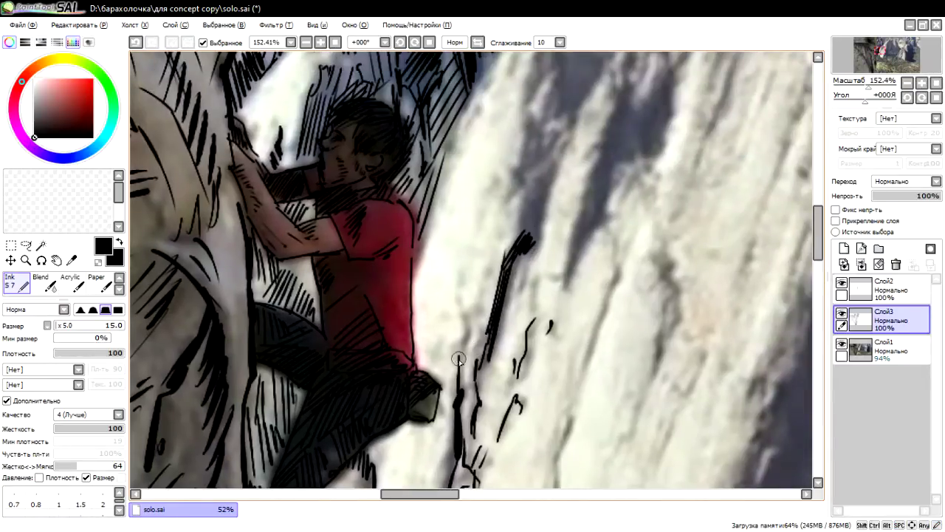
pyautogui.moveTo(458, 360); pyautogui.dragTo(461, 287)
pyautogui.moveTo(471, 360); pyautogui.dragTo(492, 246)
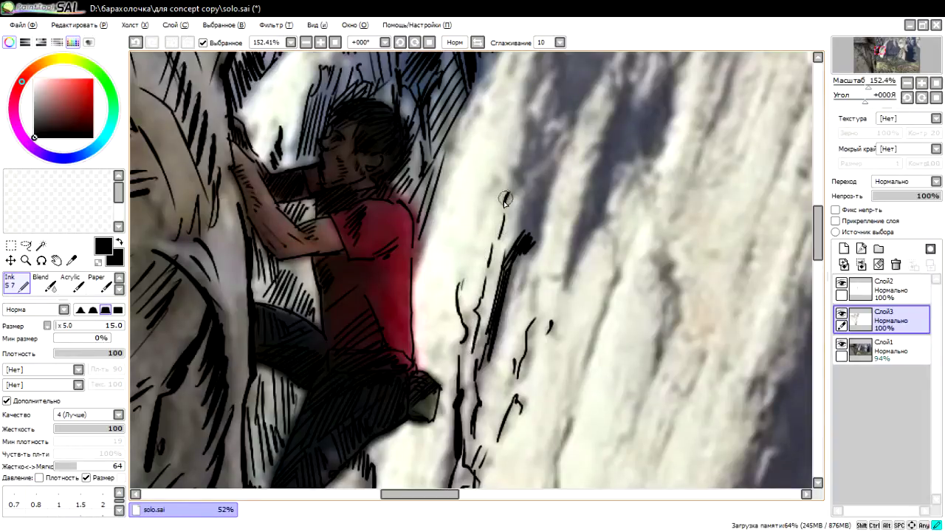
# Step: Add diagonal hatching right of the crack line, extending to its top
pyautogui.moveTo(526, 181); pyautogui.dragTo(517, 221)
pyautogui.moveTo(546, 194)
pyautogui.mouseDown()
pyautogui.moveTo(519, 235)
pyautogui.moveTo(528, 239)
pyautogui.mouseUp()
pyautogui.moveTo(548, 171); pyautogui.dragTo(537, 190)
pyautogui.moveTo(549, 146); pyautogui.dragTo(534, 169)
pyautogui.moveTo(577, 125); pyautogui.dragTo(547, 156)
# Step: Add long diagonal hatching right of the crack, plus a thin diagonal line
pyautogui.moveTo(580, 233); pyautogui.dragTo(566, 284)
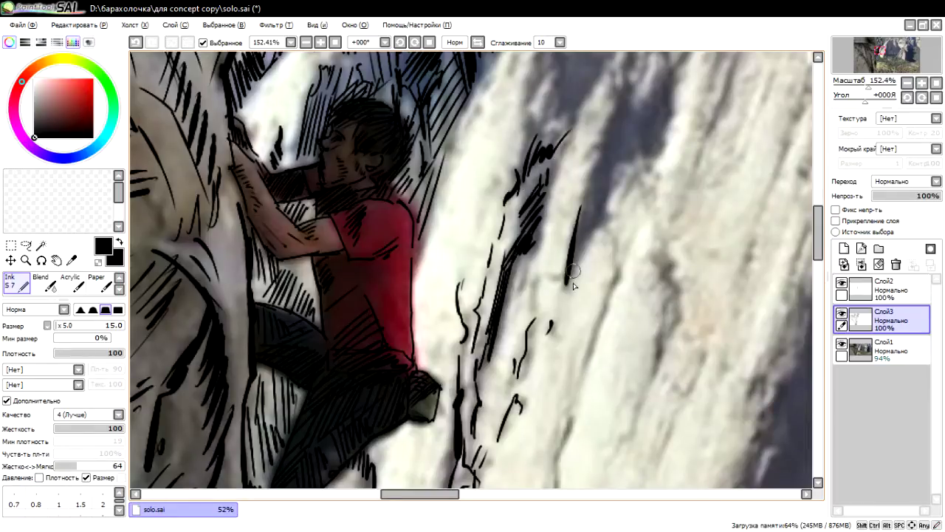
pyautogui.moveTo(595, 201); pyautogui.dragTo(568, 287)
pyautogui.moveTo(598, 207); pyautogui.dragTo(575, 267)
pyautogui.moveTo(613, 167)
pyautogui.mouseDown()
pyautogui.moveTo(568, 251)
pyautogui.moveTo(570, 239)
pyautogui.mouseUp()
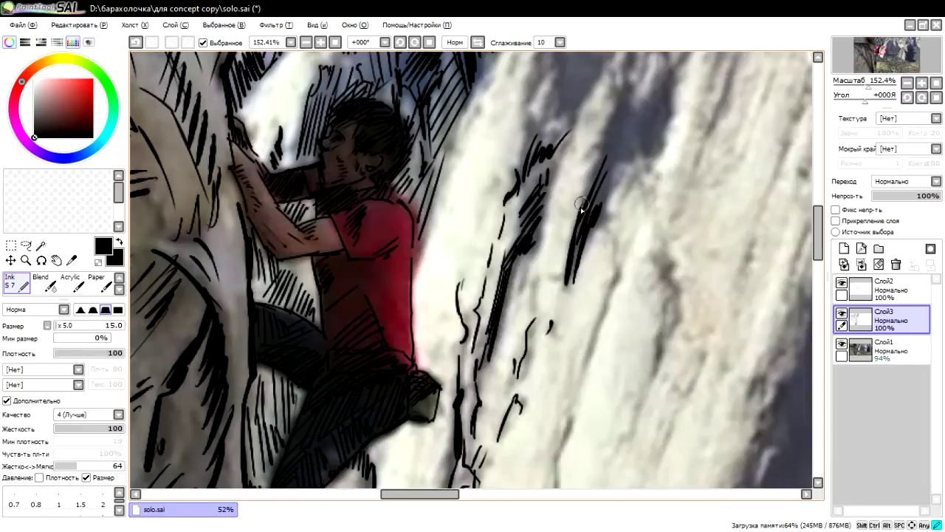
pyautogui.moveTo(606, 151)
pyautogui.mouseDown()
pyautogui.moveTo(576, 214)
pyautogui.moveTo(605, 158)
pyautogui.moveTo(634, 152)
pyautogui.mouseUp()
pyautogui.moveTo(625, 105); pyautogui.dragTo(603, 158)
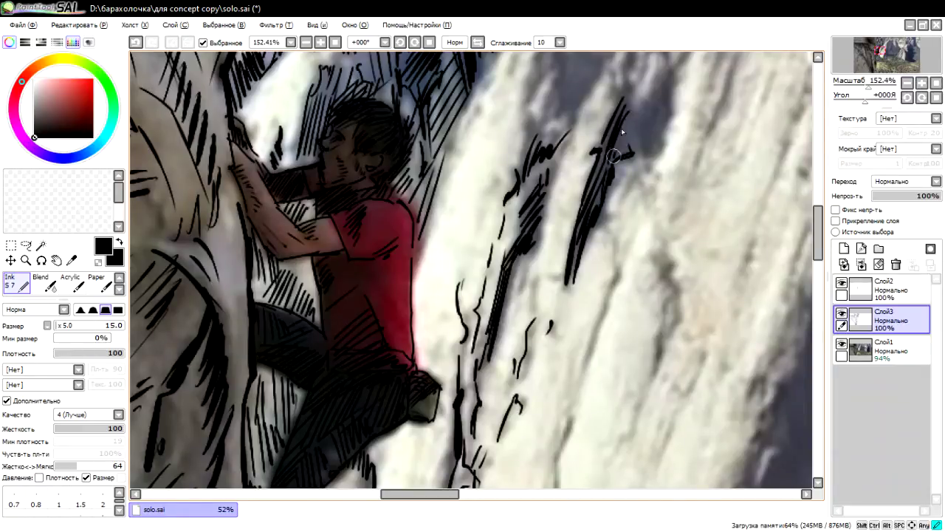
# Step: Shade the climber's leg with long diagonal hatching down to its lower part
pyautogui.moveTo(561, 237); pyautogui.dragTo(549, 144)
pyautogui.moveTo(458, 144); pyautogui.dragTo(480, 99)
pyautogui.moveTo(436, 221)
pyautogui.mouseDown()
pyautogui.moveTo(462, 162)
pyautogui.moveTo(462, 74)
pyautogui.mouseUp()
pyautogui.moveTo(383, 219)
pyautogui.mouseDown()
pyautogui.moveTo(371, 260)
pyautogui.moveTo(377, 251)
pyautogui.mouseUp()
pyautogui.moveTo(399, 201); pyautogui.dragTo(375, 232)
pyautogui.moveTo(418, 188)
pyautogui.mouseDown()
pyautogui.moveTo(377, 243)
pyautogui.moveTo(387, 266)
pyautogui.mouseUp()
pyautogui.moveTo(424, 229)
pyautogui.mouseDown()
pyautogui.moveTo(397, 282)
pyautogui.moveTo(400, 298)
pyautogui.mouseUp()
pyautogui.moveTo(438, 238)
pyautogui.mouseDown()
pyautogui.moveTo(414, 288)
pyautogui.moveTo(421, 305)
pyautogui.mouseUp()
pyautogui.moveTo(448, 251); pyautogui.dragTo(430, 301)
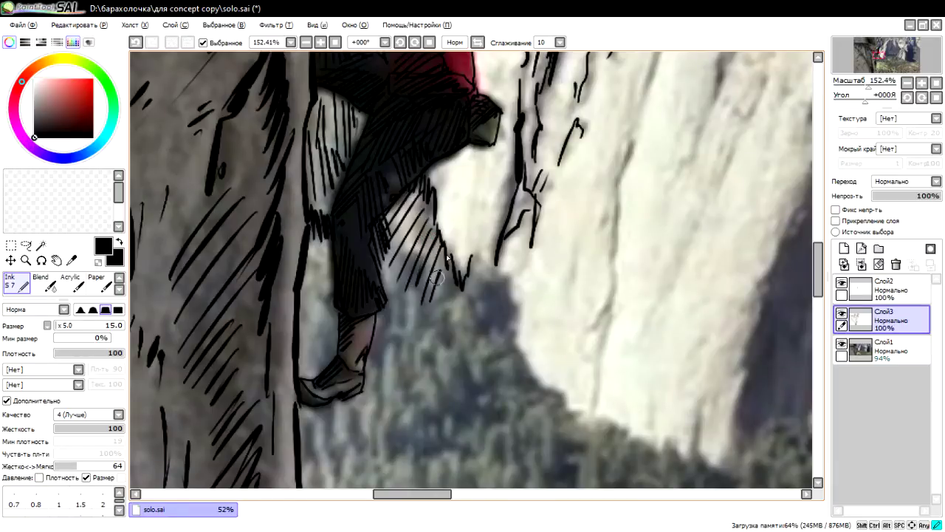
# Step: Ink thick dark strokes at the treetops and a thin forest-edge line
pyautogui.scroll(-3, 452, 318)
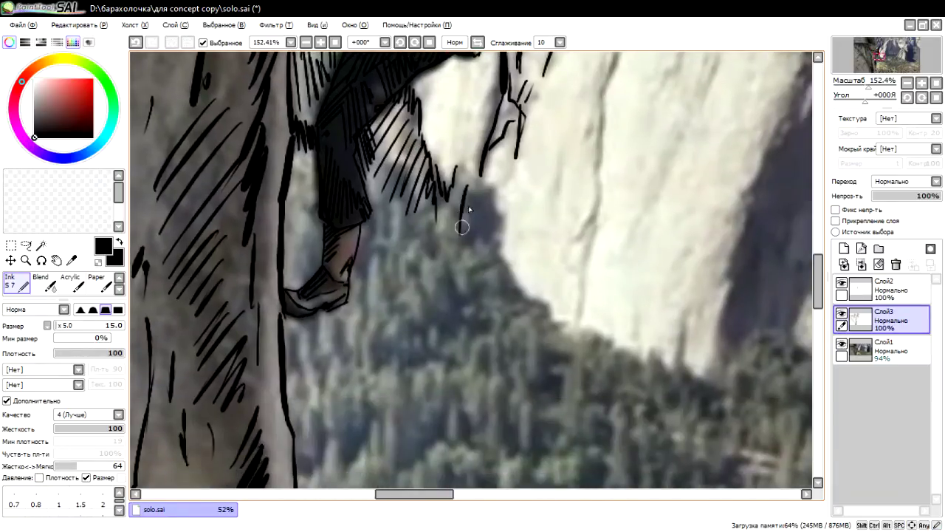
pyautogui.moveTo(475, 191); pyautogui.dragTo(473, 228)
pyautogui.moveTo(492, 191); pyautogui.dragTo(487, 231)
pyautogui.scroll(-2, 485, 232)
pyautogui.moveTo(402, 154); pyautogui.dragTo(430, 221)
pyautogui.moveTo(460, 182)
pyautogui.mouseDown()
pyautogui.moveTo(453, 210)
pyautogui.moveTo(484, 212)
pyautogui.moveTo(452, 259)
pyautogui.mouseUp()
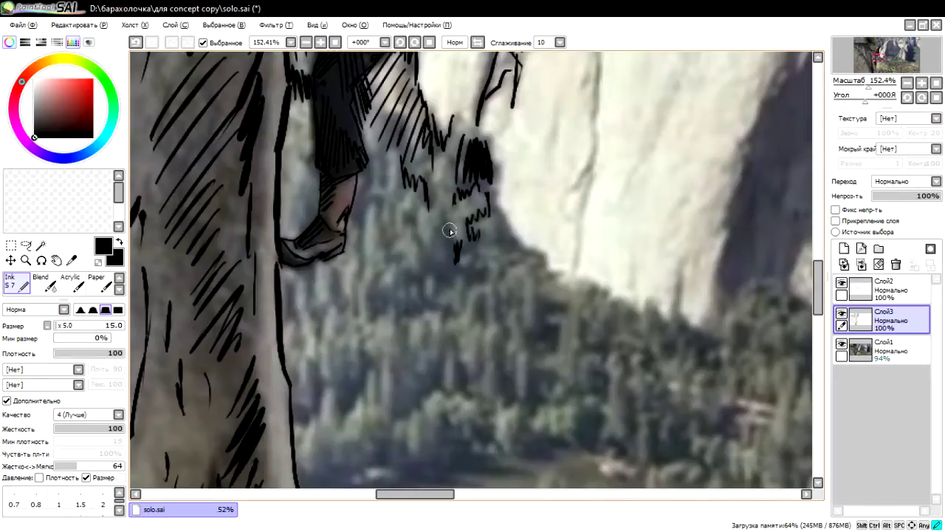
# Step: Draw a dark wedge-shaped tree shadow and hatch the trees to its left
pyautogui.moveTo(445, 221)
pyautogui.mouseDown()
pyautogui.moveTo(443, 287)
pyautogui.moveTo(428, 279)
pyautogui.moveTo(431, 245)
pyautogui.mouseUp()
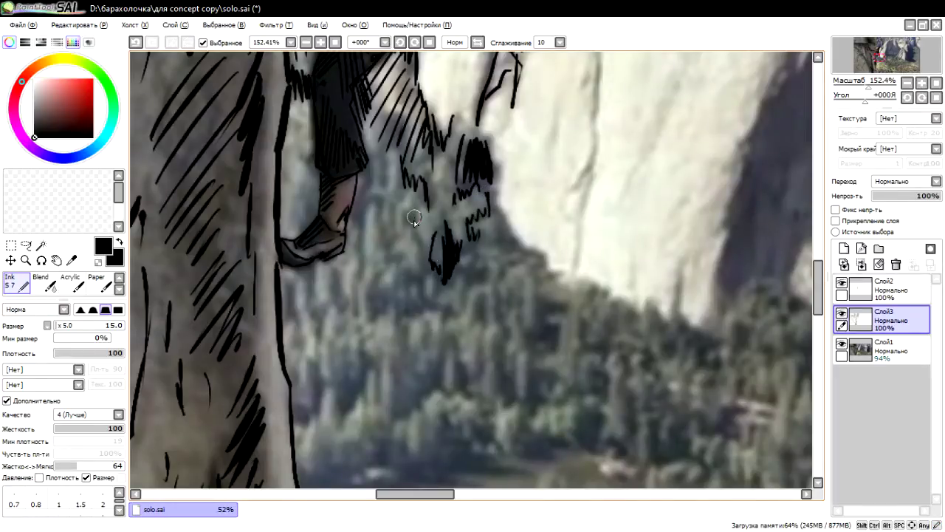
pyautogui.moveTo(413, 211); pyautogui.dragTo(421, 281)
pyautogui.moveTo(394, 246); pyautogui.dragTo(405, 297)
pyautogui.moveTo(392, 207); pyautogui.dragTo(389, 238)
pyautogui.moveTo(378, 203)
pyautogui.mouseDown()
pyautogui.moveTo(380, 235)
pyautogui.moveTo(370, 215)
pyautogui.mouseUp()
pyautogui.moveTo(361, 176)
pyautogui.mouseDown()
pyautogui.moveTo(367, 233)
pyautogui.moveTo(348, 231)
pyautogui.mouseUp()
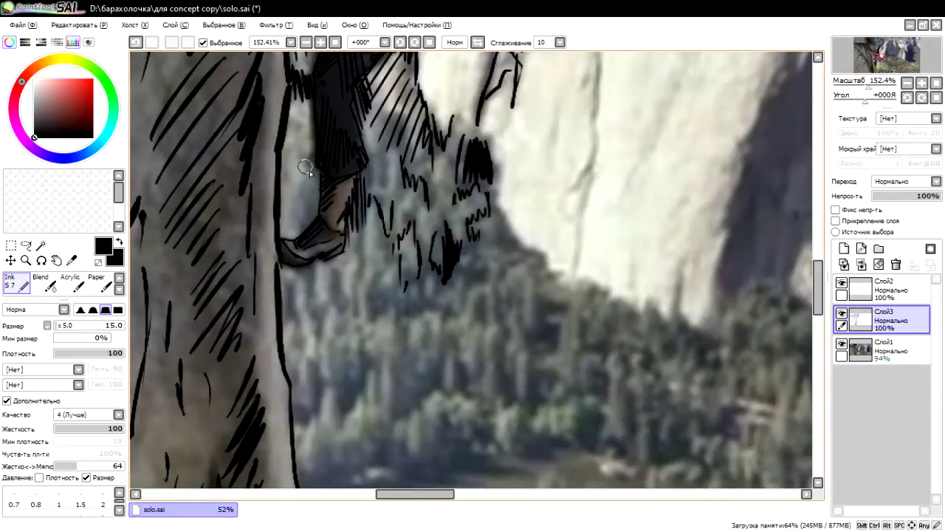
# Step: Trace the dark leg's edge and add short vertical hatching on the tree edge
pyautogui.moveTo(316, 164); pyautogui.dragTo(316, 217)
pyautogui.moveTo(316, 180); pyautogui.dragTo(314, 223)
pyautogui.moveTo(294, 133)
pyautogui.mouseDown()
pyautogui.moveTo(297, 167)
pyautogui.moveTo(306, 166)
pyautogui.mouseUp()
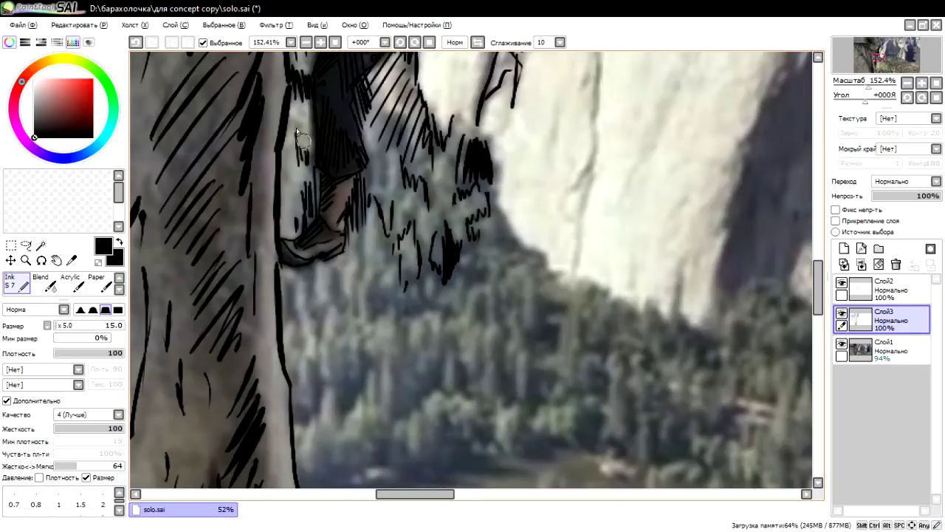
pyautogui.moveTo(290, 114); pyautogui.dragTo(293, 148)
pyautogui.moveTo(286, 133); pyautogui.dragTo(288, 174)
# Step: Hatch and darken the dark tree mass near the cliff and the forest below
pyautogui.moveTo(353, 198); pyautogui.dragTo(338, 150)
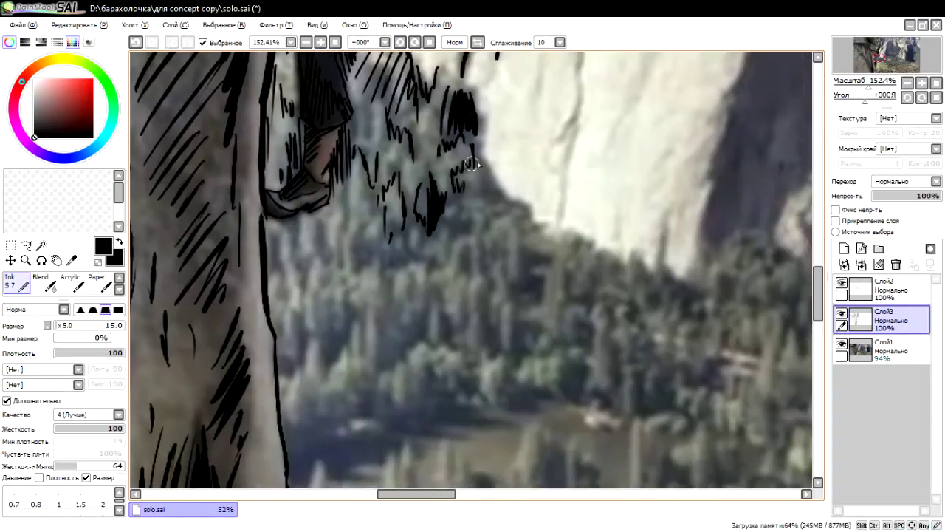
pyautogui.moveTo(473, 157)
pyautogui.mouseDown()
pyautogui.moveTo(480, 194)
pyautogui.moveTo(499, 186)
pyautogui.moveTo(508, 199)
pyautogui.mouseUp()
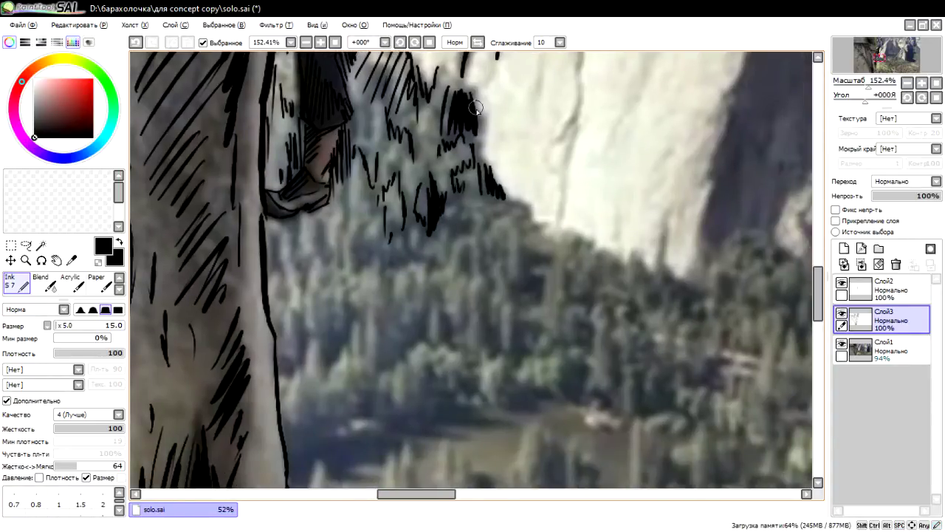
pyautogui.moveTo(472, 103); pyautogui.dragTo(486, 158)
pyautogui.moveTo(454, 87); pyautogui.dragTo(443, 73)
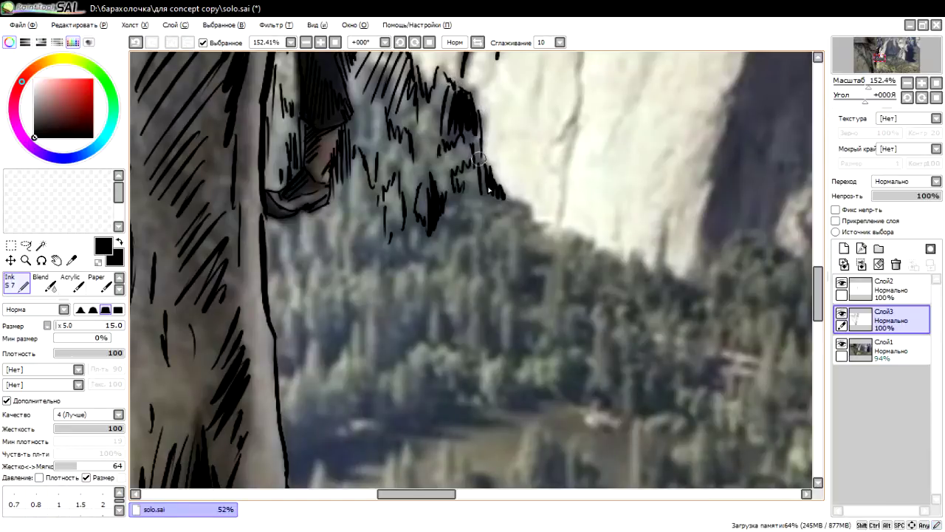
pyautogui.moveTo(423, 122)
pyautogui.mouseDown()
pyautogui.moveTo(415, 153)
pyautogui.moveTo(424, 158)
pyautogui.mouseUp()
pyautogui.moveTo(442, 163); pyautogui.dragTo(431, 177)
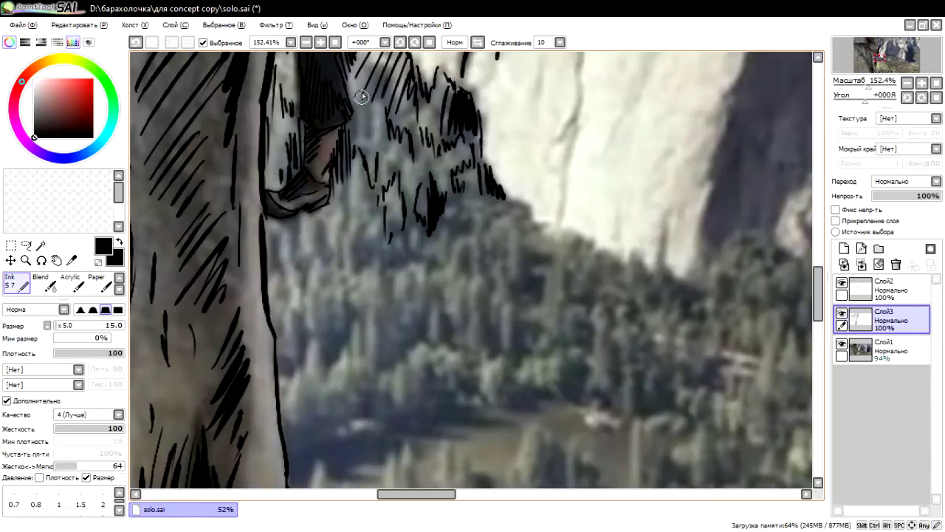
# Step: Hatch the treetops and the treeline below the boot, extending right
pyautogui.moveTo(374, 90); pyautogui.dragTo(352, 140)
pyautogui.moveTo(359, 68)
pyautogui.mouseDown()
pyautogui.moveTo(344, 117)
pyautogui.moveTo(360, 142)
pyautogui.mouseUp()
pyautogui.moveTo(345, 132)
pyautogui.mouseDown()
pyautogui.moveTo(341, 194)
pyautogui.moveTo(337, 120)
pyautogui.mouseUp()
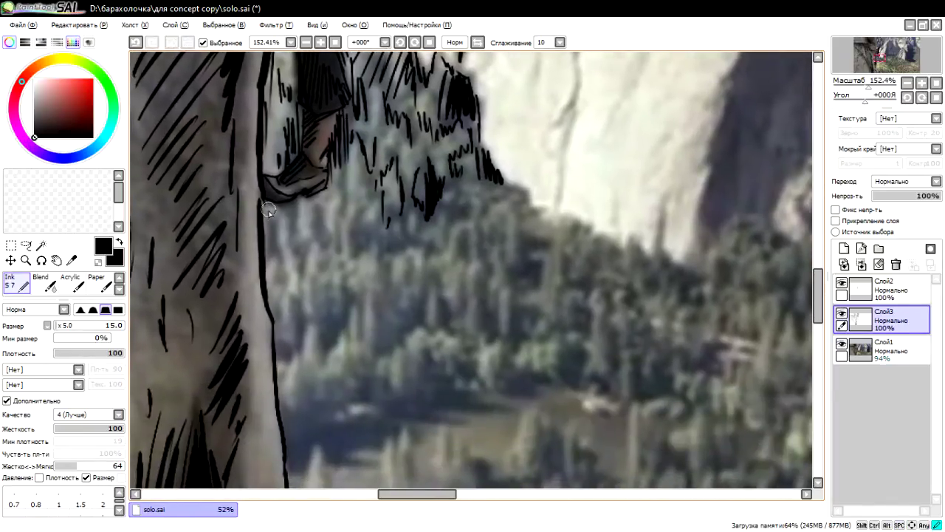
pyautogui.moveTo(288, 201)
pyautogui.mouseDown()
pyautogui.moveTo(289, 230)
pyautogui.moveTo(307, 259)
pyautogui.mouseUp()
pyautogui.moveTo(315, 210)
pyautogui.mouseDown()
pyautogui.moveTo(316, 254)
pyautogui.moveTo(322, 244)
pyautogui.moveTo(359, 244)
pyautogui.mouseUp()
pyautogui.moveTo(371, 210)
pyautogui.mouseDown()
pyautogui.moveTo(368, 241)
pyautogui.moveTo(377, 242)
pyautogui.mouseUp()
pyautogui.moveTo(387, 218); pyautogui.dragTo(391, 242)
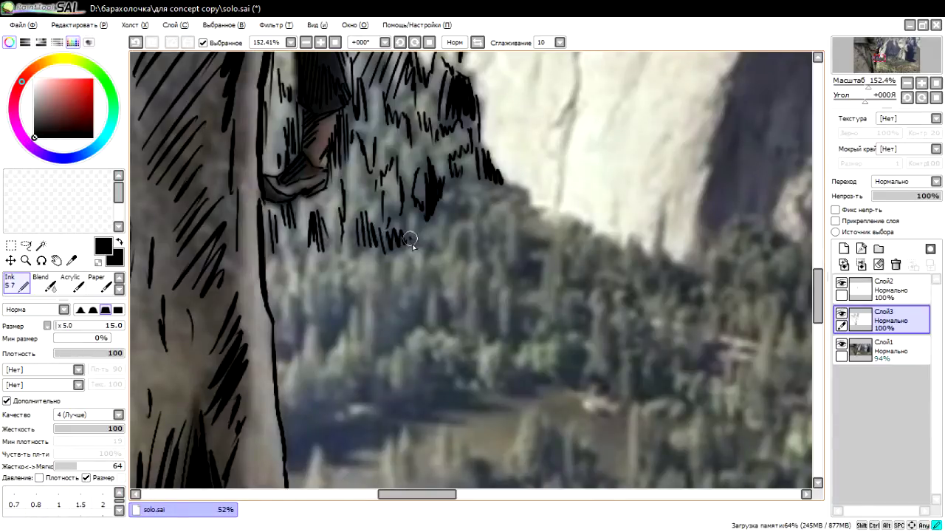
# Step: Add vertical hatching along the treetops of the forest ridge
pyautogui.scroll(-2, 411, 239)
pyautogui.moveTo(447, 165)
pyautogui.mouseDown()
pyautogui.moveTo(436, 195)
pyautogui.moveTo(447, 196)
pyautogui.mouseUp()
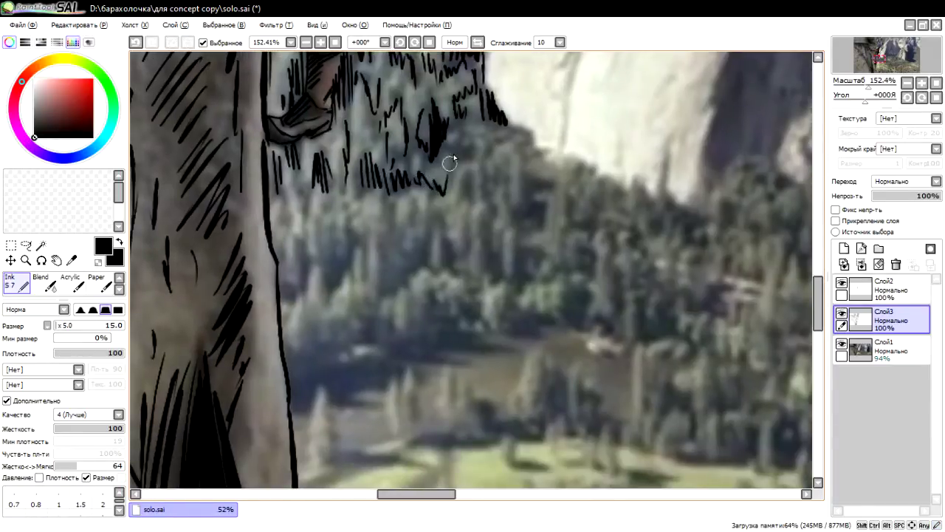
pyautogui.moveTo(452, 147)
pyautogui.mouseDown()
pyautogui.moveTo(447, 167)
pyautogui.moveTo(462, 164)
pyautogui.mouseUp()
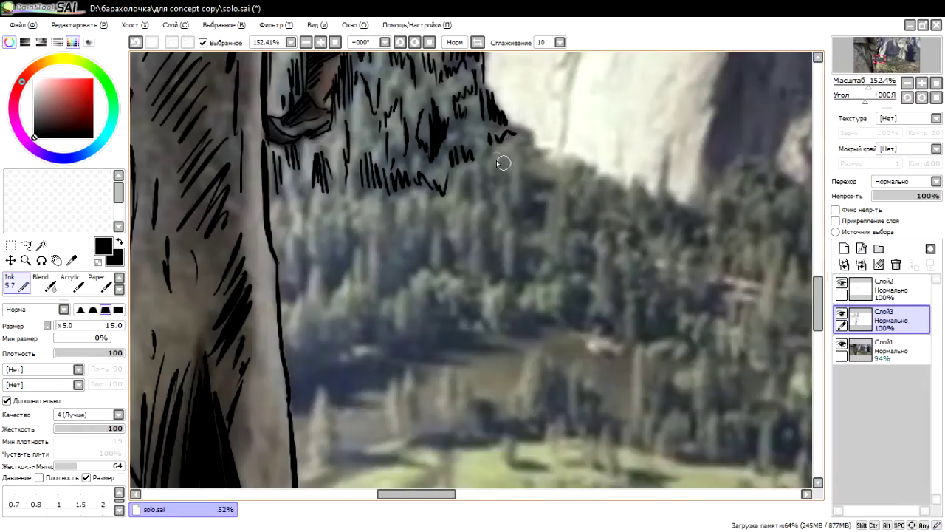
pyautogui.moveTo(530, 170)
pyautogui.mouseDown()
pyautogui.moveTo(552, 184)
pyautogui.moveTo(518, 224)
pyautogui.moveTo(532, 228)
pyautogui.mouseUp()
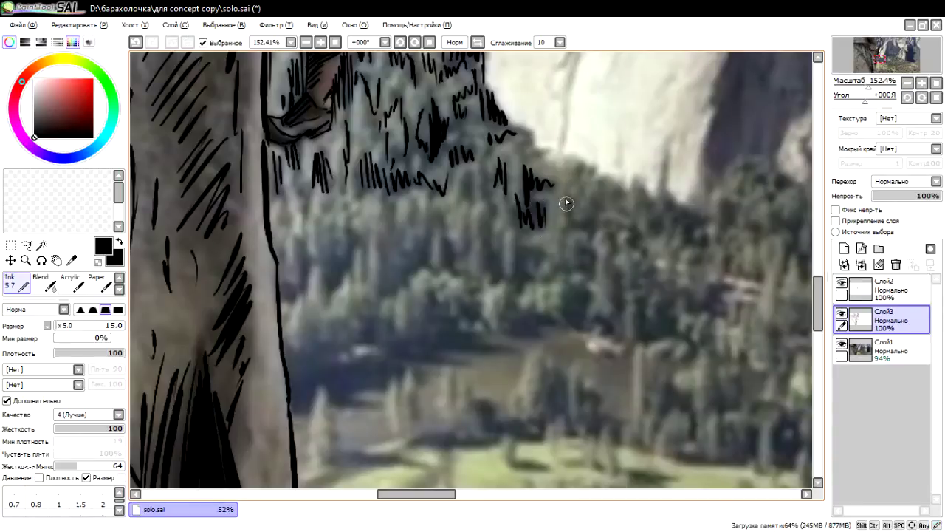
pyautogui.moveTo(563, 195); pyautogui.dragTo(564, 209)
pyautogui.moveTo(570, 198)
pyautogui.mouseDown()
pyautogui.moveTo(571, 222)
pyautogui.moveTo(589, 226)
pyautogui.mouseUp()
pyautogui.moveTo(509, 132)
pyautogui.mouseDown()
pyautogui.moveTo(711, 213)
pyautogui.moveTo(530, 236)
pyautogui.moveTo(533, 211)
pyautogui.moveTo(585, 158)
pyautogui.moveTo(554, 148)
pyautogui.moveTo(503, 249)
pyautogui.mouseUp()
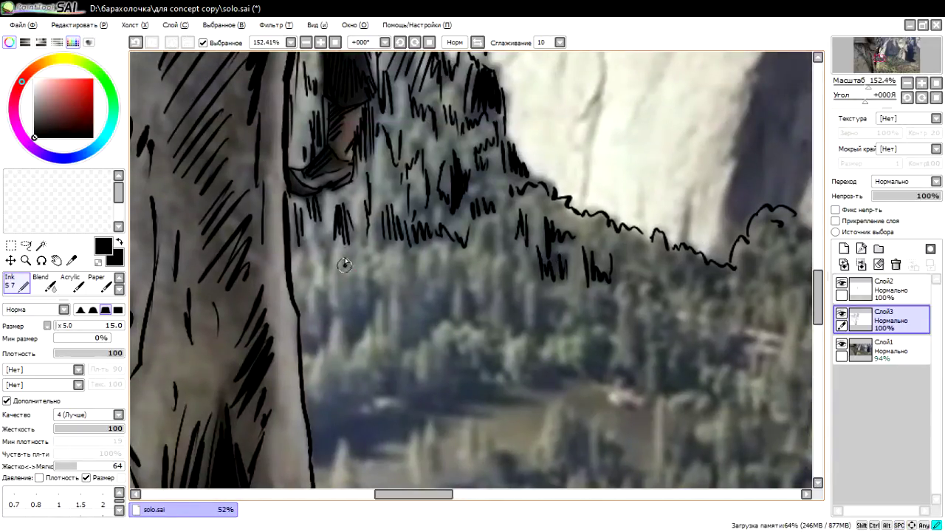
# Step: Hatch the forest slope with vertical strokes, including the lower slope
pyautogui.moveTo(346, 254)
pyautogui.mouseDown()
pyautogui.moveTo(341, 288)
pyautogui.moveTo(373, 299)
pyautogui.moveTo(343, 347)
pyautogui.mouseUp()
pyautogui.moveTo(334, 298); pyautogui.dragTo(312, 353)
pyautogui.moveTo(315, 280); pyautogui.dragTo(311, 287)
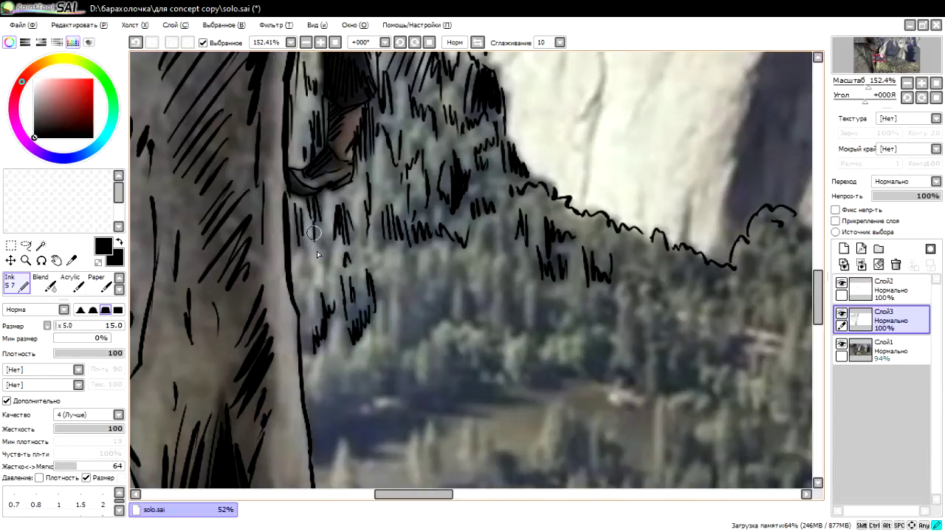
pyautogui.moveTo(314, 234)
pyautogui.mouseDown()
pyautogui.moveTo(325, 260)
pyautogui.moveTo(304, 296)
pyautogui.mouseUp()
# Step: Hatch the forest to the right of the earlier strokes toward the ridge
pyautogui.press('space')
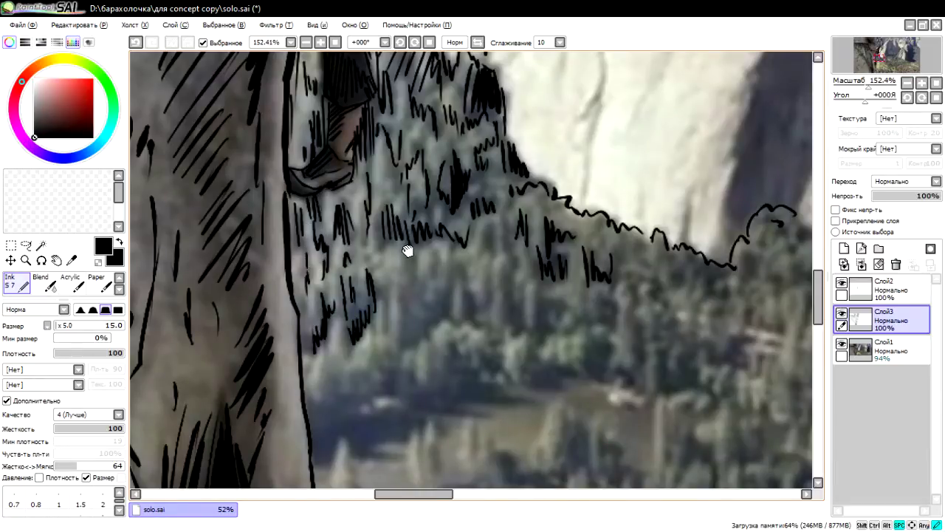
pyautogui.moveTo(407, 250); pyautogui.dragTo(370, 213)
pyautogui.moveTo(350, 250); pyautogui.dragTo(352, 298)
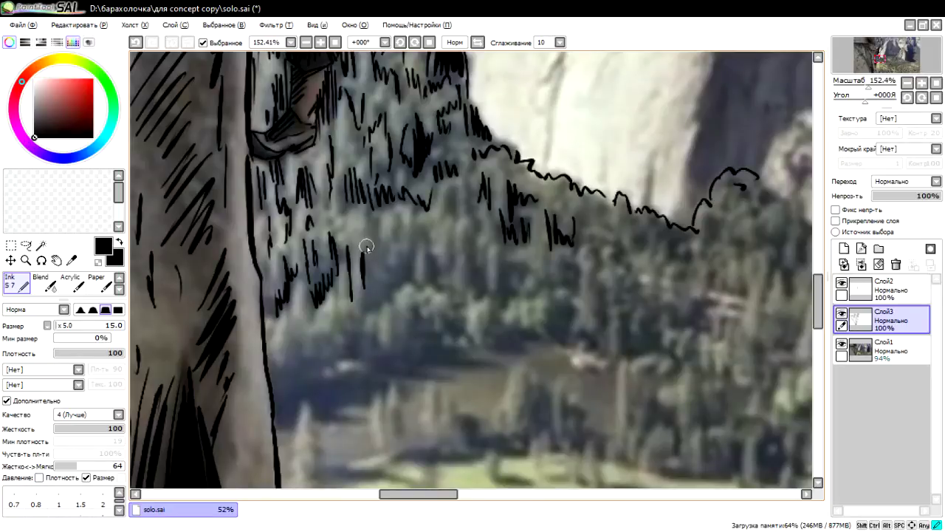
pyautogui.moveTo(367, 246)
pyautogui.mouseDown()
pyautogui.moveTo(372, 288)
pyautogui.moveTo(386, 271)
pyautogui.moveTo(407, 282)
pyautogui.mouseUp()
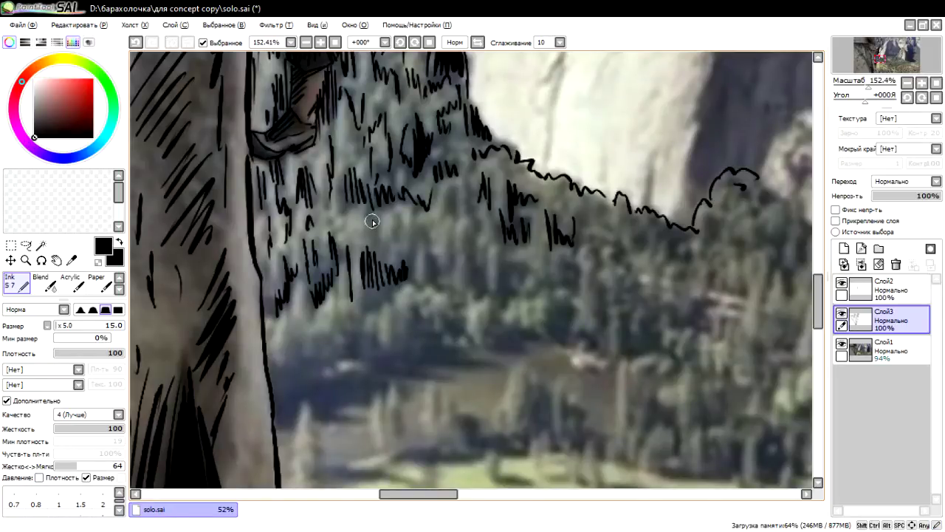
pyautogui.moveTo(374, 218)
pyautogui.mouseDown()
pyautogui.moveTo(376, 244)
pyautogui.moveTo(400, 229)
pyautogui.moveTo(423, 244)
pyautogui.moveTo(434, 279)
pyautogui.moveTo(449, 229)
pyautogui.mouseUp()
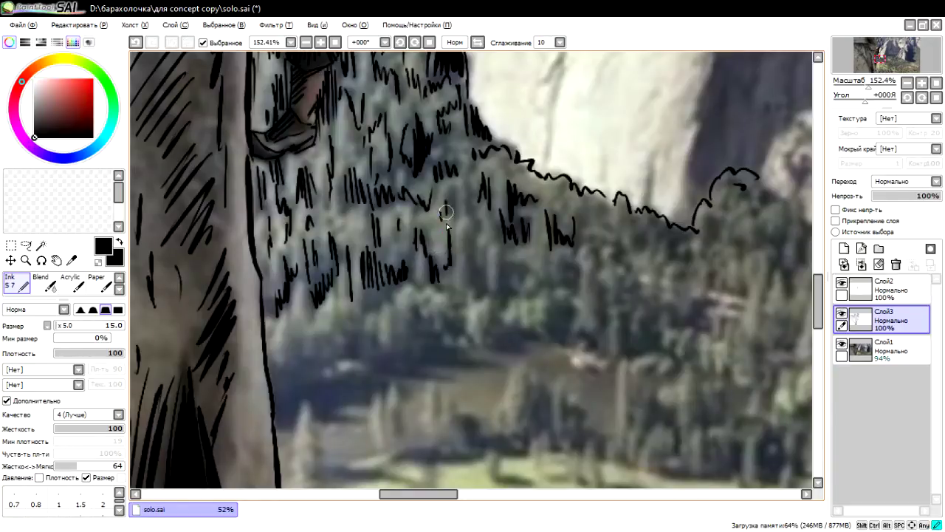
pyautogui.moveTo(467, 185)
pyautogui.mouseDown()
pyautogui.moveTo(482, 258)
pyautogui.moveTo(475, 288)
pyautogui.moveTo(485, 295)
pyautogui.mouseUp()
# Step: Add vertical hatching just below the ridge line and in the upper forest
pyautogui.moveTo(500, 257)
pyautogui.mouseDown()
pyautogui.moveTo(508, 292)
pyautogui.moveTo(528, 281)
pyautogui.mouseUp()
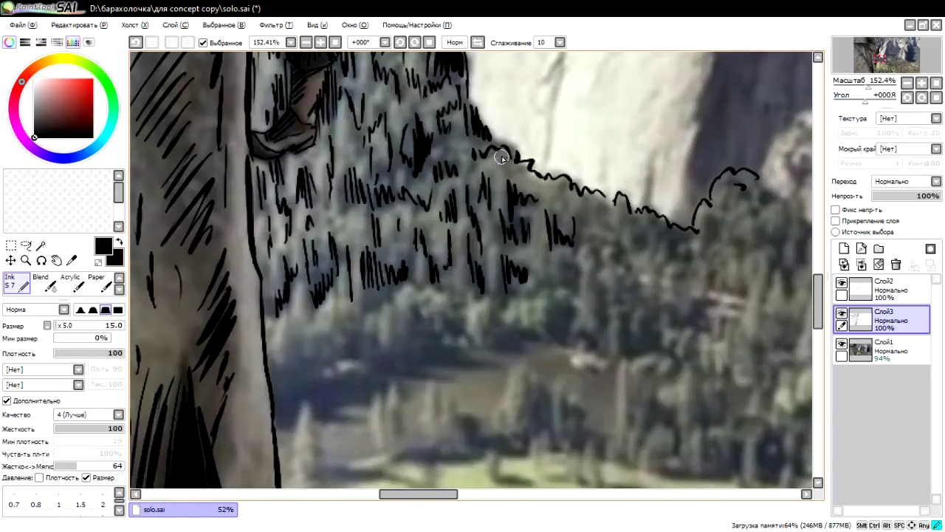
pyautogui.moveTo(501, 151)
pyautogui.mouseDown()
pyautogui.moveTo(506, 173)
pyautogui.moveTo(520, 178)
pyautogui.mouseUp()
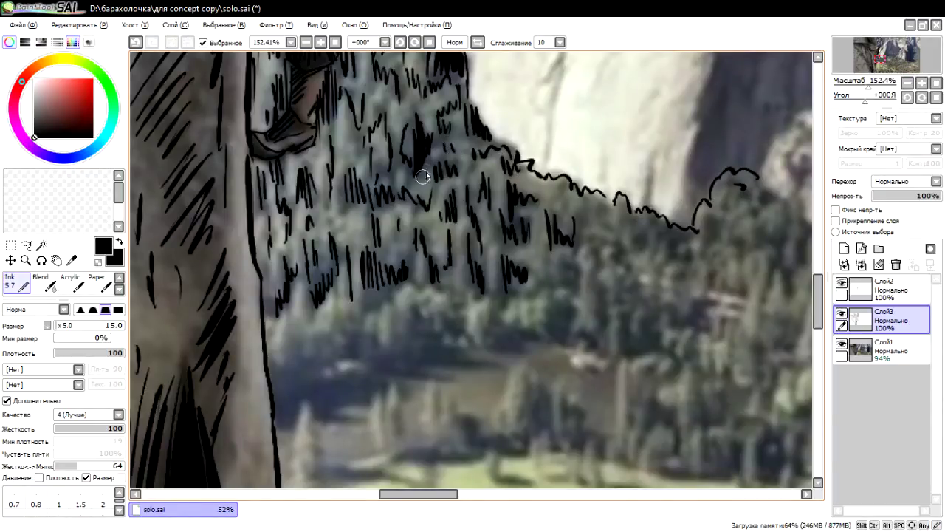
pyautogui.moveTo(425, 168); pyautogui.dragTo(422, 195)
pyautogui.moveTo(395, 156)
pyautogui.mouseDown()
pyautogui.moveTo(391, 196)
pyautogui.moveTo(344, 226)
pyautogui.mouseUp()
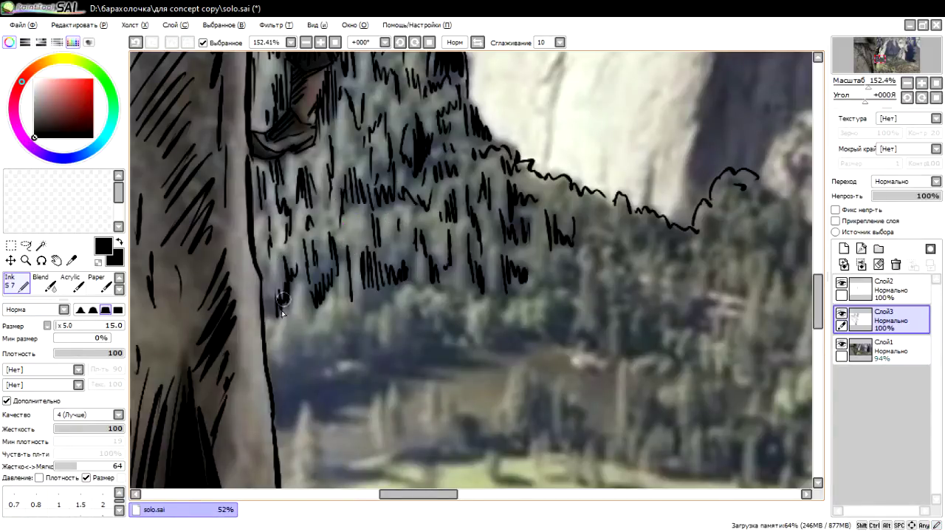
# Step: Hatch the bottom of the slope beside the trunk and at its foot
pyautogui.moveTo(279, 362)
pyautogui.mouseDown()
pyautogui.moveTo(275, 396)
pyautogui.moveTo(282, 386)
pyautogui.mouseUp()
pyautogui.moveTo(293, 330); pyautogui.dragTo(289, 370)
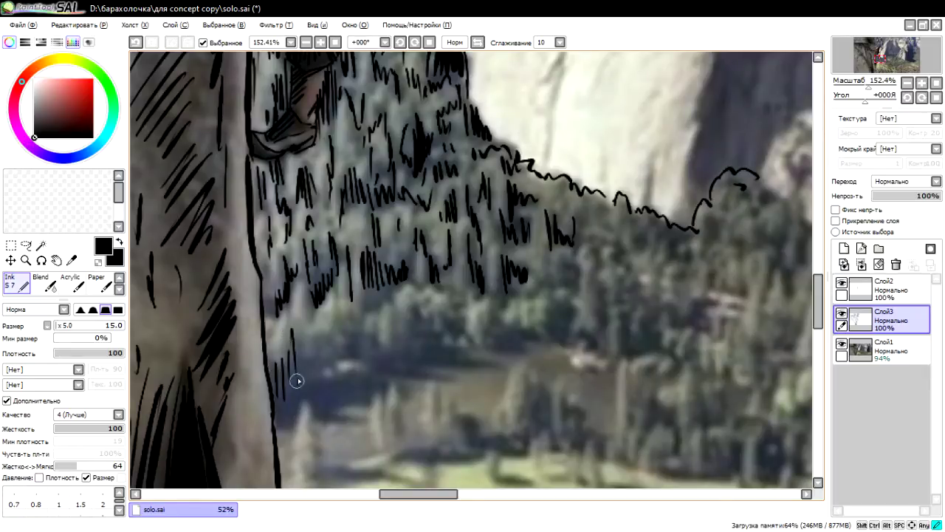
pyautogui.moveTo(313, 332)
pyautogui.mouseDown()
pyautogui.moveTo(309, 360)
pyautogui.moveTo(314, 355)
pyautogui.mouseUp()
pyautogui.moveTo(328, 325); pyautogui.dragTo(324, 347)
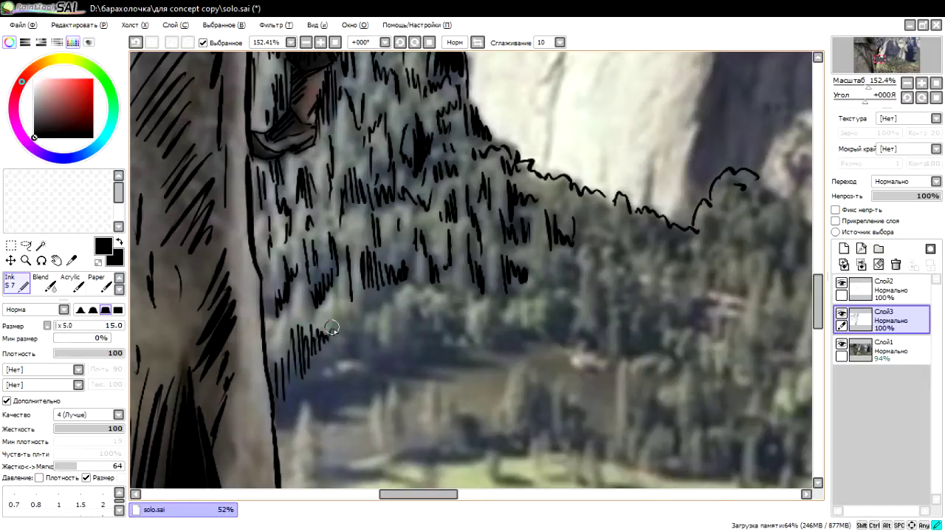
pyautogui.moveTo(334, 290)
pyautogui.mouseDown()
pyautogui.moveTo(332, 337)
pyautogui.moveTo(345, 340)
pyautogui.moveTo(346, 359)
pyautogui.mouseUp()
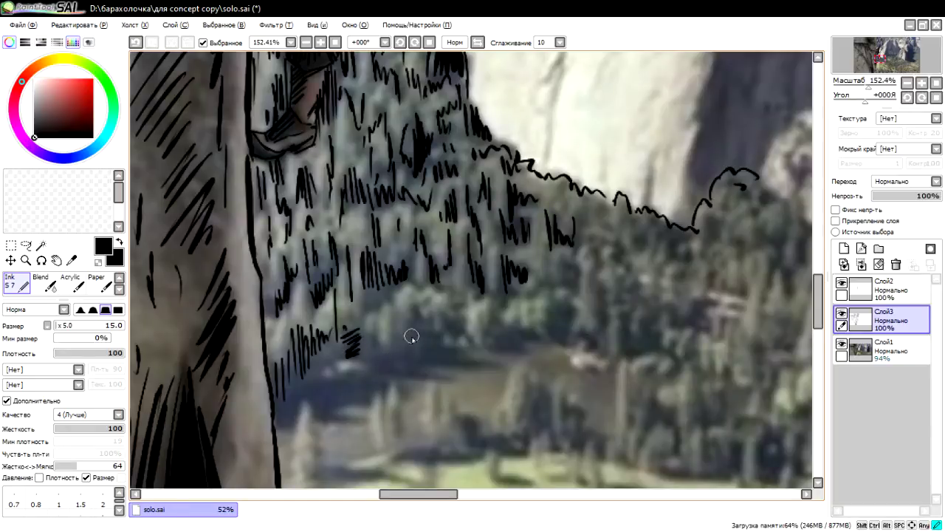
pyautogui.moveTo(413, 310)
pyautogui.mouseDown()
pyautogui.moveTo(412, 340)
pyautogui.moveTo(468, 328)
pyautogui.mouseUp()
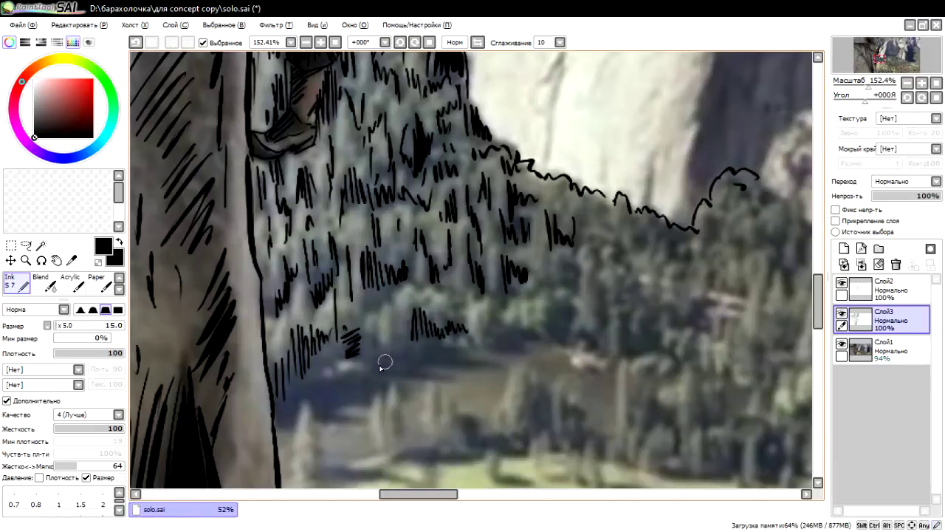
# Step: Lay diagonal shadow hatching along the slope base, out from the trunk edge
pyautogui.moveTo(377, 369)
pyautogui.mouseDown()
pyautogui.moveTo(442, 337)
pyautogui.moveTo(462, 339)
pyautogui.moveTo(473, 354)
pyautogui.mouseUp()
pyautogui.moveTo(378, 378)
pyautogui.mouseDown()
pyautogui.moveTo(414, 365)
pyautogui.moveTo(416, 374)
pyautogui.mouseUp()
pyautogui.moveTo(309, 395); pyautogui.dragTo(373, 374)
pyautogui.moveTo(316, 412)
pyautogui.mouseDown()
pyautogui.moveTo(378, 379)
pyautogui.moveTo(374, 393)
pyautogui.moveTo(350, 402)
pyautogui.mouseUp()
pyautogui.moveTo(273, 406)
pyautogui.mouseDown()
pyautogui.moveTo(338, 365)
pyautogui.moveTo(320, 375)
pyautogui.mouseUp()
pyautogui.moveTo(285, 391)
pyautogui.mouseDown()
pyautogui.moveTo(359, 331)
pyautogui.moveTo(400, 316)
pyautogui.mouseUp()
# Step: Outline the small meadow tree beside the trunk
pyautogui.scroll(-2, 449, 263)
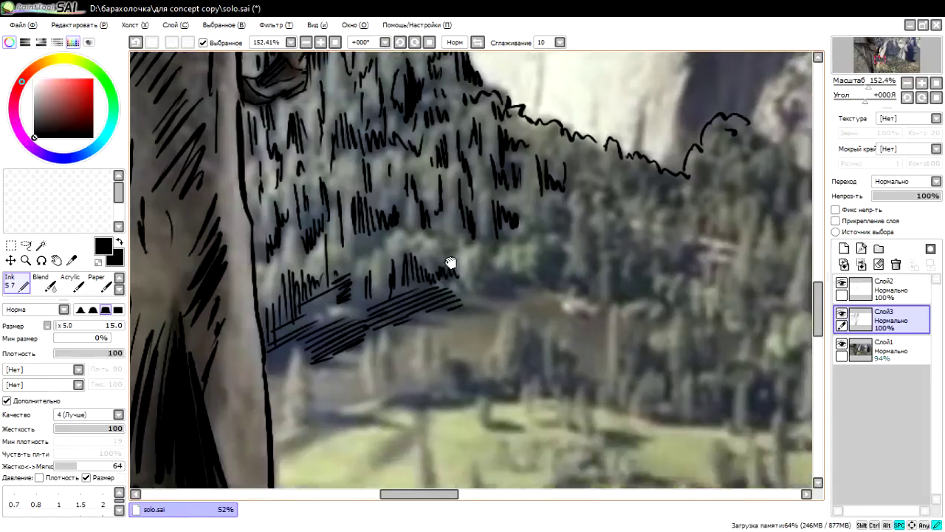
pyautogui.scroll(-1, 309, 385)
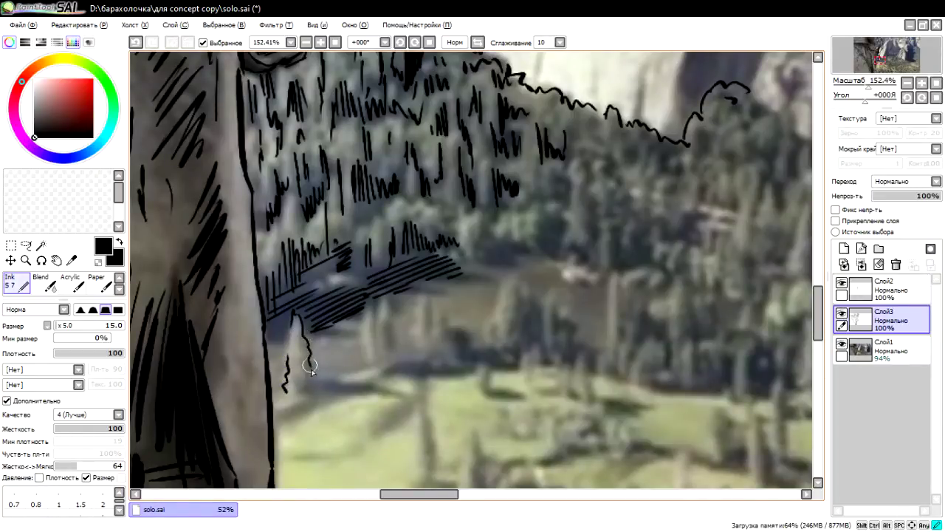
pyautogui.moveTo(309, 366); pyautogui.dragTo(311, 381)
pyautogui.moveTo(297, 326)
pyautogui.mouseDown()
pyautogui.moveTo(309, 373)
pyautogui.moveTo(296, 386)
pyautogui.moveTo(363, 386)
pyautogui.moveTo(376, 331)
pyautogui.moveTo(396, 357)
pyautogui.moveTo(367, 295)
pyautogui.moveTo(379, 305)
pyautogui.mouseUp()
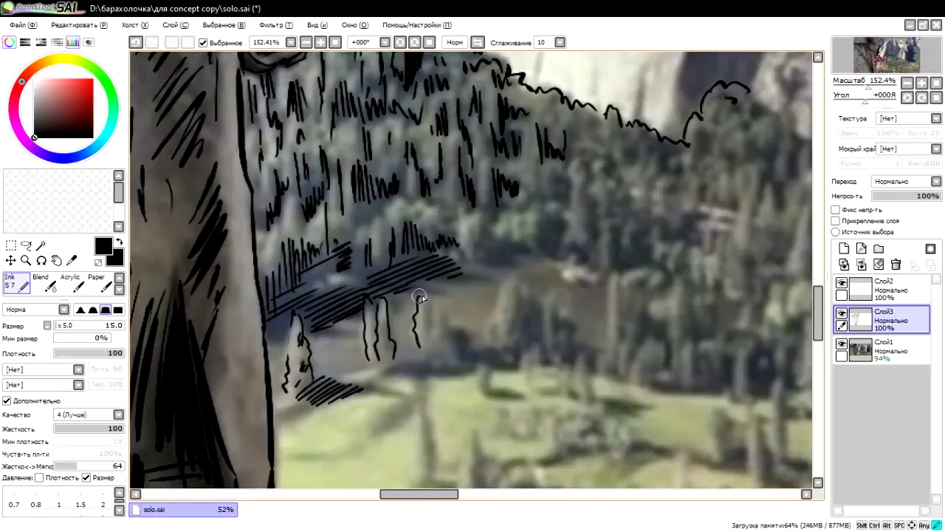
# Step: Outline another small meadow tree and the larger rounded tree
pyautogui.moveTo(441, 334)
pyautogui.mouseDown()
pyautogui.moveTo(448, 324)
pyautogui.moveTo(462, 364)
pyautogui.moveTo(458, 354)
pyautogui.mouseUp()
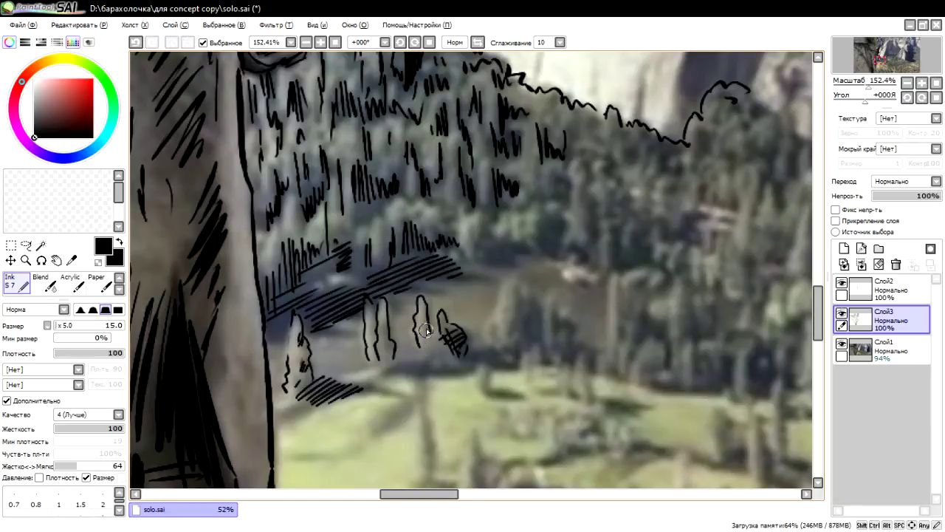
pyautogui.moveTo(423, 297); pyautogui.dragTo(430, 341)
pyautogui.moveTo(495, 340); pyautogui.dragTo(492, 320)
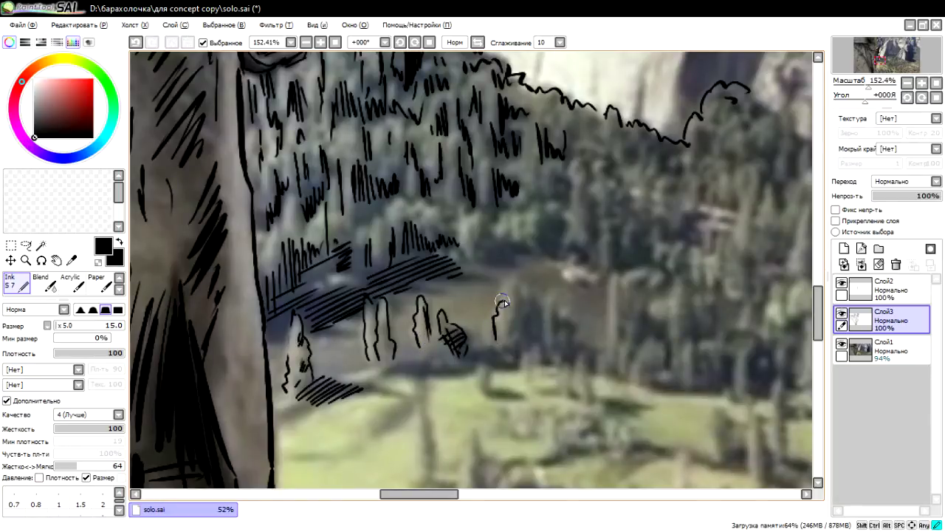
pyautogui.moveTo(514, 282); pyautogui.dragTo(539, 344)
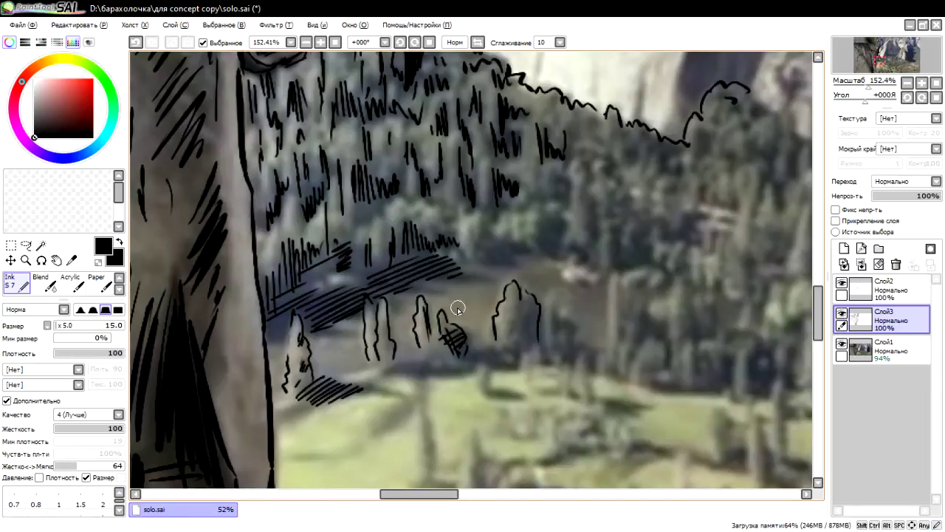
# Step: Erase one tree's messy hatching with a size-16 eraser, redraw it, and dash shadows beneath
pyautogui.press('e')
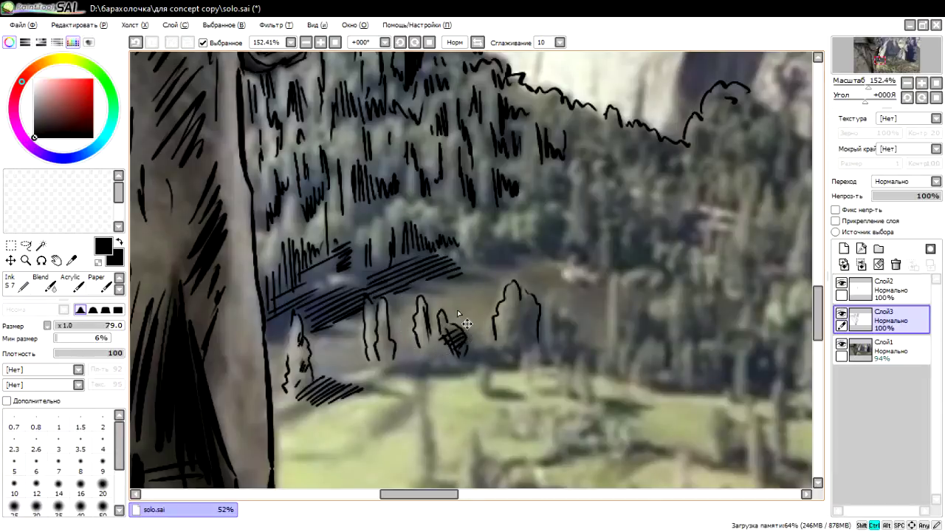
pyautogui.moveTo(459, 308); pyautogui.dragTo(484, 300)
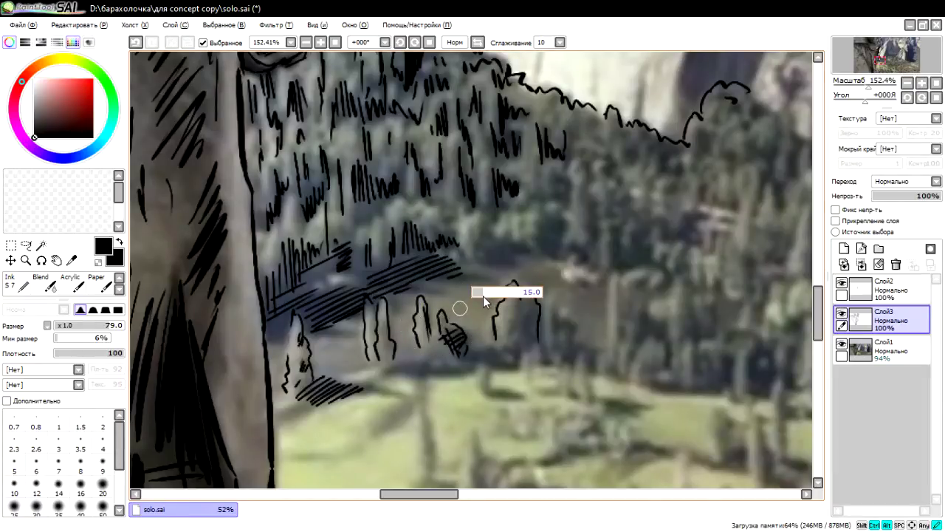
pyautogui.moveTo(449, 332)
pyautogui.mouseDown()
pyautogui.moveTo(456, 350)
pyautogui.moveTo(440, 337)
pyautogui.mouseUp()
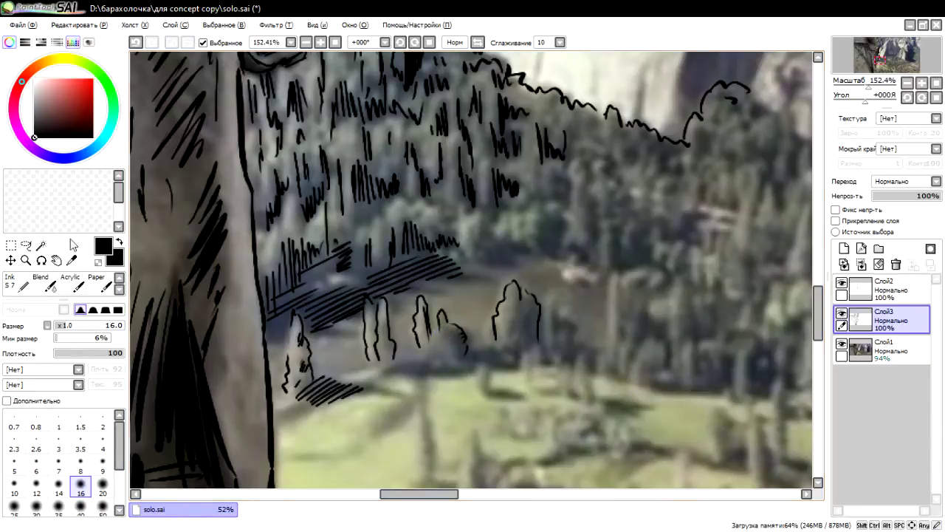
pyautogui.press('n')
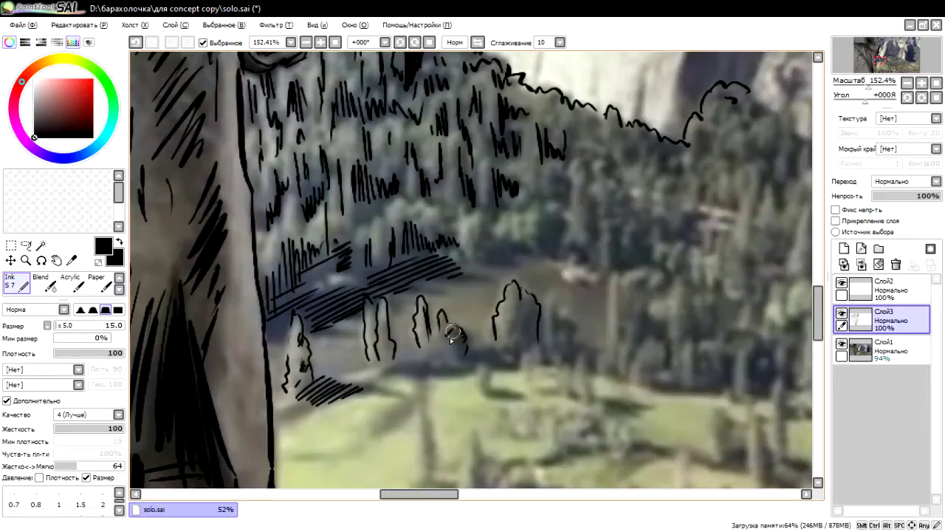
pyautogui.moveTo(453, 327)
pyautogui.mouseDown()
pyautogui.moveTo(462, 349)
pyautogui.moveTo(450, 333)
pyautogui.mouseUp()
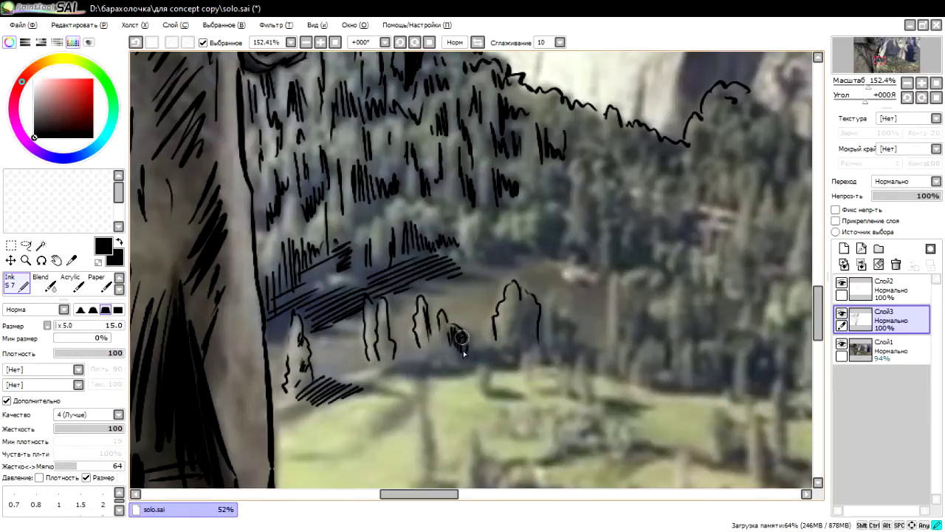
pyautogui.moveTo(389, 367)
pyautogui.mouseDown()
pyautogui.moveTo(464, 363)
pyautogui.moveTo(489, 348)
pyautogui.mouseUp()
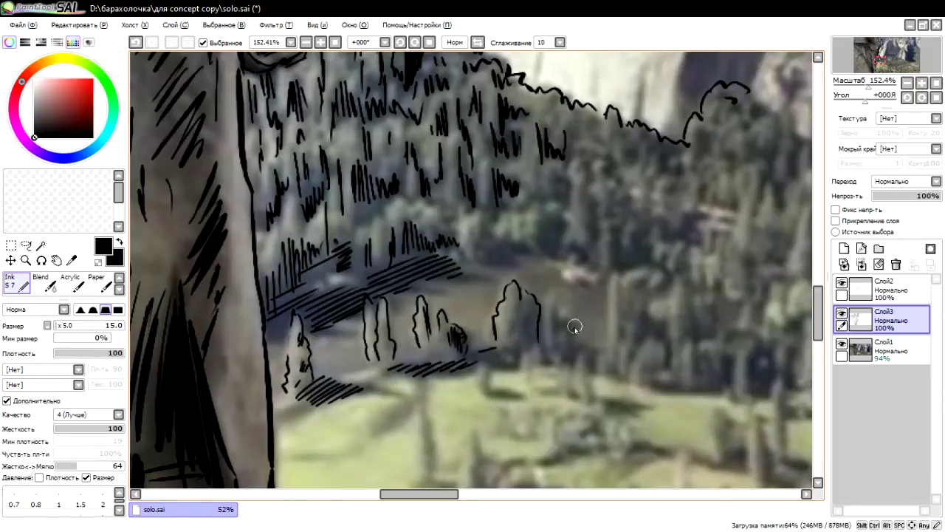
pyautogui.moveTo(574, 326)
pyautogui.mouseDown()
pyautogui.moveTo(510, 139)
pyautogui.moveTo(485, 164)
pyautogui.moveTo(480, 126)
pyautogui.moveTo(415, 81)
pyautogui.moveTo(426, 274)
pyautogui.moveTo(453, 380)
pyautogui.mouseUp()
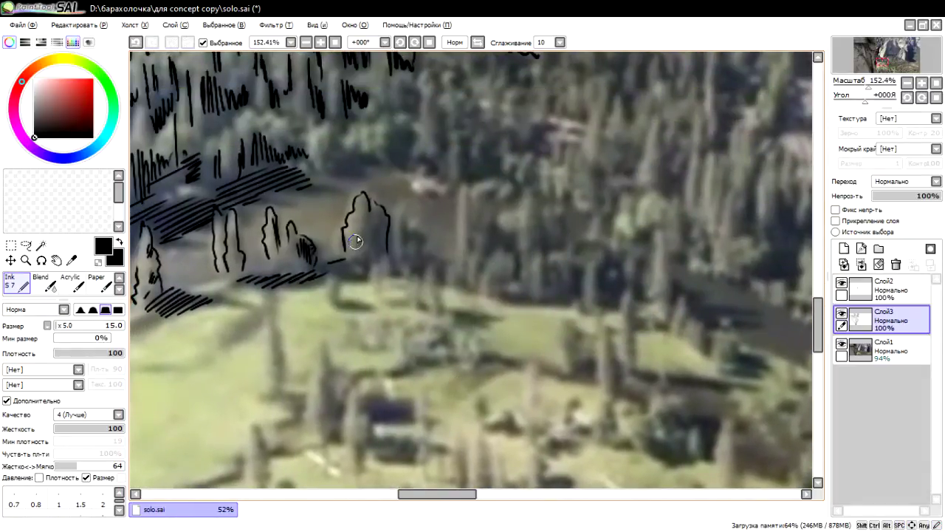
# Step: Hatch inside the large meadow tree and shade its right edge
pyautogui.moveTo(365, 215)
pyautogui.mouseDown()
pyautogui.moveTo(361, 267)
pyautogui.moveTo(370, 259)
pyautogui.mouseUp()
pyautogui.moveTo(378, 203)
pyautogui.mouseDown()
pyautogui.moveTo(383, 262)
pyautogui.moveTo(362, 281)
pyautogui.mouseUp()
pyautogui.moveTo(387, 211); pyautogui.dragTo(386, 247)
pyautogui.moveTo(392, 243)
pyautogui.mouseDown()
pyautogui.moveTo(403, 227)
pyautogui.moveTo(450, 255)
pyautogui.mouseUp()
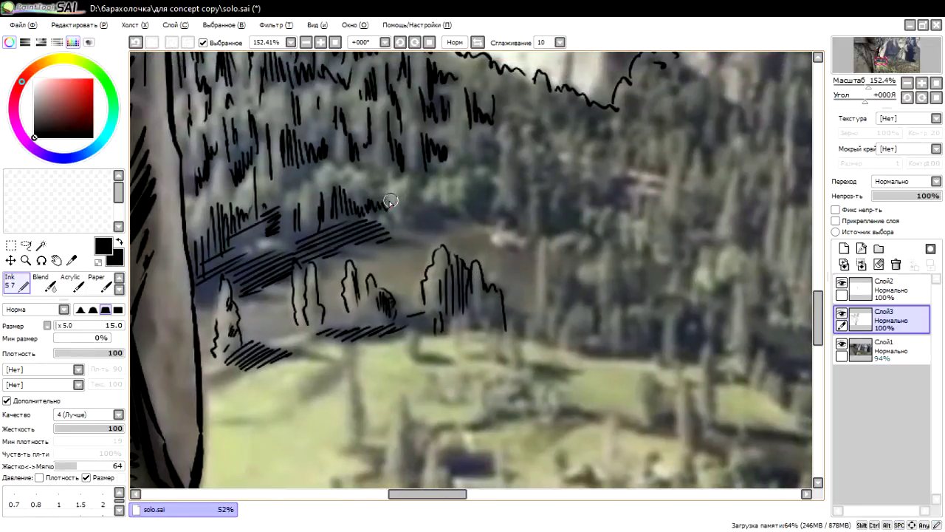
# Step: Add strokes above the lake, diagonal lakeshore shadow, and hatching in the right forest
pyautogui.moveTo(367, 161); pyautogui.dragTo(370, 177)
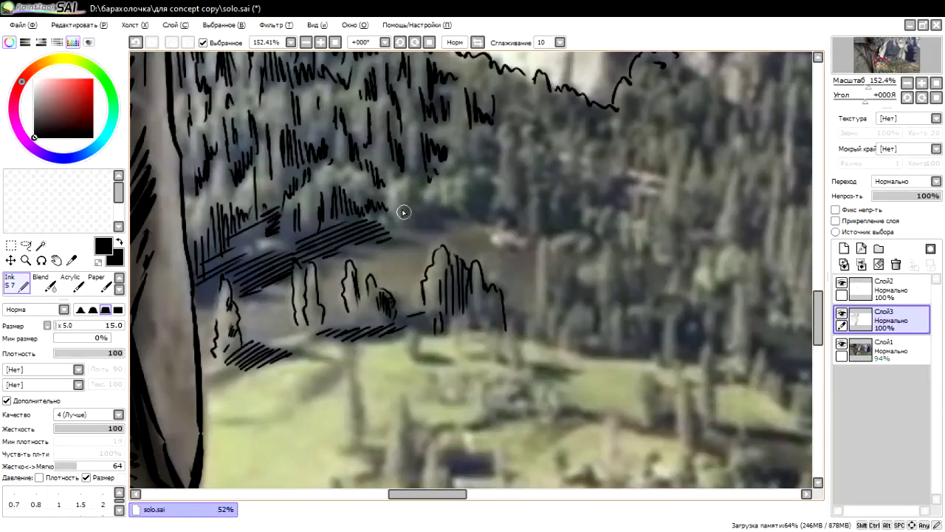
pyautogui.moveTo(405, 231)
pyautogui.mouseDown()
pyautogui.moveTo(443, 212)
pyautogui.moveTo(454, 219)
pyautogui.mouseUp()
pyautogui.moveTo(476, 182)
pyautogui.mouseDown()
pyautogui.moveTo(479, 201)
pyautogui.moveTo(519, 225)
pyautogui.mouseUp()
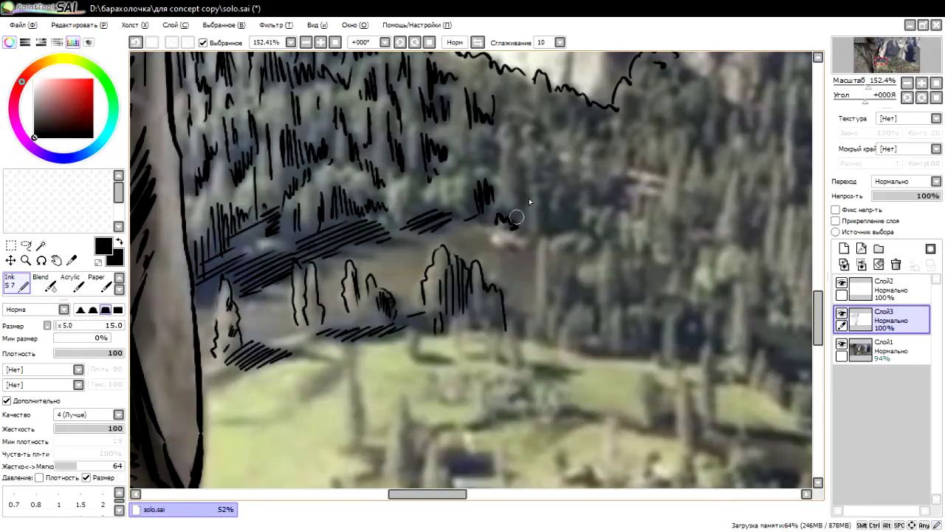
pyautogui.moveTo(517, 157); pyautogui.dragTo(518, 217)
pyautogui.moveTo(530, 180)
pyautogui.mouseDown()
pyautogui.moveTo(553, 177)
pyautogui.moveTo(542, 225)
pyautogui.moveTo(554, 225)
pyautogui.mouseUp()
# Step: Extend vertical hatching across the lower and far-right forest and onto the rocks
pyautogui.moveTo(561, 190)
pyautogui.mouseDown()
pyautogui.moveTo(566, 227)
pyautogui.moveTo(591, 226)
pyautogui.moveTo(591, 255)
pyautogui.moveTo(581, 273)
pyautogui.moveTo(559, 279)
pyautogui.mouseUp()
pyautogui.moveTo(537, 246)
pyautogui.mouseDown()
pyautogui.moveTo(541, 310)
pyautogui.moveTo(567, 306)
pyautogui.mouseUp()
pyautogui.moveTo(575, 274); pyautogui.dragTo(600, 329)
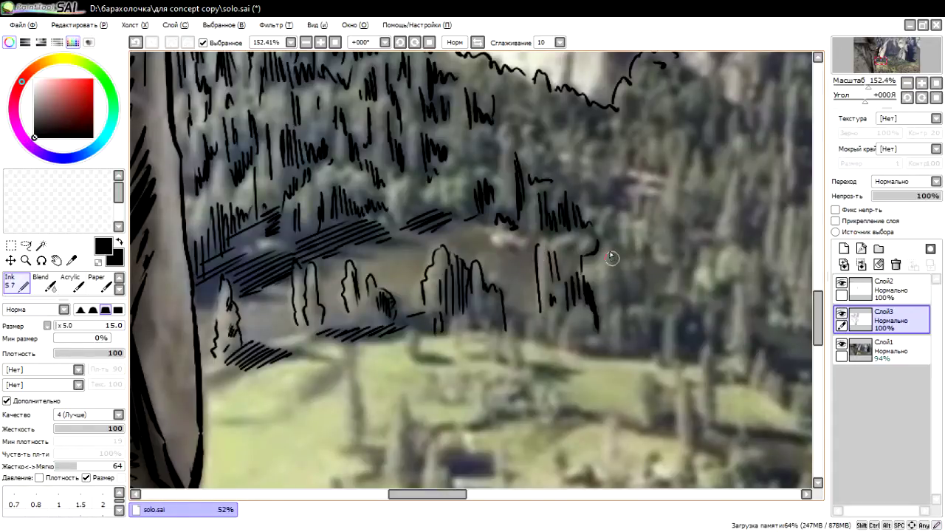
pyautogui.moveTo(611, 227); pyautogui.dragTo(621, 334)
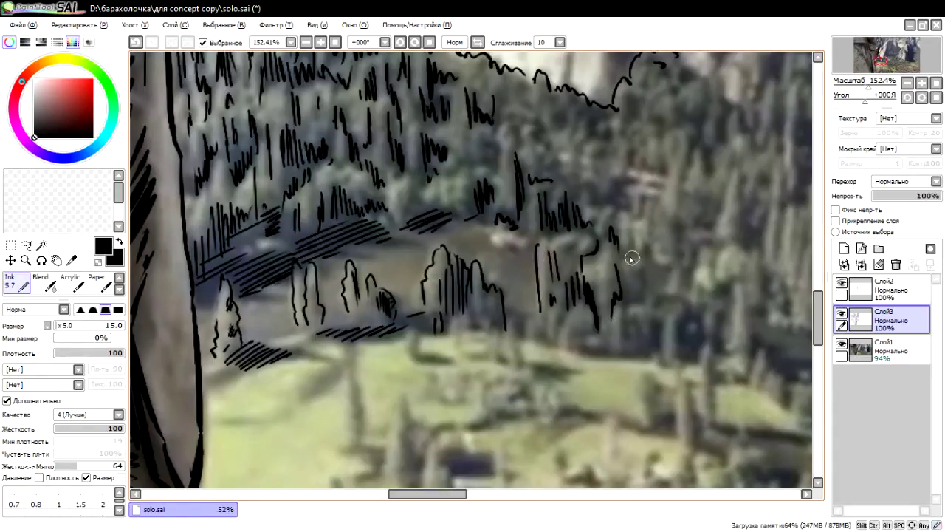
pyautogui.moveTo(627, 266); pyautogui.dragTo(652, 239)
pyautogui.moveTo(526, 204); pyautogui.dragTo(553, 289)
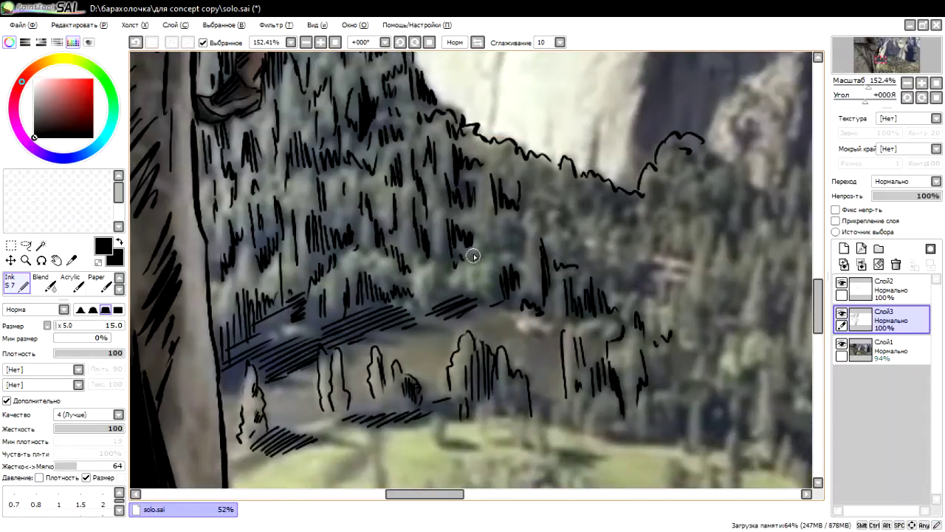
pyautogui.moveTo(486, 235)
pyautogui.mouseDown()
pyautogui.moveTo(488, 257)
pyautogui.moveTo(524, 264)
pyautogui.mouseUp()
pyautogui.moveTo(534, 194)
pyautogui.mouseDown()
pyautogui.moveTo(581, 342)
pyautogui.moveTo(606, 314)
pyautogui.mouseUp()
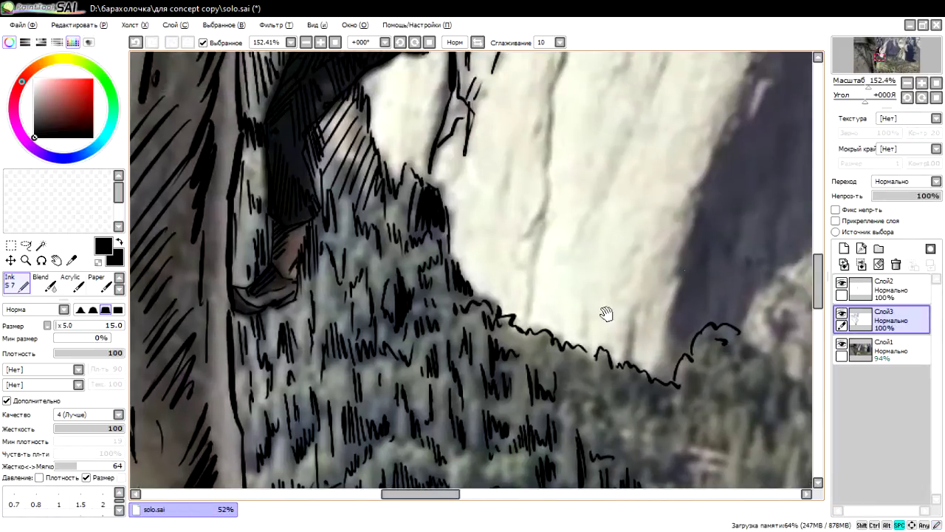
# Step: Fade Слой2 to about 52% opacity and hide the Слой1 reference photo
pyautogui.click(908, 297)
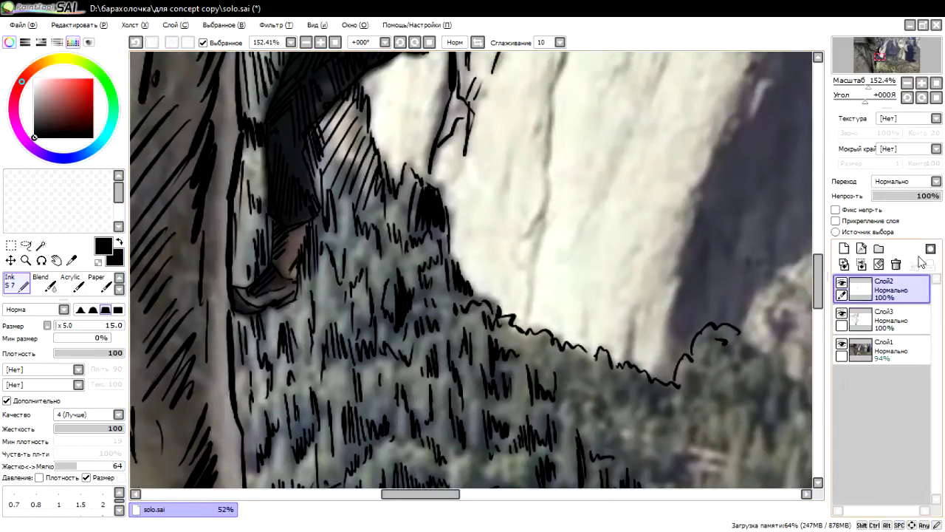
pyautogui.moveTo(922, 198); pyautogui.dragTo(900, 202)
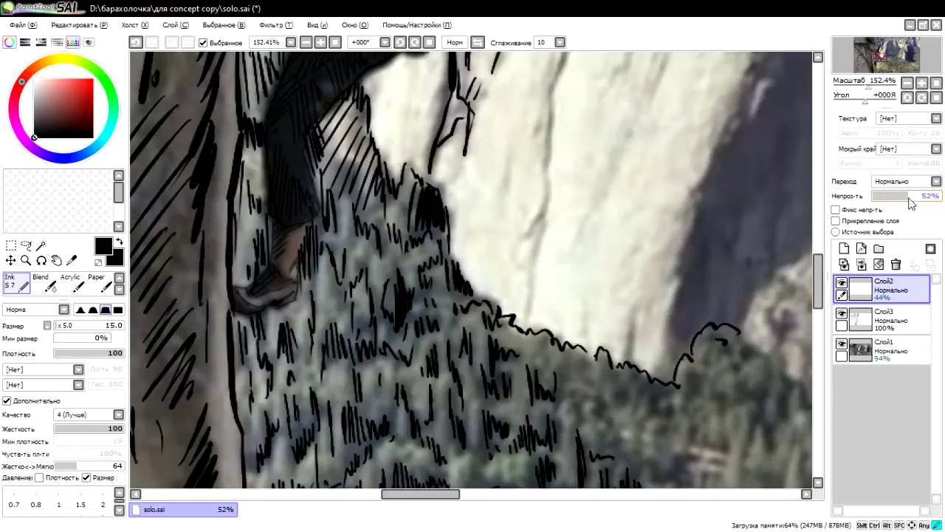
pyautogui.click(842, 345)
# Step: Bring the climber's legs into view and switch to the Eraser on Слой3
pyautogui.moveTo(305, 167)
pyautogui.mouseDown()
pyautogui.moveTo(316, 336)
pyautogui.moveTo(317, 273)
pyautogui.mouseUp()
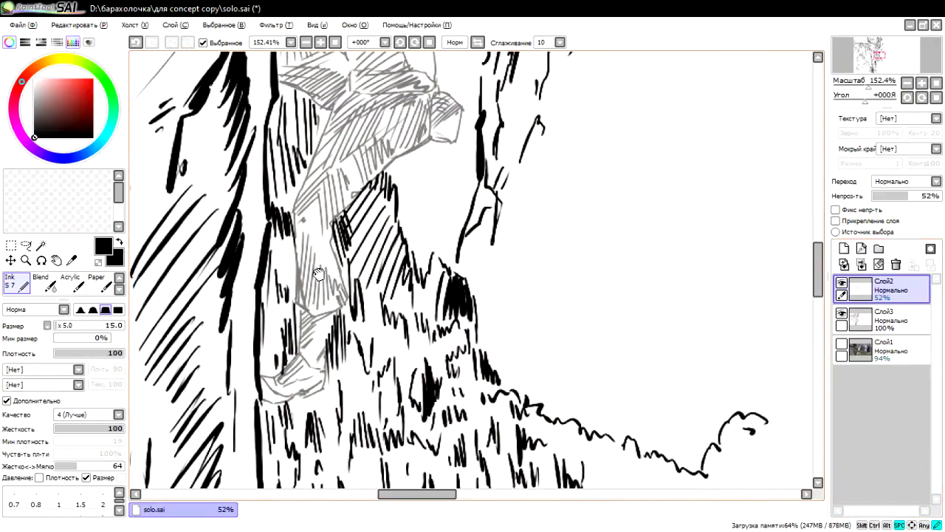
pyautogui.click(913, 326)
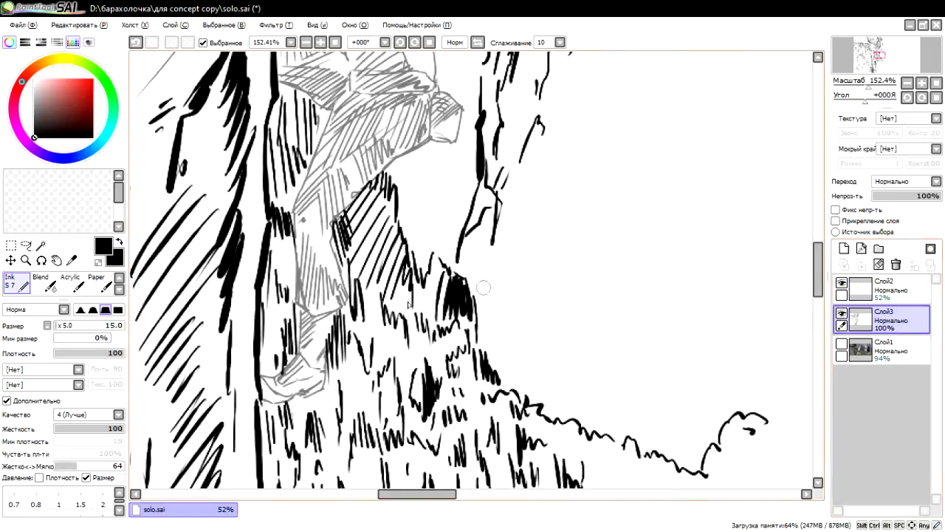
pyautogui.press('e')
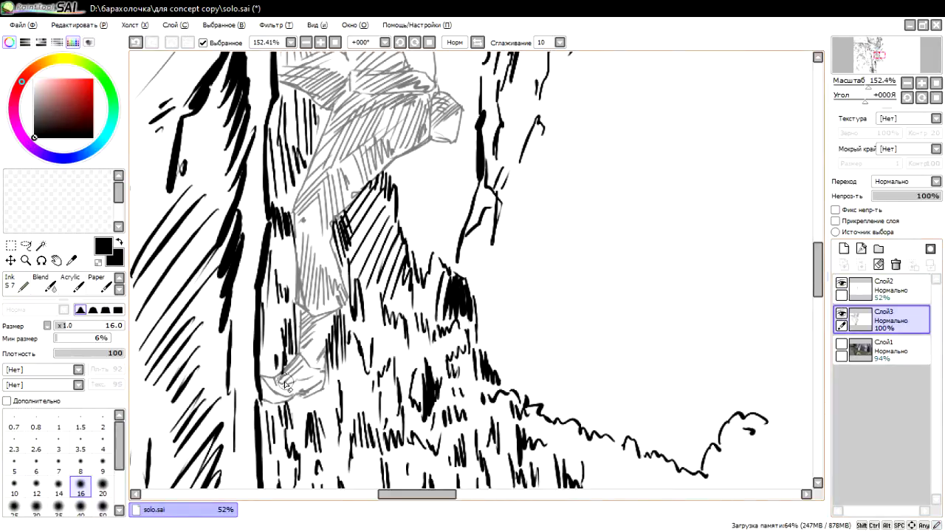
# Step: Erase stray grey sketch marks from the climber's foot and leg
pyautogui.moveTo(290, 377); pyautogui.dragTo(297, 366)
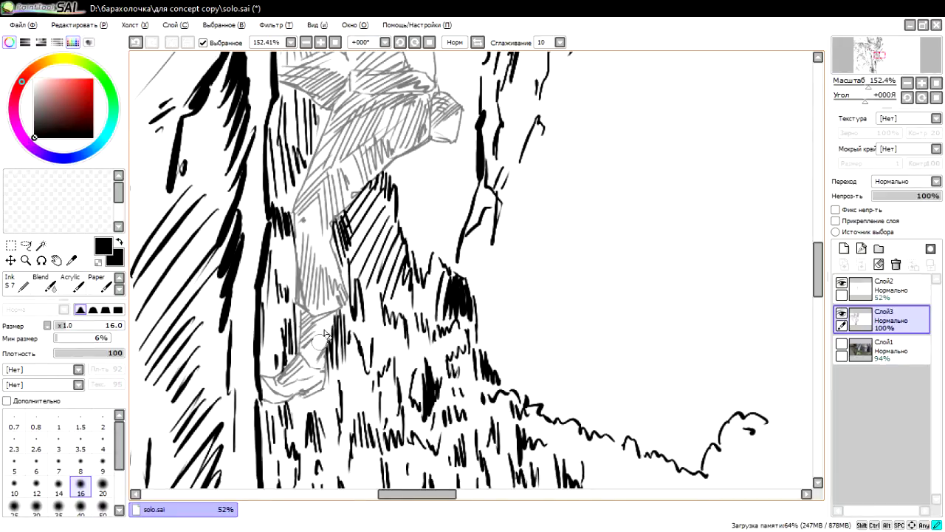
pyautogui.moveTo(330, 322); pyautogui.dragTo(304, 344)
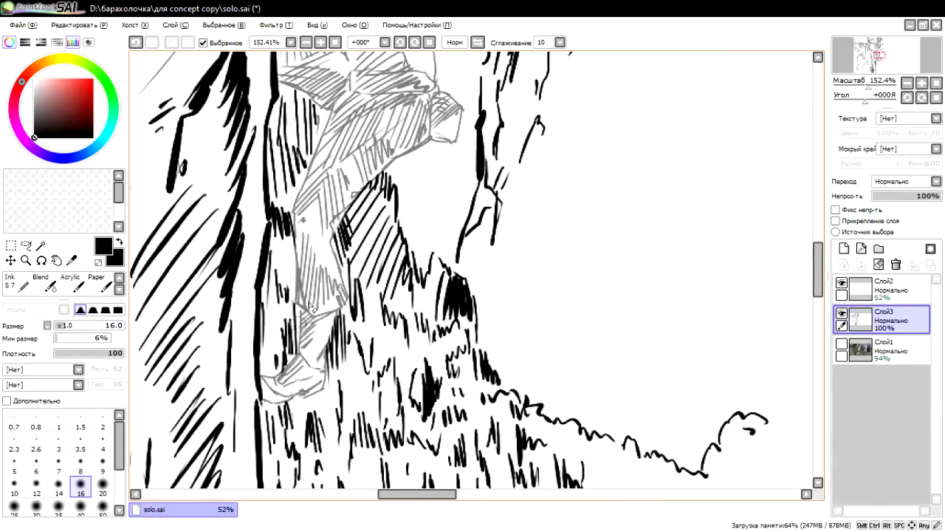
pyautogui.scroll(3, 342, 343)
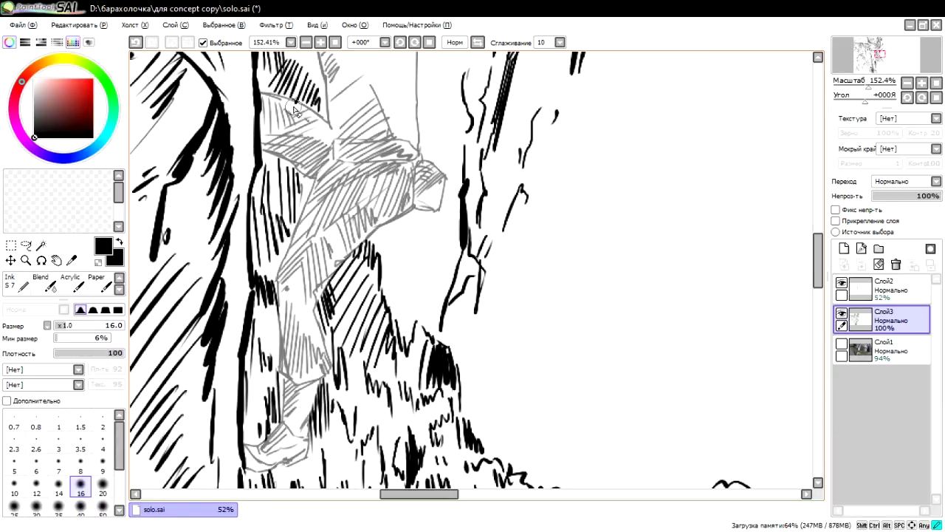
# Step: Tidy the climber's head and hair, then pan back down the body to the legs
pyautogui.moveTo(339, 164); pyautogui.dragTo(318, 279)
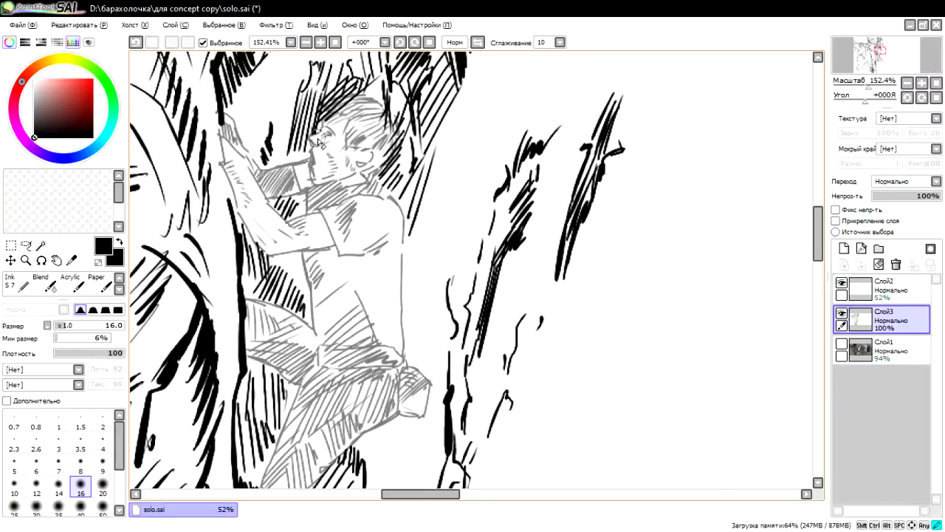
pyautogui.moveTo(319, 141)
pyautogui.mouseDown()
pyautogui.moveTo(329, 118)
pyautogui.moveTo(321, 137)
pyautogui.mouseUp()
pyautogui.moveTo(343, 107)
pyautogui.mouseDown()
pyautogui.moveTo(325, 131)
pyautogui.moveTo(350, 106)
pyautogui.mouseUp()
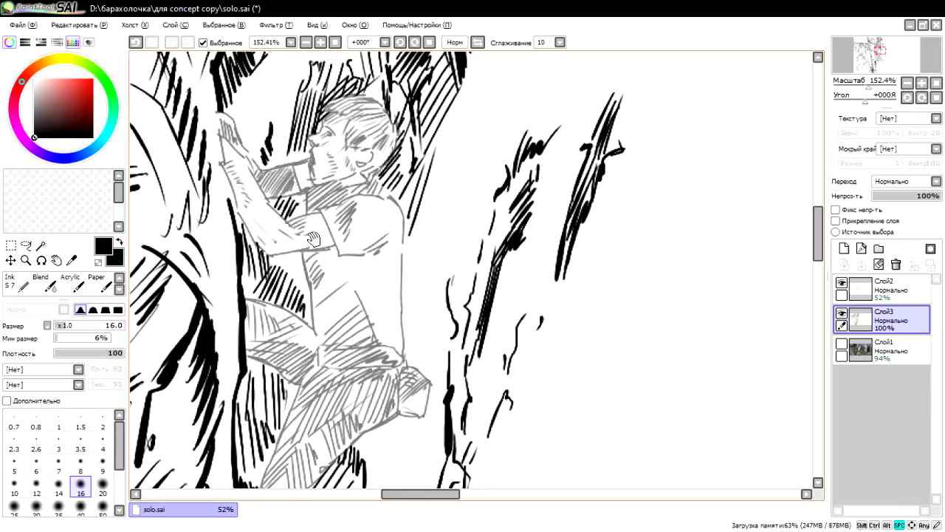
pyautogui.moveTo(282, 270); pyautogui.dragTo(281, 214)
pyautogui.moveTo(331, 181); pyautogui.dragTo(325, 219)
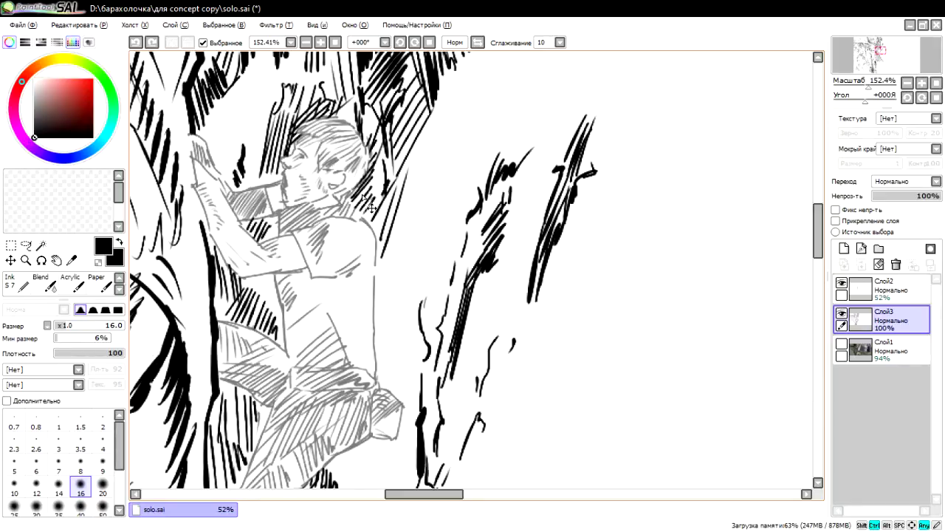
pyautogui.moveTo(341, 219); pyautogui.dragTo(328, 141)
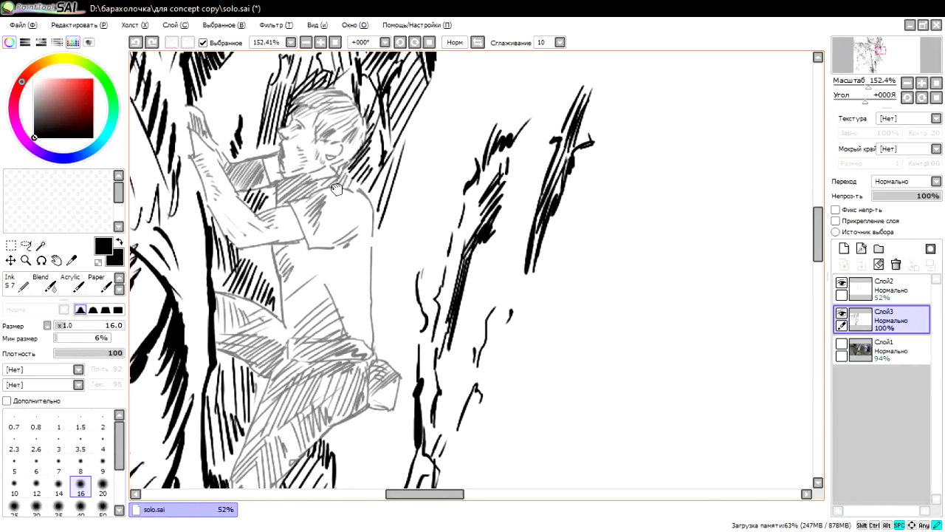
pyautogui.moveTo(335, 219)
pyautogui.mouseDown()
pyautogui.moveTo(330, 159)
pyautogui.moveTo(363, 141)
pyautogui.mouseUp()
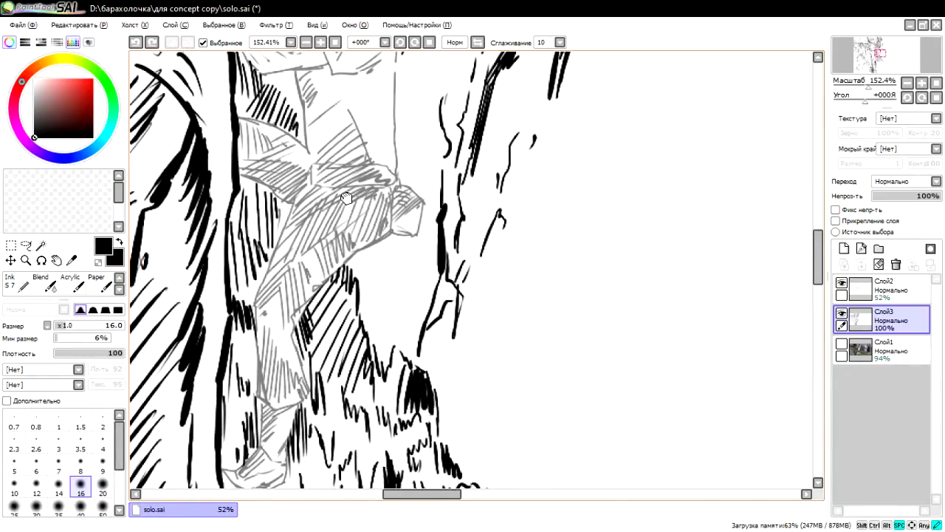
pyautogui.moveTo(346, 193); pyautogui.dragTo(352, 144)
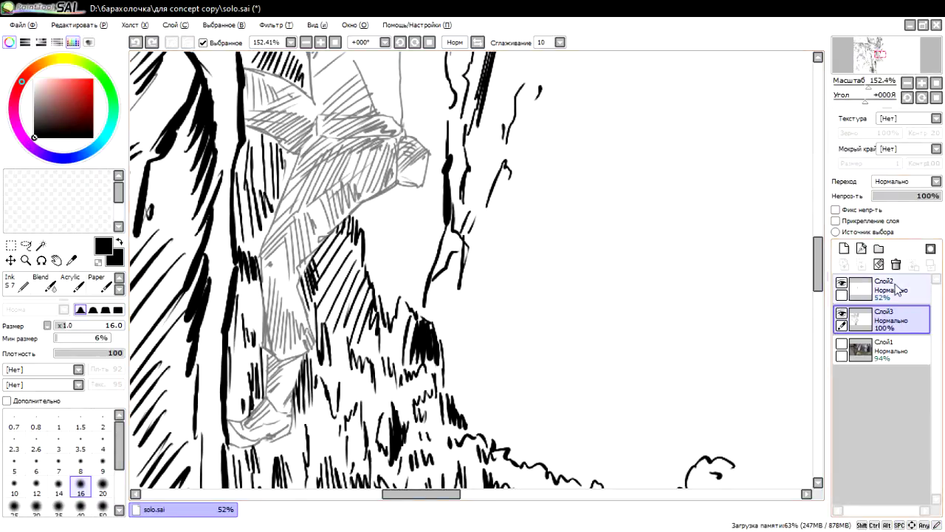
# Step: Set Слой2's opacity back to 100%
pyautogui.click(910, 290)
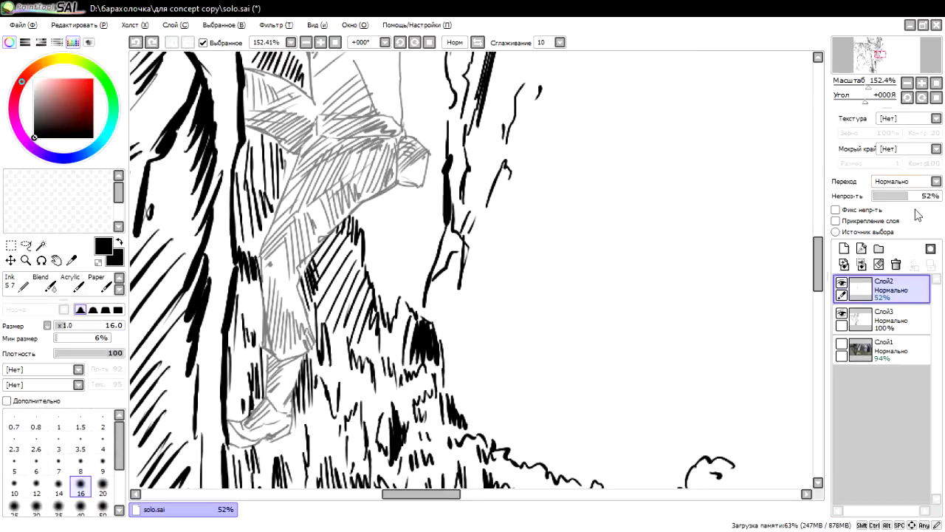
pyautogui.moveTo(918, 196); pyautogui.dragTo(941, 197)
pyautogui.moveTo(591, 224)
pyautogui.mouseDown()
pyautogui.moveTo(458, 310)
pyautogui.moveTo(426, 205)
pyautogui.moveTo(411, 88)
pyautogui.moveTo(453, 74)
pyautogui.moveTo(506, 74)
pyautogui.mouseUp()
# Step: Show the Слой1 reference photo again beneath the lower trees and hatching
pyautogui.moveTo(506, 248); pyautogui.dragTo(421, 107)
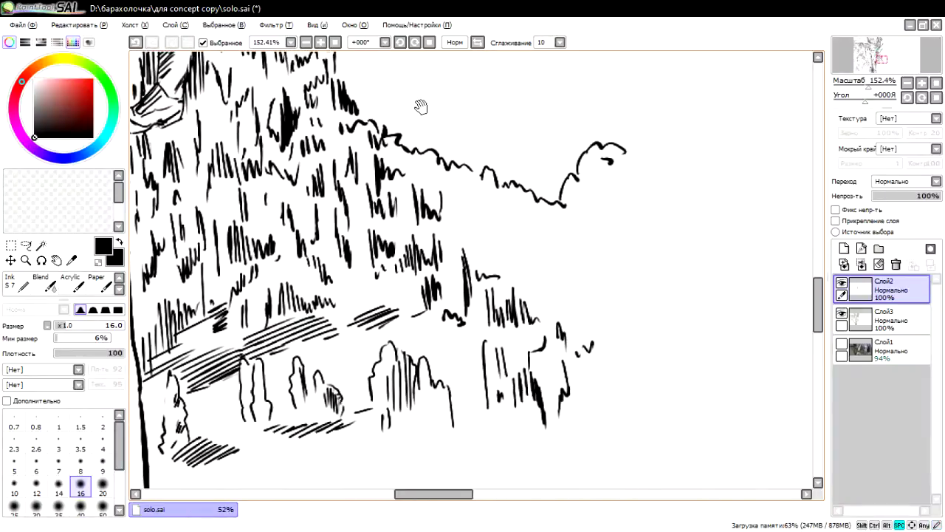
pyautogui.click(842, 343)
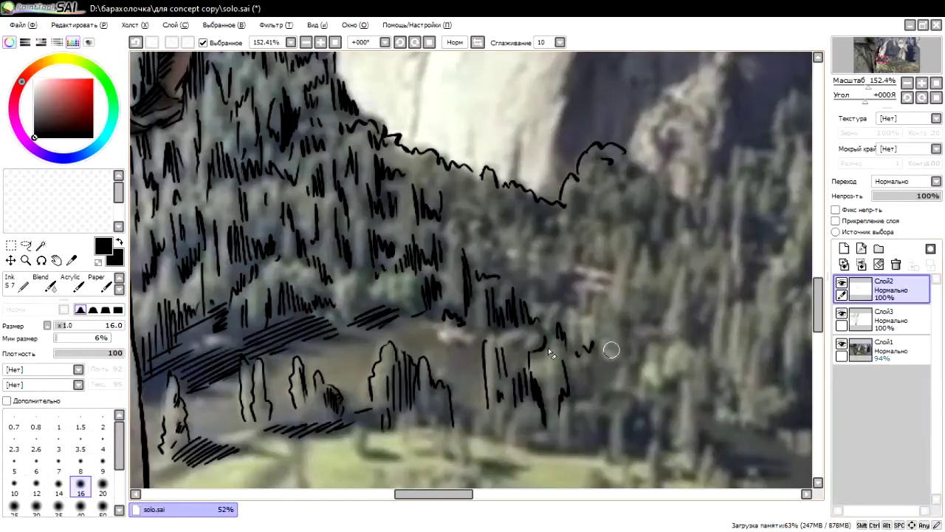
pyautogui.scroll(-3, 551, 355)
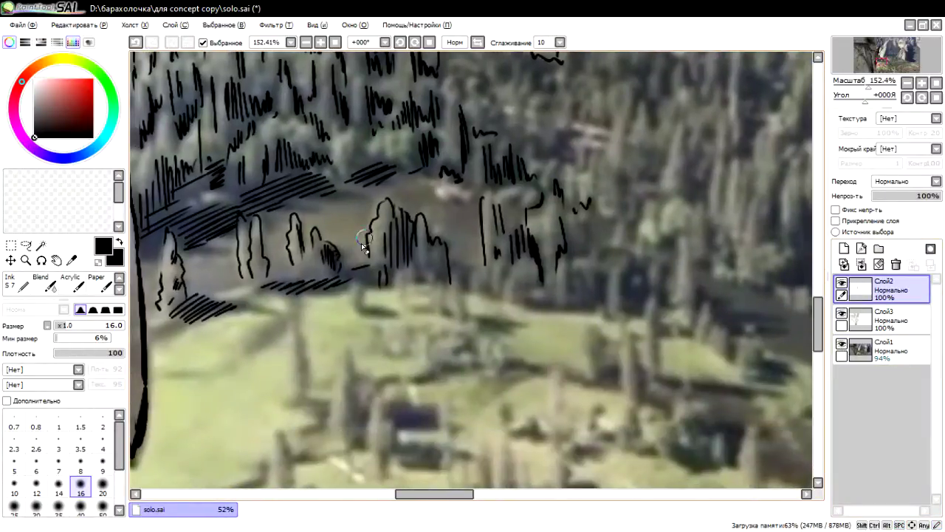
pyautogui.scroll(3, 463, 258)
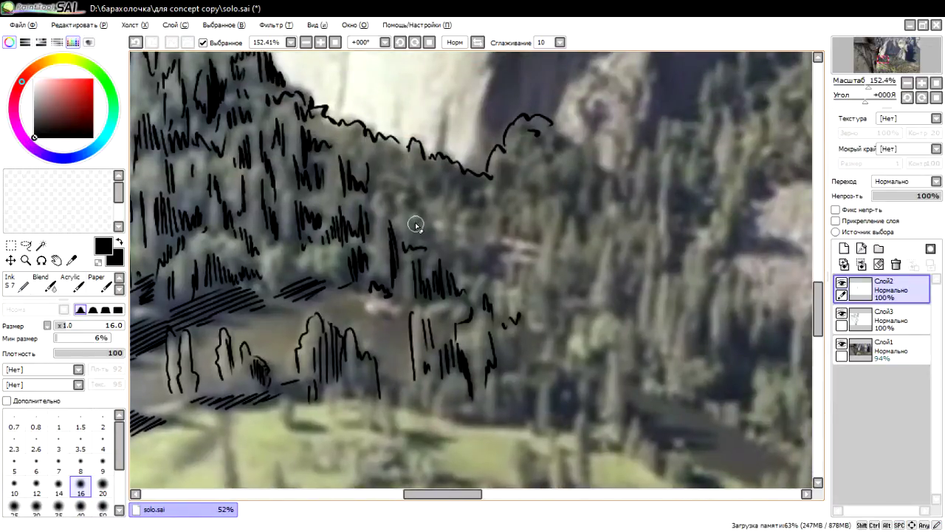
# Step: With the Ink tool, add short vertical hatches on the forest slope and ridge-contour marks
pyautogui.click(20, 283)
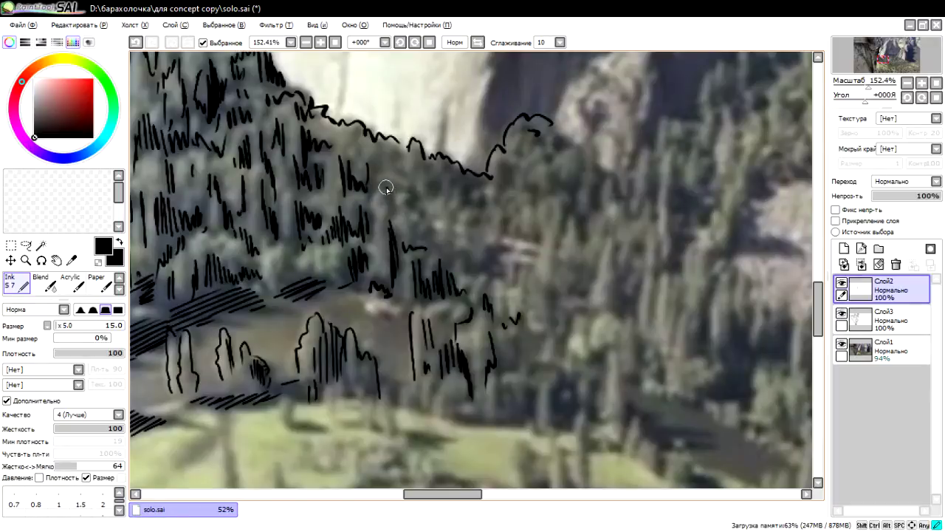
pyautogui.moveTo(390, 216)
pyautogui.mouseDown()
pyautogui.moveTo(392, 194)
pyautogui.moveTo(407, 208)
pyautogui.mouseUp()
pyautogui.moveTo(384, 151)
pyautogui.mouseDown()
pyautogui.moveTo(374, 193)
pyautogui.moveTo(393, 154)
pyautogui.moveTo(381, 186)
pyautogui.mouseUp()
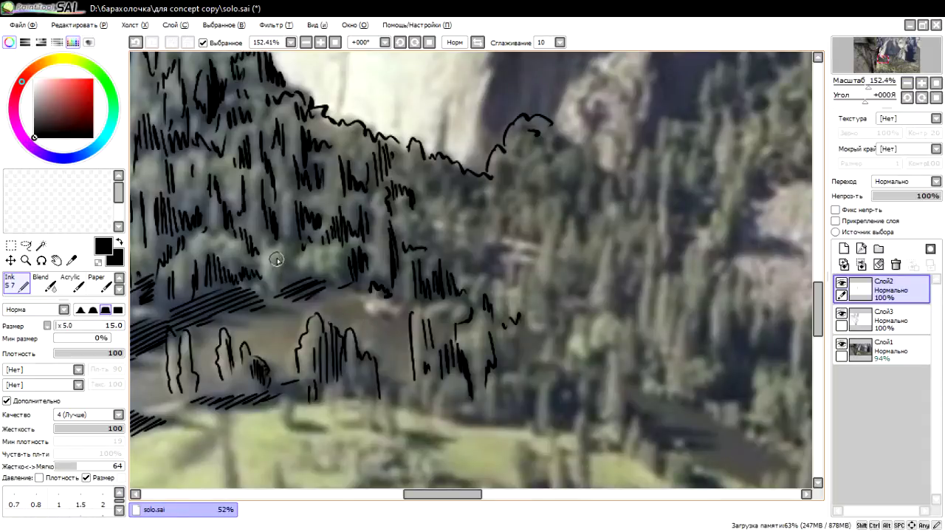
pyautogui.moveTo(282, 254); pyautogui.dragTo(285, 275)
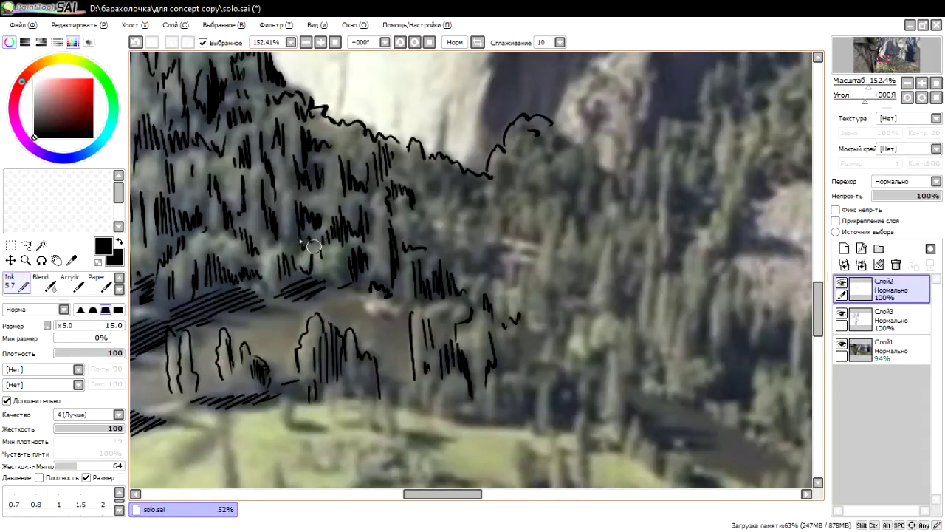
pyautogui.moveTo(287, 222); pyautogui.dragTo(289, 240)
pyautogui.moveTo(412, 147); pyautogui.dragTo(439, 193)
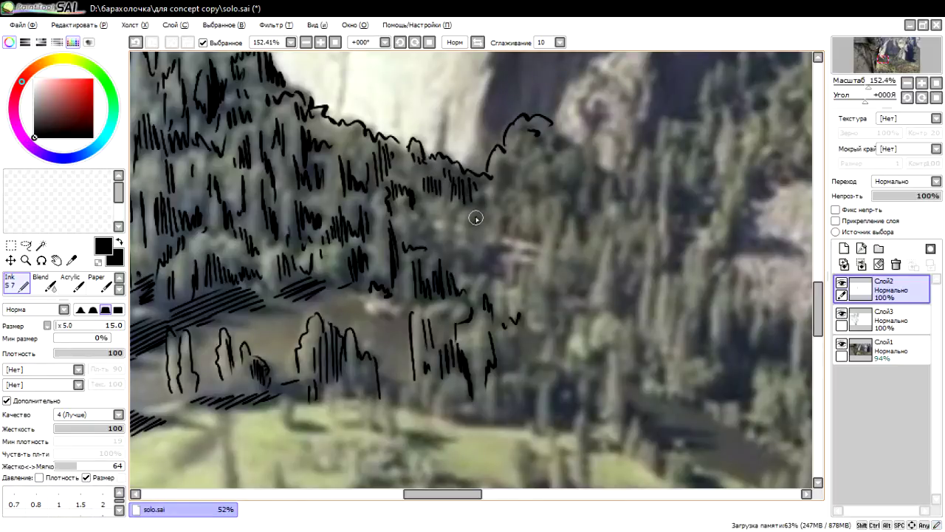
pyautogui.moveTo(435, 210); pyautogui.dragTo(433, 221)
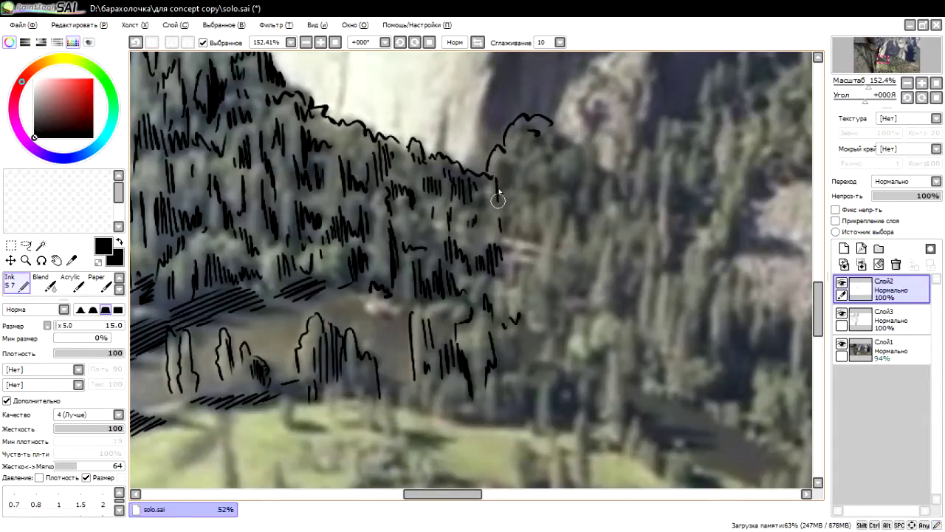
# Step: Hatch the tree groups below the ridge contour with vertical strokes, working further along the ridge
pyautogui.moveTo(495, 171)
pyautogui.mouseDown()
pyautogui.moveTo(494, 199)
pyautogui.moveTo(510, 189)
pyautogui.mouseUp()
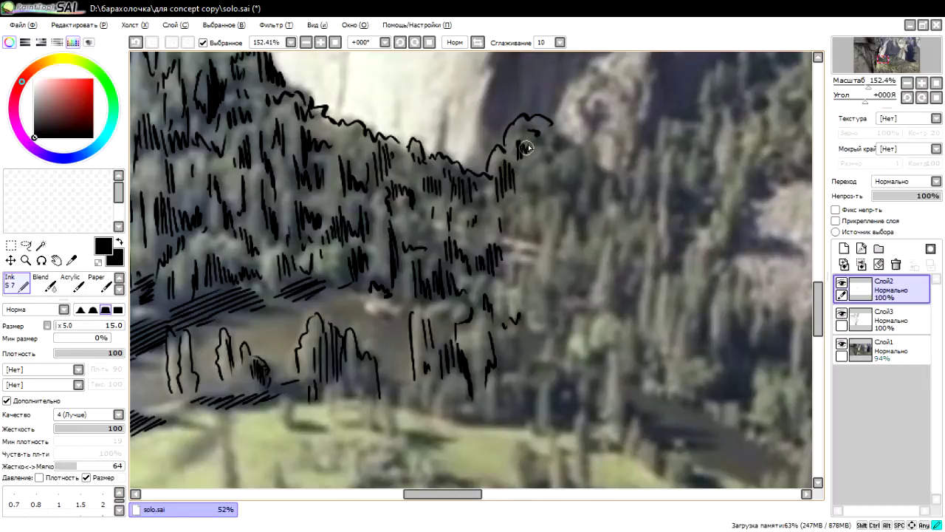
pyautogui.moveTo(530, 130)
pyautogui.mouseDown()
pyautogui.moveTo(553, 150)
pyautogui.moveTo(533, 198)
pyautogui.moveTo(553, 193)
pyautogui.moveTo(570, 225)
pyautogui.moveTo(540, 233)
pyautogui.mouseUp()
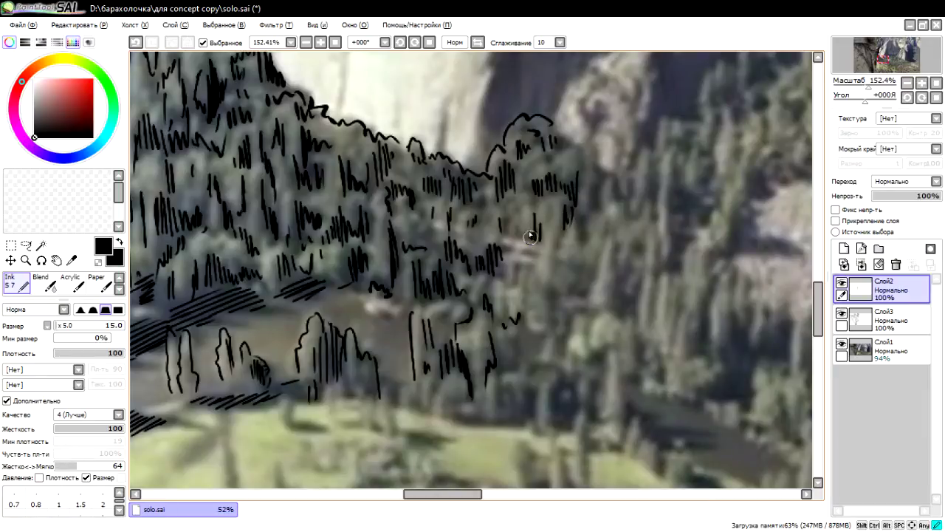
pyautogui.moveTo(529, 198); pyautogui.dragTo(528, 219)
pyautogui.moveTo(540, 195); pyautogui.dragTo(539, 217)
pyautogui.moveTo(561, 151)
pyautogui.mouseDown()
pyautogui.moveTo(384, 258)
pyautogui.moveTo(414, 234)
pyautogui.moveTo(428, 158)
pyautogui.moveTo(429, 183)
pyautogui.mouseUp()
pyautogui.moveTo(438, 173); pyautogui.dragTo(467, 230)
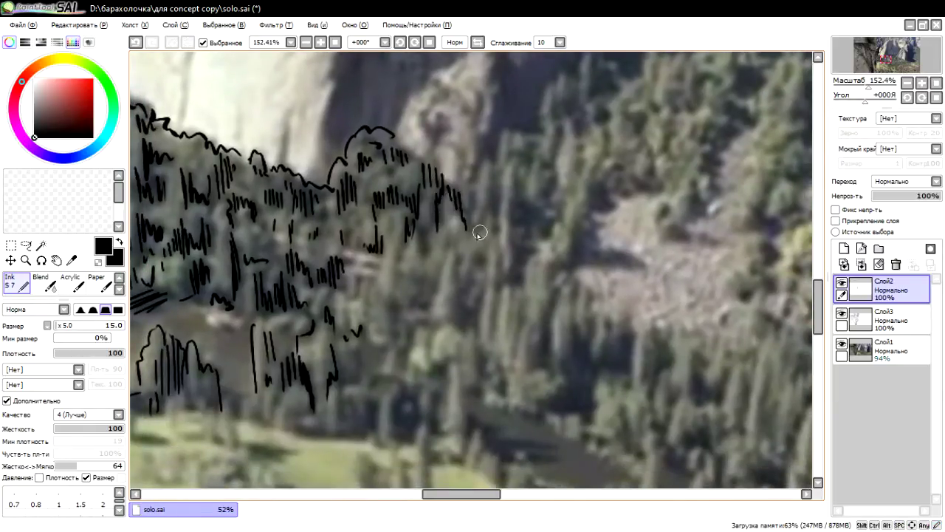
pyautogui.moveTo(474, 189); pyautogui.dragTo(476, 212)
pyautogui.moveTo(490, 168); pyautogui.dragTo(499, 220)
pyautogui.moveTo(526, 191); pyautogui.dragTo(534, 236)
pyautogui.moveTo(518, 152)
pyautogui.mouseDown()
pyautogui.moveTo(526, 175)
pyautogui.moveTo(517, 131)
pyautogui.moveTo(550, 139)
pyautogui.mouseUp()
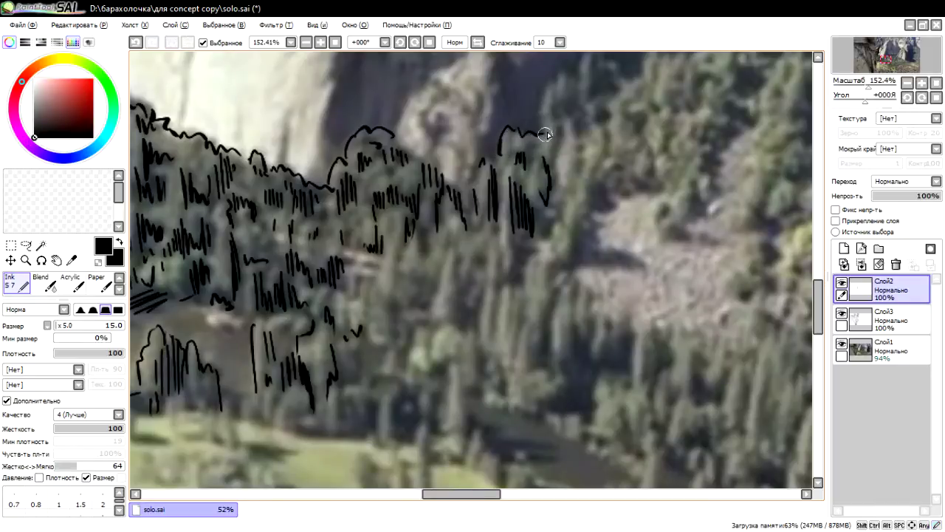
# Step: Outline the top of the right tree group, add vertical hatches, and zoom out
pyautogui.scroll(2, 543, 133)
pyautogui.moveTo(549, 181); pyautogui.dragTo(550, 196)
pyautogui.moveTo(555, 151)
pyautogui.mouseDown()
pyautogui.moveTo(558, 186)
pyautogui.moveTo(579, 196)
pyautogui.mouseUp()
pyautogui.scroll(3, 559, 180)
pyautogui.moveTo(531, 216); pyautogui.dragTo(532, 229)
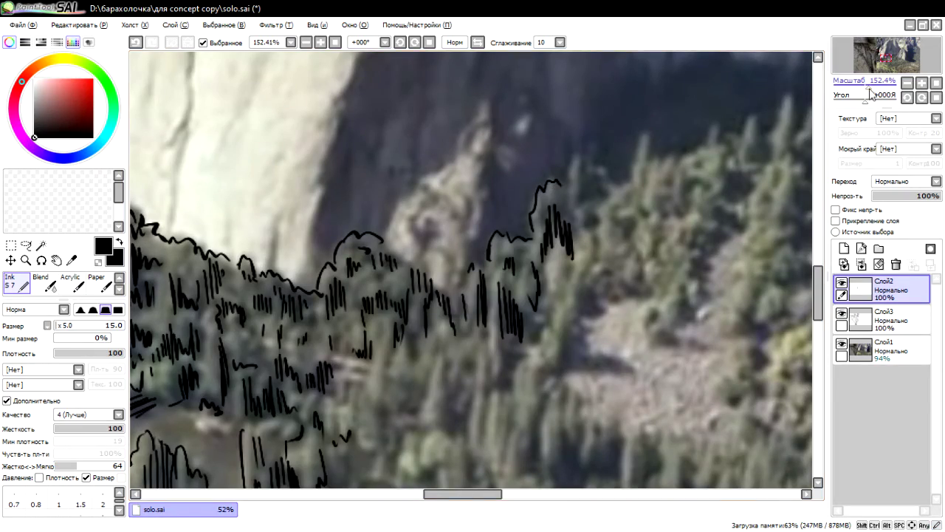
pyautogui.moveTo(869, 90); pyautogui.dragTo(860, 96)
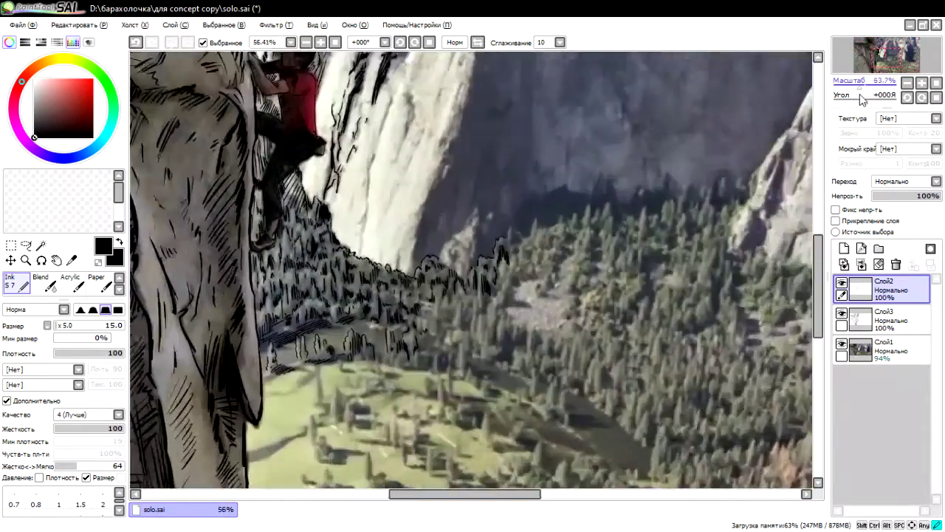
# Step: Ink short vertical strokes across the ridge trees toward the right, then pan down to the meadow
pyautogui.scroll(5, 496, 289)
pyautogui.scroll(3, 521, 177)
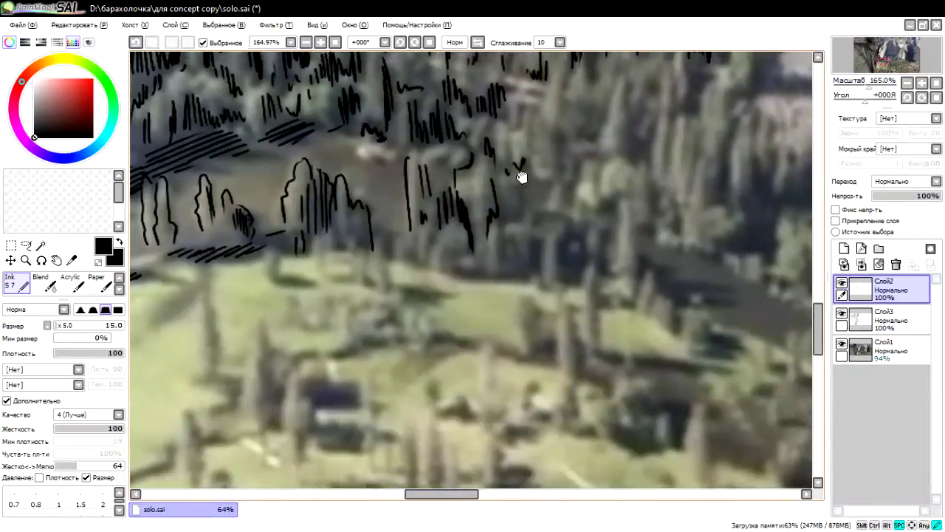
pyautogui.moveTo(521, 177); pyautogui.dragTo(492, 264)
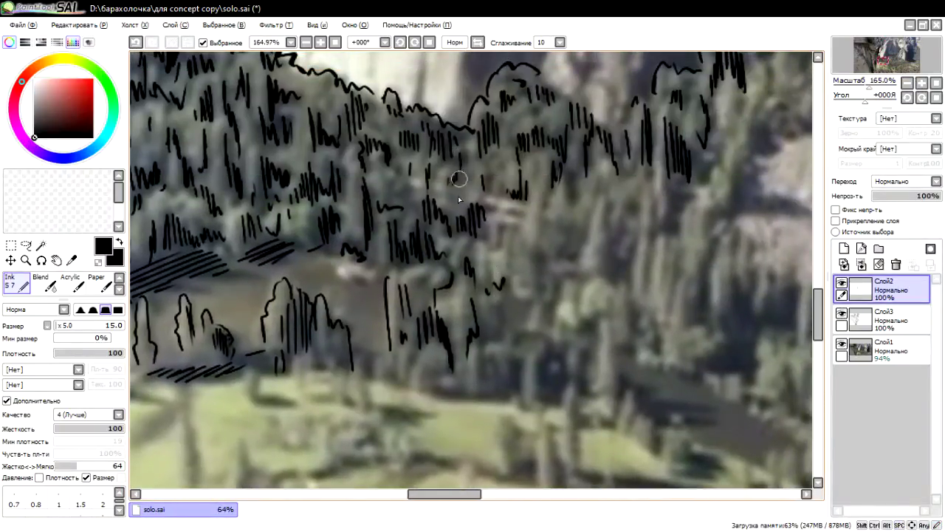
pyautogui.moveTo(499, 224)
pyautogui.mouseDown()
pyautogui.moveTo(508, 246)
pyautogui.moveTo(585, 256)
pyautogui.mouseUp()
pyautogui.moveTo(564, 220); pyautogui.dragTo(562, 238)
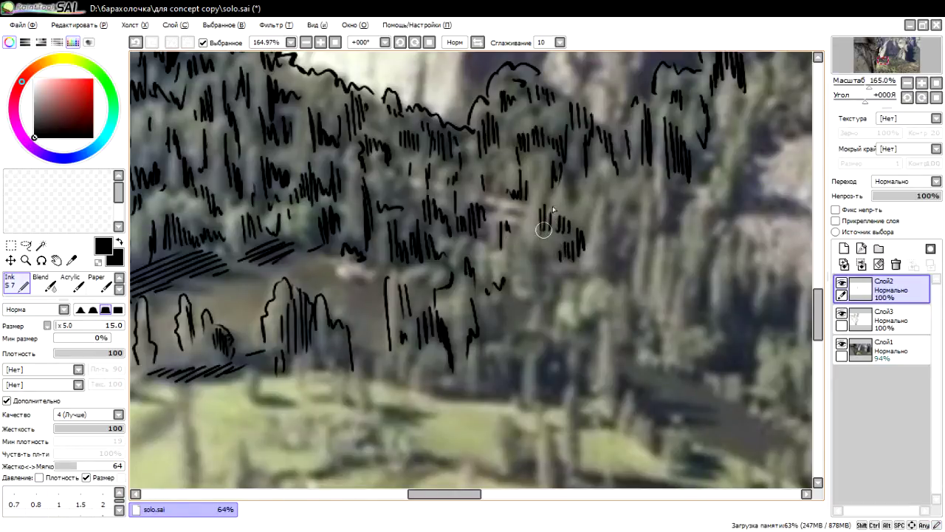
pyautogui.moveTo(602, 229)
pyautogui.mouseDown()
pyautogui.moveTo(606, 272)
pyautogui.moveTo(617, 273)
pyautogui.mouseUp()
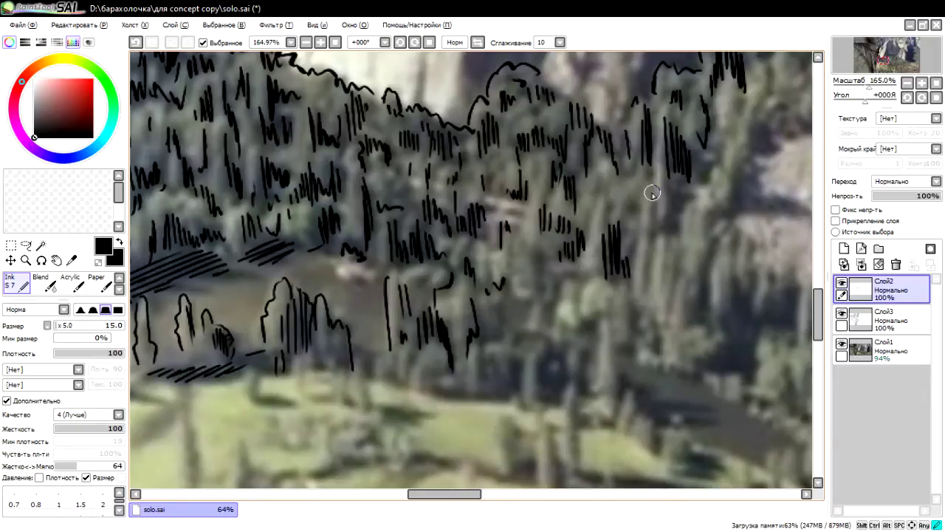
pyautogui.moveTo(651, 194); pyautogui.dragTo(653, 230)
pyautogui.moveTo(658, 205); pyautogui.dragTo(661, 244)
pyautogui.moveTo(667, 200)
pyautogui.mouseDown()
pyautogui.moveTo(669, 238)
pyautogui.moveTo(680, 228)
pyautogui.mouseUp()
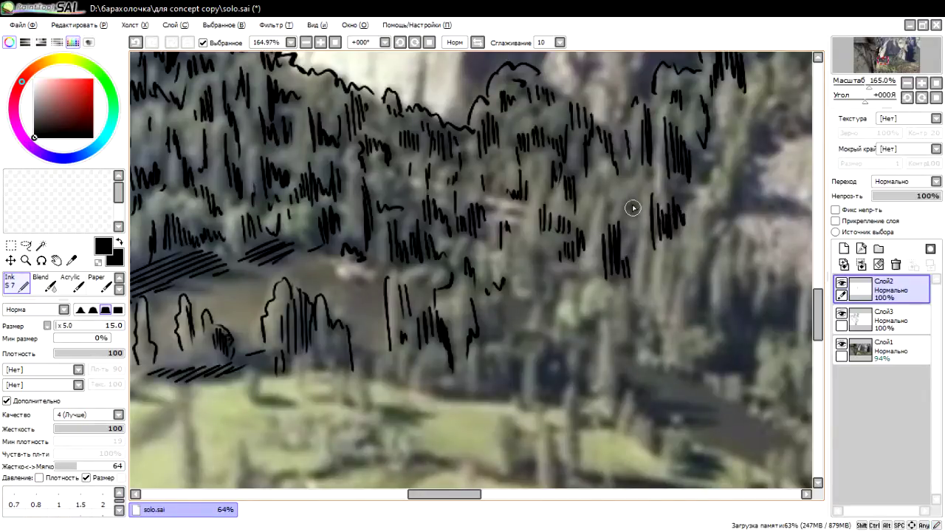
pyautogui.moveTo(612, 243)
pyautogui.mouseDown()
pyautogui.moveTo(593, 139)
pyautogui.moveTo(610, 251)
pyautogui.moveTo(577, 208)
pyautogui.moveTo(622, 118)
pyautogui.mouseUp()
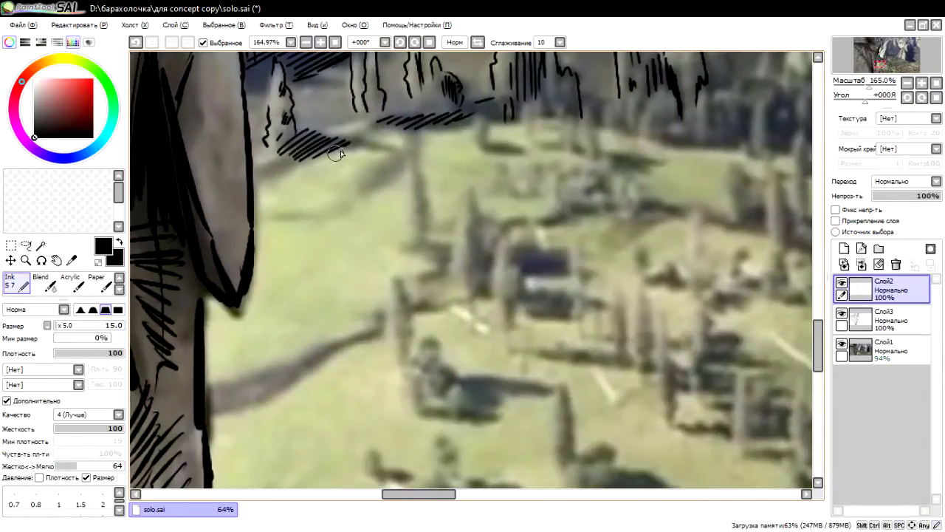
# Step: Hatch the shadow below the treeline and mark a small trunk and the meadow's edge
pyautogui.moveTo(380, 133)
pyautogui.mouseDown()
pyautogui.moveTo(354, 147)
pyautogui.moveTo(369, 167)
pyautogui.moveTo(353, 192)
pyautogui.mouseUp()
pyautogui.moveTo(408, 160); pyautogui.dragTo(354, 198)
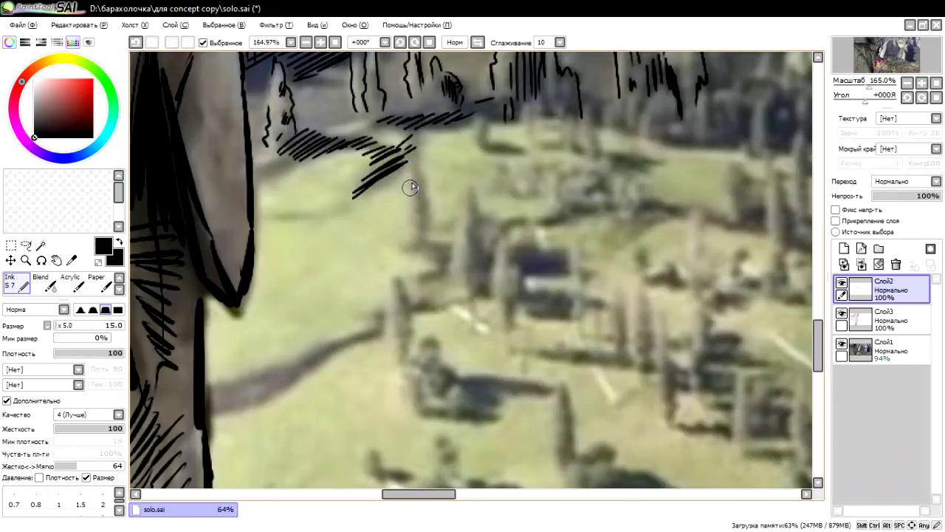
pyautogui.moveTo(421, 180)
pyautogui.mouseDown()
pyautogui.moveTo(403, 255)
pyautogui.moveTo(418, 261)
pyautogui.mouseUp()
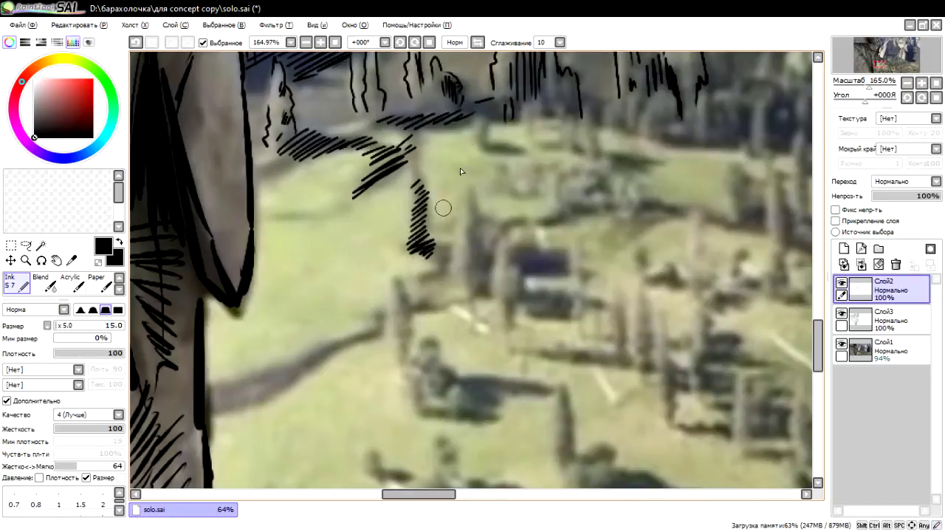
pyautogui.moveTo(493, 148)
pyautogui.mouseDown()
pyautogui.moveTo(512, 146)
pyautogui.moveTo(486, 145)
pyautogui.mouseUp()
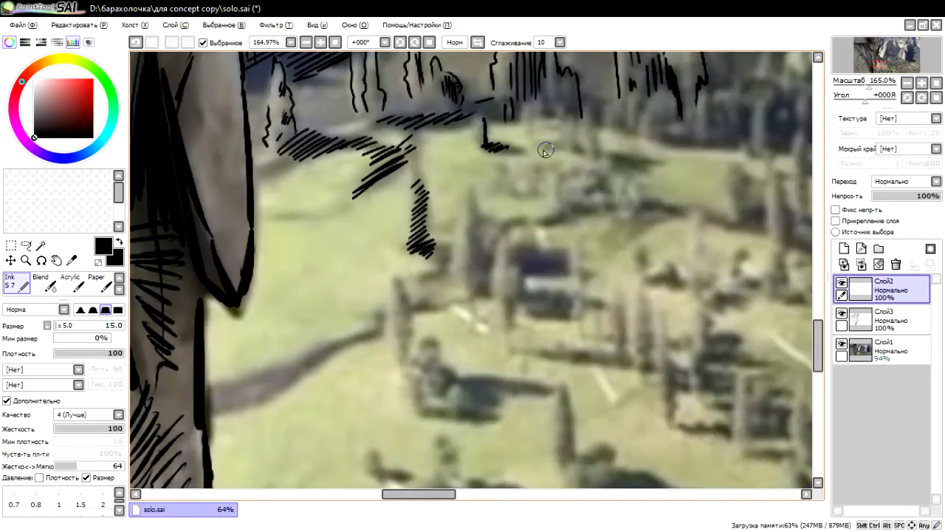
pyautogui.moveTo(568, 150); pyautogui.dragTo(639, 155)
pyautogui.moveTo(609, 167); pyautogui.dragTo(637, 161)
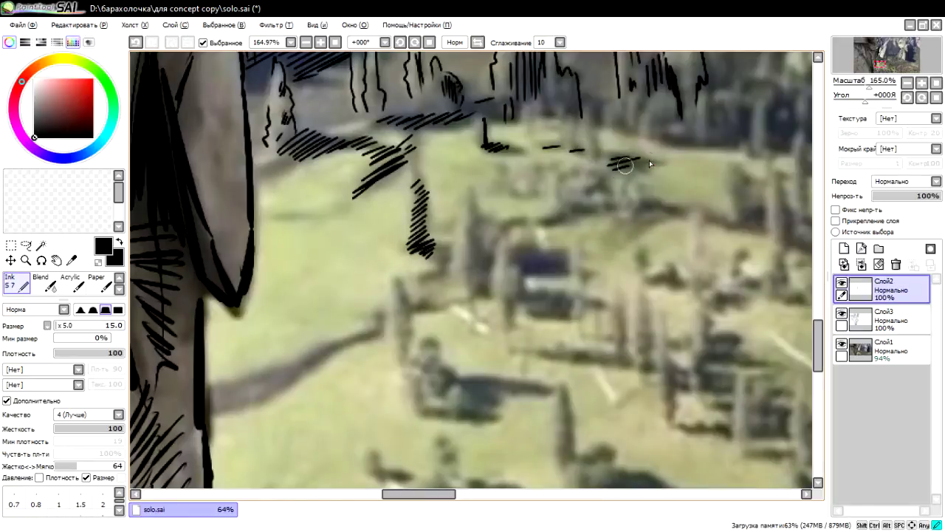
# Step: Outline the tall trees and a small bush, then fill the dark shed shape with hatching
pyautogui.moveTo(594, 114); pyautogui.dragTo(597, 153)
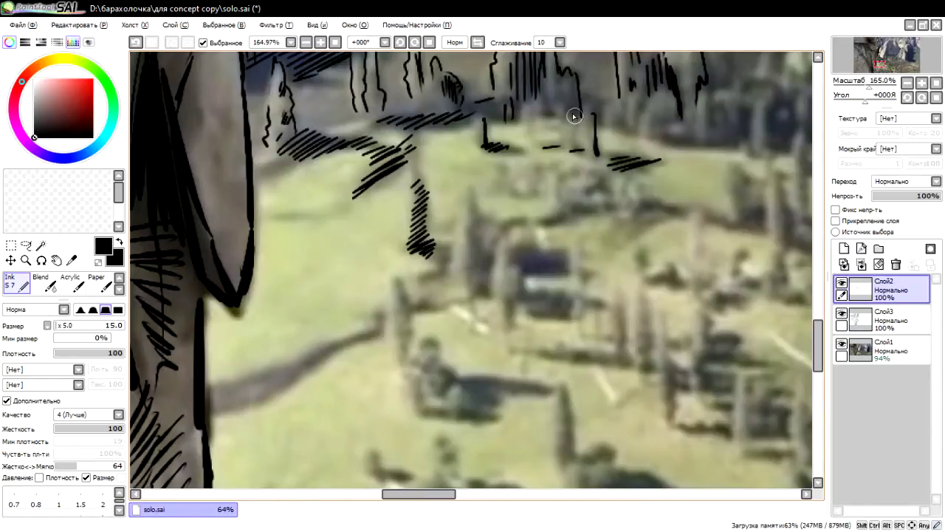
pyautogui.moveTo(573, 115)
pyautogui.mouseDown()
pyautogui.moveTo(571, 135)
pyautogui.moveTo(593, 148)
pyautogui.mouseUp()
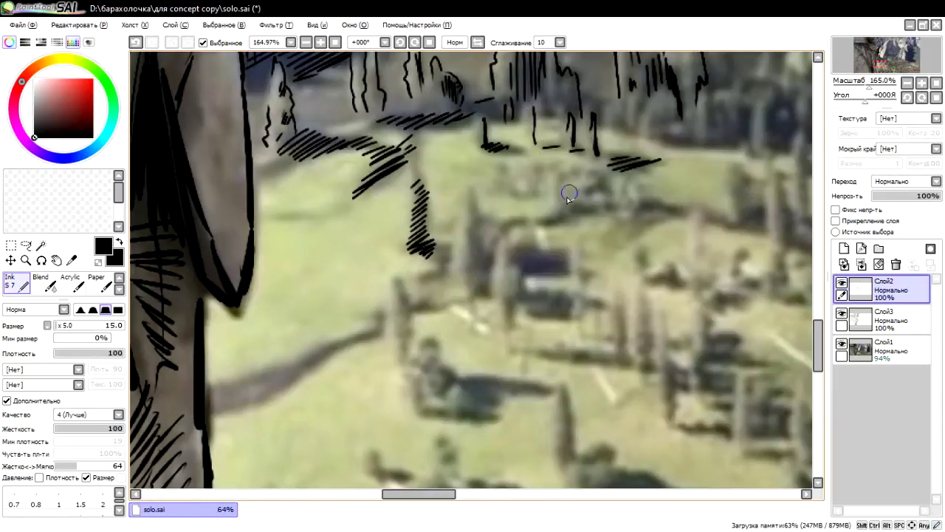
pyautogui.moveTo(551, 207)
pyautogui.mouseDown()
pyautogui.moveTo(584, 181)
pyautogui.moveTo(595, 196)
pyautogui.mouseUp()
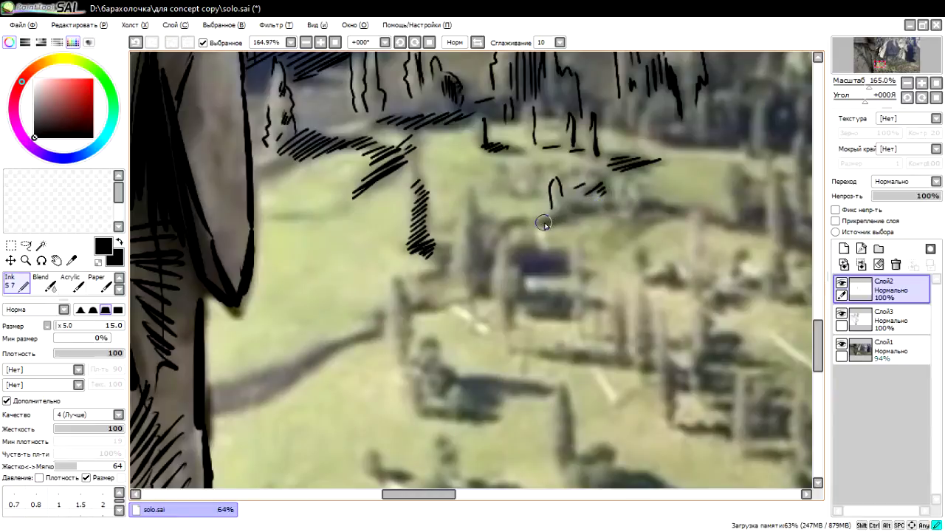
pyautogui.moveTo(545, 222)
pyautogui.mouseDown()
pyautogui.moveTo(582, 203)
pyautogui.moveTo(650, 207)
pyautogui.mouseUp()
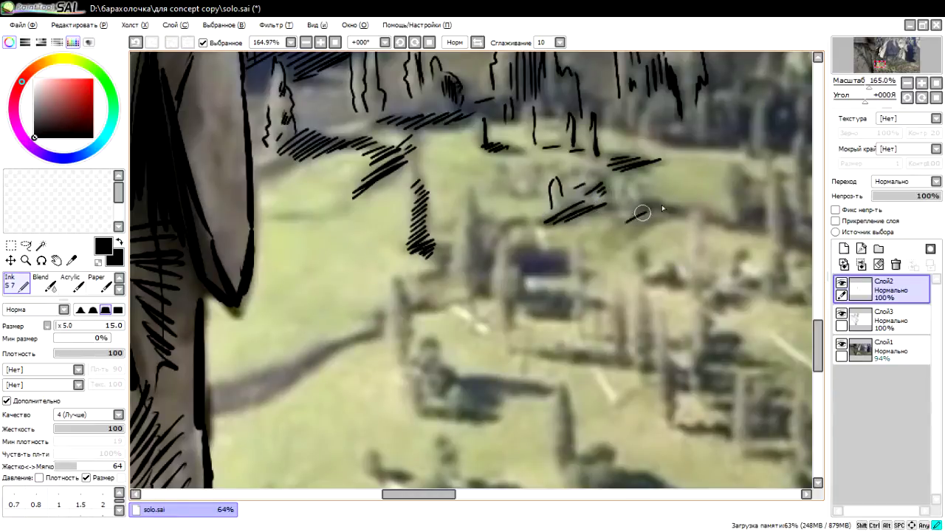
pyautogui.moveTo(611, 240)
pyautogui.mouseDown()
pyautogui.moveTo(667, 207)
pyautogui.moveTo(600, 249)
pyautogui.mouseUp()
pyautogui.moveTo(650, 223); pyautogui.dragTo(601, 249)
pyautogui.moveTo(527, 262)
pyautogui.mouseDown()
pyautogui.moveTo(546, 253)
pyautogui.moveTo(580, 264)
pyautogui.mouseUp()
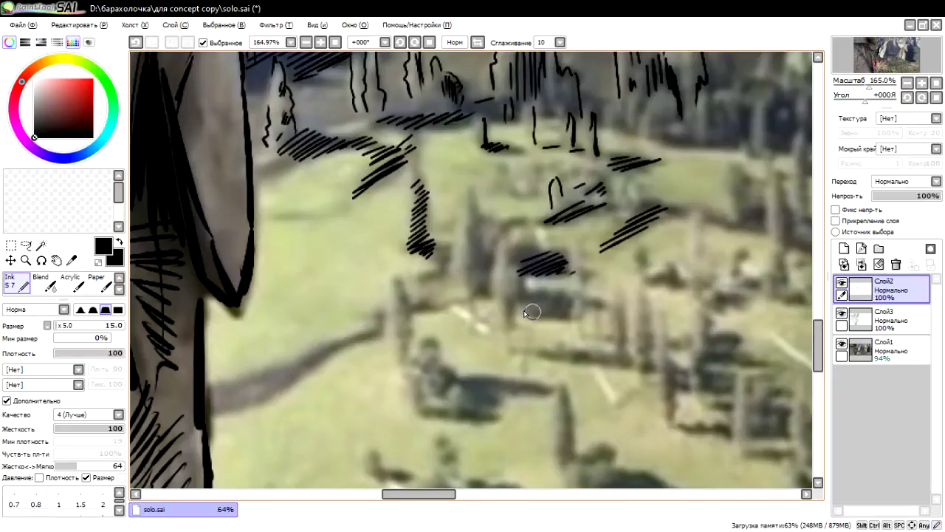
pyautogui.moveTo(523, 303)
pyautogui.mouseDown()
pyautogui.moveTo(569, 293)
pyautogui.moveTo(570, 304)
pyautogui.mouseUp()
# Step: Hatch the long shadow leading from the trunk up the slope and outline a small tree above it
pyautogui.moveTo(475, 326); pyautogui.dragTo(549, 278)
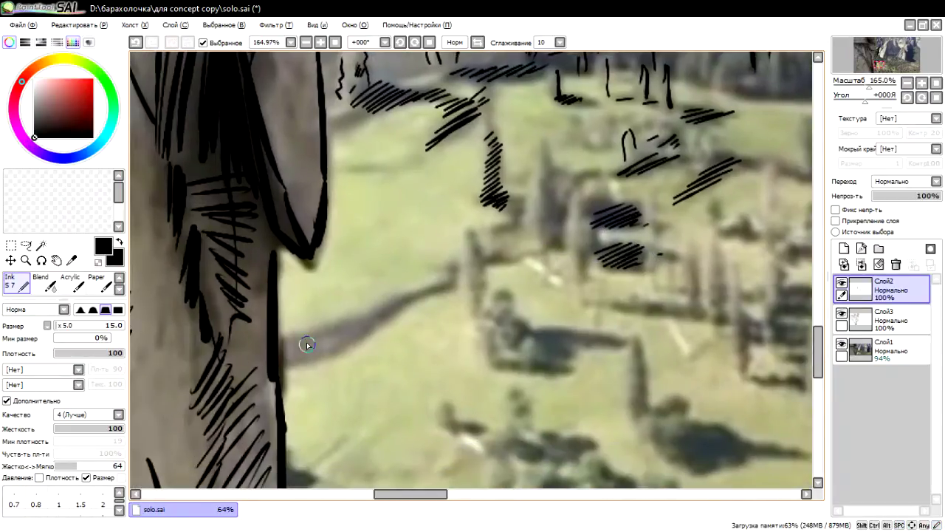
pyautogui.moveTo(282, 353); pyautogui.dragTo(346, 324)
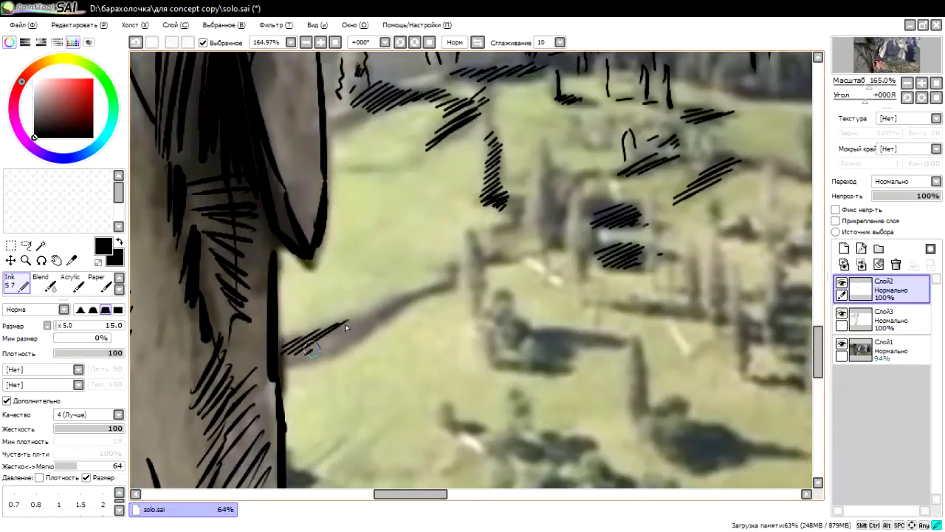
pyautogui.moveTo(310, 359)
pyautogui.mouseDown()
pyautogui.moveTo(393, 299)
pyautogui.moveTo(415, 295)
pyautogui.mouseUp()
pyautogui.moveTo(340, 359); pyautogui.dragTo(450, 272)
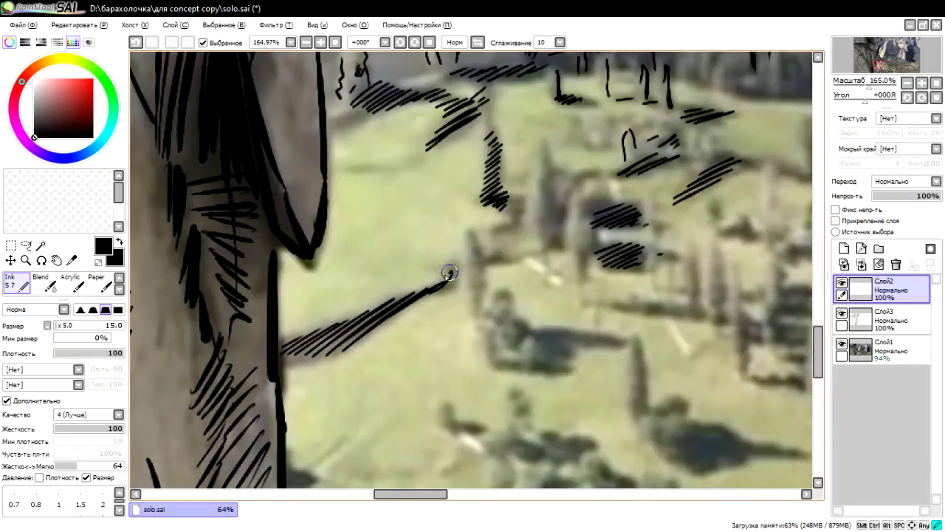
pyautogui.moveTo(468, 231); pyautogui.dragTo(465, 279)
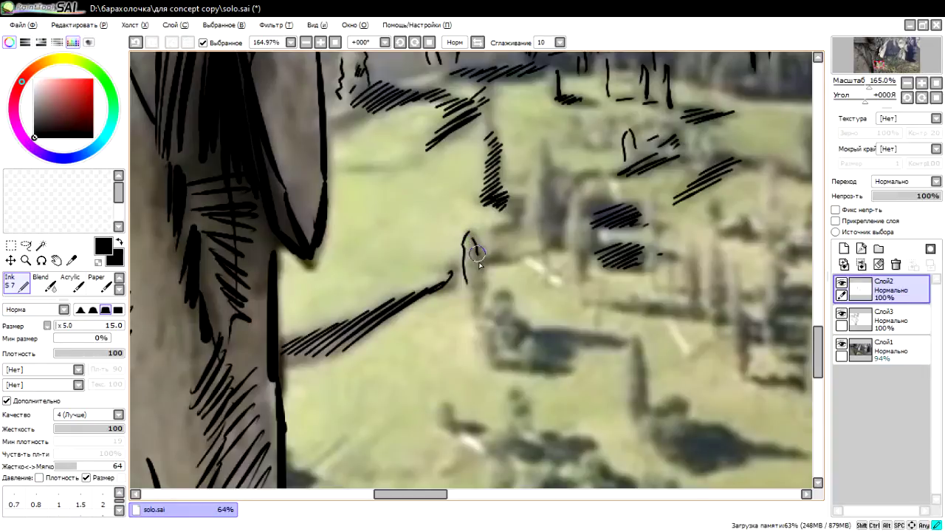
pyautogui.moveTo(473, 235)
pyautogui.mouseDown()
pyautogui.moveTo(481, 314)
pyautogui.moveTo(500, 296)
pyautogui.moveTo(513, 336)
pyautogui.moveTo(565, 328)
pyautogui.moveTo(591, 338)
pyautogui.mouseUp()
pyautogui.moveTo(556, 364); pyautogui.dragTo(616, 340)
# Step: Outline a tall tree in the meadow and hatch beside it
pyautogui.moveTo(543, 154); pyautogui.dragTo(548, 147)
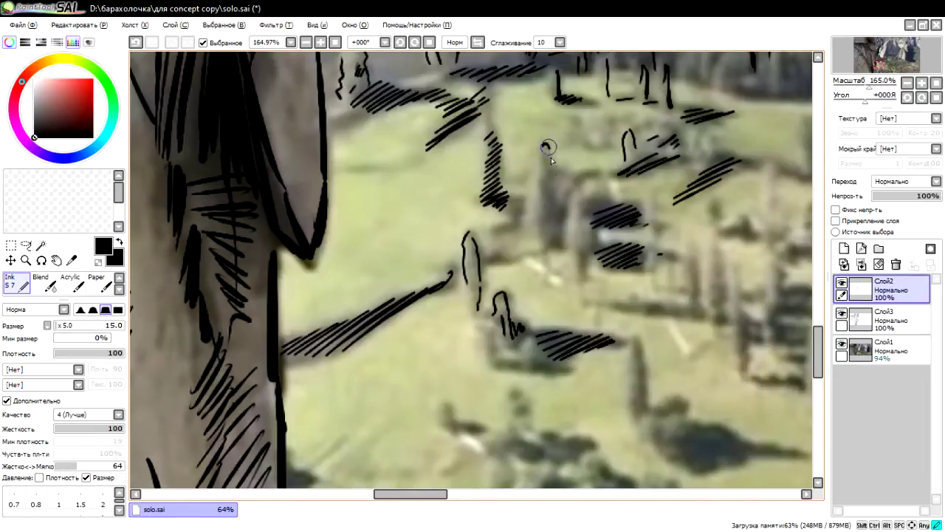
pyautogui.moveTo(554, 198); pyautogui.dragTo(558, 235)
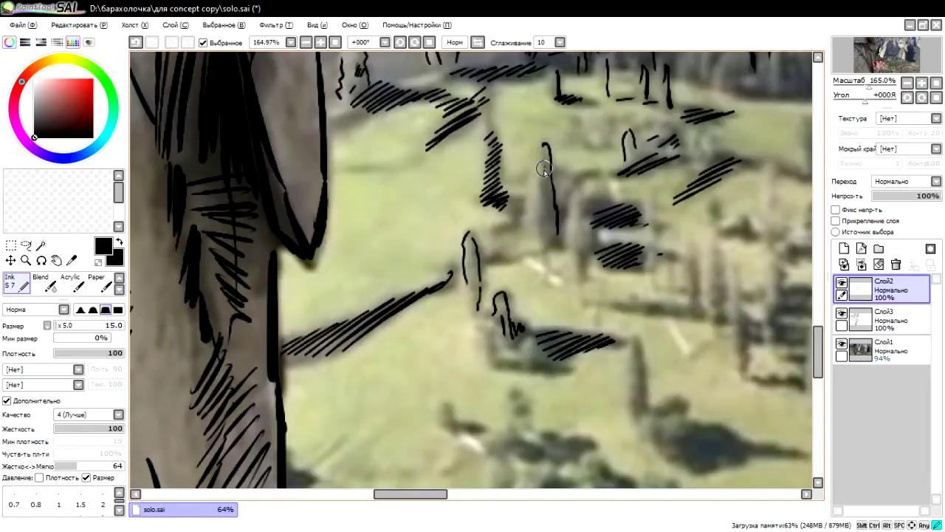
pyautogui.moveTo(545, 178); pyautogui.dragTo(552, 236)
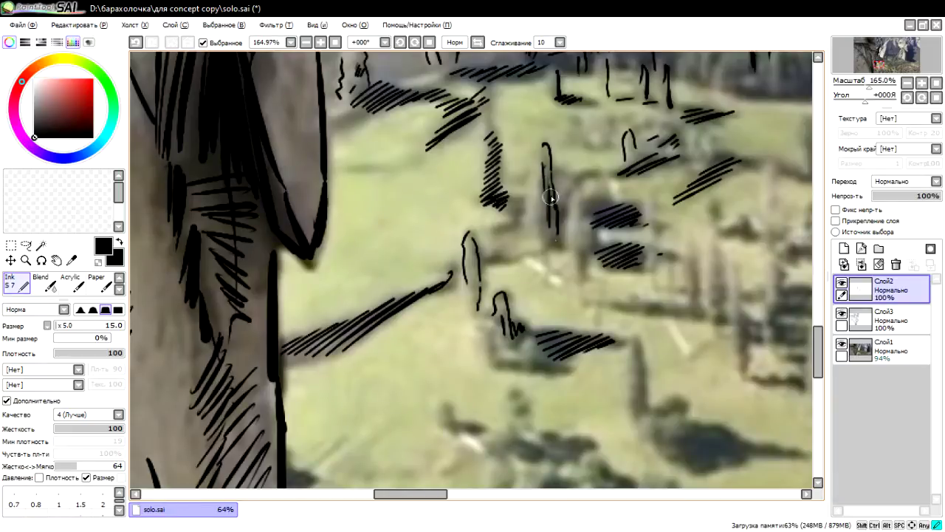
pyautogui.moveTo(545, 144)
pyautogui.mouseDown()
pyautogui.moveTo(522, 229)
pyautogui.moveTo(503, 221)
pyautogui.moveTo(488, 238)
pyautogui.moveTo(491, 271)
pyautogui.mouseUp()
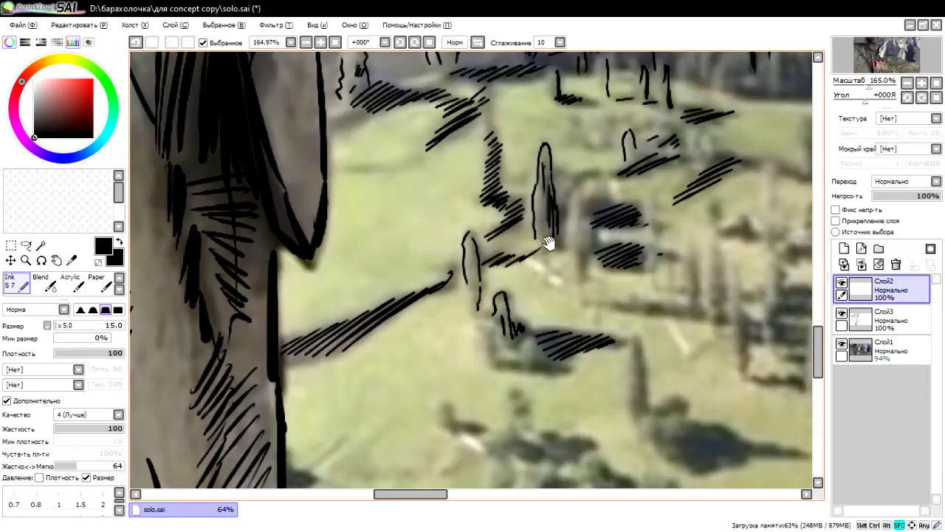
pyautogui.moveTo(510, 239); pyautogui.dragTo(443, 143)
# Step: Outline the tall narrow trees on the right and hatch the shadows beneath them and the wavy ground line
pyautogui.moveTo(495, 116); pyautogui.dragTo(507, 172)
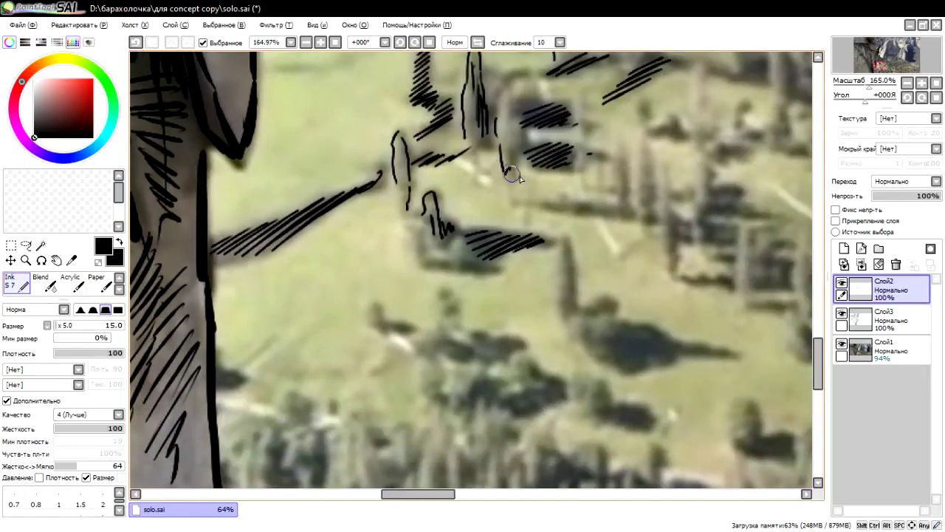
pyautogui.moveTo(509, 84); pyautogui.dragTo(501, 116)
pyautogui.moveTo(619, 136)
pyautogui.mouseDown()
pyautogui.moveTo(622, 188)
pyautogui.moveTo(635, 208)
pyautogui.mouseUp()
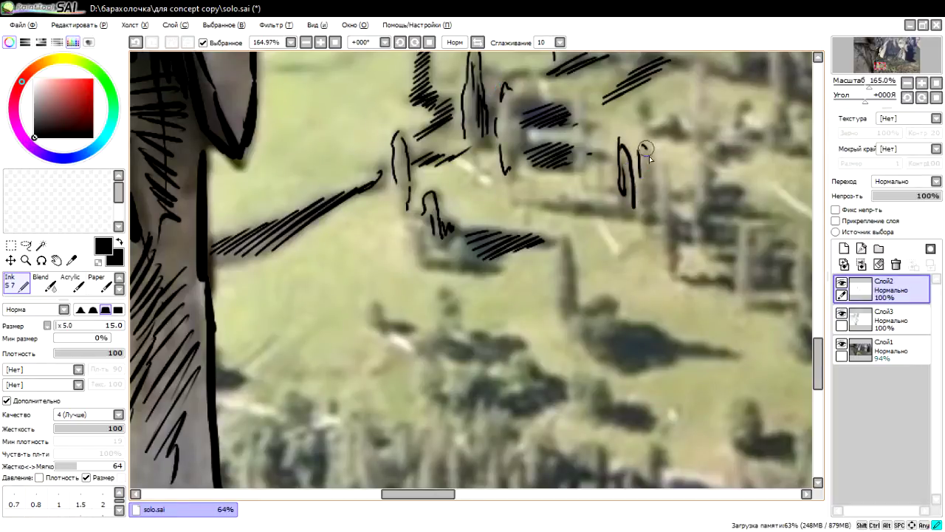
pyautogui.moveTo(646, 148)
pyautogui.mouseDown()
pyautogui.moveTo(650, 212)
pyautogui.moveTo(678, 269)
pyautogui.mouseUp()
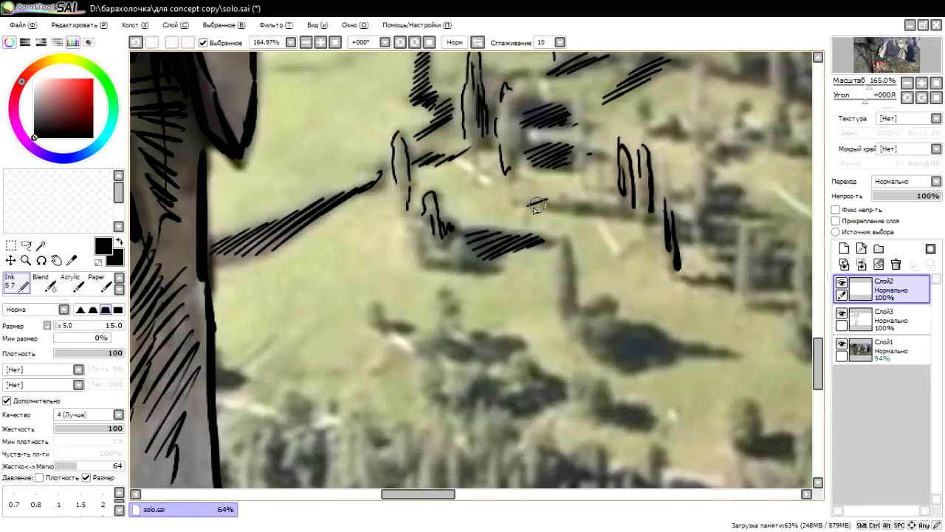
pyautogui.moveTo(537, 206); pyautogui.dragTo(623, 207)
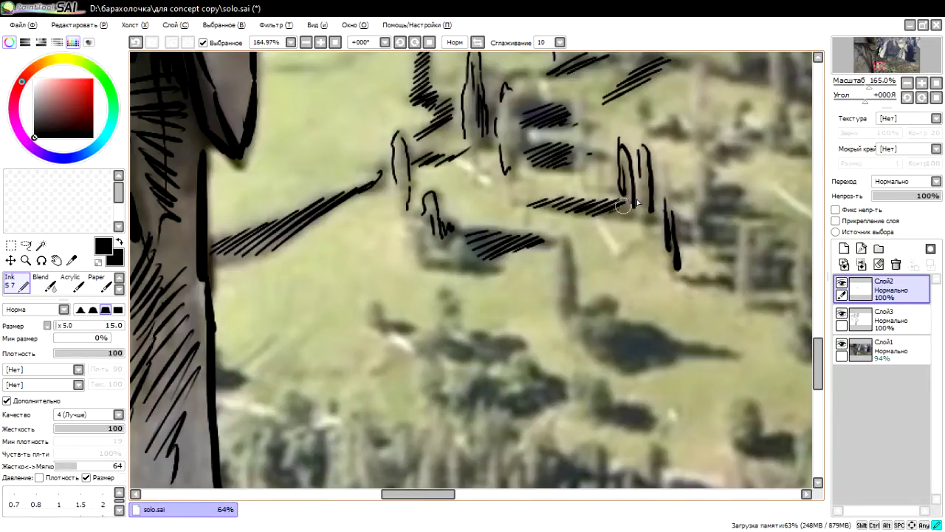
pyautogui.moveTo(565, 239)
pyautogui.mouseDown()
pyautogui.moveTo(572, 305)
pyautogui.moveTo(562, 294)
pyautogui.moveTo(670, 337)
pyautogui.moveTo(721, 342)
pyautogui.mouseUp()
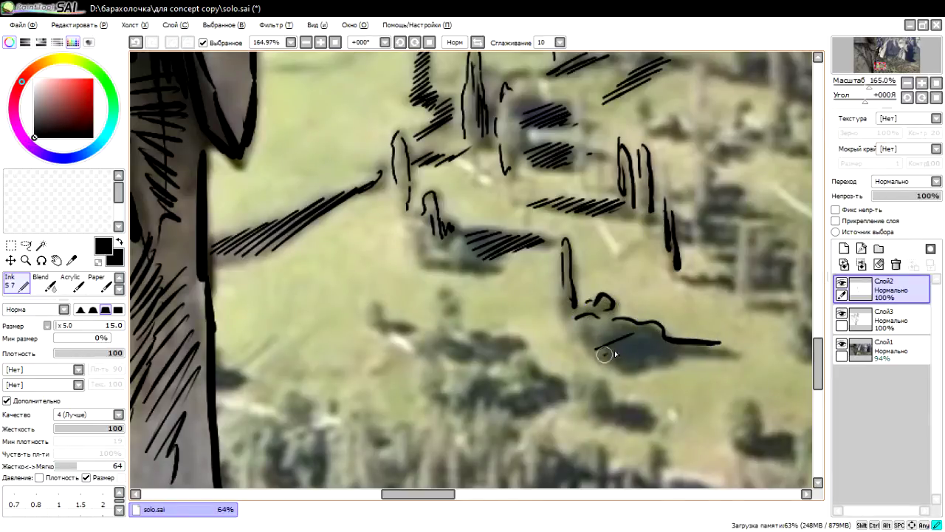
pyautogui.moveTo(602, 356); pyautogui.dragTo(658, 336)
pyautogui.moveTo(607, 363)
pyautogui.mouseDown()
pyautogui.moveTo(647, 347)
pyautogui.moveTo(725, 344)
pyautogui.mouseUp()
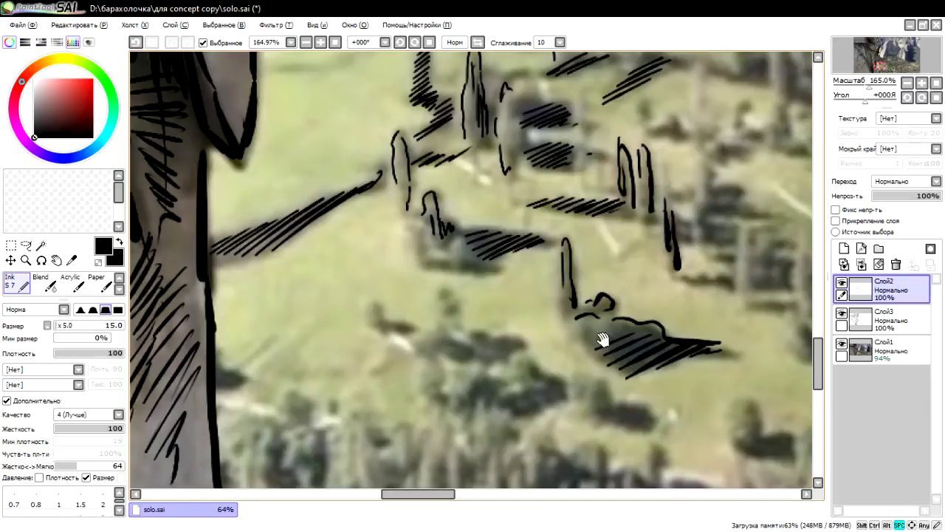
pyautogui.moveTo(532, 304)
pyautogui.mouseDown()
pyautogui.moveTo(492, 430)
pyautogui.moveTo(383, 430)
pyautogui.moveTo(318, 491)
pyautogui.mouseUp()
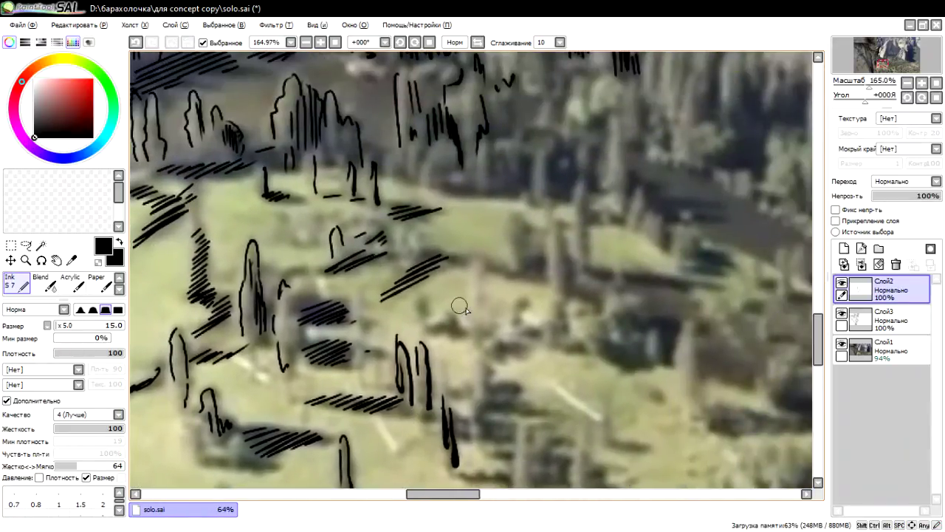
# Step: Outline a narrow meadow tree and its shadow, then add vertical hatches to the ridge trees
pyautogui.moveTo(430, 331)
pyautogui.mouseDown()
pyautogui.moveTo(452, 338)
pyautogui.moveTo(452, 322)
pyautogui.moveTo(464, 327)
pyautogui.moveTo(420, 300)
pyautogui.moveTo(425, 319)
pyautogui.mouseUp()
pyautogui.hotkey('ctrl', 'z')
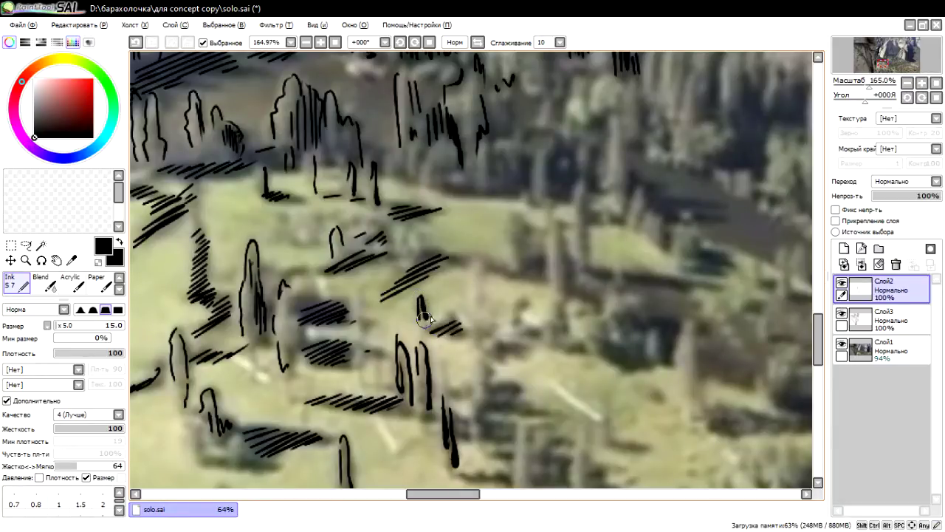
pyautogui.moveTo(482, 326)
pyautogui.mouseDown()
pyautogui.moveTo(480, 276)
pyautogui.moveTo(473, 324)
pyautogui.moveTo(517, 303)
pyautogui.moveTo(521, 325)
pyautogui.moveTo(539, 330)
pyautogui.mouseUp()
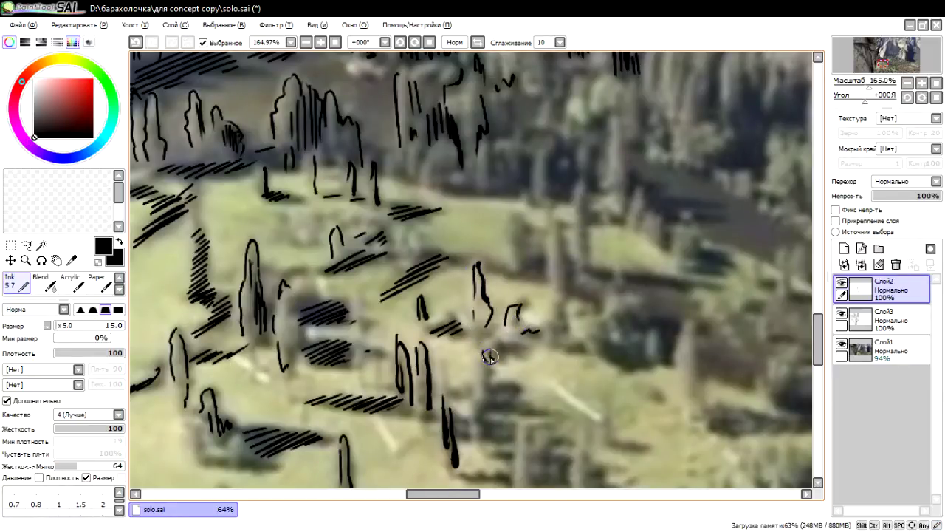
pyautogui.moveTo(485, 362)
pyautogui.mouseDown()
pyautogui.moveTo(527, 338)
pyautogui.moveTo(580, 342)
pyautogui.moveTo(563, 340)
pyautogui.mouseUp()
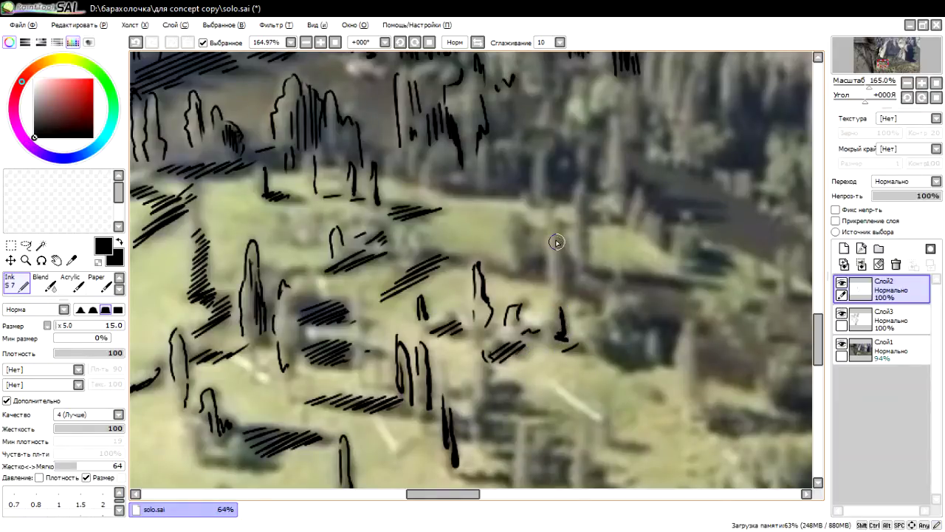
pyautogui.moveTo(560, 231)
pyautogui.mouseDown()
pyautogui.moveTo(580, 296)
pyautogui.moveTo(511, 214)
pyautogui.moveTo(529, 248)
pyautogui.mouseUp()
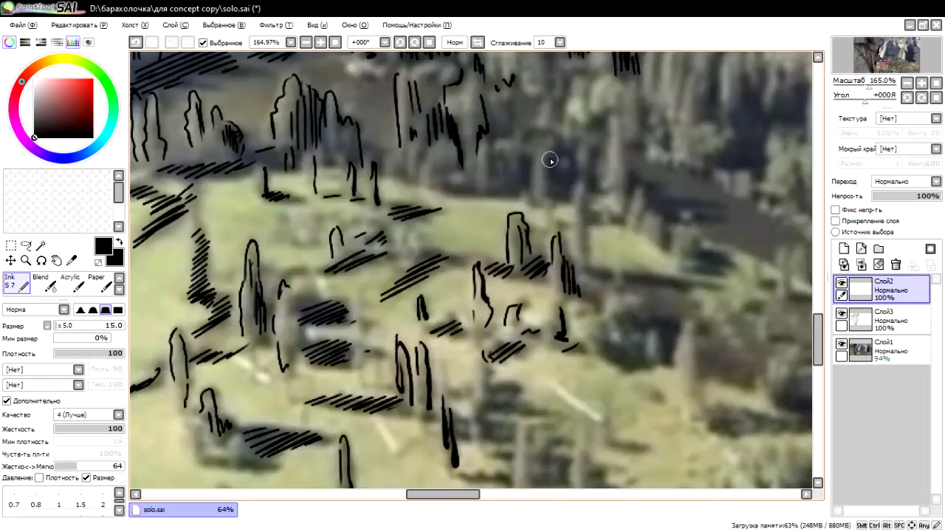
pyautogui.moveTo(552, 157)
pyautogui.mouseDown()
pyautogui.moveTo(556, 201)
pyautogui.moveTo(576, 189)
pyautogui.moveTo(540, 201)
pyautogui.moveTo(497, 293)
pyautogui.mouseUp()
# Step: Ink a curved tree outline and short vertical hatches along the dark tree line
pyautogui.moveTo(509, 235)
pyautogui.mouseDown()
pyautogui.moveTo(517, 275)
pyautogui.moveTo(530, 248)
pyautogui.moveTo(540, 275)
pyautogui.mouseUp()
pyautogui.moveTo(567, 244); pyautogui.dragTo(564, 275)
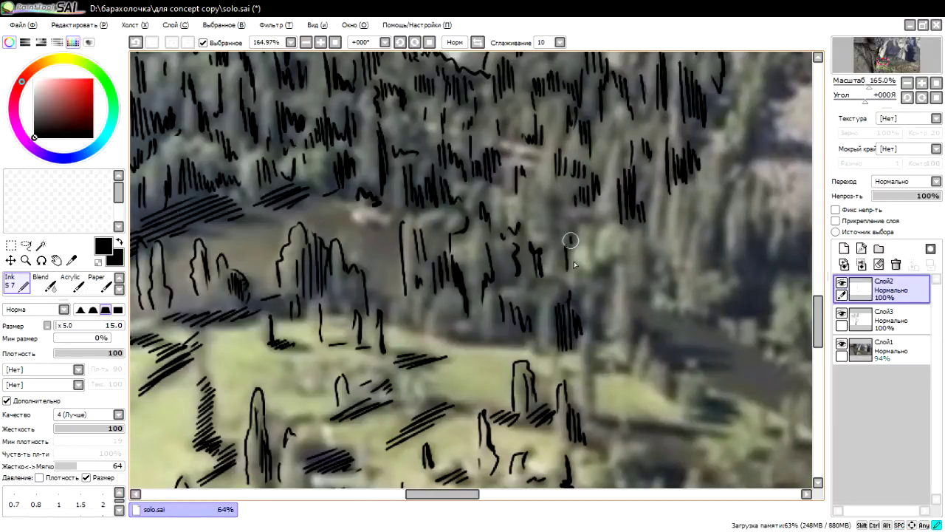
pyautogui.moveTo(575, 215)
pyautogui.mouseDown()
pyautogui.moveTo(573, 263)
pyautogui.moveTo(586, 294)
pyautogui.moveTo(607, 304)
pyautogui.moveTo(600, 242)
pyautogui.moveTo(546, 195)
pyautogui.moveTo(492, 274)
pyautogui.mouseUp()
pyautogui.hscroll(1, 494, 202)
pyautogui.hscroll(1, 460, 247)
pyautogui.moveTo(486, 315); pyautogui.dragTo(490, 292)
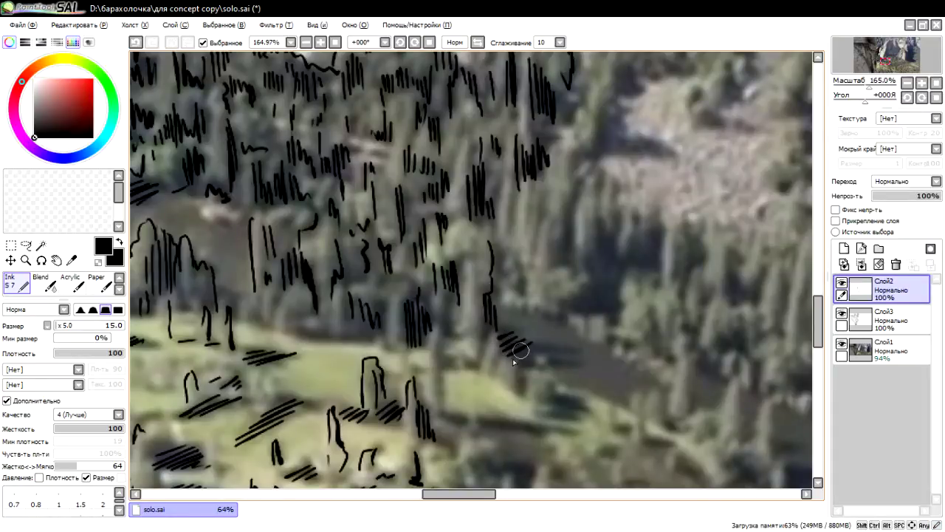
# Step: Hatch the shadow band and rocky clearing diagonally, and outline a tall tree edge
pyautogui.moveTo(521, 351)
pyautogui.mouseDown()
pyautogui.moveTo(549, 344)
pyautogui.moveTo(569, 360)
pyautogui.mouseUp()
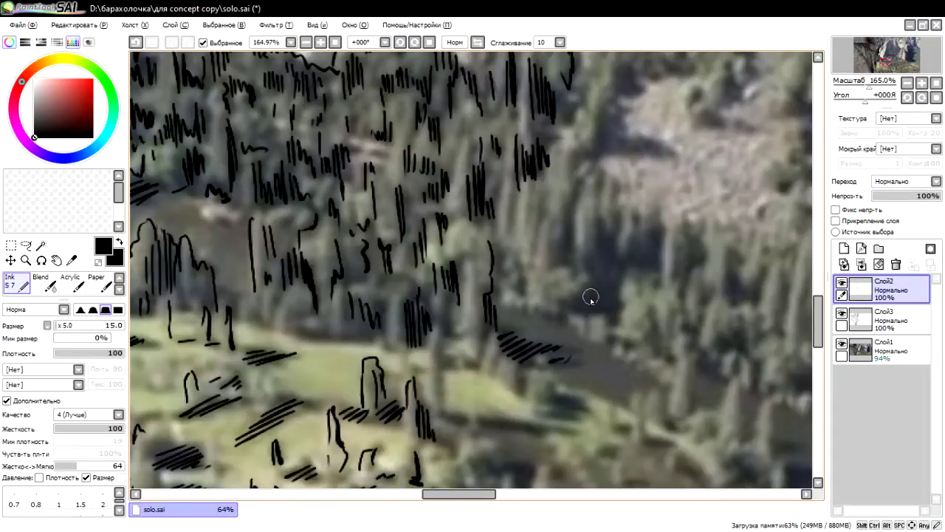
pyautogui.moveTo(566, 221)
pyautogui.mouseDown()
pyautogui.moveTo(564, 255)
pyautogui.moveTo(583, 180)
pyautogui.mouseUp()
pyautogui.moveTo(601, 265)
pyautogui.mouseDown()
pyautogui.moveTo(605, 220)
pyautogui.moveTo(617, 217)
pyautogui.mouseUp()
pyautogui.moveTo(595, 158)
pyautogui.mouseDown()
pyautogui.moveTo(554, 238)
pyautogui.moveTo(589, 210)
pyautogui.moveTo(598, 218)
pyautogui.mouseUp()
pyautogui.moveTo(588, 241)
pyautogui.mouseDown()
pyautogui.moveTo(608, 221)
pyautogui.moveTo(616, 226)
pyautogui.mouseUp()
pyautogui.moveTo(605, 241)
pyautogui.mouseDown()
pyautogui.moveTo(687, 190)
pyautogui.moveTo(690, 198)
pyautogui.moveTo(703, 154)
pyautogui.mouseUp()
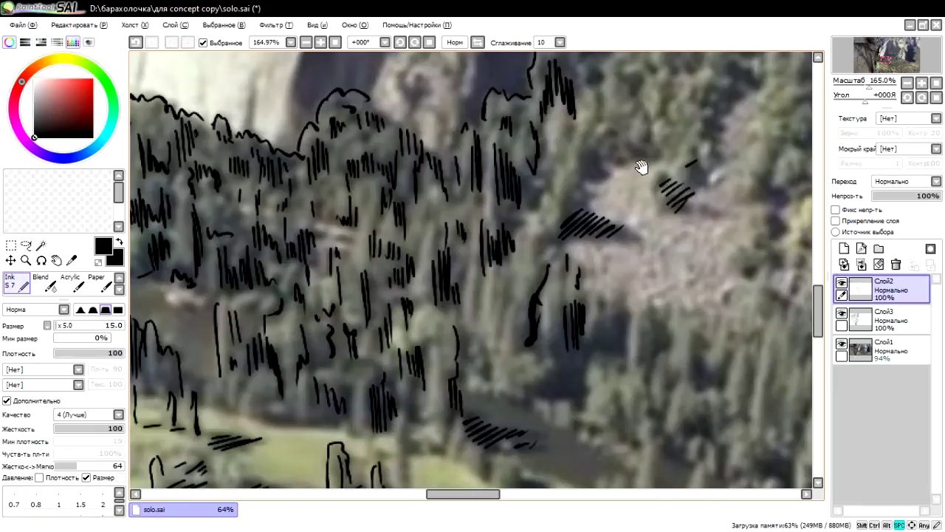
pyautogui.moveTo(644, 165)
pyautogui.mouseDown()
pyautogui.moveTo(556, 214)
pyautogui.moveTo(583, 209)
pyautogui.mouseUp()
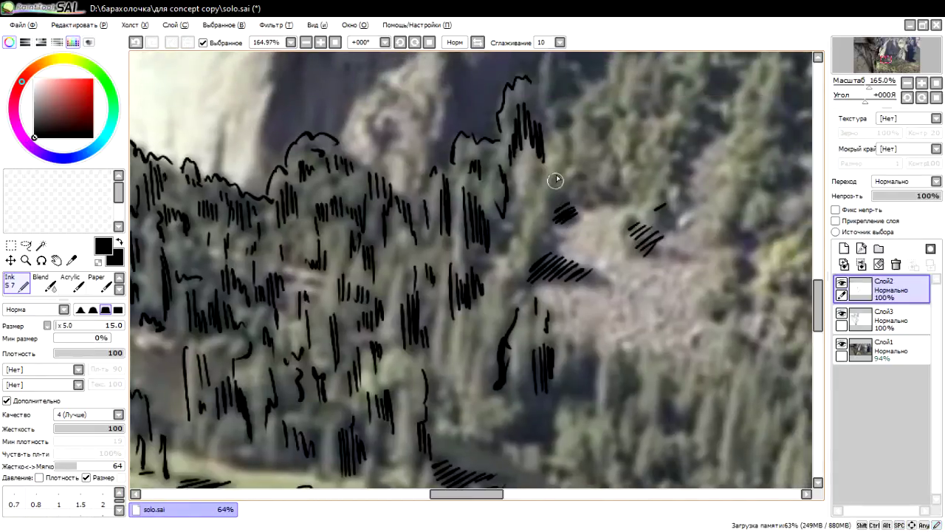
pyautogui.moveTo(555, 169); pyautogui.dragTo(556, 208)
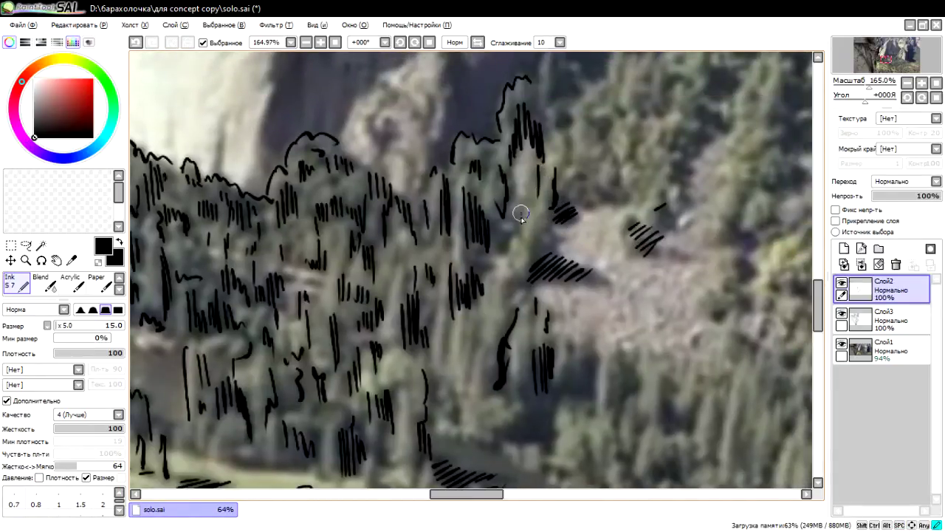
# Step: Add long vertical strokes down the dark trees on the slope toward the lakeshore
pyautogui.moveTo(503, 258)
pyautogui.mouseDown()
pyautogui.moveTo(507, 310)
pyautogui.moveTo(517, 275)
pyautogui.mouseUp()
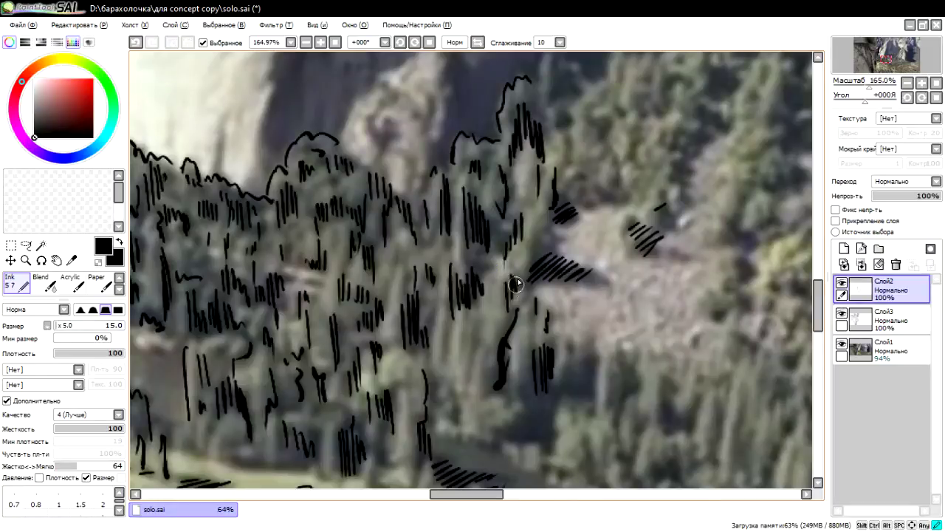
pyautogui.moveTo(473, 316); pyautogui.dragTo(466, 385)
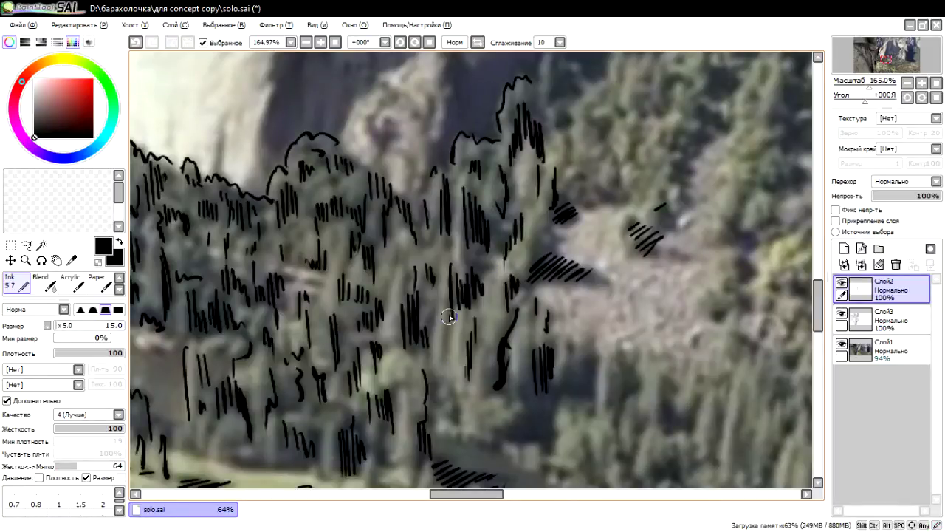
pyautogui.moveTo(448, 309)
pyautogui.mouseDown()
pyautogui.moveTo(453, 419)
pyautogui.moveTo(401, 258)
pyautogui.mouseUp()
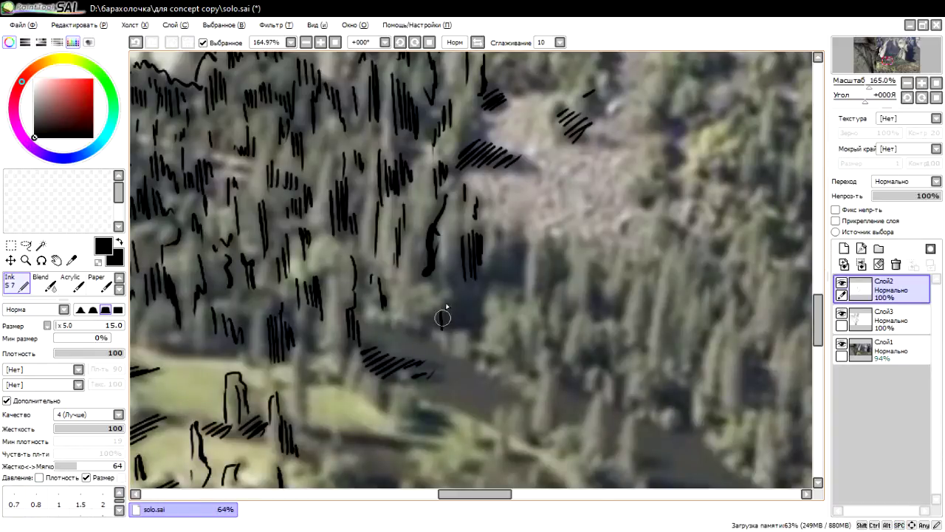
pyautogui.moveTo(449, 295)
pyautogui.mouseDown()
pyautogui.moveTo(452, 336)
pyautogui.moveTo(480, 344)
pyautogui.mouseUp()
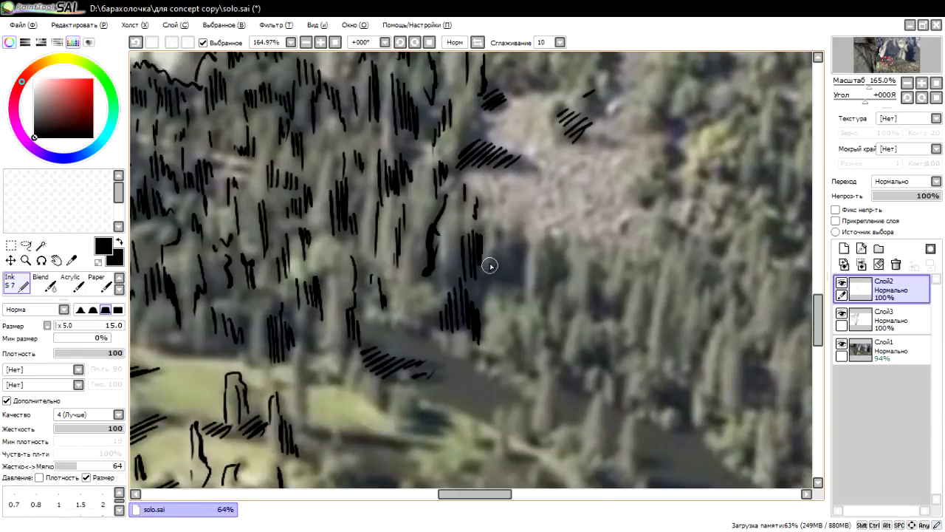
pyautogui.moveTo(496, 260); pyautogui.dragTo(498, 284)
pyautogui.moveTo(517, 243); pyautogui.dragTo(519, 295)
pyautogui.moveTo(523, 244)
pyautogui.mouseDown()
pyautogui.moveTo(526, 301)
pyautogui.moveTo(559, 347)
pyautogui.moveTo(555, 375)
pyautogui.mouseUp()
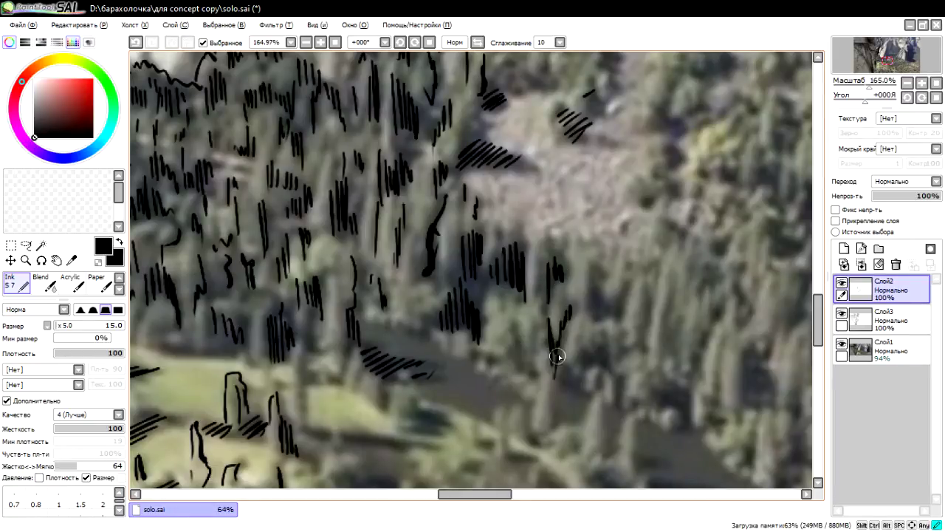
pyautogui.moveTo(543, 340); pyautogui.dragTo(521, 245)
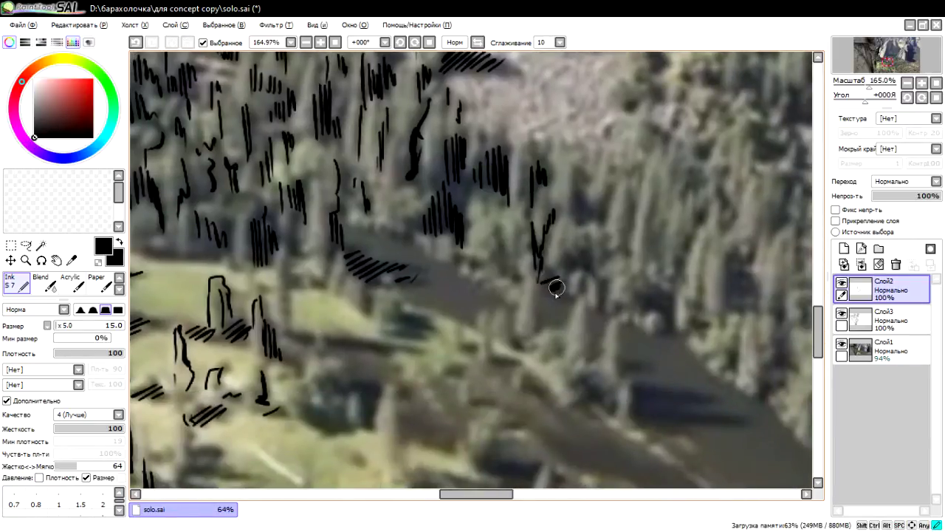
# Step: Undo the stray long diagonal line and diagonally hatch the dark band's shadow
pyautogui.moveTo(574, 282); pyautogui.dragTo(490, 145)
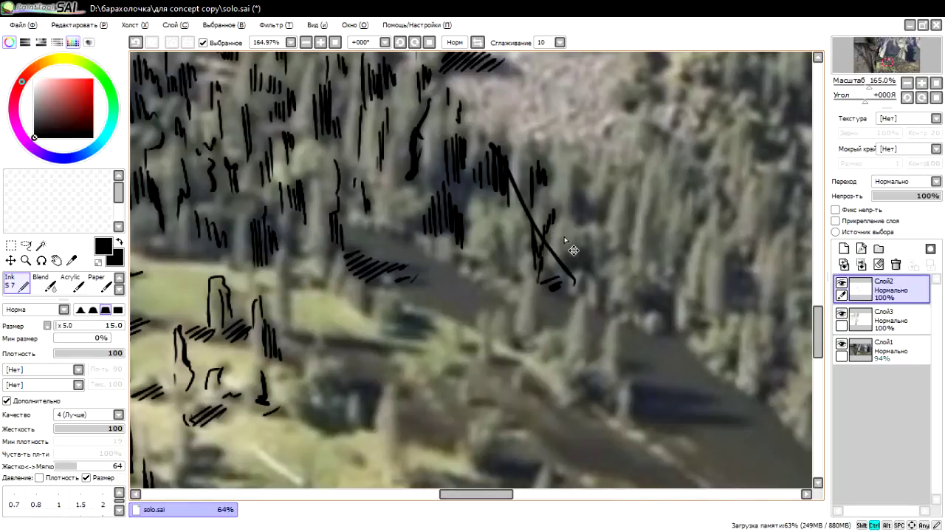
pyautogui.hotkey('ctrl', 'z')
pyautogui.moveTo(616, 270); pyautogui.dragTo(553, 106)
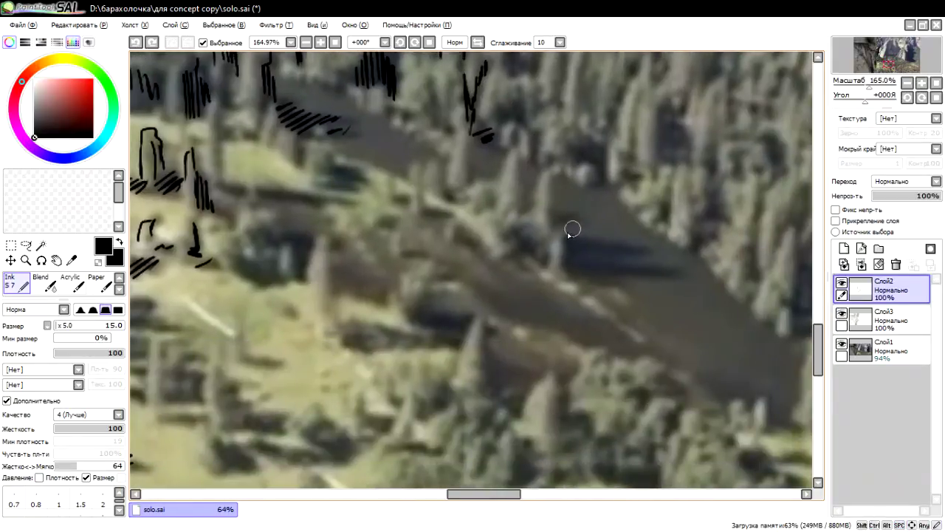
pyautogui.moveTo(568, 246)
pyautogui.mouseDown()
pyautogui.moveTo(583, 238)
pyautogui.moveTo(632, 243)
pyautogui.mouseUp()
pyautogui.moveTo(571, 271); pyautogui.dragTo(654, 236)
# Step: Fill the first meadow tree shadow with stacked rows of diagonal hatching
pyautogui.moveTo(627, 289); pyautogui.dragTo(468, 239)
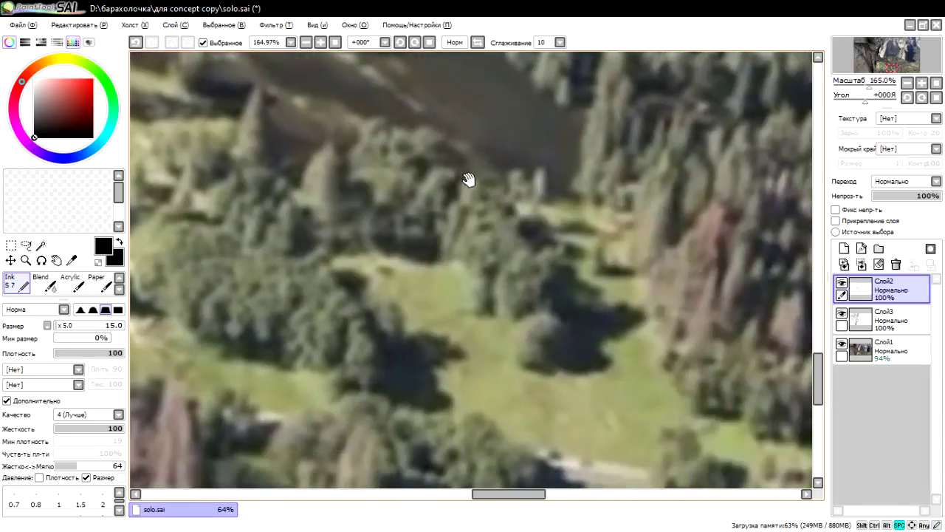
pyautogui.moveTo(552, 285); pyautogui.dragTo(577, 278)
pyautogui.moveTo(551, 290); pyautogui.dragTo(580, 281)
pyautogui.moveTo(549, 295); pyautogui.dragTo(591, 289)
pyautogui.moveTo(550, 309); pyautogui.dragTo(602, 302)
pyautogui.moveTo(562, 323); pyautogui.dragTo(611, 304)
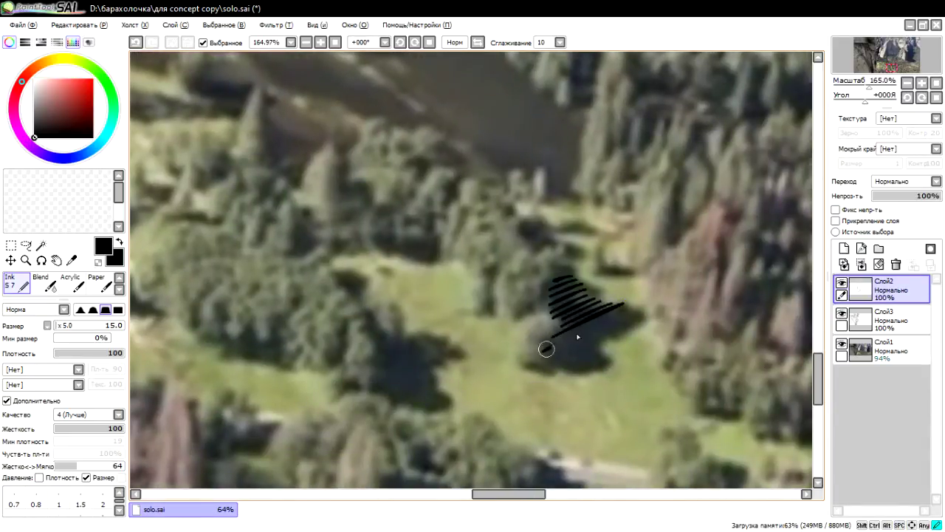
pyautogui.moveTo(548, 339); pyautogui.dragTo(626, 310)
pyautogui.moveTo(545, 353); pyautogui.dragTo(620, 325)
pyautogui.moveTo(548, 369); pyautogui.dragTo(612, 336)
# Step: Hatch the second tree shadow from its top down to its bottom tip
pyautogui.moveTo(579, 377); pyautogui.dragTo(611, 356)
pyautogui.moveTo(516, 325); pyautogui.dragTo(633, 280)
pyautogui.moveTo(454, 236); pyautogui.dragTo(471, 231)
pyautogui.moveTo(454, 241); pyautogui.dragTo(475, 235)
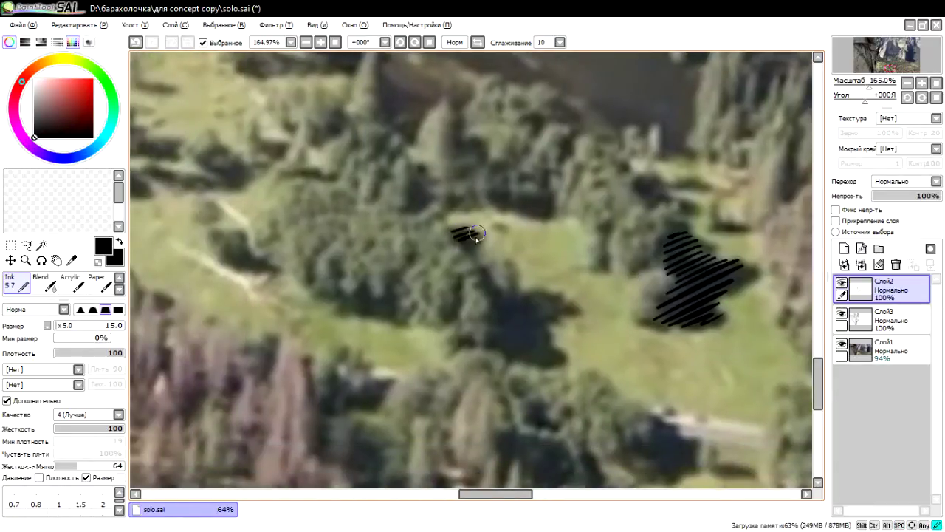
pyautogui.moveTo(478, 273); pyautogui.dragTo(506, 283)
pyautogui.moveTo(488, 296); pyautogui.dragTo(537, 294)
pyautogui.moveTo(484, 321); pyautogui.dragTo(542, 299)
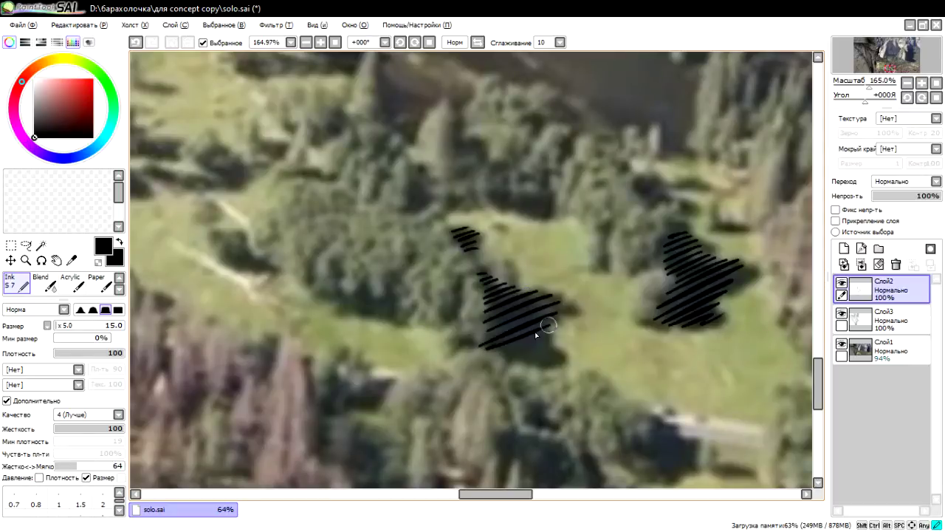
pyautogui.moveTo(542, 359); pyautogui.dragTo(563, 355)
# Step: Hatch the shadow behind the upper trees and a row along a small bush shadow
pyautogui.moveTo(643, 189); pyautogui.dragTo(703, 181)
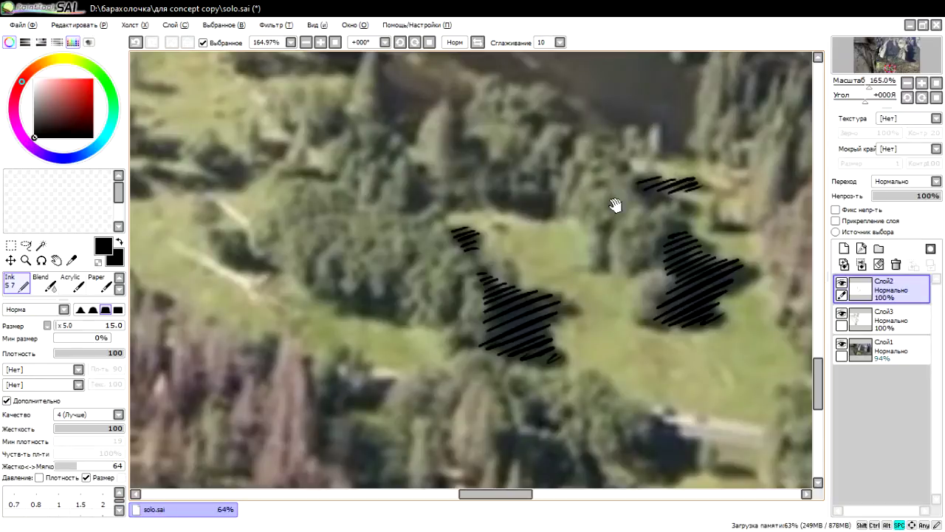
pyautogui.moveTo(612, 205)
pyautogui.mouseDown()
pyautogui.moveTo(649, 279)
pyautogui.moveTo(662, 285)
pyautogui.mouseUp()
pyautogui.moveTo(320, 219)
pyautogui.mouseDown()
pyautogui.moveTo(347, 207)
pyautogui.moveTo(367, 212)
pyautogui.moveTo(388, 194)
pyautogui.mouseUp()
pyautogui.moveTo(376, 206); pyautogui.dragTo(410, 198)
pyautogui.moveTo(399, 211); pyautogui.dragTo(432, 201)
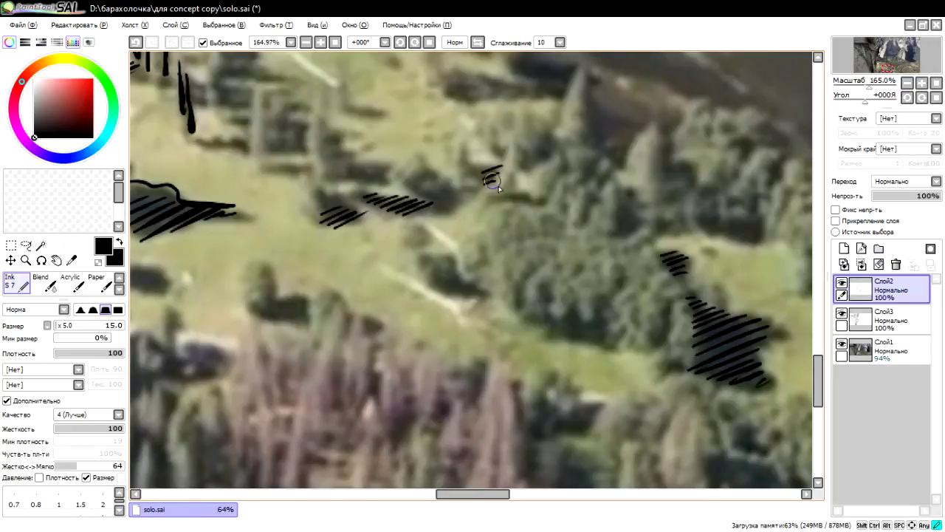
# Step: Add short hatch strokes to small meadow bush shadows and the right-hand shadow
pyautogui.moveTo(485, 177); pyautogui.dragTo(501, 171)
pyautogui.moveTo(484, 183); pyautogui.dragTo(497, 177)
pyautogui.moveTo(442, 294)
pyautogui.mouseDown()
pyautogui.moveTo(595, 217)
pyautogui.moveTo(607, 224)
pyautogui.mouseUp()
pyautogui.moveTo(672, 274); pyautogui.dragTo(697, 266)
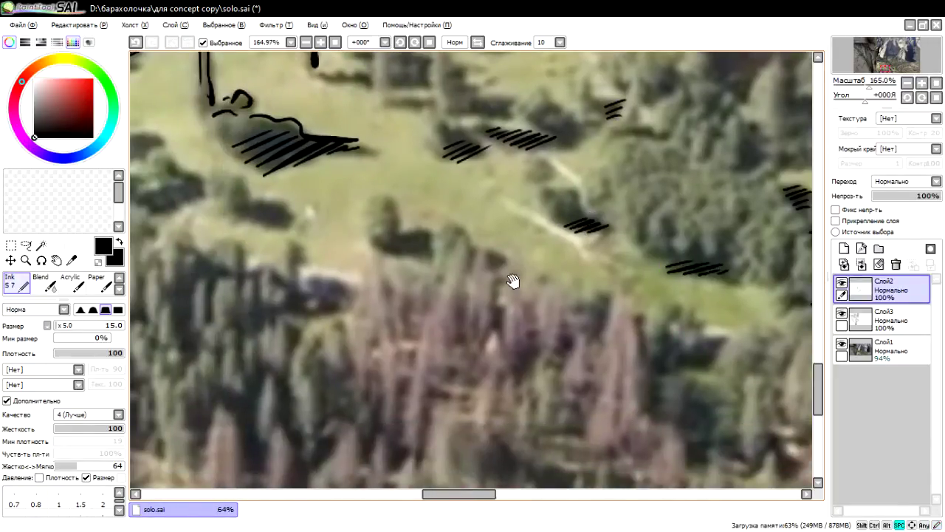
pyautogui.moveTo(513, 279); pyautogui.dragTo(549, 258)
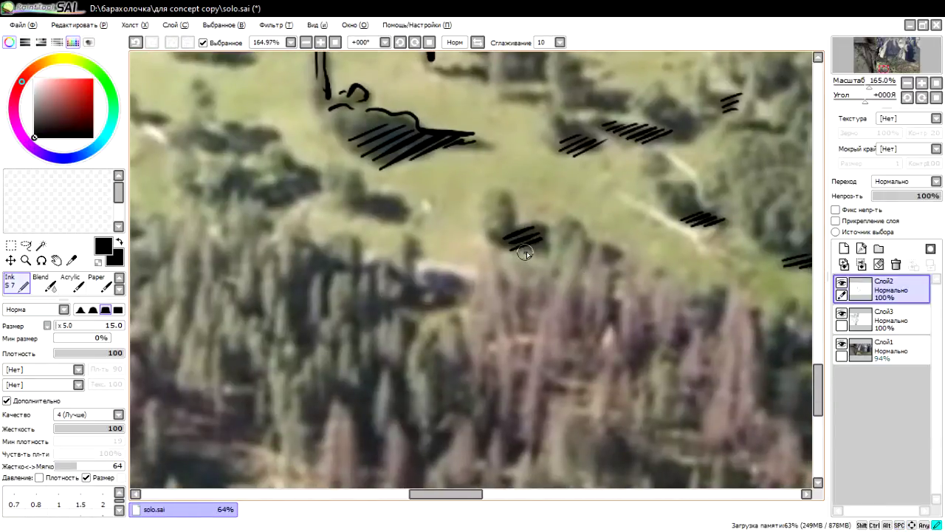
pyautogui.moveTo(347, 251); pyautogui.dragTo(501, 296)
# Step: Hatch bush shadows on the upper meadow, near the forest edge and below the cliff
pyautogui.moveTo(505, 251)
pyautogui.mouseDown()
pyautogui.moveTo(529, 241)
pyautogui.moveTo(547, 253)
pyautogui.mouseUp()
pyautogui.moveTo(560, 341)
pyautogui.mouseDown()
pyautogui.moveTo(599, 322)
pyautogui.moveTo(624, 323)
pyautogui.mouseUp()
pyautogui.moveTo(600, 344); pyautogui.dragTo(625, 330)
pyautogui.moveTo(401, 252); pyautogui.dragTo(500, 293)
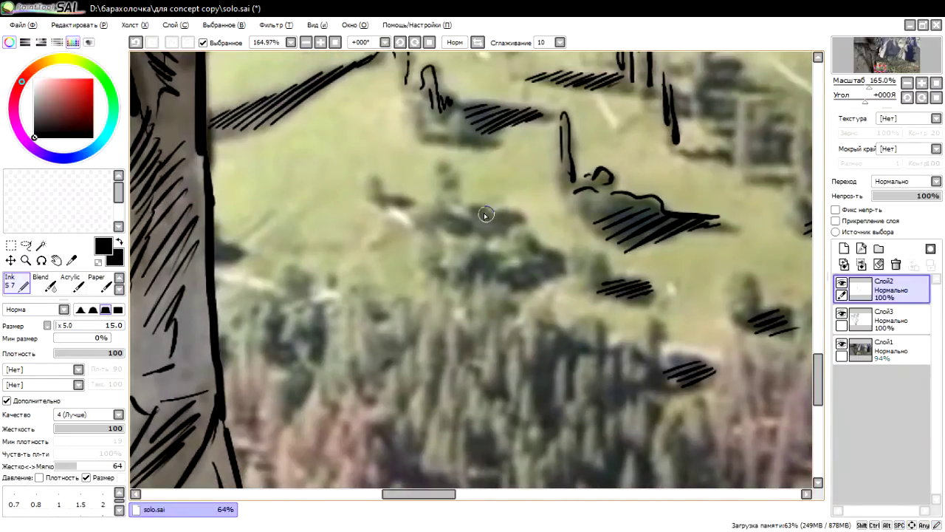
pyautogui.moveTo(487, 221); pyautogui.dragTo(521, 214)
pyautogui.moveTo(489, 226); pyautogui.dragTo(526, 223)
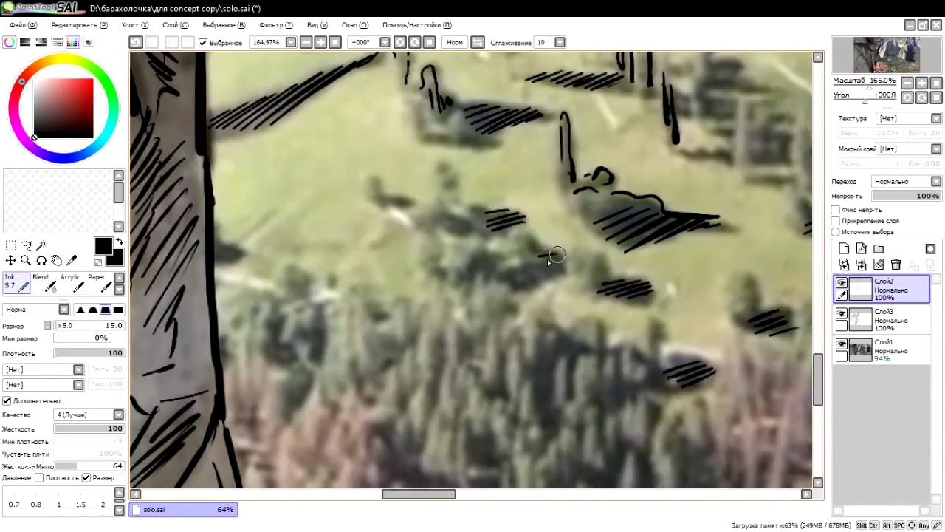
# Step: Hatch another small bush shadow, discarding the stray long tapered line
pyautogui.moveTo(541, 262); pyautogui.dragTo(568, 260)
pyautogui.moveTo(536, 276); pyautogui.dragTo(570, 266)
pyautogui.moveTo(427, 274); pyautogui.dragTo(520, 297)
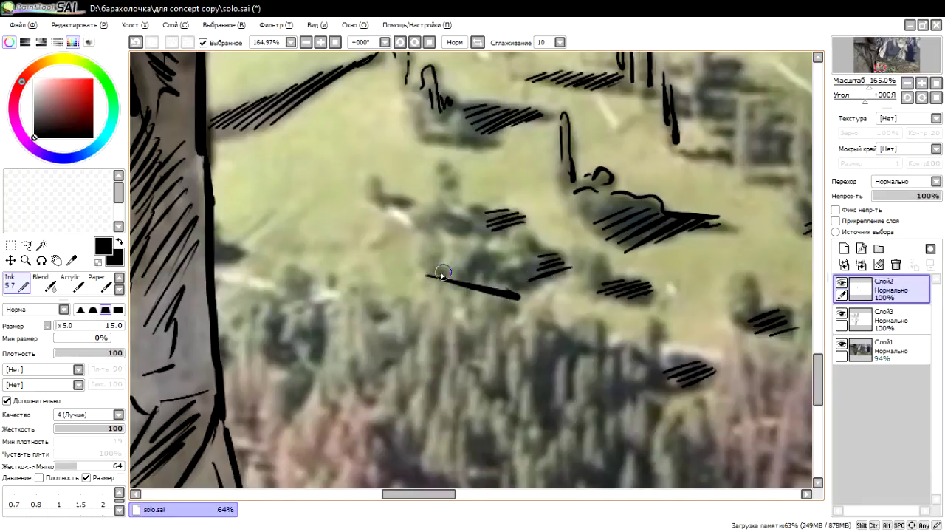
pyautogui.hotkey('ctrl', 'z')
pyautogui.moveTo(454, 262); pyautogui.dragTo(502, 306)
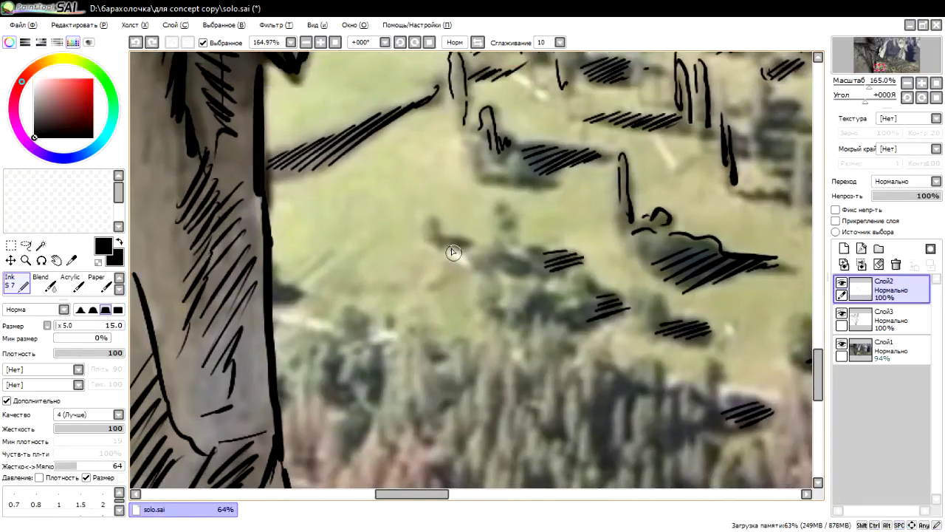
pyautogui.moveTo(442, 241); pyautogui.dragTo(457, 247)
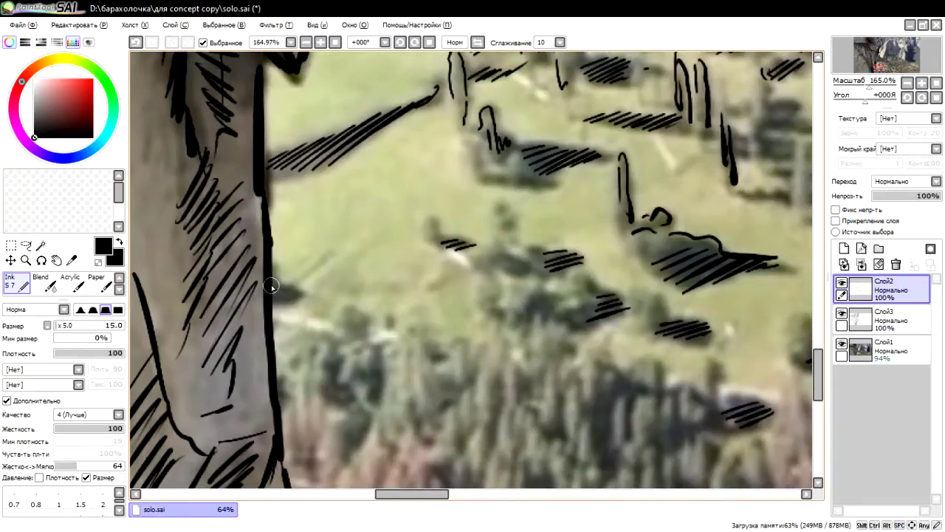
# Step: Add short hatch strokes beside the lower meadow tree shadows
pyautogui.moveTo(587, 254)
pyautogui.mouseDown()
pyautogui.moveTo(390, 386)
pyautogui.moveTo(434, 354)
pyautogui.mouseUp()
pyautogui.moveTo(287, 346); pyautogui.dragTo(384, 343)
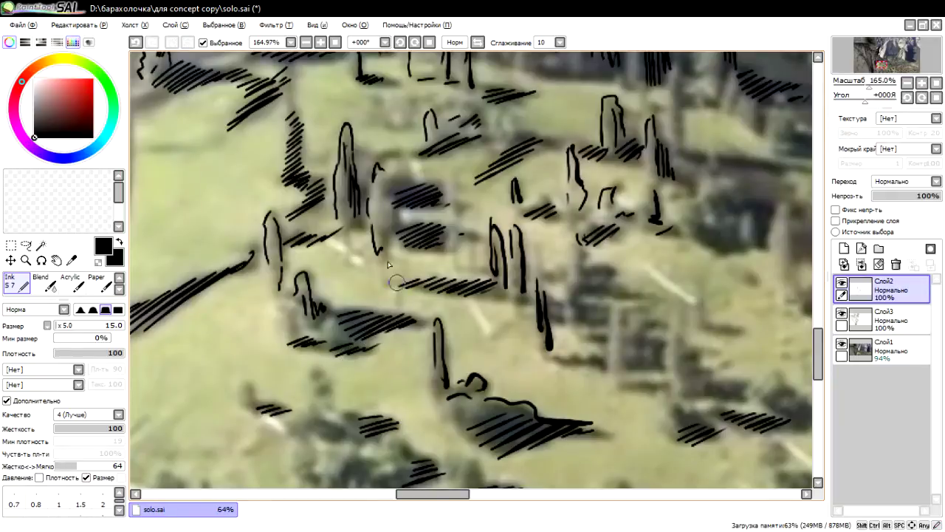
pyautogui.moveTo(356, 251)
pyautogui.mouseDown()
pyautogui.moveTo(326, 314)
pyautogui.moveTo(329, 281)
pyautogui.mouseUp()
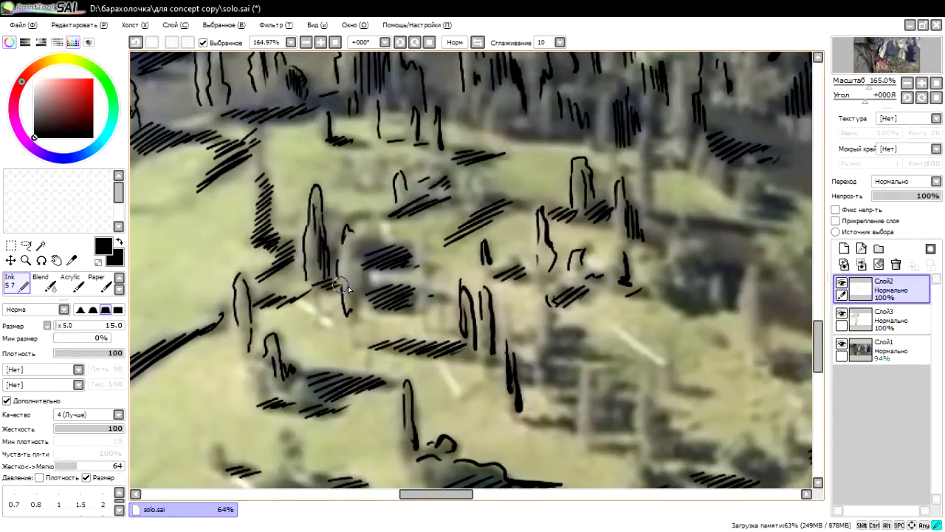
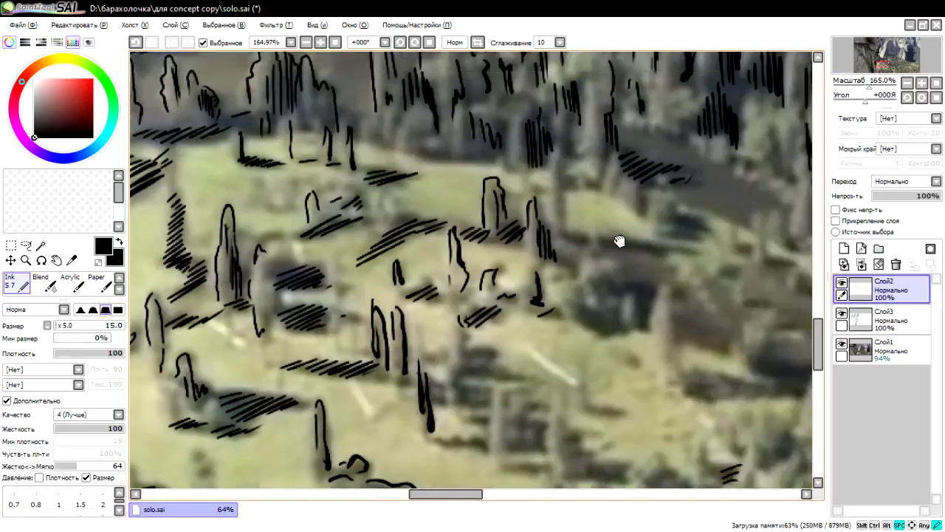
# Step: Ink diagonal hatching over the tree shadows, with short strokes along the valley and clearing
pyautogui.moveTo(661, 157)
pyautogui.mouseDown()
pyautogui.moveTo(491, 201)
pyautogui.moveTo(511, 213)
pyautogui.mouseUp()
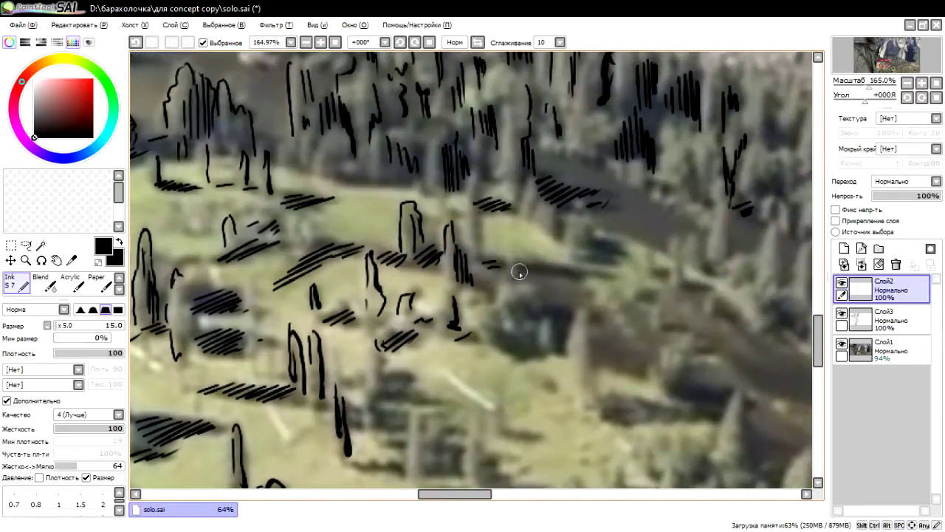
pyautogui.moveTo(519, 272)
pyautogui.mouseDown()
pyautogui.moveTo(595, 263)
pyautogui.moveTo(424, 332)
pyautogui.moveTo(342, 320)
pyautogui.mouseUp()
pyautogui.moveTo(477, 311); pyautogui.dragTo(391, 241)
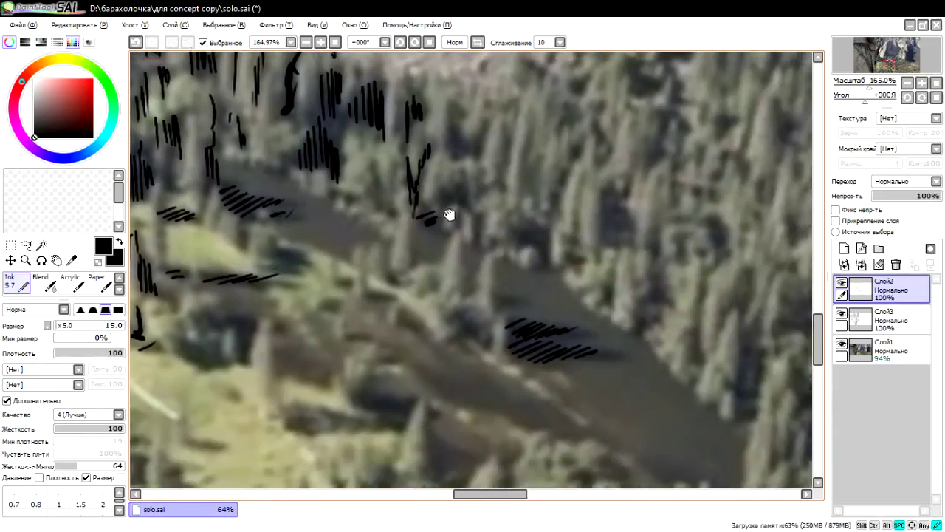
pyautogui.moveTo(471, 287); pyautogui.dragTo(487, 291)
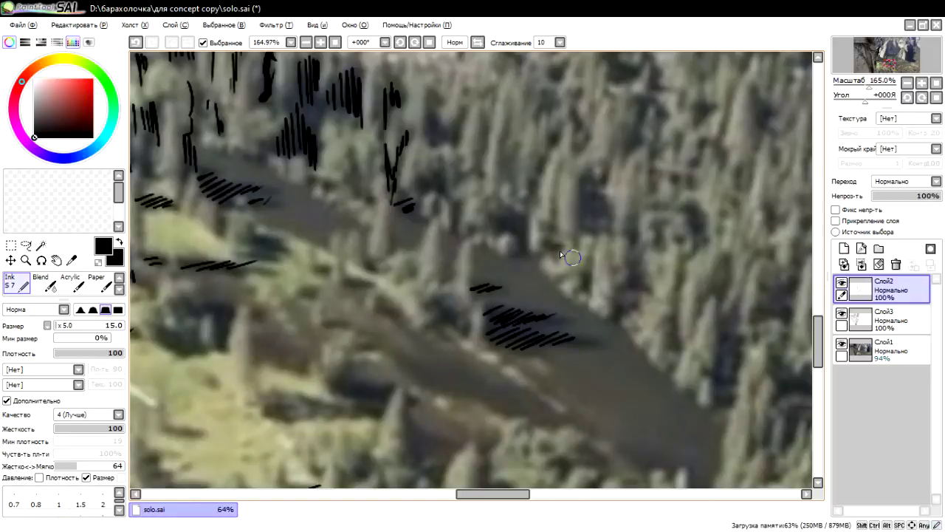
pyautogui.moveTo(545, 268); pyautogui.dragTo(416, 116)
pyautogui.moveTo(493, 221)
pyautogui.mouseDown()
pyautogui.moveTo(500, 140)
pyautogui.moveTo(530, 79)
pyautogui.mouseUp()
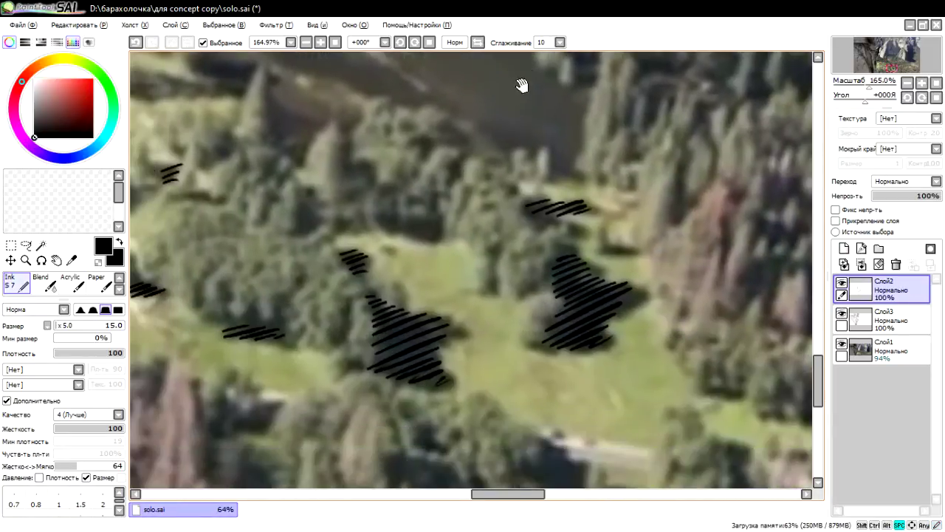
pyautogui.moveTo(389, 229); pyautogui.dragTo(408, 223)
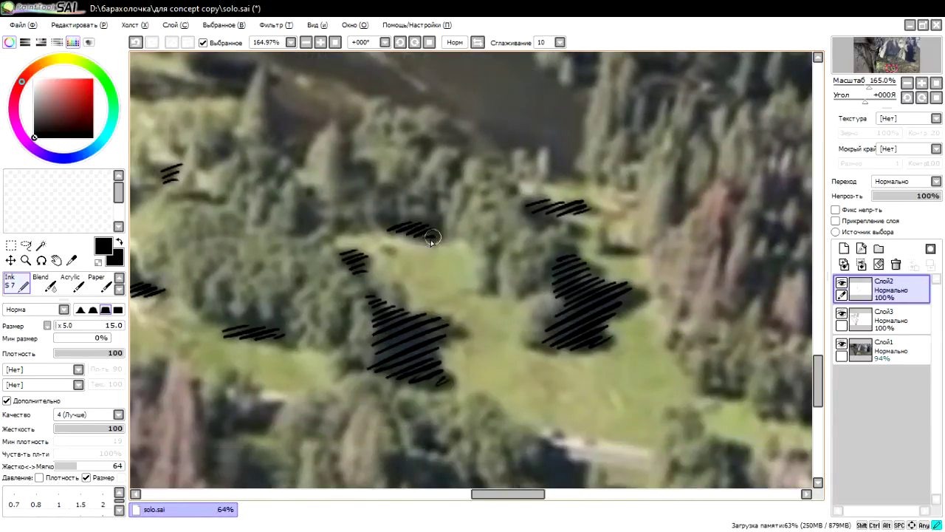
# Step: Hatch the dark tree in the clearing, extending the lines rightward and below the clearing
pyautogui.scroll(-2, 559, 205)
pyautogui.scroll(-3, 581, 271)
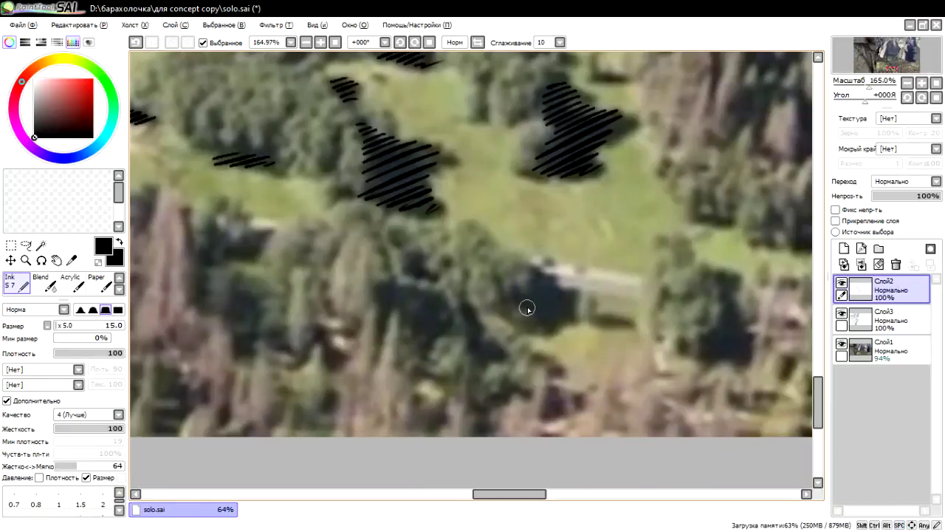
pyautogui.moveTo(526, 308)
pyautogui.mouseDown()
pyautogui.moveTo(566, 302)
pyautogui.moveTo(554, 319)
pyautogui.moveTo(640, 316)
pyautogui.mouseUp()
pyautogui.moveTo(629, 268); pyautogui.dragTo(381, 283)
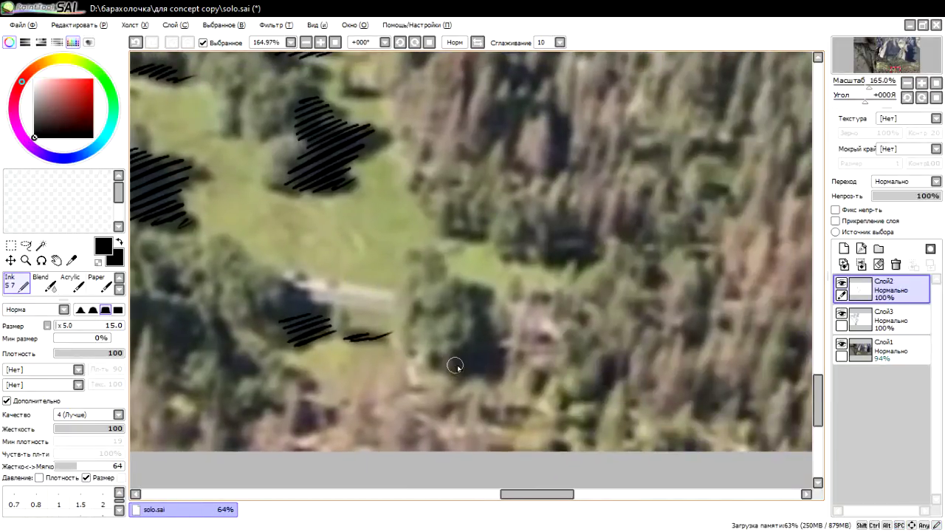
pyautogui.scroll(1, 519, 340)
pyautogui.scroll(1, 461, 342)
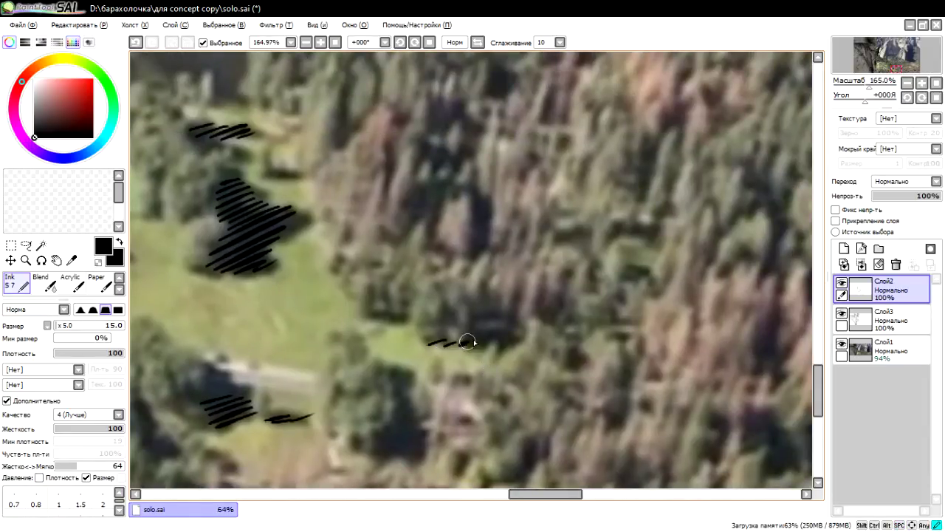
pyautogui.moveTo(496, 342)
pyautogui.mouseDown()
pyautogui.moveTo(521, 332)
pyautogui.moveTo(306, 217)
pyautogui.moveTo(357, 275)
pyautogui.mouseUp()
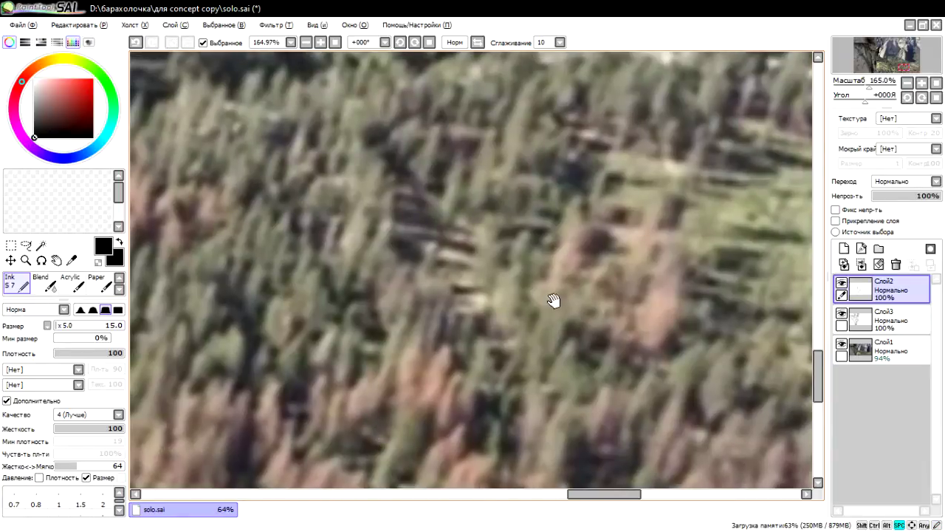
# Step: Draw a row of short horizontal hatch strokes across the lower slope
pyautogui.moveTo(555, 300); pyautogui.dragTo(249, 359)
pyautogui.moveTo(398, 300); pyautogui.dragTo(549, 338)
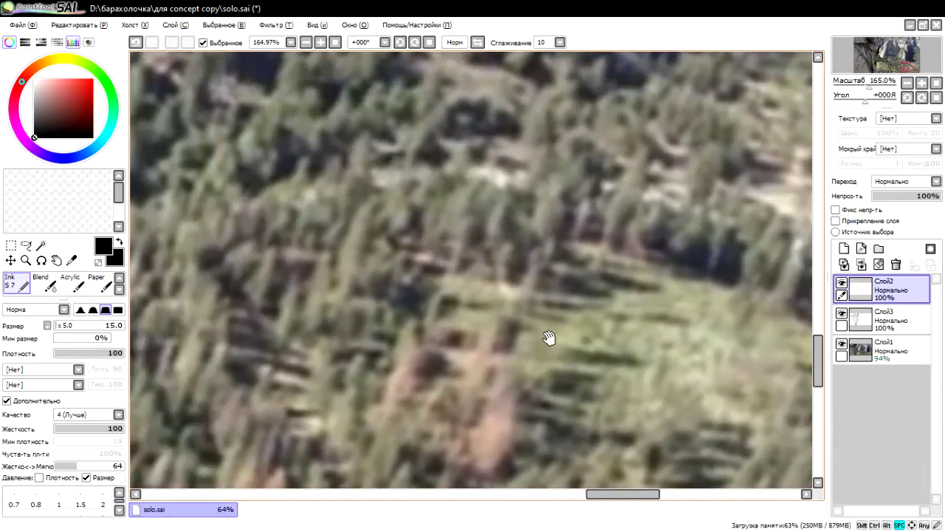
pyautogui.moveTo(615, 277); pyautogui.dragTo(657, 286)
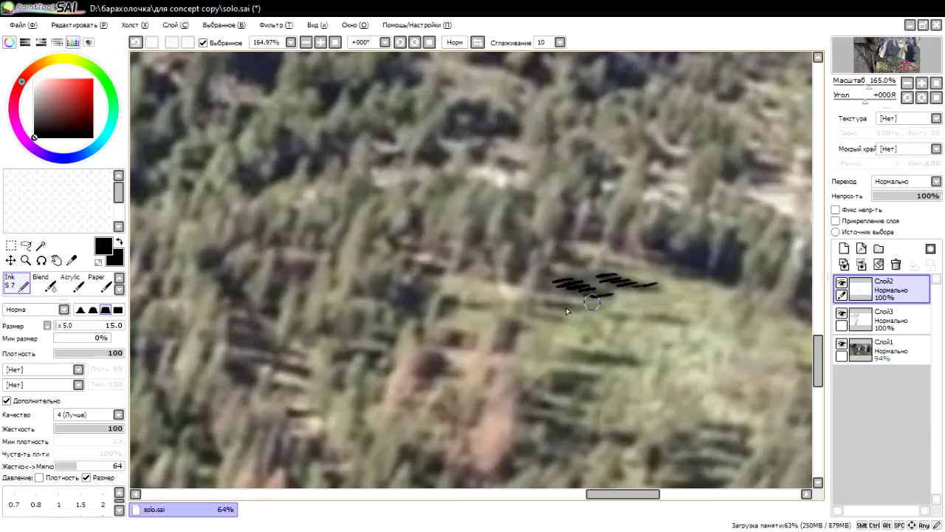
pyautogui.moveTo(534, 302); pyautogui.dragTo(694, 316)
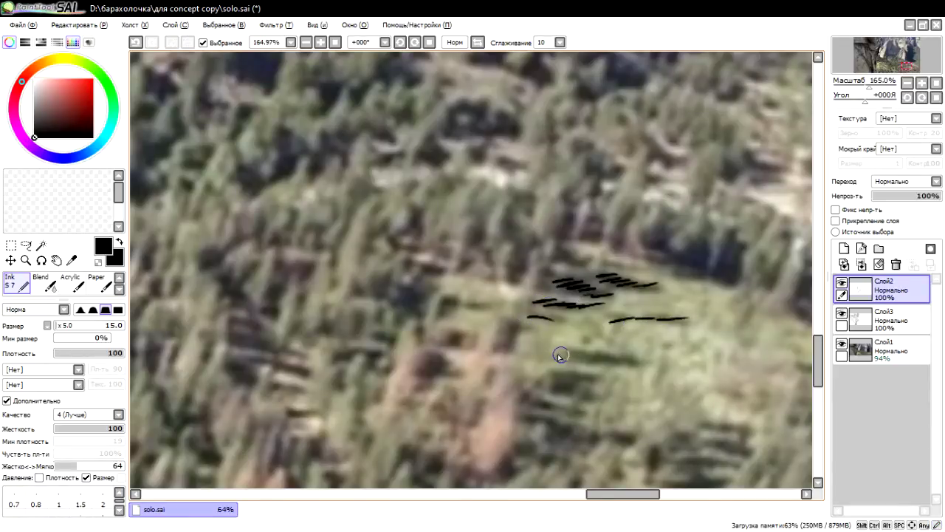
pyautogui.moveTo(560, 356)
pyautogui.mouseDown()
pyautogui.moveTo(641, 356)
pyautogui.moveTo(670, 232)
pyautogui.mouseUp()
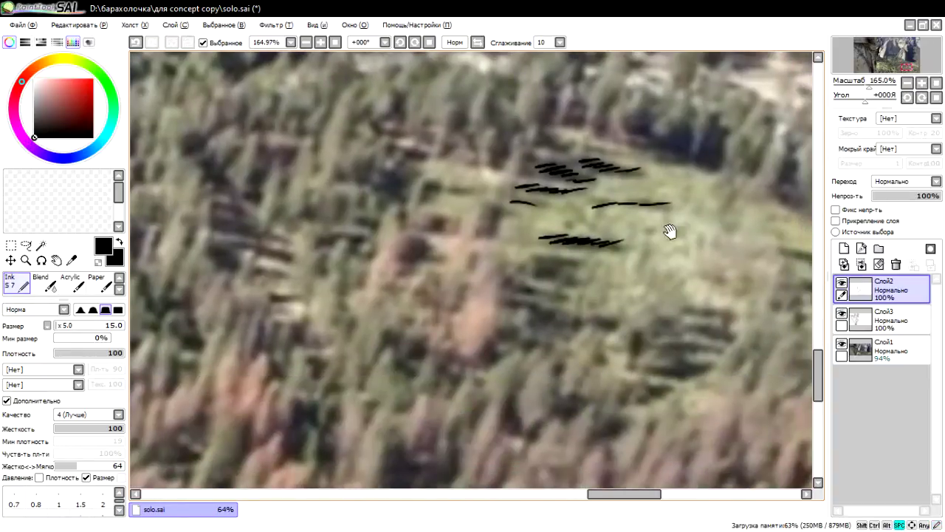
pyautogui.moveTo(701, 310); pyautogui.dragTo(752, 330)
# Step: Lengthen existing slope hatches and add long and short strokes across the meadow
pyautogui.moveTo(659, 347); pyautogui.dragTo(729, 345)
pyautogui.moveTo(652, 364); pyautogui.dragTo(700, 369)
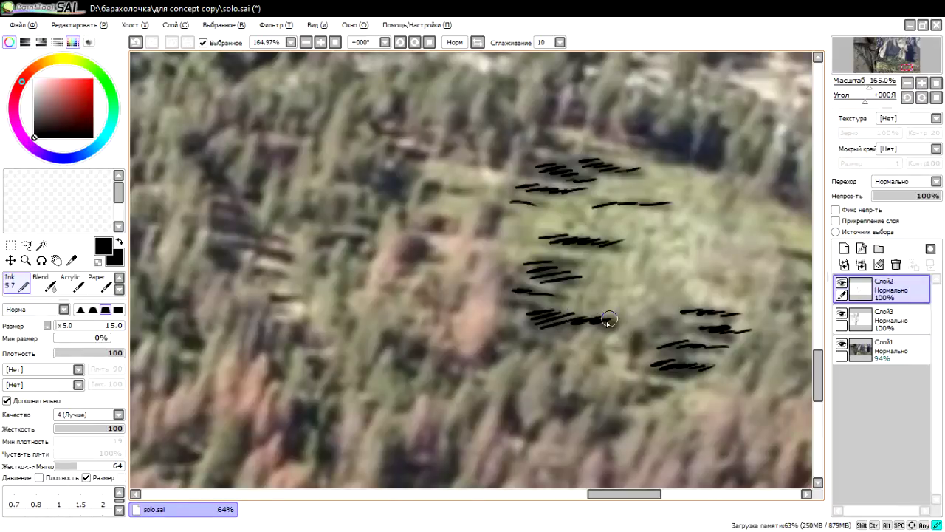
pyautogui.moveTo(609, 319); pyautogui.dragTo(627, 319)
pyautogui.moveTo(237, 247)
pyautogui.mouseDown()
pyautogui.moveTo(303, 255)
pyautogui.moveTo(301, 233)
pyautogui.mouseUp()
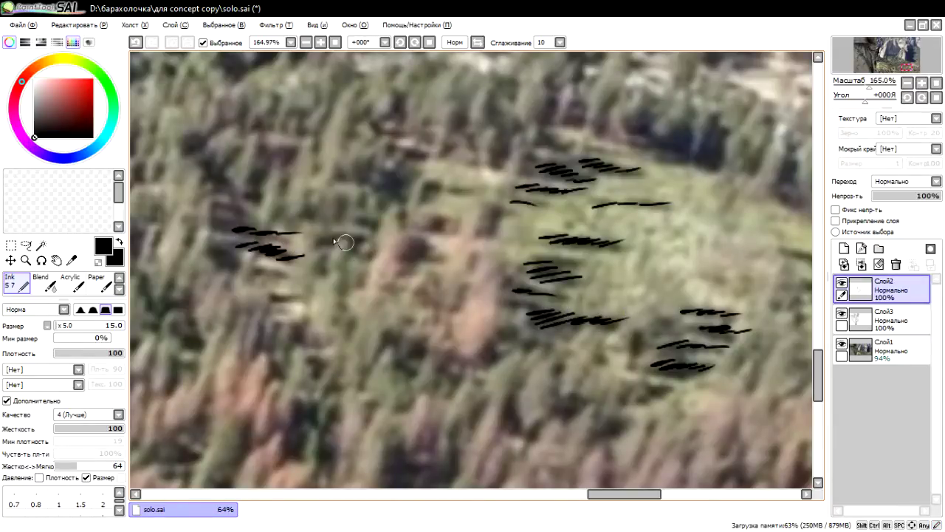
pyautogui.moveTo(428, 183); pyautogui.dragTo(491, 184)
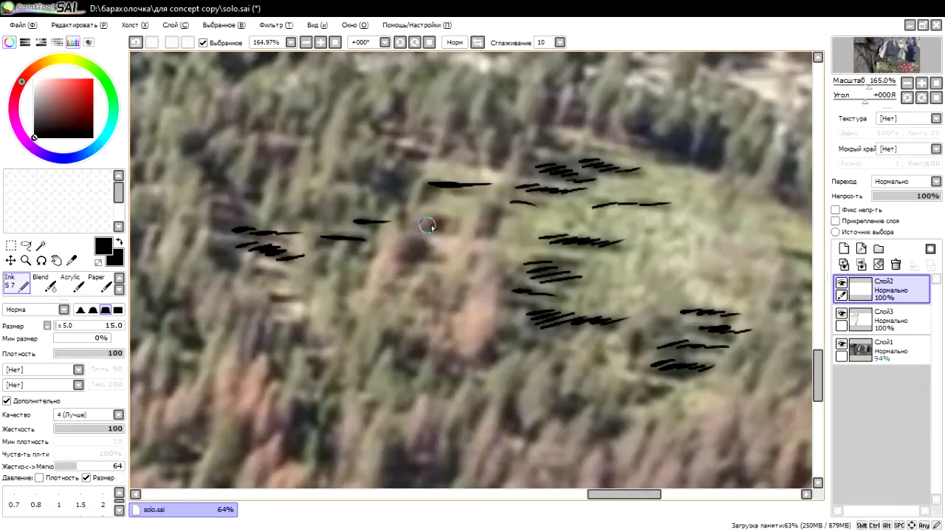
pyautogui.moveTo(429, 222); pyautogui.dragTo(458, 222)
# Step: Add thick and thin horizontal hatch strokes on the upper slope
pyautogui.moveTo(338, 176)
pyautogui.mouseDown()
pyautogui.moveTo(402, 178)
pyautogui.moveTo(406, 191)
pyautogui.mouseUp()
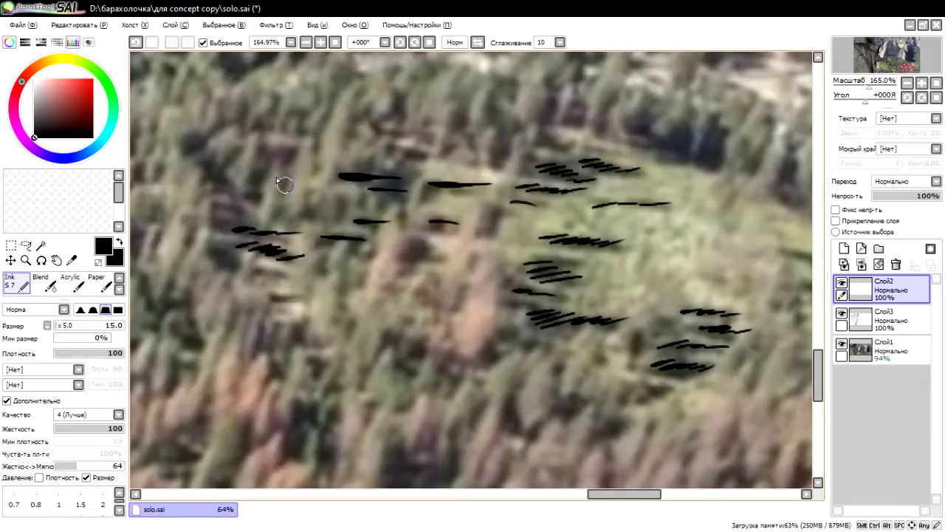
pyautogui.moveTo(261, 151); pyautogui.dragTo(297, 151)
pyautogui.moveTo(206, 160); pyautogui.dragTo(223, 160)
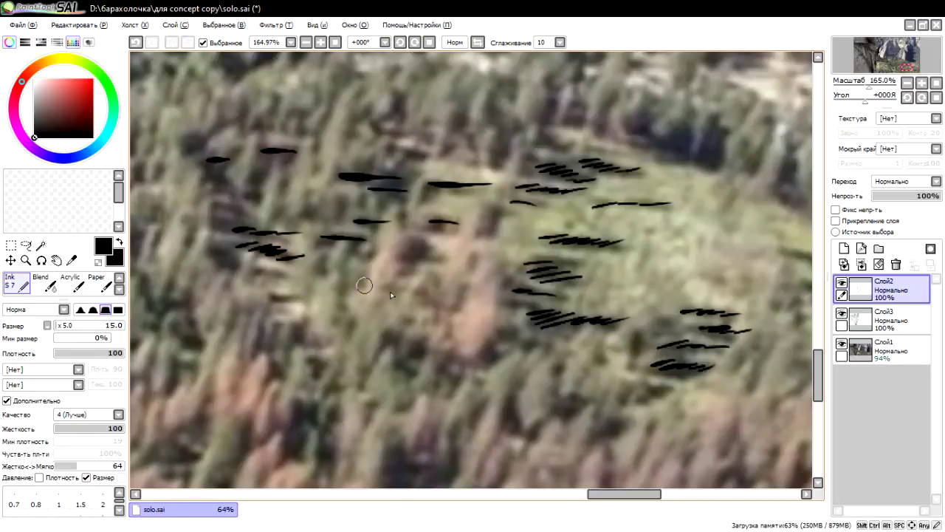
pyautogui.scroll(-3, 364, 285)
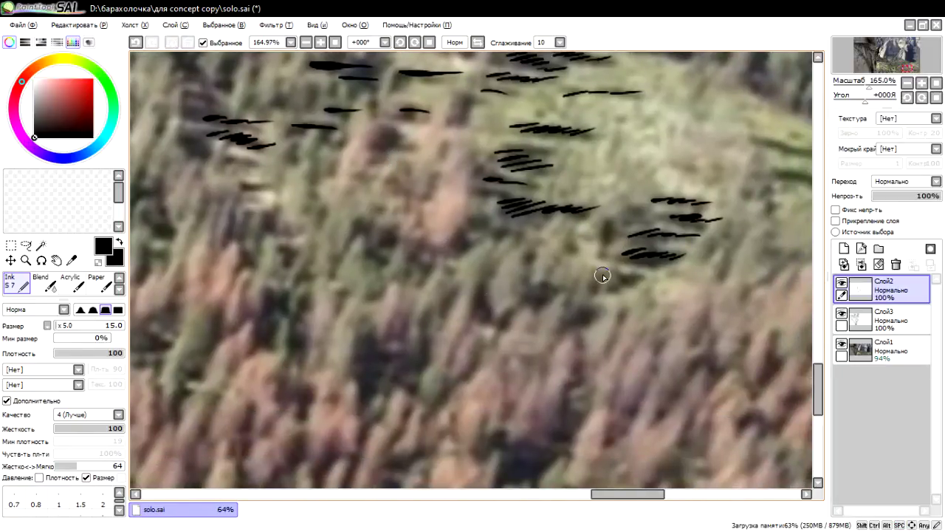
# Step: Add clusters of short hatch strokes beside the existing ones and lower on the slope
pyautogui.moveTo(602, 283); pyautogui.dragTo(634, 278)
pyautogui.moveTo(614, 288); pyautogui.dragTo(642, 280)
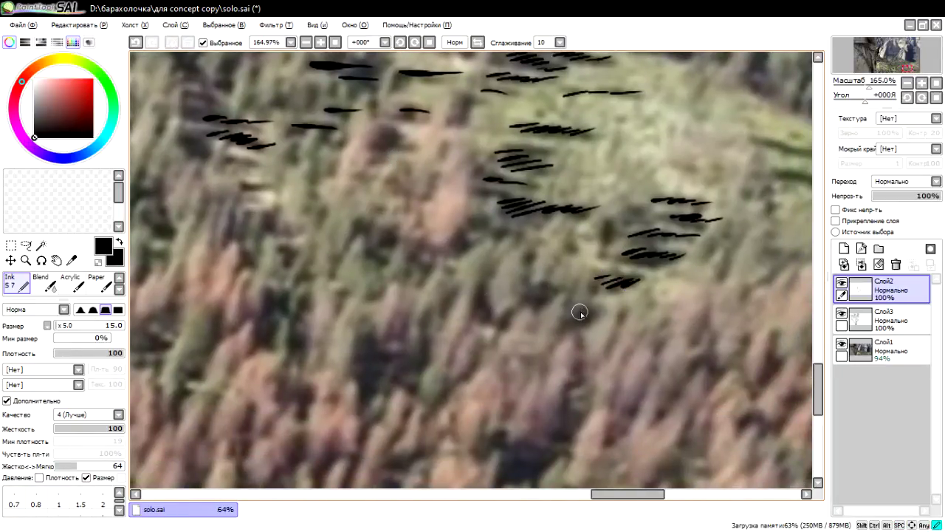
pyautogui.moveTo(581, 315); pyautogui.dragTo(613, 308)
pyautogui.moveTo(526, 292); pyautogui.dragTo(564, 293)
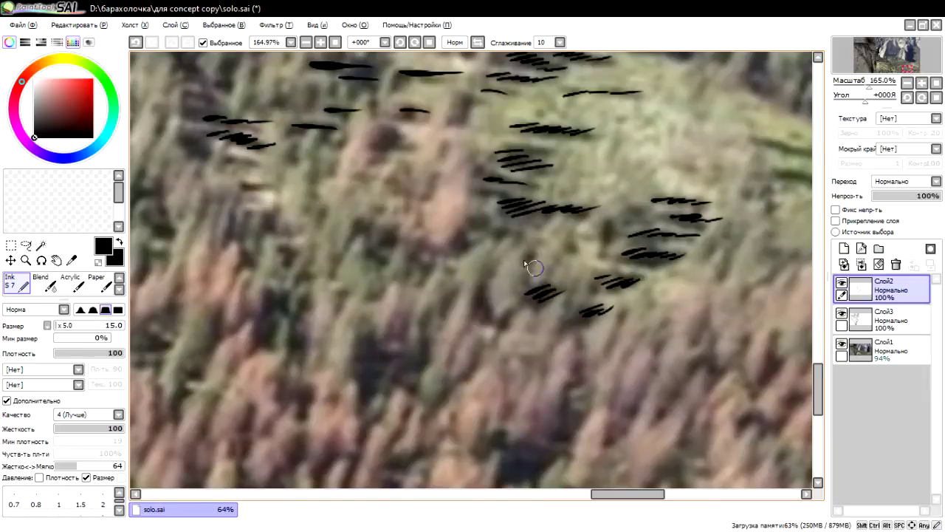
pyautogui.moveTo(497, 241)
pyautogui.mouseDown()
pyautogui.moveTo(517, 237)
pyautogui.moveTo(544, 257)
pyautogui.mouseUp()
pyautogui.moveTo(599, 223); pyautogui.dragTo(618, 250)
pyautogui.moveTo(697, 255); pyautogui.dragTo(359, 303)
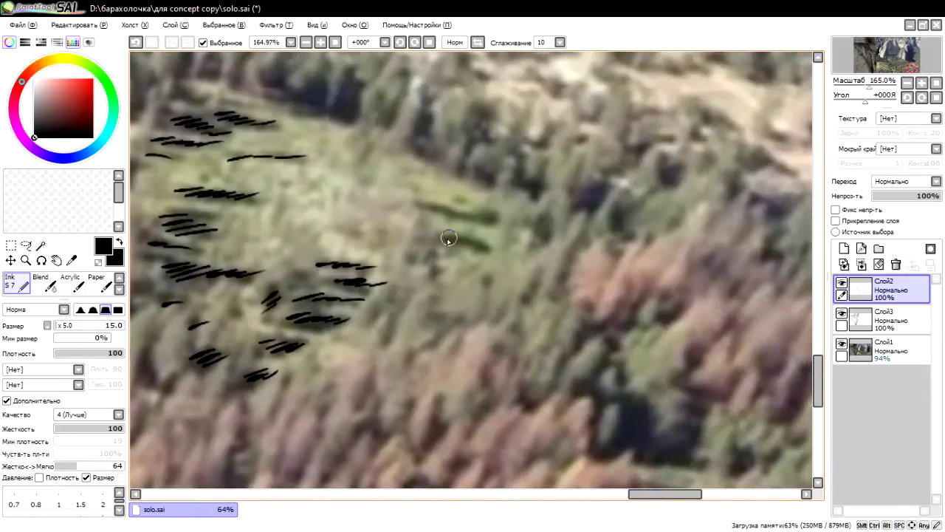
# Step: Hatch the remaining slope shadow, adding a long tapered stroke and a few longer lines
pyautogui.moveTo(436, 238); pyautogui.dragTo(464, 244)
pyautogui.moveTo(446, 236); pyautogui.dragTo(488, 247)
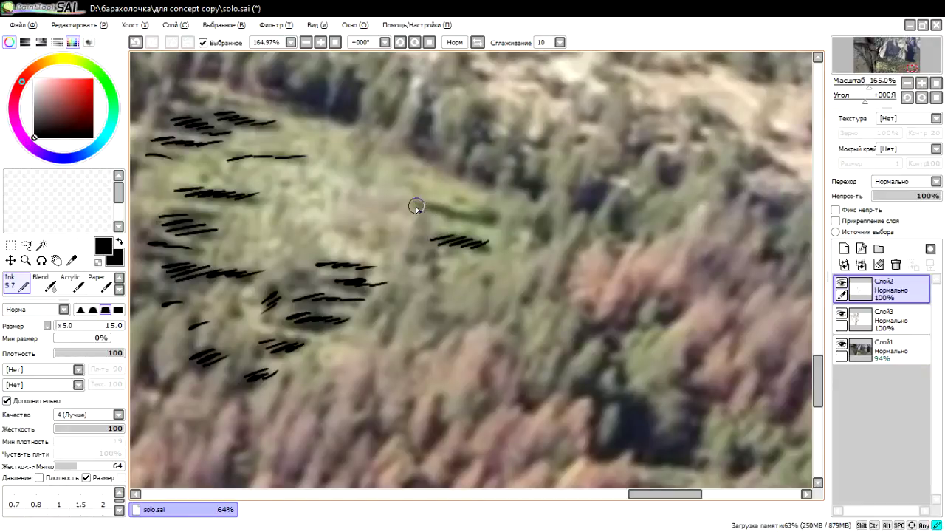
pyautogui.moveTo(416, 206); pyautogui.dragTo(481, 217)
pyautogui.moveTo(607, 271); pyautogui.dragTo(543, 130)
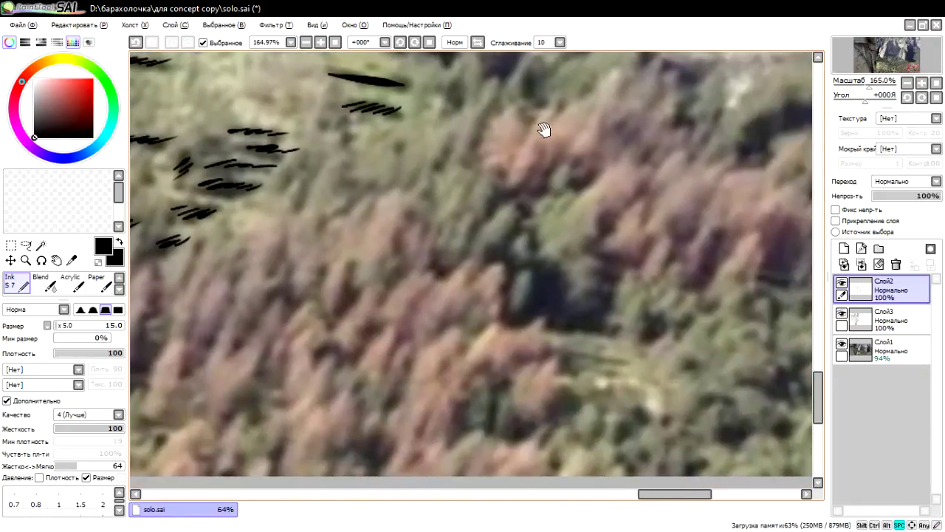
pyautogui.moveTo(595, 233); pyautogui.dragTo(373, 382)
pyautogui.moveTo(480, 262)
pyautogui.mouseDown()
pyautogui.moveTo(490, 338)
pyautogui.moveTo(562, 395)
pyautogui.mouseUp()
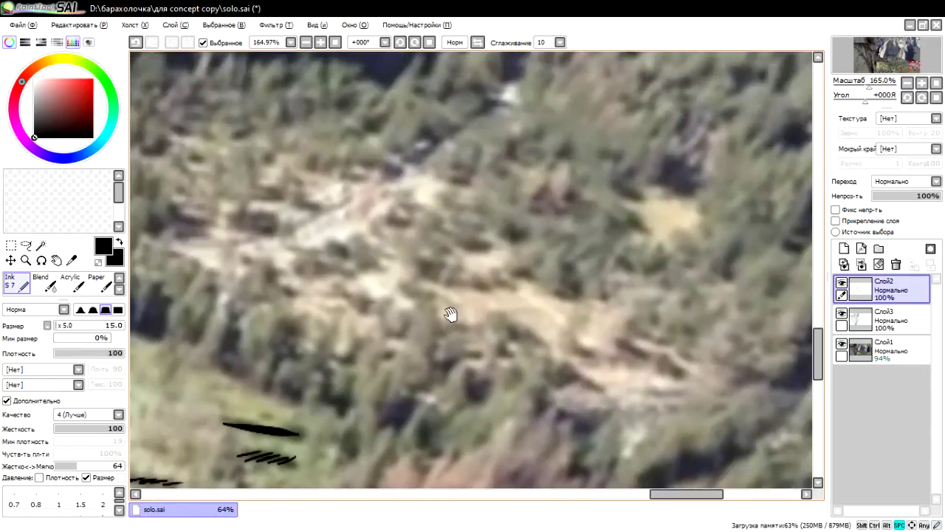
# Step: Mark small ink shadow strokes across the pale ground and rocky patch
pyautogui.moveTo(447, 315)
pyautogui.mouseDown()
pyautogui.moveTo(608, 370)
pyautogui.moveTo(578, 233)
pyautogui.moveTo(591, 229)
pyautogui.mouseUp()
pyautogui.moveTo(592, 292); pyautogui.dragTo(630, 295)
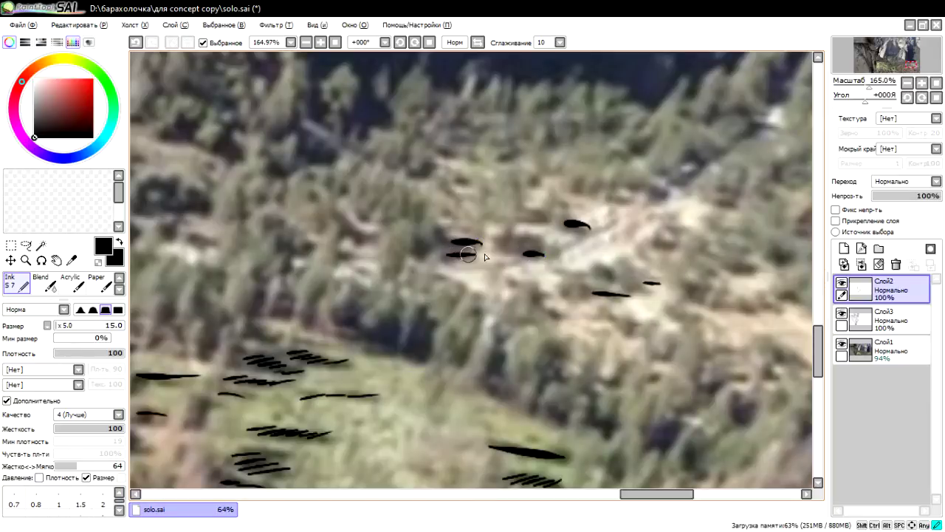
pyautogui.moveTo(441, 211); pyautogui.dragTo(479, 182)
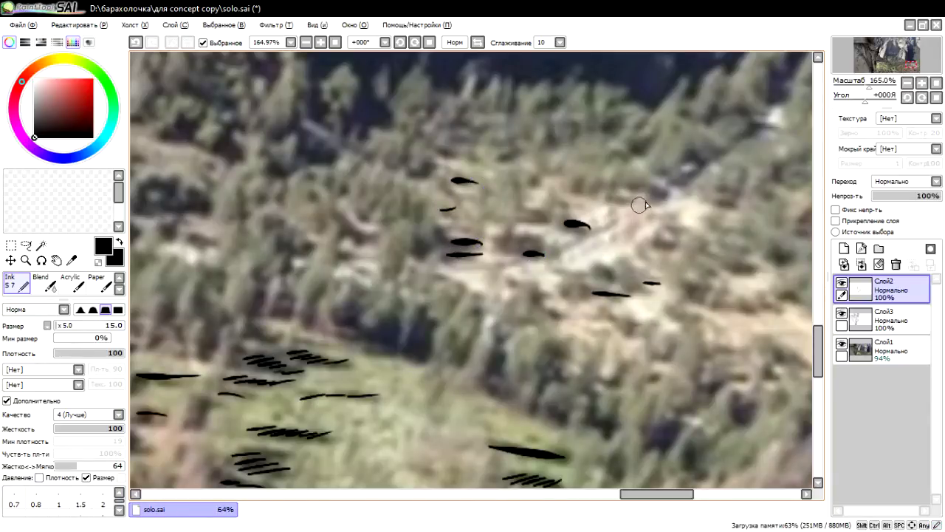
pyautogui.moveTo(642, 197); pyautogui.dragTo(700, 185)
pyautogui.moveTo(523, 214); pyautogui.dragTo(545, 212)
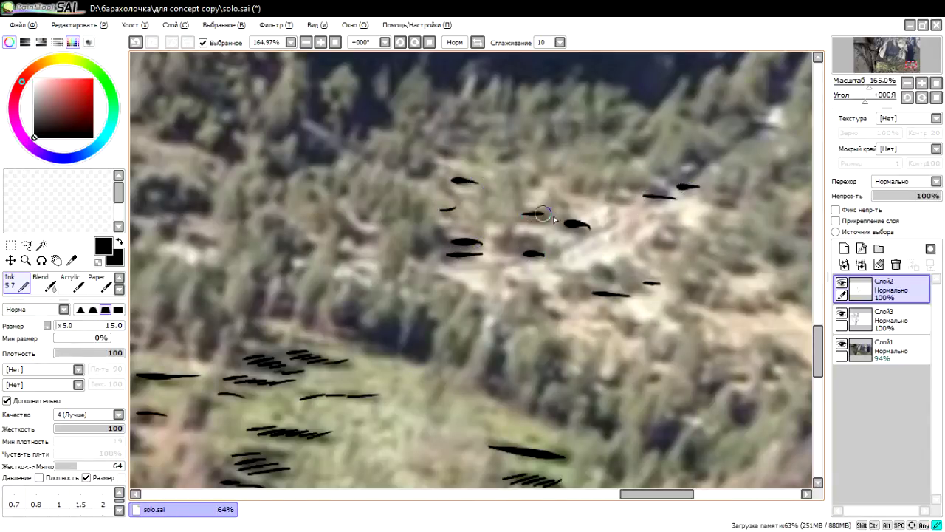
pyautogui.moveTo(501, 240); pyautogui.dragTo(531, 237)
pyautogui.moveTo(734, 263); pyautogui.dragTo(758, 266)
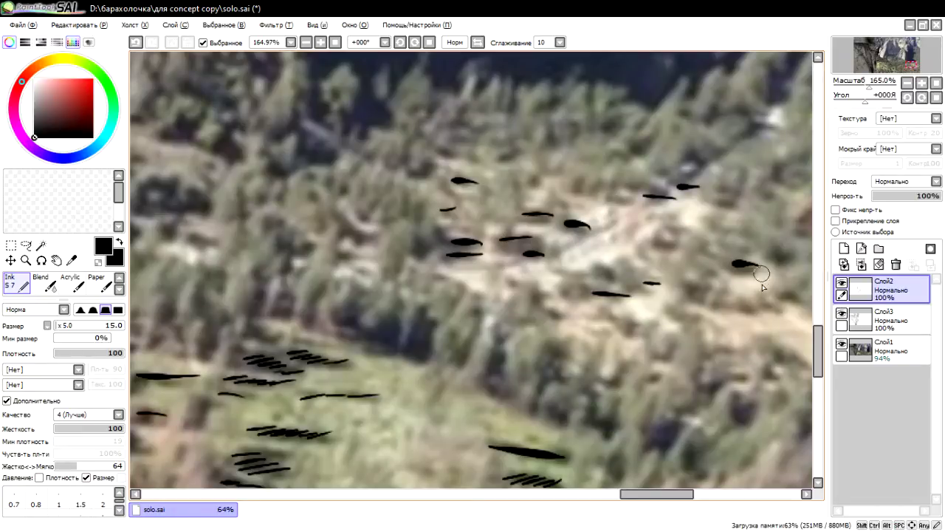
pyautogui.moveTo(726, 308); pyautogui.dragTo(774, 307)
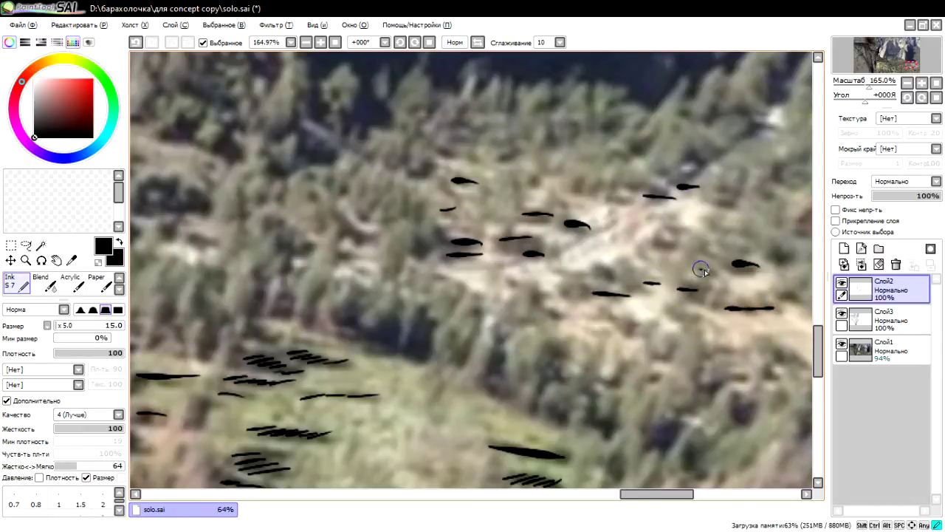
pyautogui.moveTo(490, 308); pyautogui.dragTo(686, 327)
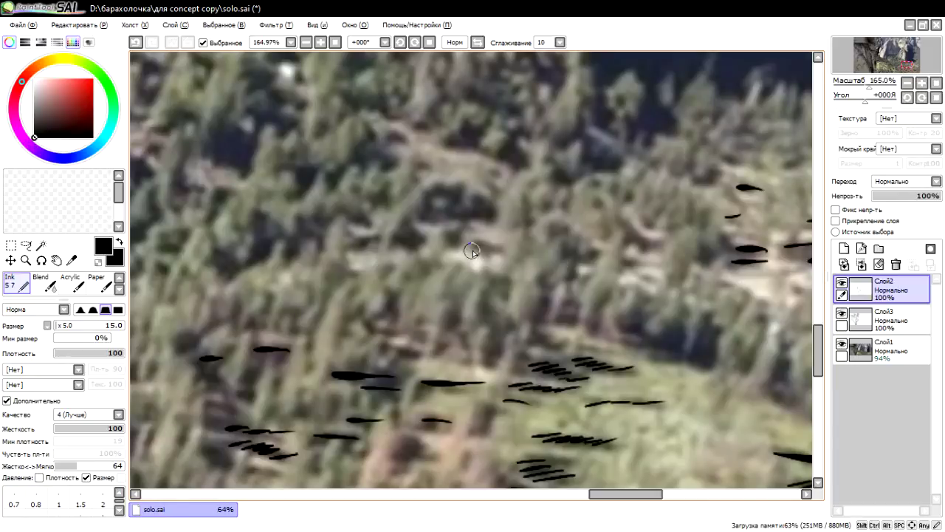
# Step: Add short horizontal ink dashes to the meadow texture and right slope
pyautogui.moveTo(472, 251); pyautogui.dragTo(503, 249)
pyautogui.moveTo(448, 238); pyautogui.dragTo(471, 240)
pyautogui.moveTo(620, 268); pyautogui.dragTo(661, 267)
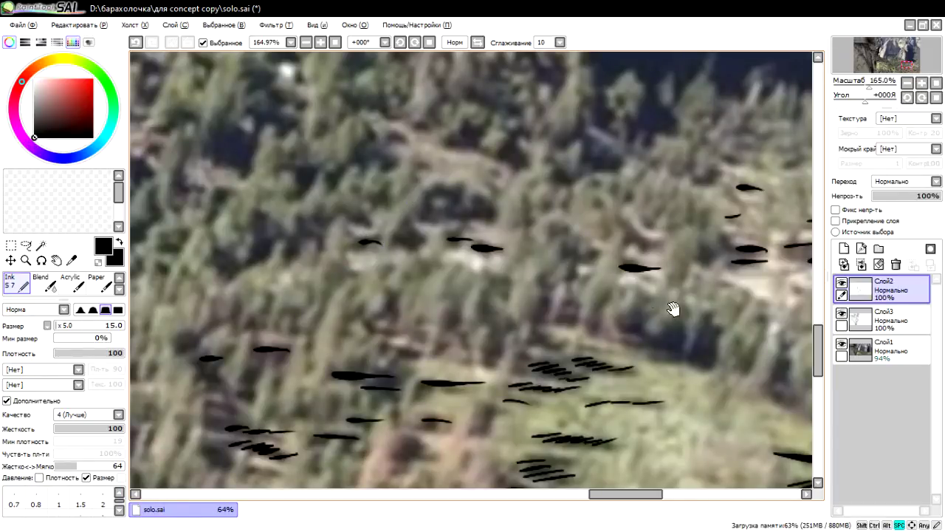
pyautogui.moveTo(675, 310)
pyautogui.mouseDown()
pyautogui.moveTo(464, 194)
pyautogui.moveTo(450, 219)
pyautogui.moveTo(476, 194)
pyautogui.mouseUp()
# Step: Outline trees with vertical edges, a zigzag treetop, vertical hatching and a squiggly trunk
pyautogui.moveTo(497, 237)
pyautogui.mouseDown()
pyautogui.moveTo(510, 210)
pyautogui.moveTo(481, 172)
pyautogui.moveTo(504, 132)
pyautogui.mouseUp()
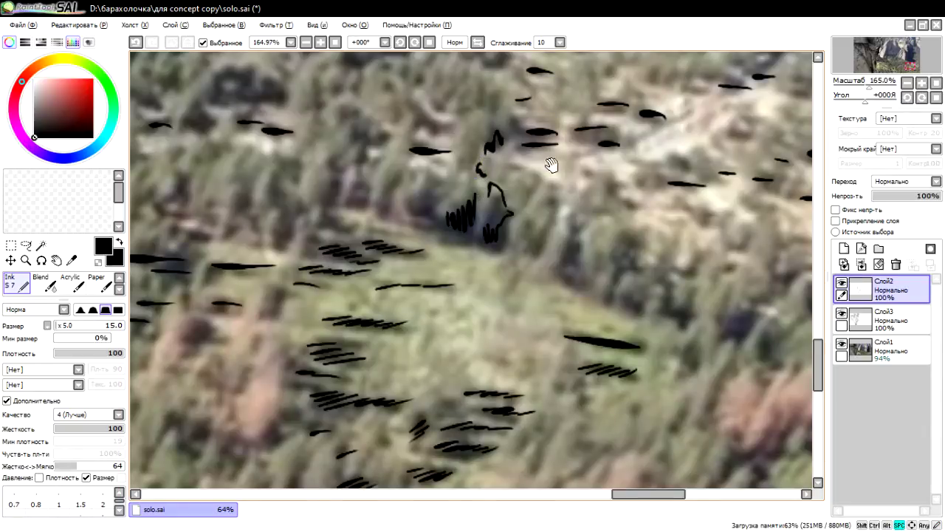
pyautogui.moveTo(549, 163)
pyautogui.mouseDown()
pyautogui.moveTo(475, 200)
pyautogui.moveTo(468, 262)
pyautogui.moveTo(497, 270)
pyautogui.moveTo(500, 211)
pyautogui.moveTo(530, 191)
pyautogui.mouseUp()
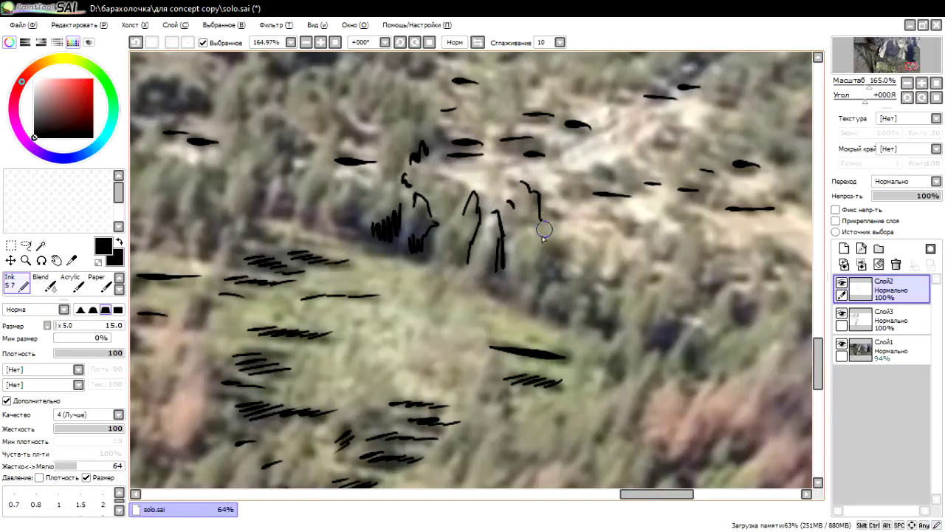
pyautogui.moveTo(540, 272); pyautogui.dragTo(542, 250)
pyautogui.moveTo(545, 273); pyautogui.dragTo(553, 244)
pyautogui.moveTo(556, 270); pyautogui.dragTo(558, 240)
pyautogui.moveTo(561, 260); pyautogui.dragTo(563, 238)
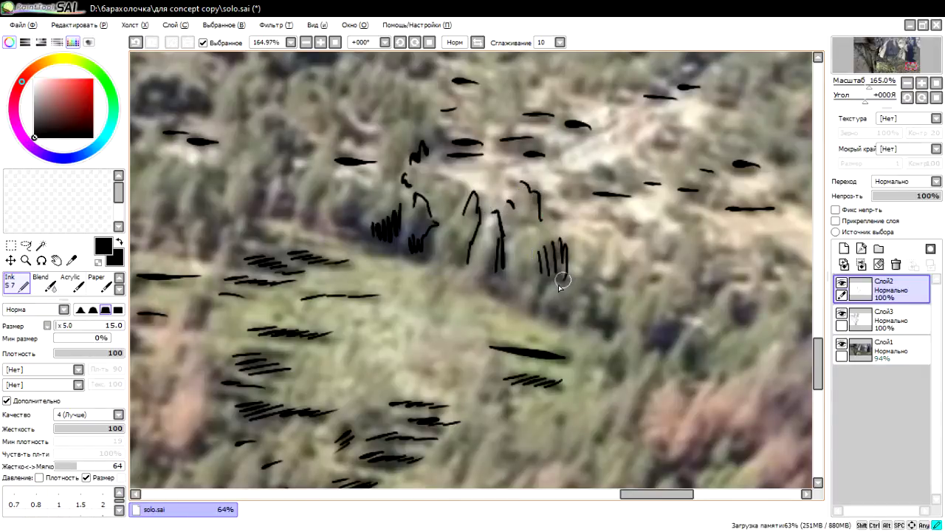
pyautogui.moveTo(563, 272); pyautogui.dragTo(542, 305)
pyautogui.moveTo(582, 258)
pyautogui.mouseDown()
pyautogui.moveTo(589, 244)
pyautogui.moveTo(600, 274)
pyautogui.moveTo(622, 258)
pyautogui.moveTo(637, 233)
pyautogui.moveTo(610, 223)
pyautogui.moveTo(640, 223)
pyautogui.moveTo(660, 245)
pyautogui.mouseUp()
pyautogui.moveTo(669, 211)
pyautogui.mouseDown()
pyautogui.moveTo(705, 252)
pyautogui.moveTo(734, 248)
pyautogui.moveTo(704, 285)
pyautogui.moveTo(733, 279)
pyautogui.moveTo(746, 321)
pyautogui.moveTo(665, 307)
pyautogui.mouseUp()
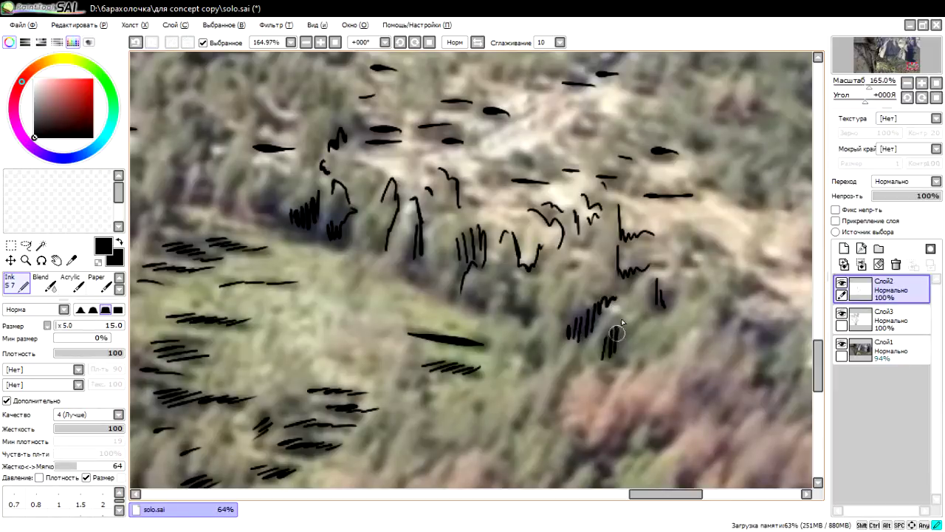
# Step: Hatch the dark trees lower on the slope with short slanted strokes and a lone vertical
pyautogui.moveTo(602, 334); pyautogui.dragTo(615, 260)
pyautogui.moveTo(588, 299)
pyautogui.mouseDown()
pyautogui.moveTo(578, 342)
pyautogui.moveTo(569, 340)
pyautogui.mouseUp()
pyautogui.moveTo(573, 310); pyautogui.dragTo(562, 341)
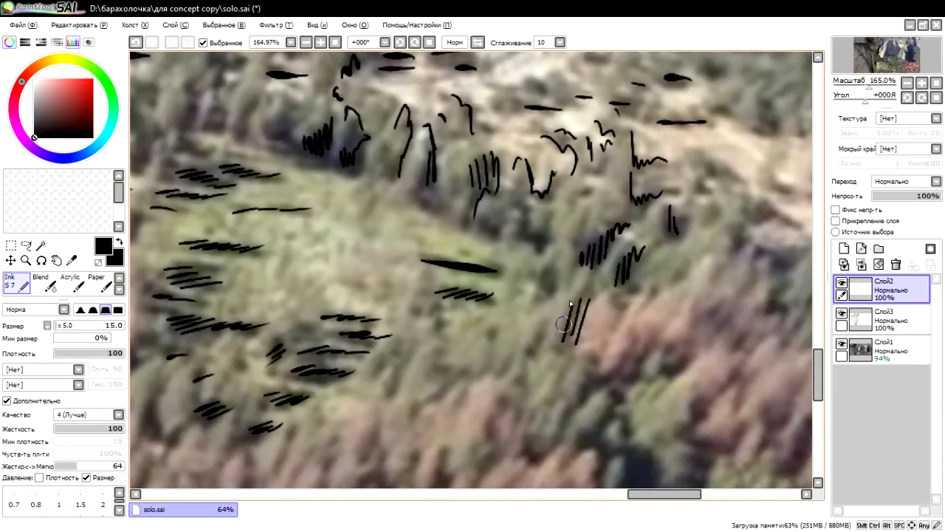
pyautogui.moveTo(571, 285)
pyautogui.mouseDown()
pyautogui.moveTo(561, 311)
pyautogui.moveTo(547, 309)
pyautogui.mouseUp()
pyautogui.moveTo(545, 274); pyautogui.dragTo(539, 302)
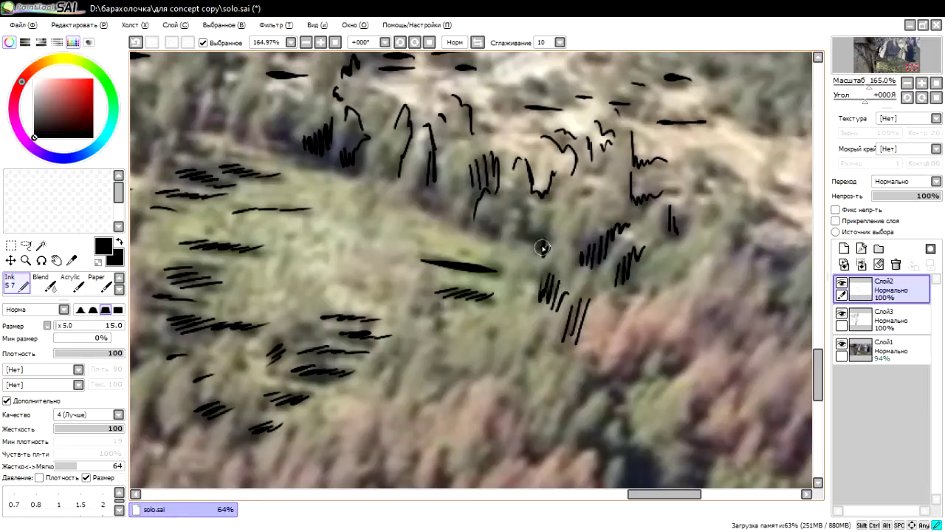
pyautogui.moveTo(548, 215); pyautogui.dragTo(544, 255)
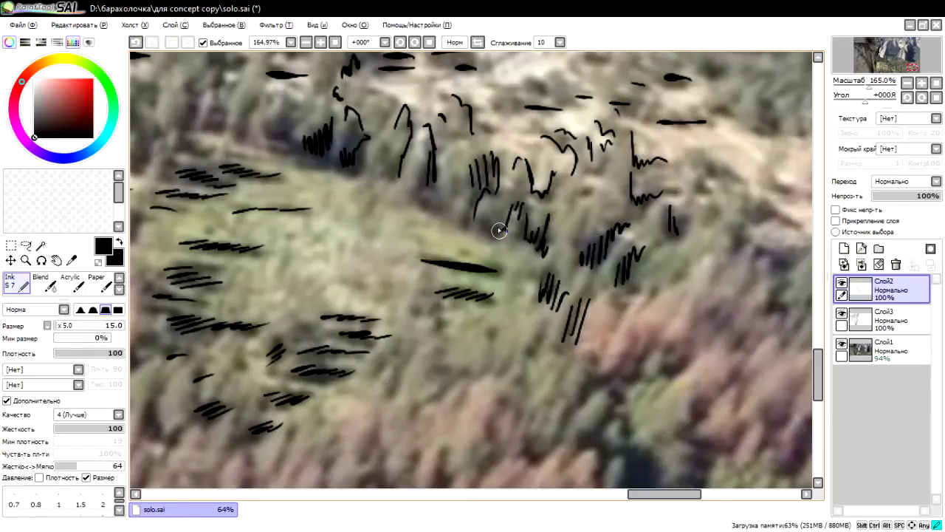
# Step: Hatch more trees, drawing an arched treetop and a short vertical tree stroke
pyautogui.scroll(-2, 517, 254)
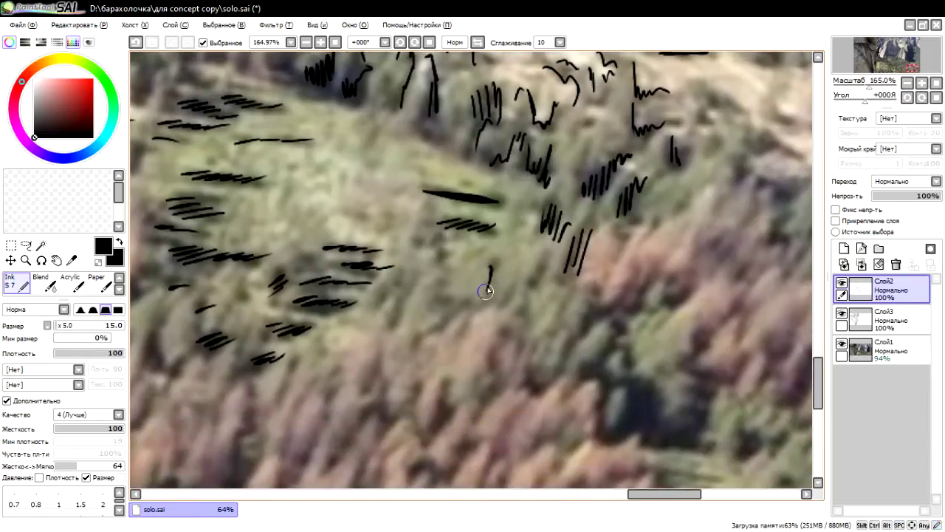
pyautogui.moveTo(490, 279)
pyautogui.mouseDown()
pyautogui.moveTo(488, 301)
pyautogui.moveTo(500, 299)
pyautogui.mouseUp()
pyautogui.moveTo(502, 282)
pyautogui.mouseDown()
pyautogui.moveTo(508, 297)
pyautogui.moveTo(549, 255)
pyautogui.mouseUp()
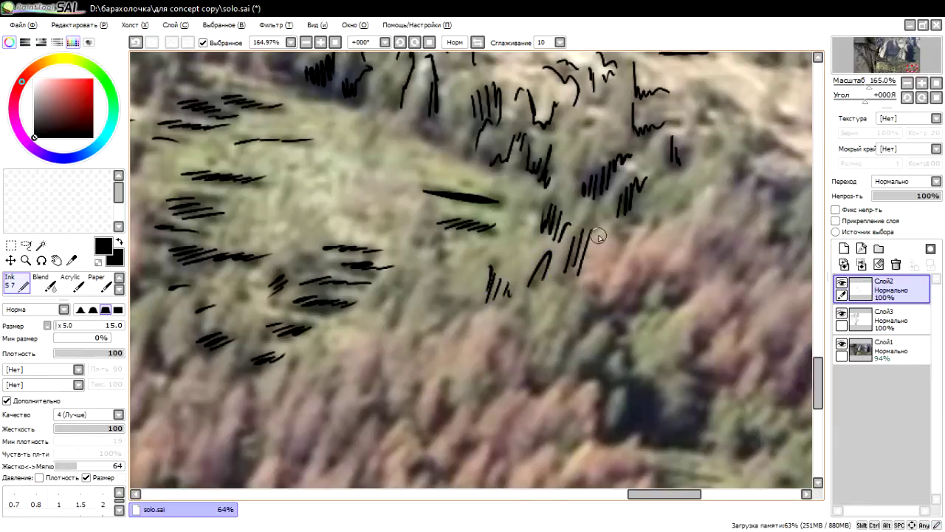
pyautogui.moveTo(607, 230); pyautogui.dragTo(608, 265)
# Step: Draw diagonal tree strokes down the slope, hatching lower right and extending left
pyautogui.moveTo(647, 214); pyautogui.dragTo(633, 235)
pyautogui.moveTo(679, 206); pyautogui.dragTo(654, 235)
pyautogui.moveTo(702, 194)
pyautogui.mouseDown()
pyautogui.moveTo(665, 229)
pyautogui.moveTo(660, 292)
pyautogui.mouseUp()
pyautogui.moveTo(675, 258)
pyautogui.mouseDown()
pyautogui.moveTo(671, 302)
pyautogui.moveTo(637, 307)
pyautogui.mouseUp()
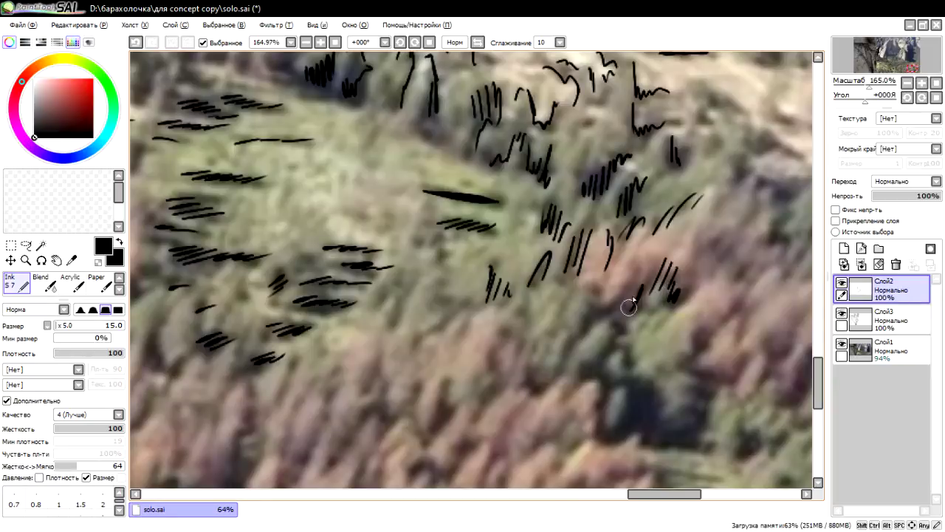
pyautogui.moveTo(640, 275)
pyautogui.mouseDown()
pyautogui.moveTo(627, 312)
pyautogui.moveTo(581, 331)
pyautogui.mouseUp()
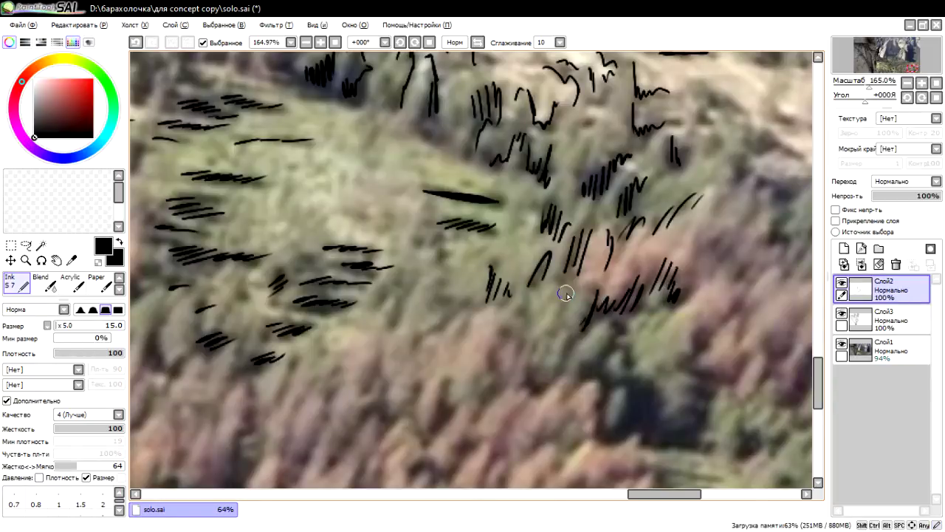
pyautogui.moveTo(569, 287)
pyautogui.mouseDown()
pyautogui.moveTo(527, 339)
pyautogui.moveTo(533, 388)
pyautogui.moveTo(581, 296)
pyautogui.mouseUp()
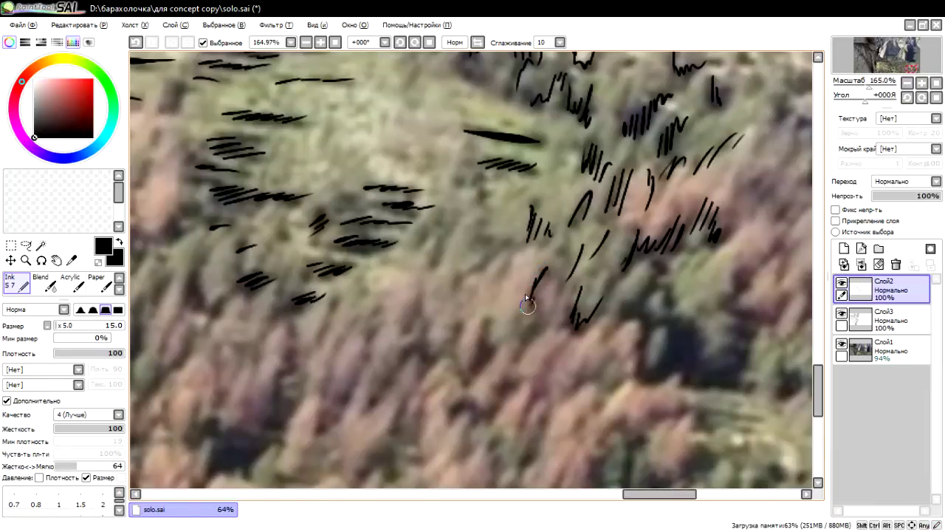
# Step: Hatch trees further left, near the meadow edge, and vertical strokes in the lower forest
pyautogui.moveTo(518, 247); pyautogui.dragTo(497, 275)
pyautogui.moveTo(501, 241)
pyautogui.mouseDown()
pyautogui.moveTo(488, 270)
pyautogui.moveTo(482, 263)
pyautogui.mouseUp()
pyautogui.moveTo(489, 230); pyautogui.dragTo(477, 252)
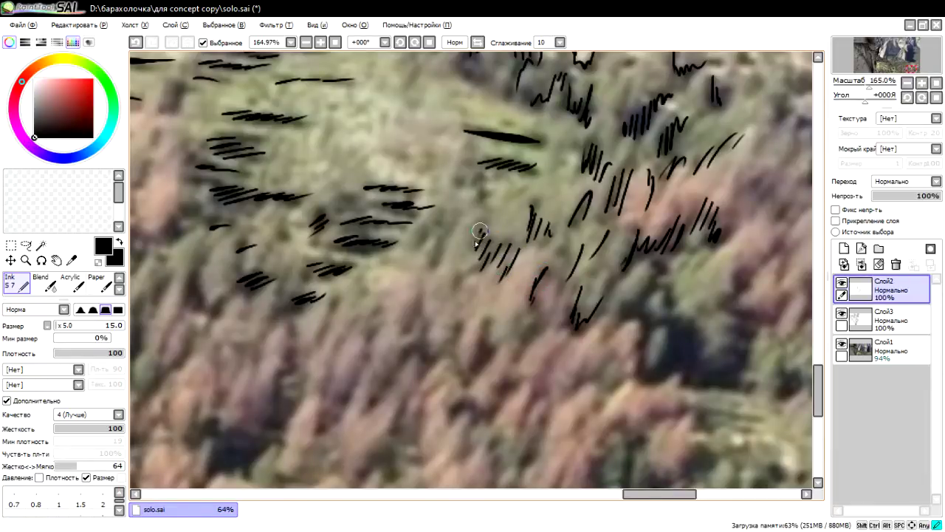
pyautogui.moveTo(482, 197); pyautogui.dragTo(422, 245)
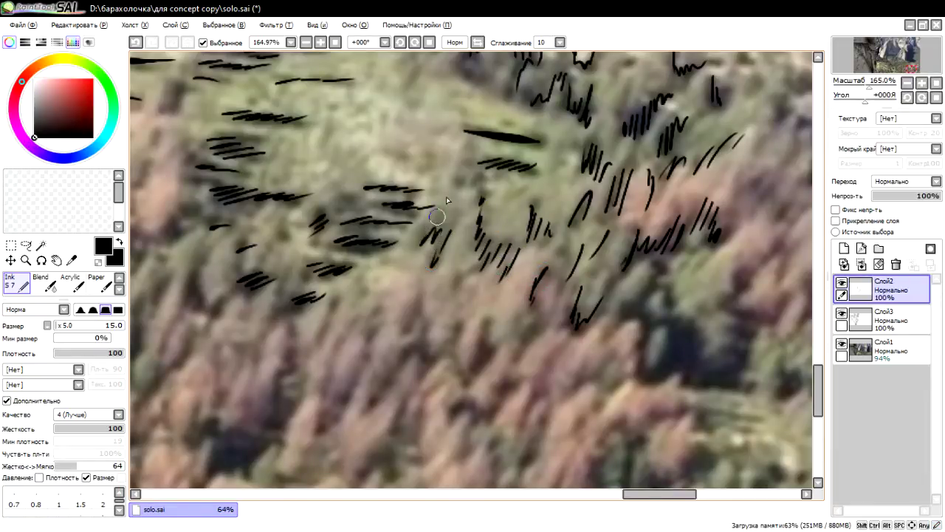
pyautogui.moveTo(467, 172)
pyautogui.mouseDown()
pyautogui.moveTo(448, 198)
pyautogui.moveTo(542, 186)
pyautogui.mouseUp()
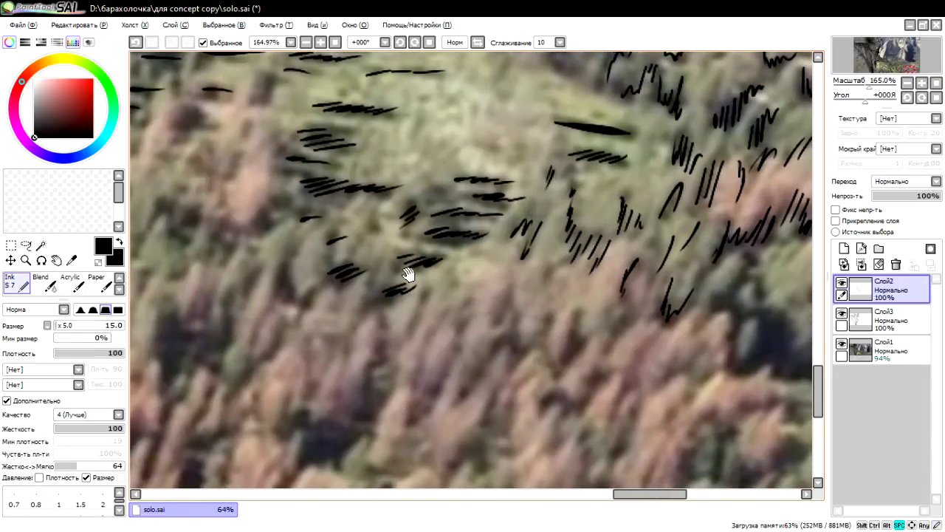
pyautogui.moveTo(407, 271)
pyautogui.mouseDown()
pyautogui.moveTo(427, 241)
pyautogui.moveTo(390, 336)
pyautogui.mouseUp()
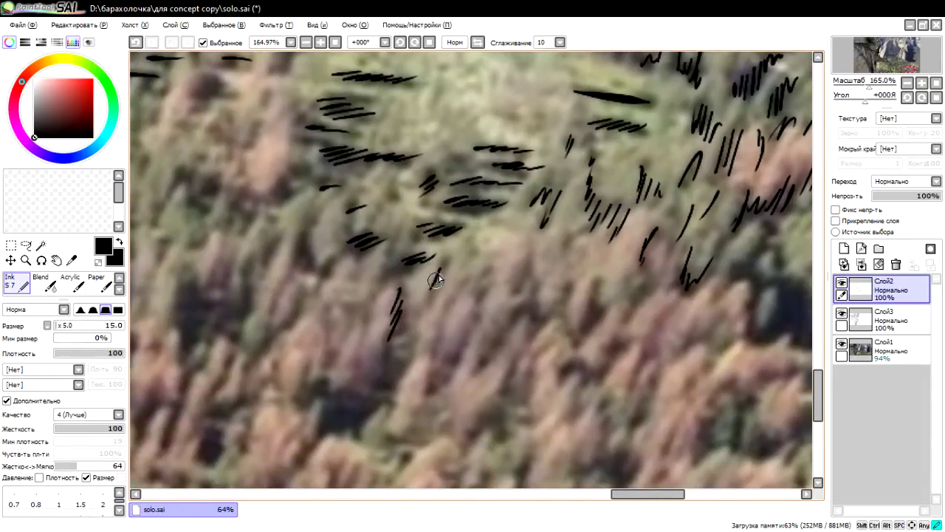
pyautogui.moveTo(438, 280)
pyautogui.mouseDown()
pyautogui.moveTo(423, 307)
pyautogui.moveTo(435, 333)
pyautogui.mouseUp()
# Step: Fill the pinkish forest below with clusters of steep diagonal and short vertical hatches
pyautogui.moveTo(477, 290); pyautogui.dragTo(445, 373)
pyautogui.moveTo(503, 309); pyautogui.dragTo(482, 358)
pyautogui.moveTo(529, 308); pyautogui.dragTo(521, 333)
pyautogui.moveTo(532, 312); pyautogui.dragTo(525, 338)
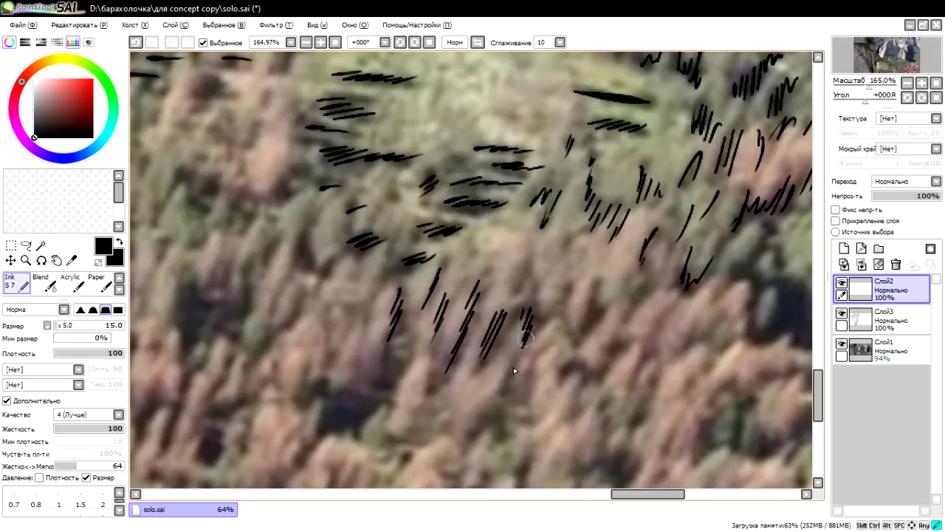
pyautogui.moveTo(499, 391); pyautogui.dragTo(480, 426)
pyautogui.moveTo(503, 390); pyautogui.dragTo(490, 432)
pyautogui.moveTo(510, 404); pyautogui.dragTo(496, 435)
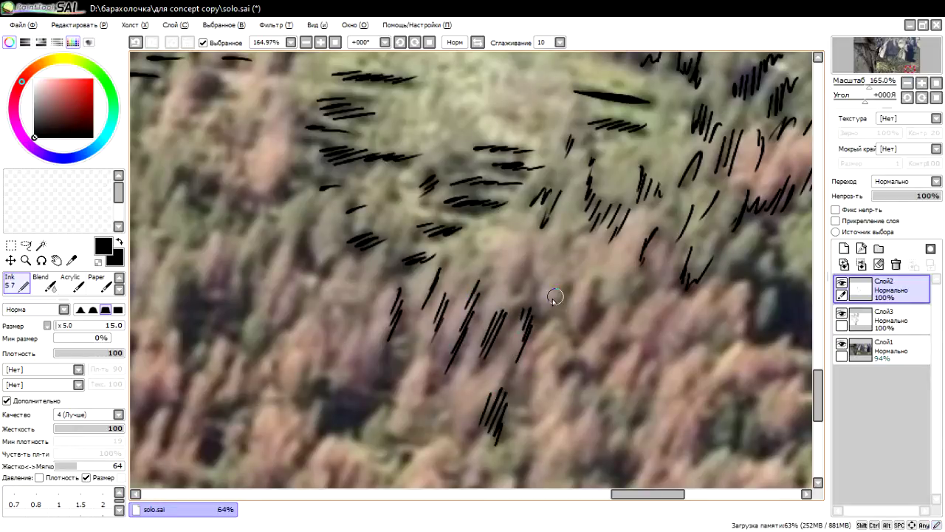
pyautogui.moveTo(566, 285); pyautogui.dragTo(556, 316)
pyautogui.moveTo(570, 292)
pyautogui.mouseDown()
pyautogui.moveTo(562, 325)
pyautogui.moveTo(595, 329)
pyautogui.moveTo(610, 360)
pyautogui.moveTo(557, 384)
pyautogui.mouseUp()
# Step: Continue hatching the forest and add short hatches among the meadow dashes
pyautogui.moveTo(636, 314); pyautogui.dragTo(565, 344)
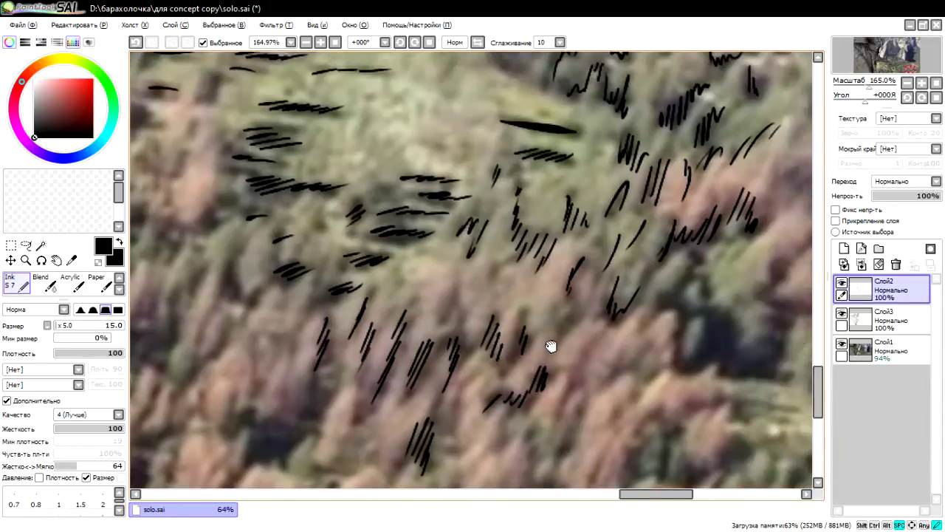
pyautogui.moveTo(569, 308); pyautogui.dragTo(559, 342)
pyautogui.moveTo(290, 296); pyautogui.dragTo(487, 313)
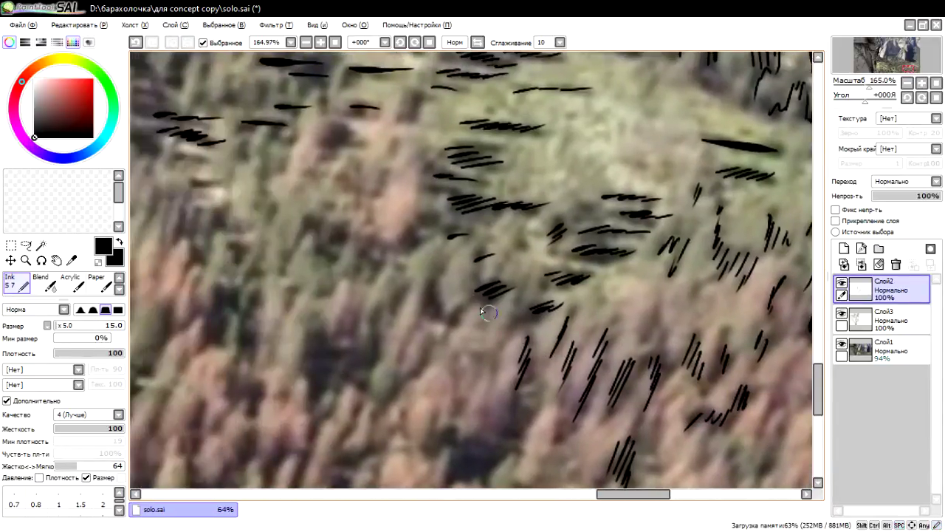
pyautogui.moveTo(435, 274)
pyautogui.mouseDown()
pyautogui.moveTo(425, 304)
pyautogui.moveTo(436, 315)
pyautogui.mouseUp()
pyautogui.moveTo(447, 296)
pyautogui.mouseDown()
pyautogui.moveTo(444, 316)
pyautogui.moveTo(588, 301)
pyautogui.mouseUp()
# Step: Add rows of slanted hatches higher up and short strokes along the forest edge
pyautogui.moveTo(492, 221)
pyautogui.mouseDown()
pyautogui.moveTo(489, 235)
pyautogui.moveTo(518, 250)
pyautogui.mouseUp()
pyautogui.moveTo(534, 232); pyautogui.dragTo(531, 244)
pyautogui.moveTo(506, 153)
pyautogui.mouseDown()
pyautogui.moveTo(523, 181)
pyautogui.moveTo(540, 185)
pyautogui.mouseUp()
pyautogui.moveTo(542, 155); pyautogui.dragTo(553, 208)
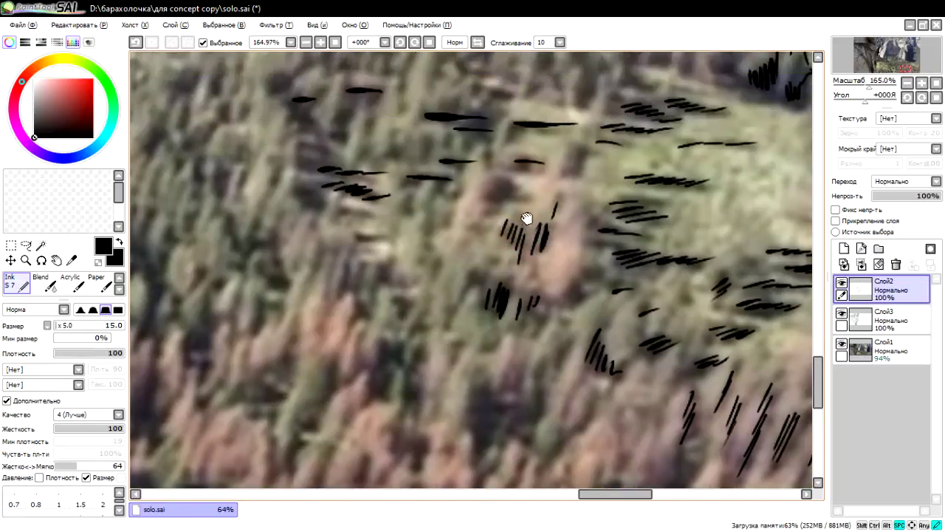
pyautogui.moveTo(487, 192); pyautogui.dragTo(485, 211)
pyautogui.moveTo(493, 191)
pyautogui.mouseDown()
pyautogui.moveTo(499, 212)
pyautogui.moveTo(529, 151)
pyautogui.mouseUp()
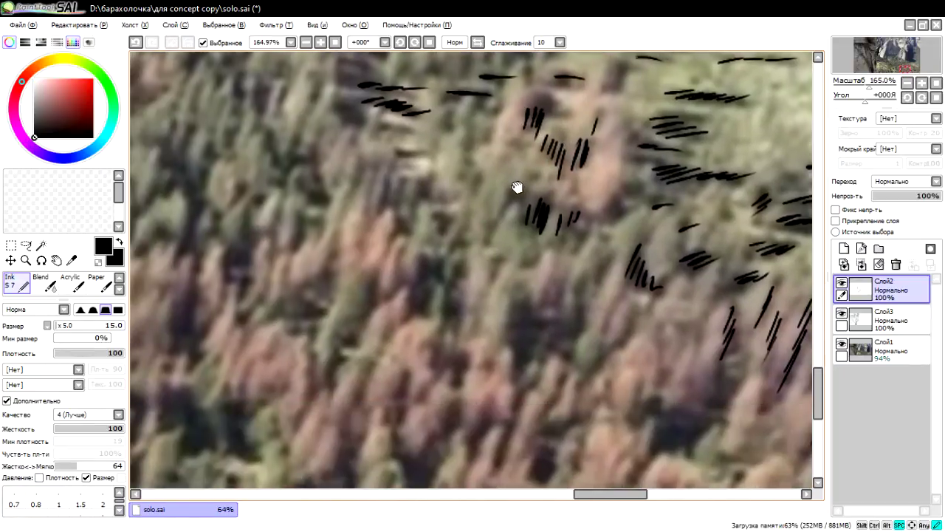
# Step: Densely hatch the forest with long strokes, including trees left of the wavy stroke
pyautogui.moveTo(532, 314)
pyautogui.mouseDown()
pyautogui.moveTo(520, 362)
pyautogui.moveTo(536, 366)
pyautogui.mouseUp()
pyautogui.moveTo(569, 314); pyautogui.dragTo(557, 358)
pyautogui.moveTo(577, 262)
pyautogui.mouseDown()
pyautogui.moveTo(547, 321)
pyautogui.moveTo(535, 294)
pyautogui.moveTo(474, 288)
pyautogui.moveTo(449, 294)
pyautogui.moveTo(444, 325)
pyautogui.mouseUp()
pyautogui.moveTo(436, 276); pyautogui.dragTo(415, 317)
pyautogui.moveTo(432, 257)
pyautogui.mouseDown()
pyautogui.moveTo(414, 314)
pyautogui.moveTo(425, 295)
pyautogui.mouseUp()
# Step: Outline a hooked tree and zigzag treeline, then densely hatch a dark lower tree
pyautogui.moveTo(441, 228); pyautogui.dragTo(435, 248)
pyautogui.moveTo(397, 288)
pyautogui.mouseDown()
pyautogui.moveTo(381, 204)
pyautogui.moveTo(369, 238)
pyautogui.mouseUp()
pyautogui.moveTo(362, 285)
pyautogui.mouseDown()
pyautogui.moveTo(369, 318)
pyautogui.moveTo(362, 274)
pyautogui.moveTo(294, 322)
pyautogui.moveTo(483, 261)
pyautogui.mouseUp()
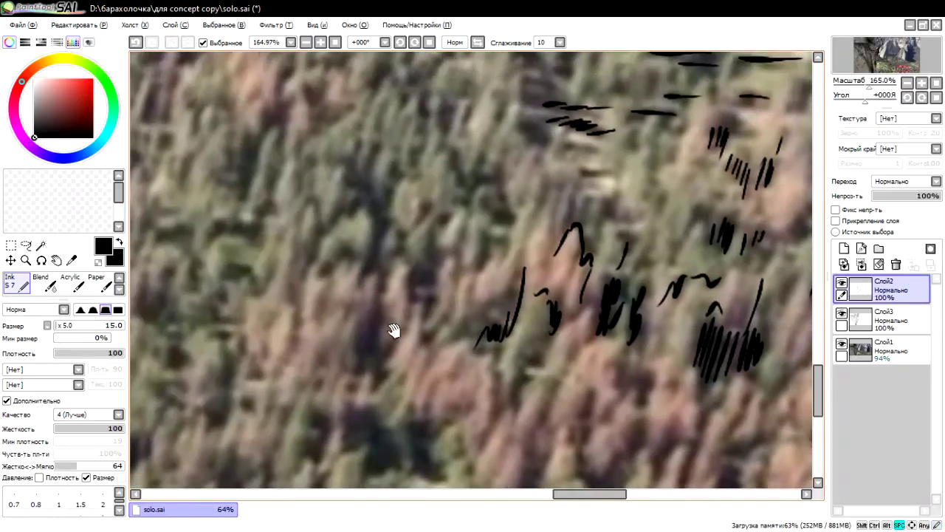
pyautogui.moveTo(374, 309); pyautogui.dragTo(356, 372)
pyautogui.moveTo(375, 327)
pyautogui.mouseDown()
pyautogui.moveTo(362, 373)
pyautogui.moveTo(377, 373)
pyautogui.mouseUp()
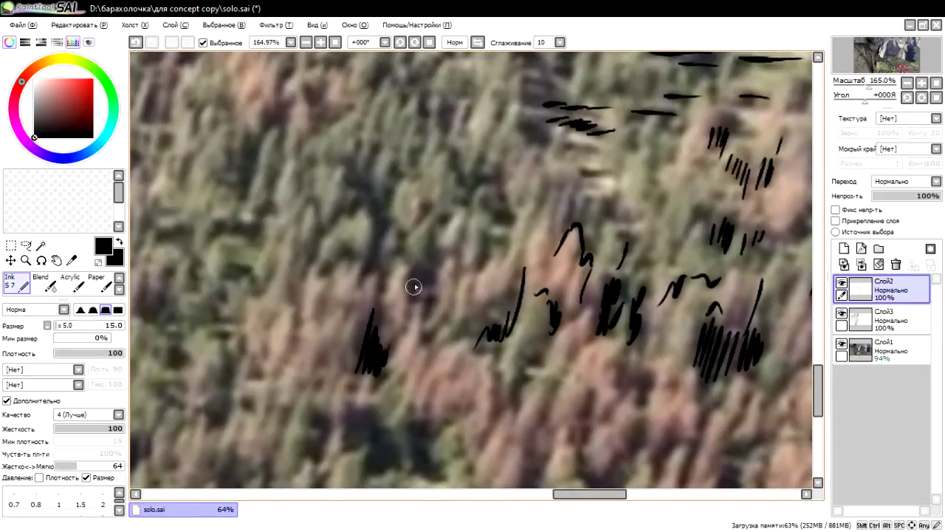
# Step: Add a hatched tree cluster, a curved tree outline and small tree marks nearby
pyautogui.moveTo(417, 278)
pyautogui.mouseDown()
pyautogui.moveTo(412, 300)
pyautogui.moveTo(429, 305)
pyautogui.moveTo(424, 347)
pyautogui.mouseUp()
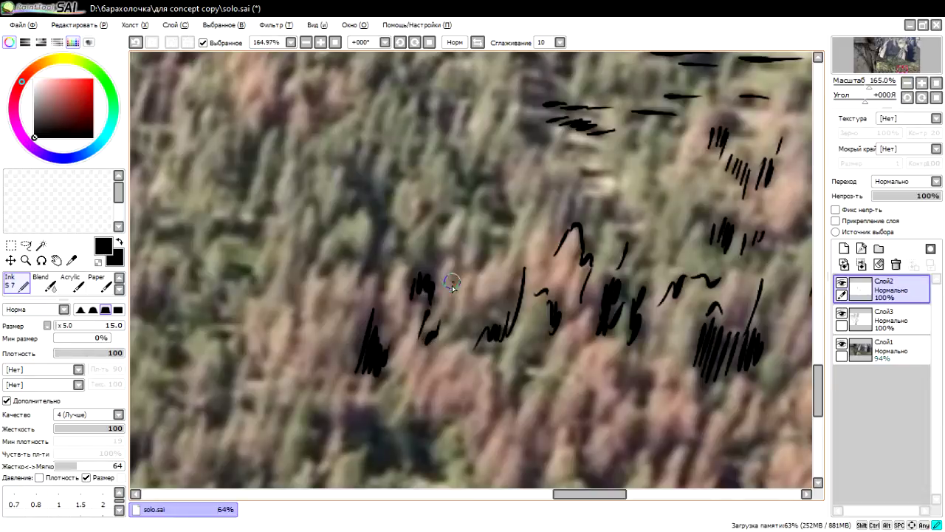
pyautogui.moveTo(452, 255); pyautogui.dragTo(448, 283)
pyautogui.moveTo(468, 198); pyautogui.dragTo(441, 255)
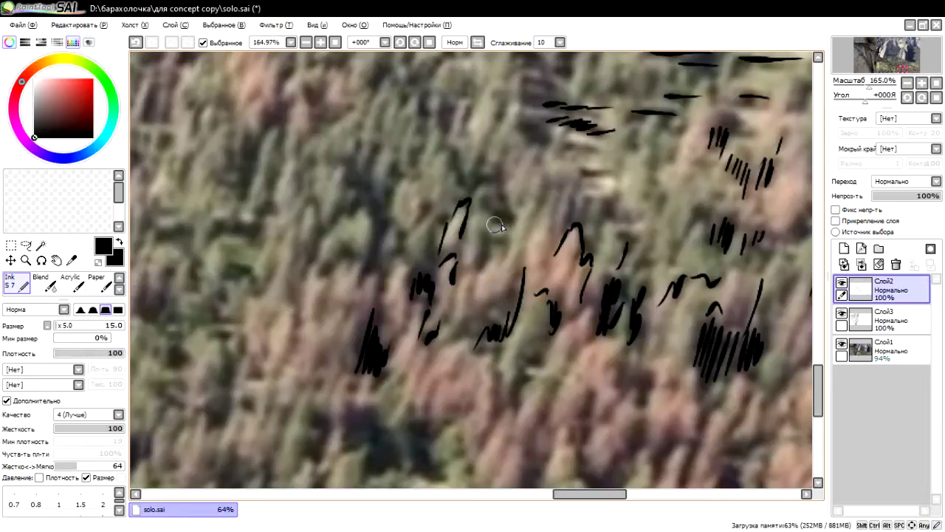
pyautogui.moveTo(511, 207)
pyautogui.mouseDown()
pyautogui.moveTo(502, 260)
pyautogui.moveTo(482, 275)
pyautogui.mouseUp()
pyautogui.moveTo(486, 197)
pyautogui.mouseDown()
pyautogui.moveTo(463, 250)
pyautogui.moveTo(485, 266)
pyautogui.moveTo(474, 203)
pyautogui.moveTo(488, 161)
pyautogui.moveTo(521, 240)
pyautogui.mouseUp()
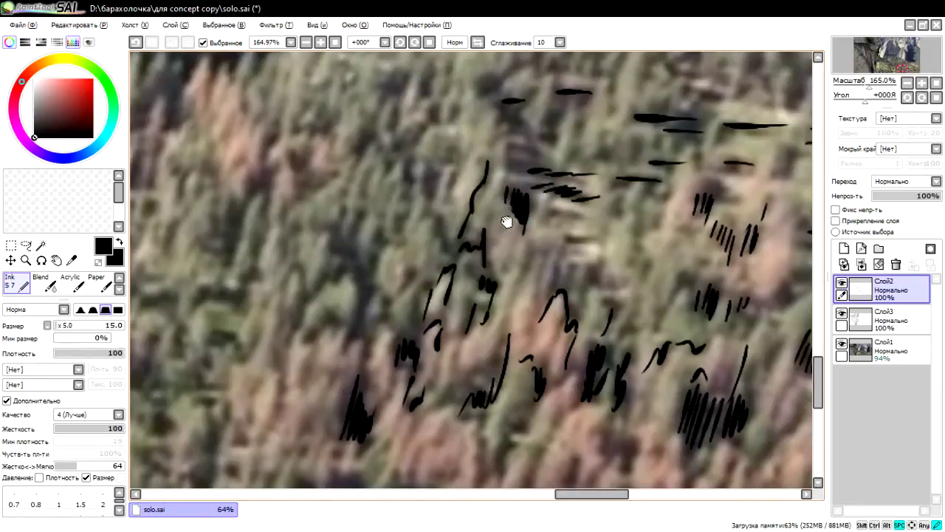
# Step: Hatch vertical tree strokes and add short tree marks toward the right
pyautogui.scroll(2, 507, 221)
pyautogui.moveTo(525, 300)
pyautogui.mouseDown()
pyautogui.moveTo(514, 347)
pyautogui.moveTo(524, 350)
pyautogui.mouseUp()
pyautogui.moveTo(554, 310); pyautogui.dragTo(546, 348)
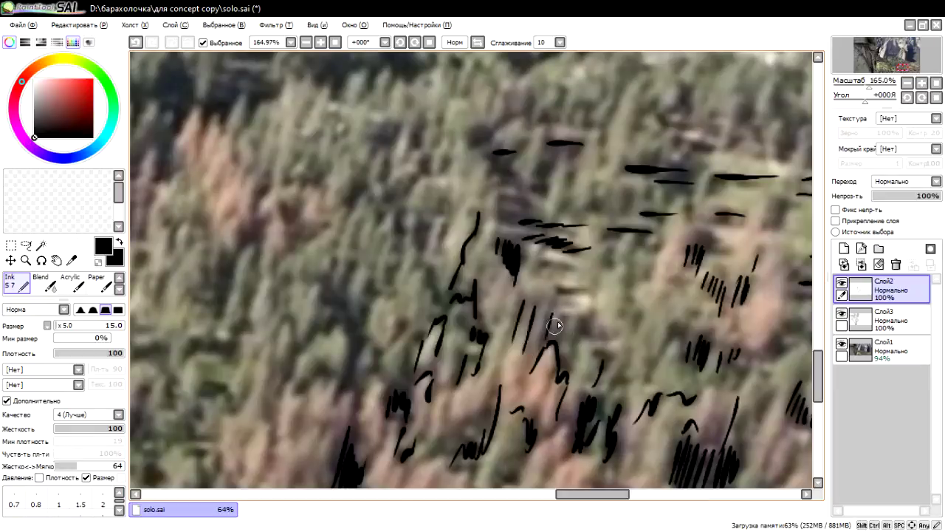
pyautogui.moveTo(589, 319); pyautogui.dragTo(597, 332)
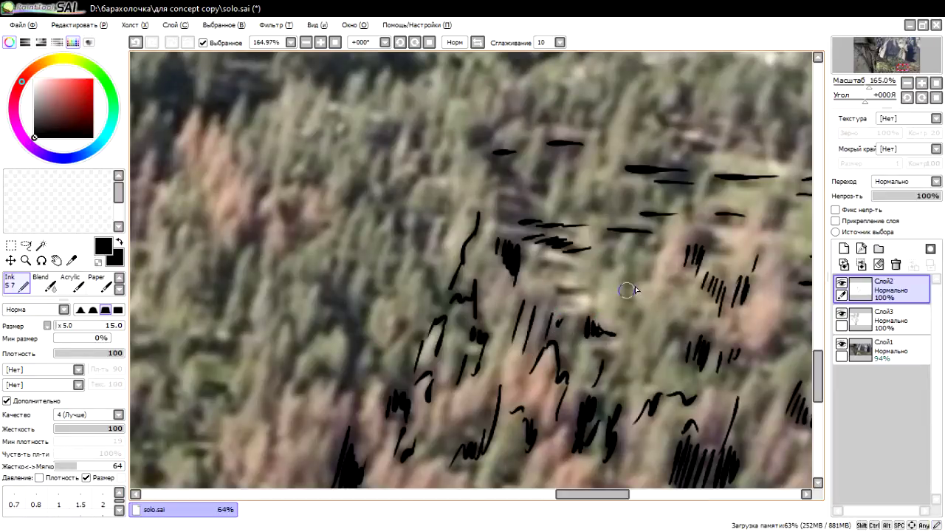
pyautogui.moveTo(634, 277); pyautogui.dragTo(631, 302)
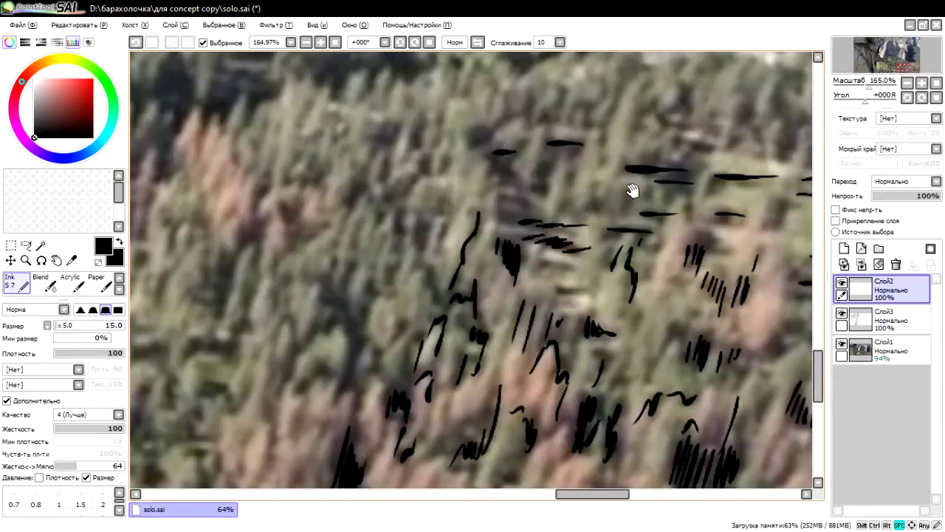
# Step: Ink a hook stroke, a dash and short vertical treetop strokes in the upper forest
pyautogui.scroll(2, 622, 259)
pyautogui.moveTo(648, 235); pyautogui.dragTo(640, 252)
pyautogui.moveTo(590, 231)
pyautogui.mouseDown()
pyautogui.moveTo(593, 250)
pyautogui.moveTo(605, 245)
pyautogui.mouseUp()
pyautogui.moveTo(639, 122); pyautogui.dragTo(627, 177)
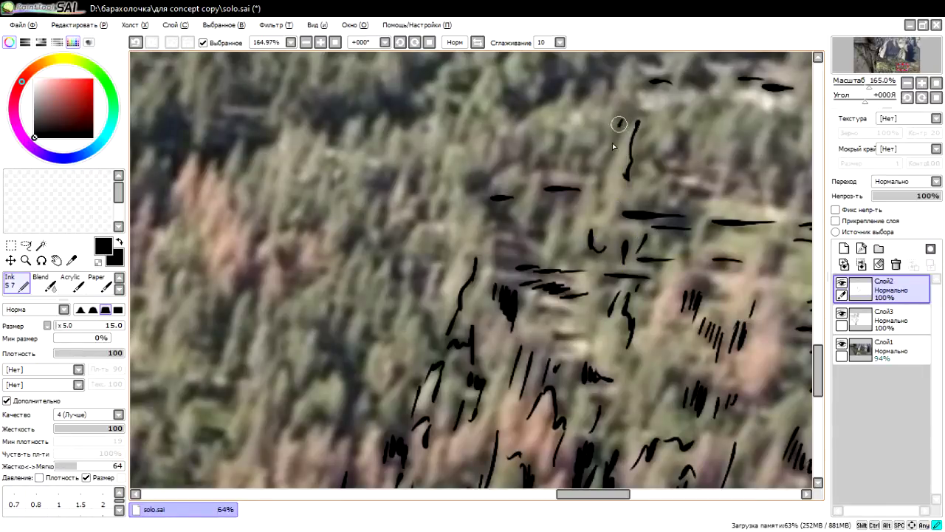
pyautogui.moveTo(623, 120); pyautogui.dragTo(613, 167)
pyautogui.moveTo(598, 168)
pyautogui.mouseDown()
pyautogui.moveTo(596, 181)
pyautogui.moveTo(585, 172)
pyautogui.mouseUp()
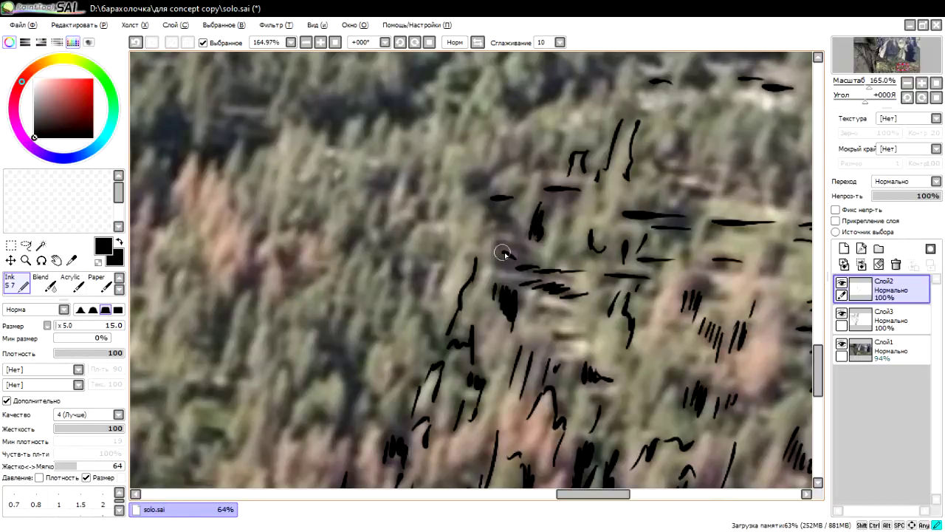
pyautogui.moveTo(507, 258)
pyautogui.mouseDown()
pyautogui.moveTo(507, 275)
pyautogui.moveTo(473, 291)
pyautogui.mouseUp()
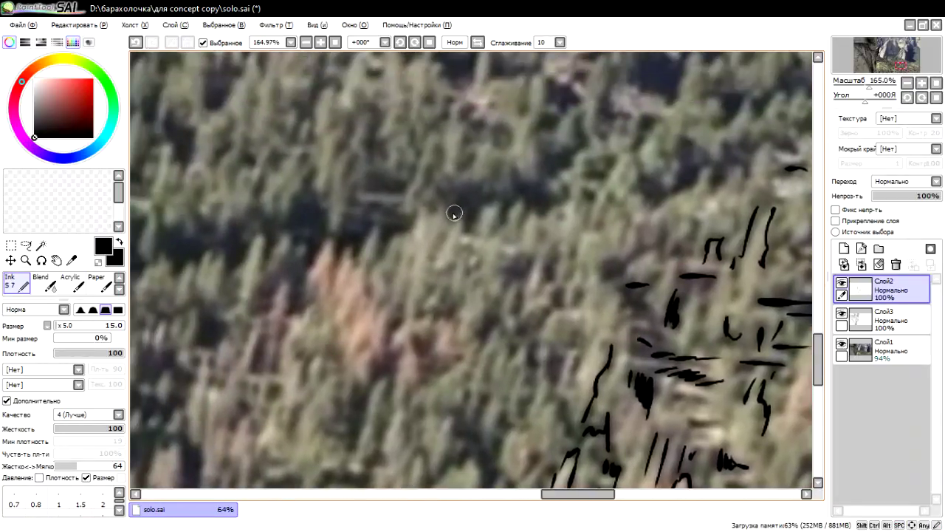
# Step: Ink a dense zigzag hatching band along the tree row, extending it rightward with a small squiggle
pyautogui.moveTo(461, 194)
pyautogui.mouseDown()
pyautogui.moveTo(498, 204)
pyautogui.moveTo(513, 185)
pyautogui.moveTo(540, 189)
pyautogui.moveTo(547, 153)
pyautogui.moveTo(563, 161)
pyautogui.moveTo(585, 110)
pyautogui.mouseUp()
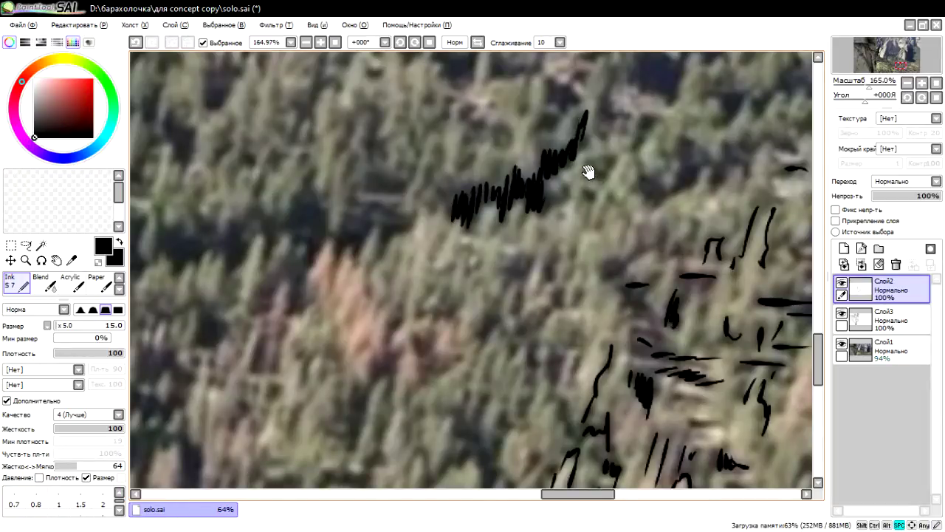
pyautogui.moveTo(588, 170)
pyautogui.mouseDown()
pyautogui.moveTo(527, 235)
pyautogui.moveTo(546, 223)
pyautogui.moveTo(582, 251)
pyautogui.mouseUp()
pyautogui.click(521, 257)
pyautogui.moveTo(592, 265)
pyautogui.mouseDown()
pyautogui.moveTo(618, 226)
pyautogui.moveTo(629, 239)
pyautogui.moveTo(647, 232)
pyautogui.moveTo(663, 198)
pyautogui.mouseUp()
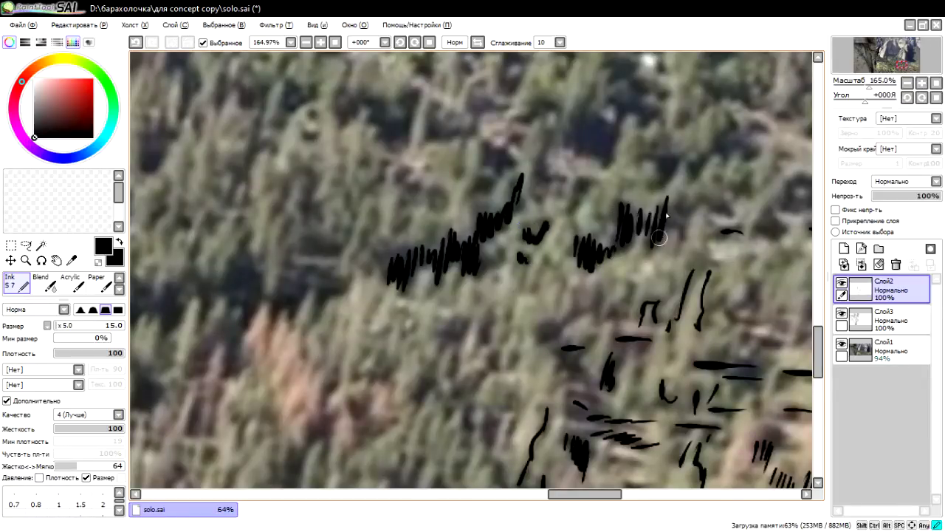
pyautogui.moveTo(662, 244)
pyautogui.mouseDown()
pyautogui.moveTo(679, 197)
pyautogui.moveTo(702, 195)
pyautogui.moveTo(636, 246)
pyautogui.moveTo(618, 210)
pyautogui.mouseUp()
pyautogui.moveTo(619, 247)
pyautogui.mouseDown()
pyautogui.moveTo(632, 212)
pyautogui.moveTo(715, 201)
pyautogui.moveTo(721, 214)
pyautogui.mouseUp()
# Step: Hatch tree clusters higher up and below the cliff edge, undoing the stray long diagonal stroke
pyautogui.moveTo(531, 243); pyautogui.dragTo(579, 288)
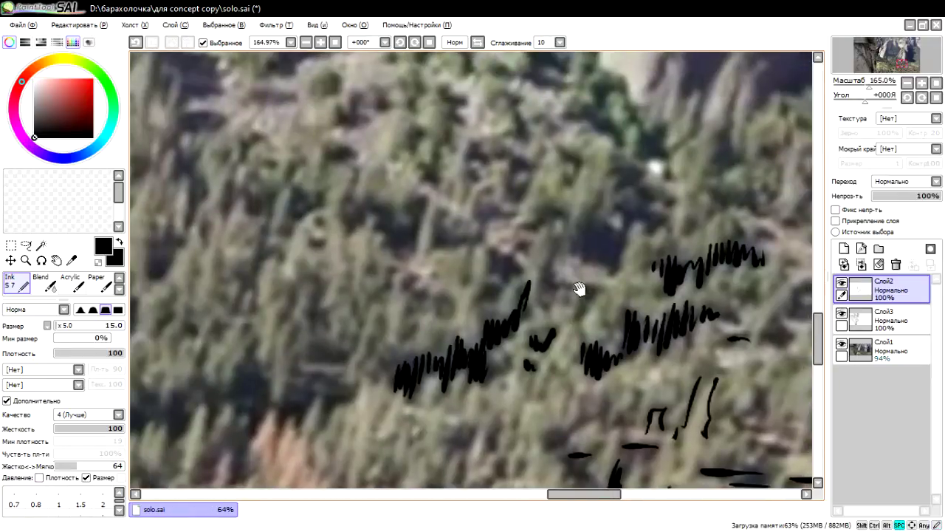
pyautogui.moveTo(584, 255)
pyautogui.mouseDown()
pyautogui.moveTo(595, 217)
pyautogui.moveTo(609, 240)
pyautogui.moveTo(628, 207)
pyautogui.mouseUp()
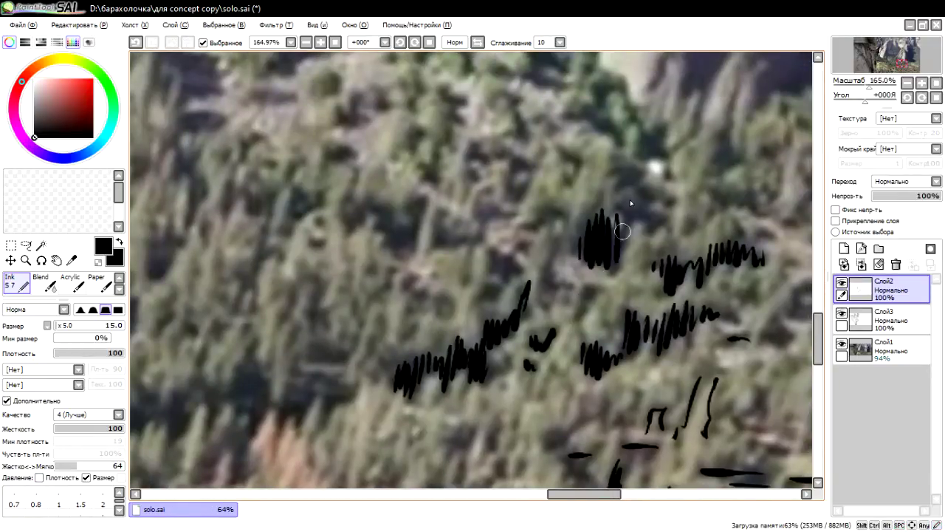
pyautogui.moveTo(621, 240)
pyautogui.mouseDown()
pyautogui.moveTo(639, 196)
pyautogui.moveTo(668, 233)
pyautogui.mouseUp()
pyautogui.moveTo(617, 266)
pyautogui.mouseDown()
pyautogui.moveTo(631, 186)
pyautogui.moveTo(610, 271)
pyautogui.moveTo(632, 250)
pyautogui.moveTo(641, 215)
pyautogui.moveTo(652, 235)
pyautogui.mouseUp()
pyautogui.moveTo(609, 195); pyautogui.dragTo(619, 251)
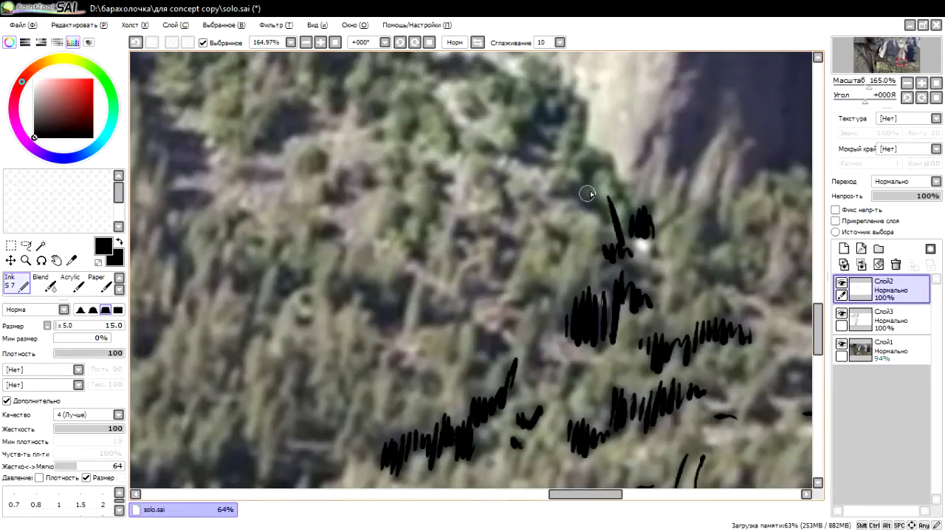
pyautogui.hotkey('ctrl', 'z')
# Step: Ink small marks and short vertical tree strokes along the cliff-edge trees
pyautogui.moveTo(614, 209)
pyautogui.mouseDown()
pyautogui.moveTo(613, 293)
pyautogui.moveTo(581, 288)
pyautogui.moveTo(597, 276)
pyautogui.moveTo(584, 200)
pyautogui.moveTo(570, 179)
pyautogui.moveTo(528, 211)
pyautogui.moveTo(538, 248)
pyautogui.mouseUp()
pyautogui.moveTo(540, 215); pyautogui.dragTo(548, 273)
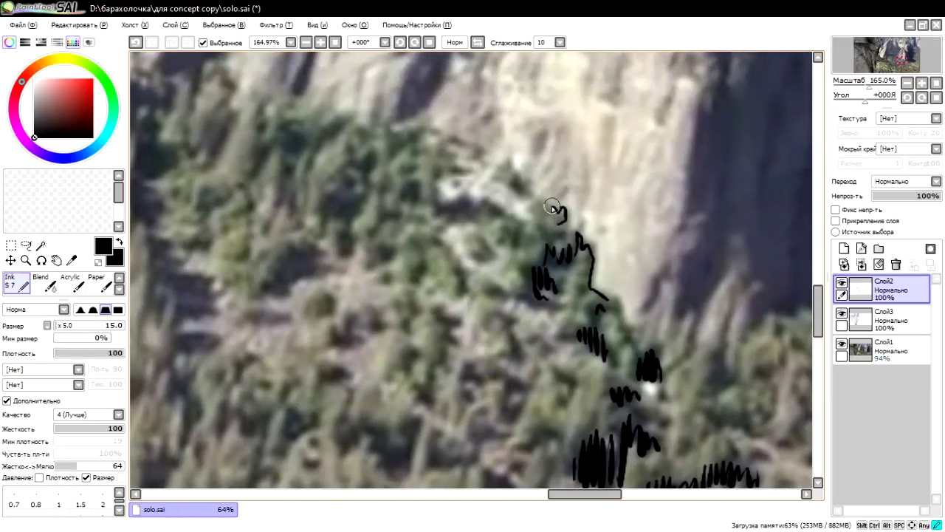
pyautogui.moveTo(537, 195)
pyautogui.mouseDown()
pyautogui.moveTo(518, 196)
pyautogui.moveTo(536, 245)
pyautogui.moveTo(607, 216)
pyautogui.moveTo(569, 205)
pyautogui.moveTo(586, 243)
pyautogui.moveTo(552, 260)
pyautogui.moveTo(582, 279)
pyautogui.mouseUp()
pyautogui.moveTo(588, 263)
pyautogui.mouseDown()
pyautogui.moveTo(588, 284)
pyautogui.moveTo(613, 281)
pyautogui.mouseUp()
pyautogui.moveTo(527, 288)
pyautogui.mouseDown()
pyautogui.moveTo(554, 288)
pyautogui.moveTo(550, 328)
pyautogui.moveTo(591, 336)
pyautogui.moveTo(621, 362)
pyautogui.mouseUp()
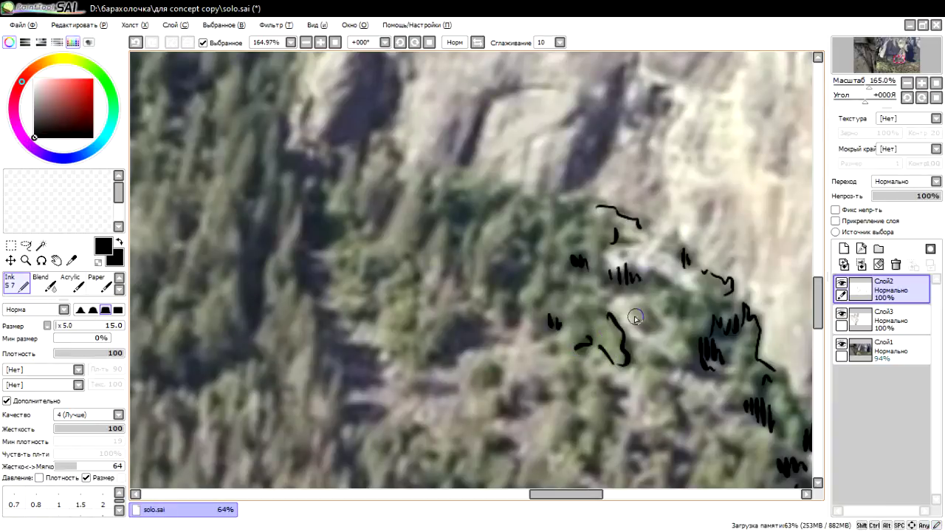
pyautogui.moveTo(628, 316); pyautogui.dragTo(637, 325)
# Step: Outline trees to the left with curves, adding vertical and diagonal strokes and a wavy outline
pyautogui.moveTo(565, 283); pyautogui.dragTo(531, 303)
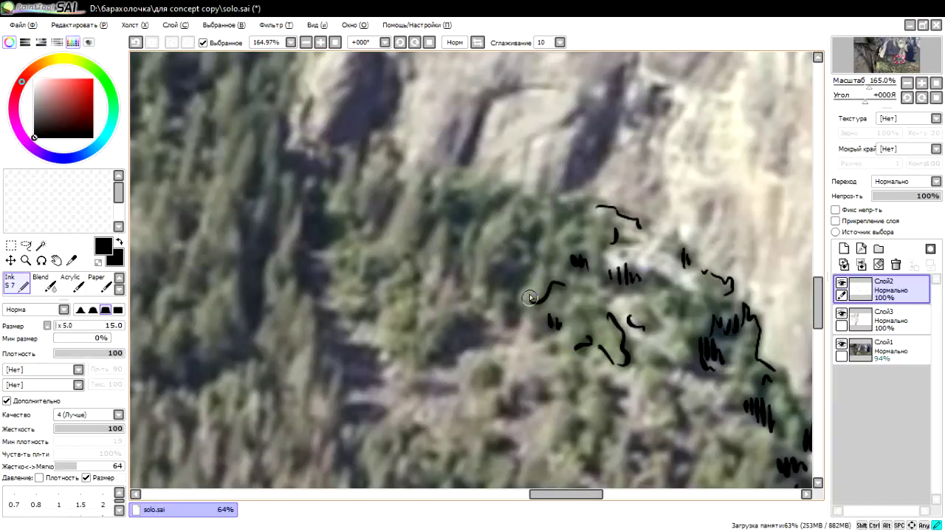
pyautogui.moveTo(521, 266); pyautogui.dragTo(518, 288)
pyautogui.moveTo(531, 233)
pyautogui.mouseDown()
pyautogui.moveTo(528, 275)
pyautogui.moveTo(503, 288)
pyautogui.moveTo(511, 322)
pyautogui.mouseUp()
pyautogui.moveTo(482, 284); pyautogui.dragTo(561, 323)
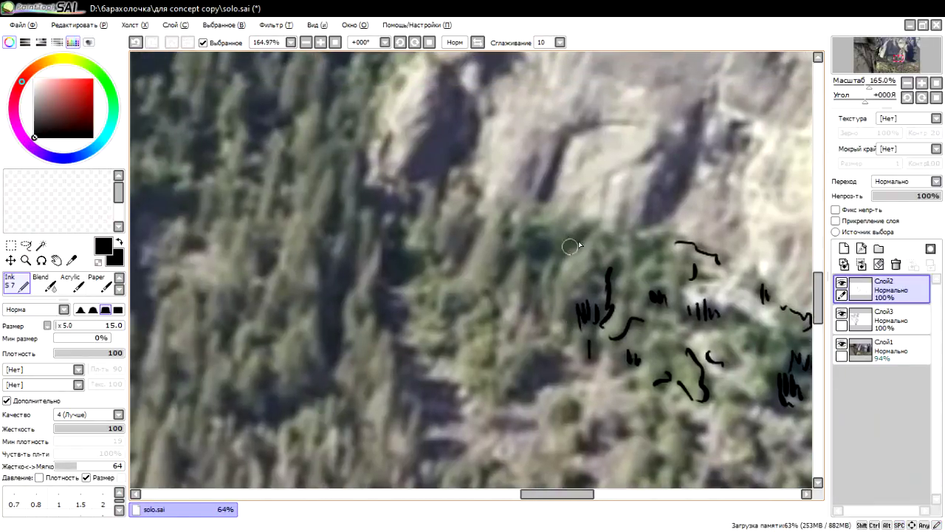
pyautogui.moveTo(586, 230); pyautogui.dragTo(552, 293)
pyautogui.moveTo(532, 238); pyautogui.dragTo(539, 260)
pyautogui.moveTo(544, 240); pyautogui.dragTo(537, 325)
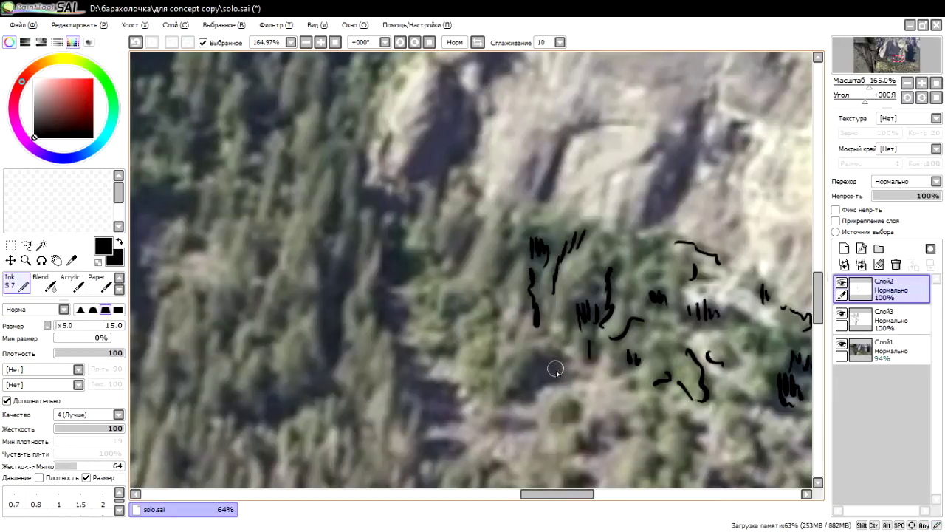
# Step: Hatch a shadow patch with diagonal lines, ink a squiggle beside it, and outline trees above
pyautogui.moveTo(517, 393); pyautogui.dragTo(569, 358)
pyautogui.moveTo(520, 399)
pyautogui.mouseDown()
pyautogui.moveTo(566, 369)
pyautogui.moveTo(581, 373)
pyautogui.mouseUp()
pyautogui.moveTo(499, 389); pyautogui.dragTo(519, 340)
pyautogui.moveTo(511, 331); pyautogui.dragTo(520, 305)
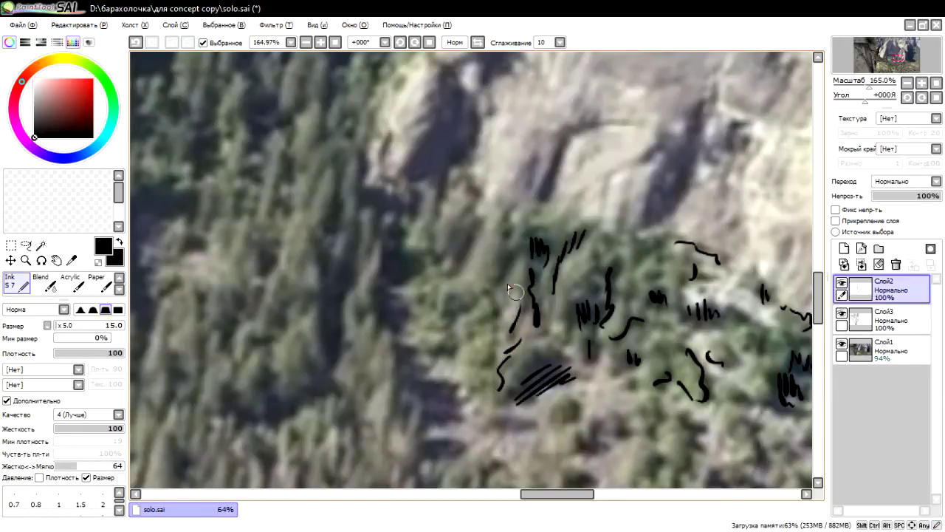
pyautogui.moveTo(515, 250)
pyautogui.mouseDown()
pyautogui.moveTo(500, 278)
pyautogui.moveTo(521, 219)
pyautogui.moveTo(563, 213)
pyautogui.mouseUp()
# Step: Add a squiggle, diagonal and parallel hatch lines, extending the hatch column down to the bottom
pyautogui.moveTo(477, 214); pyautogui.dragTo(464, 178)
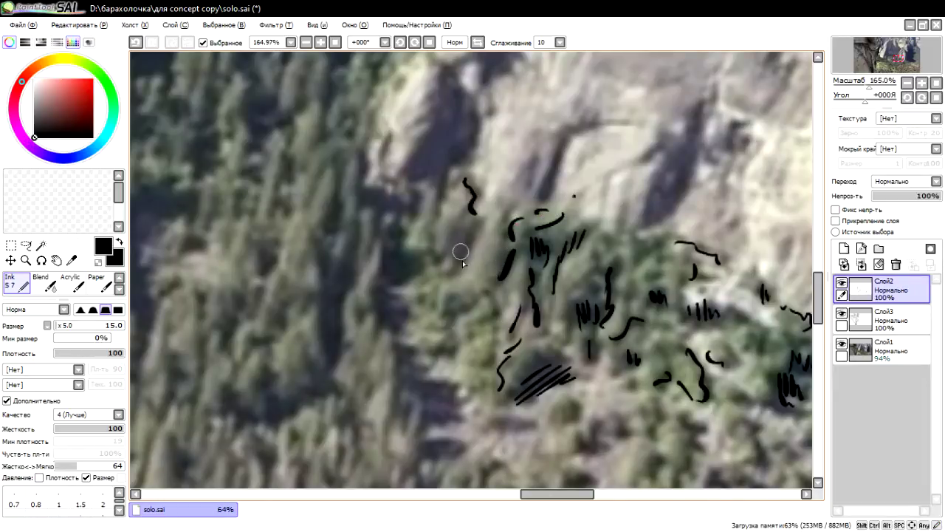
pyautogui.moveTo(480, 229); pyautogui.dragTo(456, 273)
pyautogui.moveTo(468, 207); pyautogui.dragTo(442, 268)
pyautogui.moveTo(482, 218)
pyautogui.mouseDown()
pyautogui.moveTo(455, 259)
pyautogui.moveTo(532, 185)
pyautogui.mouseUp()
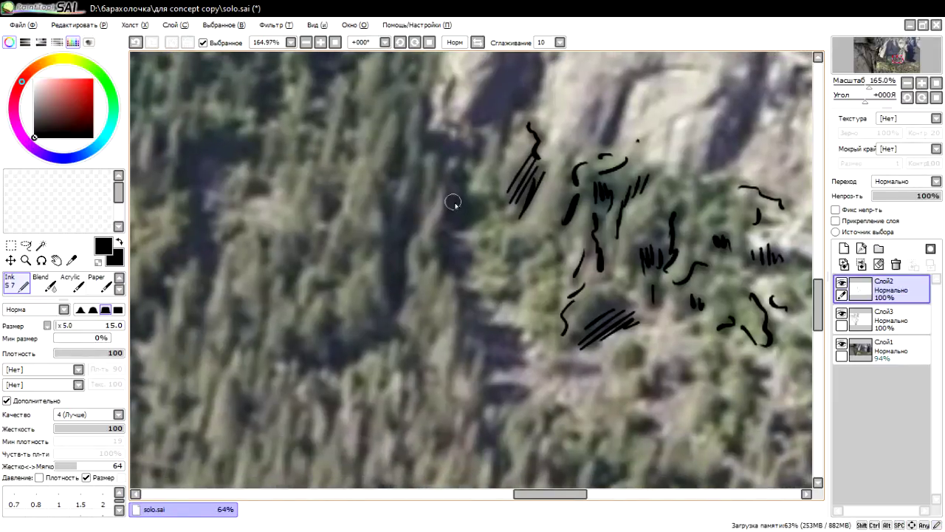
pyautogui.moveTo(480, 200)
pyautogui.mouseDown()
pyautogui.moveTo(444, 221)
pyautogui.moveTo(449, 289)
pyautogui.moveTo(469, 325)
pyautogui.mouseUp()
pyautogui.moveTo(495, 322); pyautogui.dragTo(472, 332)
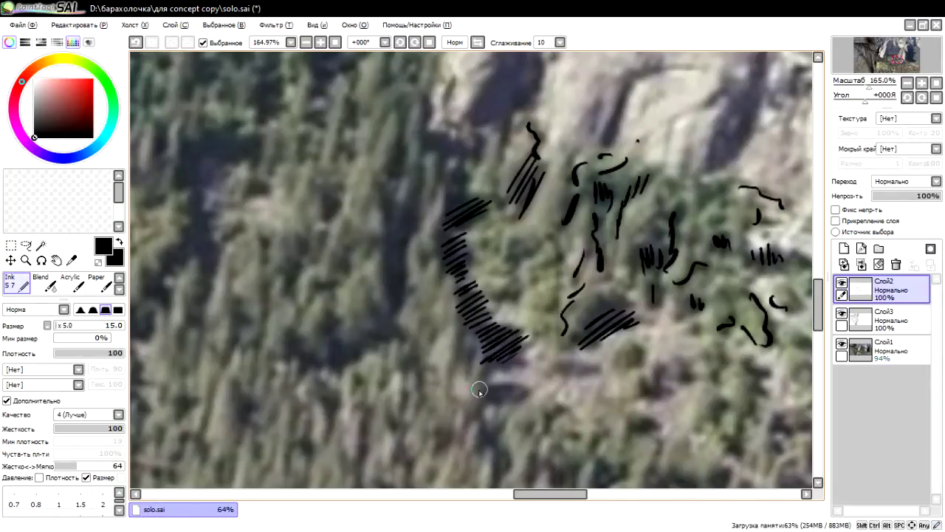
pyautogui.moveTo(503, 381)
pyautogui.mouseDown()
pyautogui.moveTo(480, 391)
pyautogui.moveTo(491, 399)
pyautogui.mouseUp()
pyautogui.moveTo(583, 358)
pyautogui.mouseDown()
pyautogui.moveTo(559, 368)
pyautogui.moveTo(570, 374)
pyautogui.moveTo(537, 344)
pyautogui.moveTo(521, 284)
pyautogui.moveTo(505, 301)
pyautogui.mouseUp()
# Step: Add vertical hatching and a dark ink blob, then ink a tall tree further left
pyautogui.moveTo(517, 281); pyautogui.dragTo(513, 300)
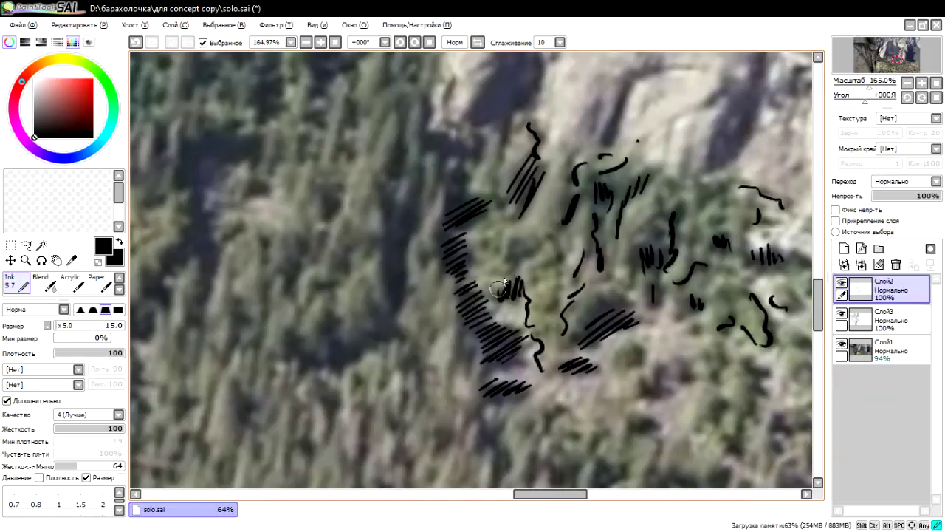
pyautogui.moveTo(510, 243)
pyautogui.mouseDown()
pyautogui.moveTo(511, 262)
pyautogui.moveTo(533, 246)
pyautogui.mouseUp()
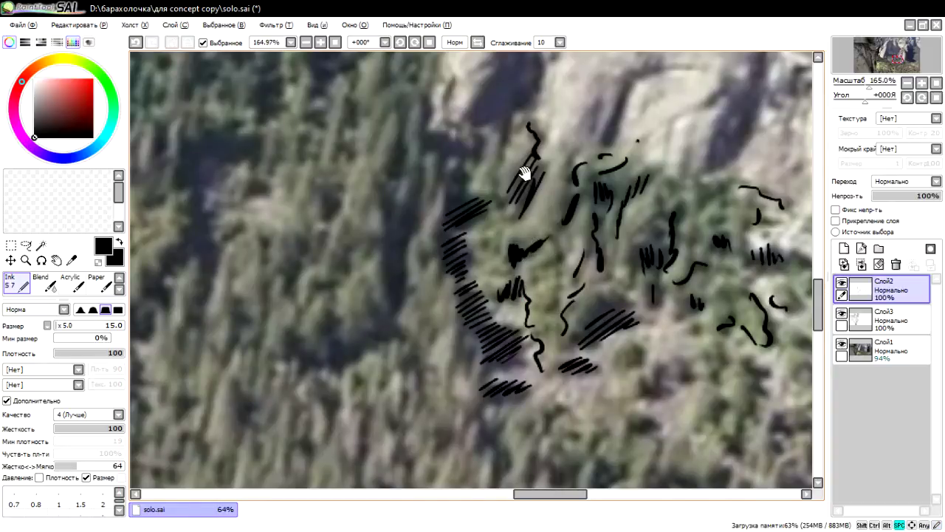
pyautogui.moveTo(523, 172)
pyautogui.mouseDown()
pyautogui.moveTo(538, 218)
pyautogui.moveTo(534, 263)
pyautogui.mouseUp()
pyautogui.moveTo(483, 194)
pyautogui.mouseDown()
pyautogui.moveTo(487, 269)
pyautogui.moveTo(503, 259)
pyautogui.moveTo(491, 294)
pyautogui.mouseUp()
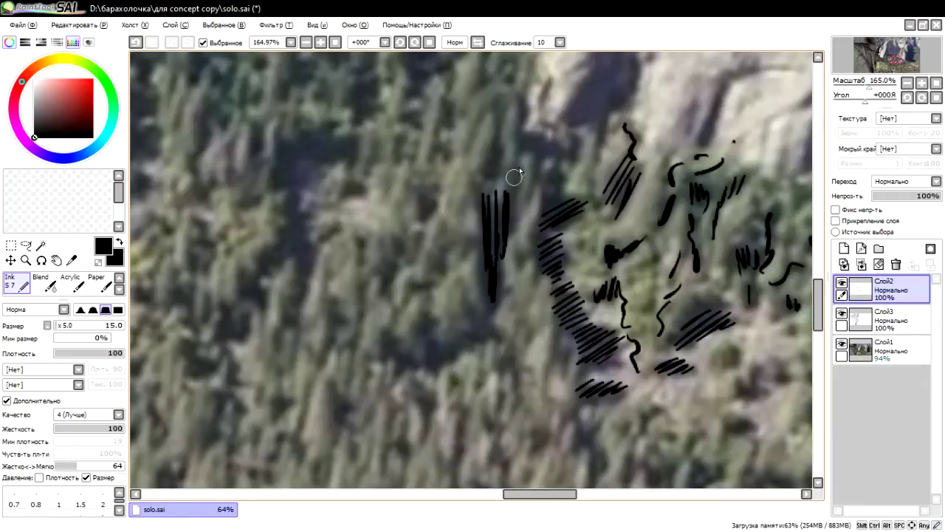
pyautogui.moveTo(526, 136)
pyautogui.mouseDown()
pyautogui.moveTo(535, 194)
pyautogui.moveTo(550, 154)
pyautogui.moveTo(518, 107)
pyautogui.moveTo(492, 169)
pyautogui.moveTo(495, 110)
pyautogui.moveTo(463, 162)
pyautogui.mouseUp()
pyautogui.moveTo(444, 195); pyautogui.dragTo(421, 235)
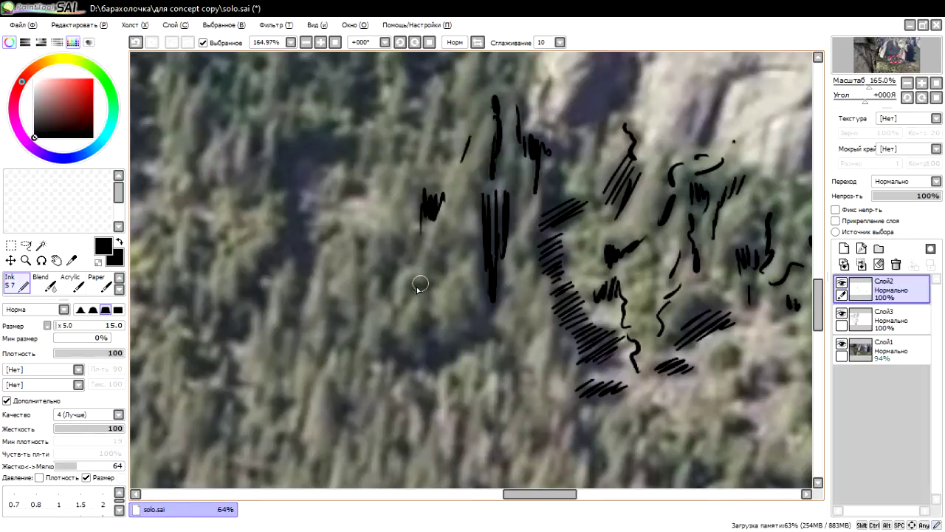
# Step: Ink a small tree shape with stem and short vertical tree strokes nearby
pyautogui.moveTo(411, 287)
pyautogui.mouseDown()
pyautogui.moveTo(428, 284)
pyautogui.moveTo(424, 325)
pyautogui.mouseUp()
pyautogui.moveTo(439, 238)
pyautogui.mouseDown()
pyautogui.moveTo(440, 284)
pyautogui.moveTo(450, 257)
pyautogui.mouseUp()
pyautogui.moveTo(447, 235)
pyautogui.mouseDown()
pyautogui.moveTo(446, 267)
pyautogui.moveTo(465, 264)
pyautogui.mouseUp()
pyautogui.moveTo(387, 334); pyautogui.dragTo(395, 367)
pyautogui.moveTo(399, 349)
pyautogui.mouseDown()
pyautogui.moveTo(400, 369)
pyautogui.moveTo(443, 342)
pyautogui.moveTo(484, 332)
pyautogui.moveTo(531, 200)
pyautogui.moveTo(589, 269)
pyautogui.mouseUp()
pyautogui.moveTo(570, 219); pyautogui.dragTo(561, 248)
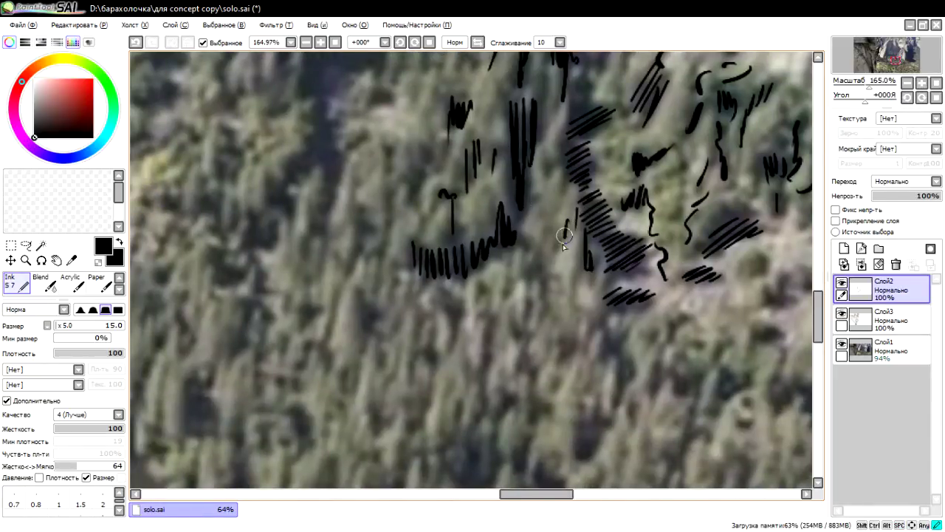
pyautogui.moveTo(549, 158); pyautogui.dragTo(548, 210)
pyautogui.scroll(-3, 528, 205)
# Step: Ink squiggles, vertical strokes, hatching and a V-shaped squiggle with a long stroke
pyautogui.moveTo(517, 181)
pyautogui.mouseDown()
pyautogui.moveTo(517, 211)
pyautogui.moveTo(550, 179)
pyautogui.moveTo(538, 237)
pyautogui.mouseUp()
pyautogui.moveTo(554, 197)
pyautogui.mouseDown()
pyautogui.moveTo(554, 231)
pyautogui.moveTo(623, 259)
pyautogui.moveTo(629, 299)
pyautogui.moveTo(594, 356)
pyautogui.mouseUp()
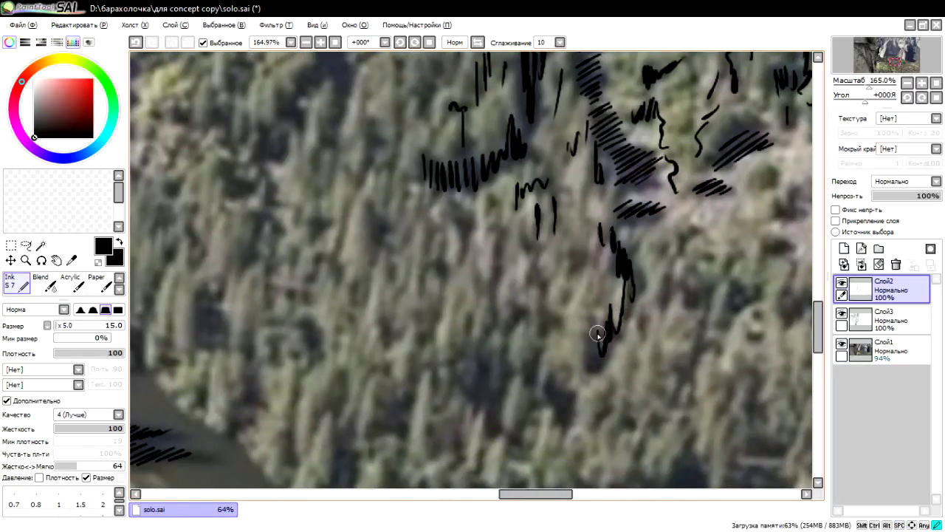
pyautogui.moveTo(602, 324); pyautogui.dragTo(591, 362)
pyautogui.moveTo(580, 271)
pyautogui.mouseDown()
pyautogui.moveTo(556, 308)
pyautogui.moveTo(565, 299)
pyautogui.mouseUp()
pyautogui.moveTo(529, 268)
pyautogui.mouseDown()
pyautogui.moveTo(541, 336)
pyautogui.moveTo(507, 337)
pyautogui.moveTo(502, 392)
pyautogui.mouseUp()
pyautogui.moveTo(527, 351); pyautogui.dragTo(525, 373)
pyautogui.moveTo(530, 353); pyautogui.dragTo(529, 369)
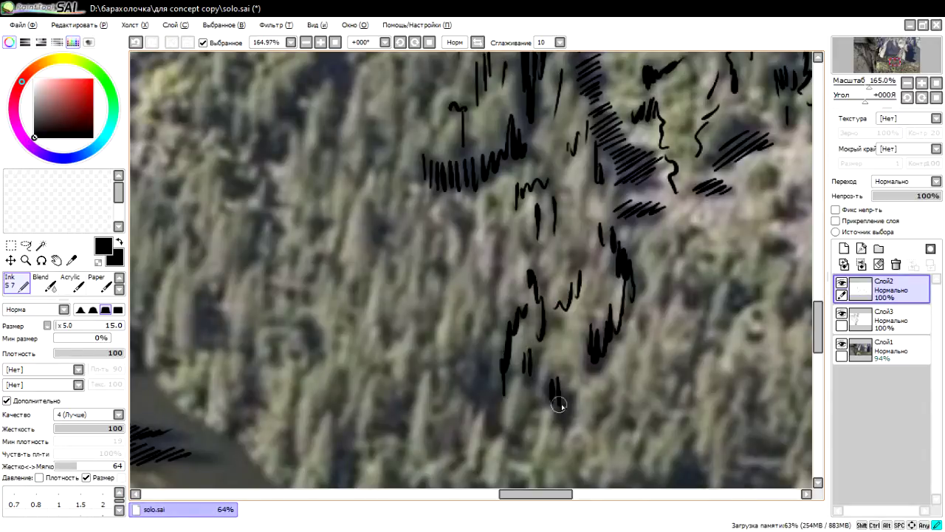
# Step: Ink a cluster of short tree strokes in the lower forest, then zoom out to the whole landscape
pyautogui.moveTo(448, 333); pyautogui.dragTo(500, 348)
pyautogui.moveTo(492, 271); pyautogui.dragTo(497, 284)
pyautogui.moveTo(501, 269); pyautogui.dragTo(516, 319)
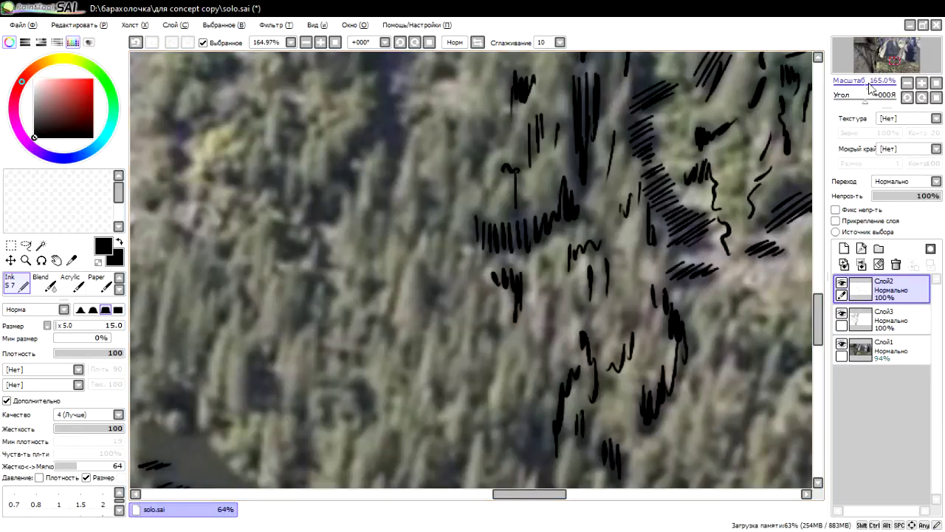
pyautogui.moveTo(872, 85); pyautogui.dragTo(862, 91)
pyautogui.click(841, 345)
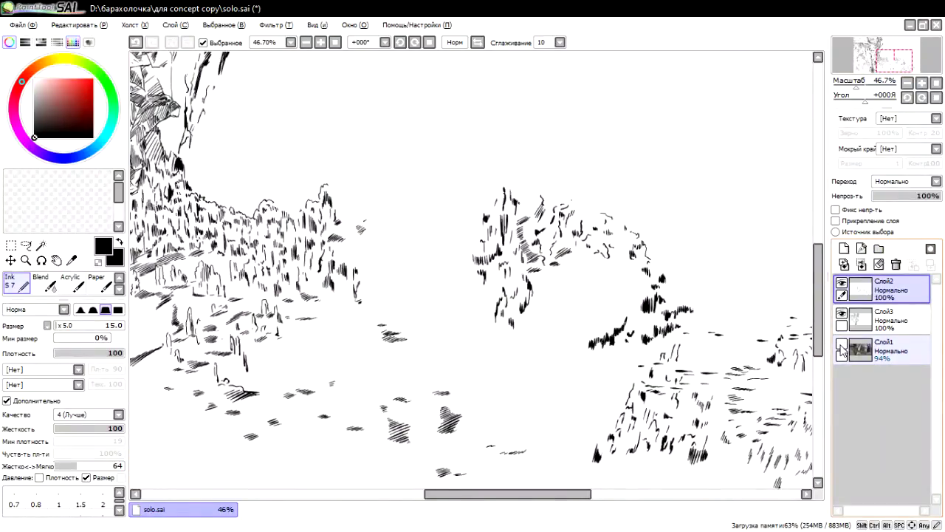
pyautogui.click(841, 345)
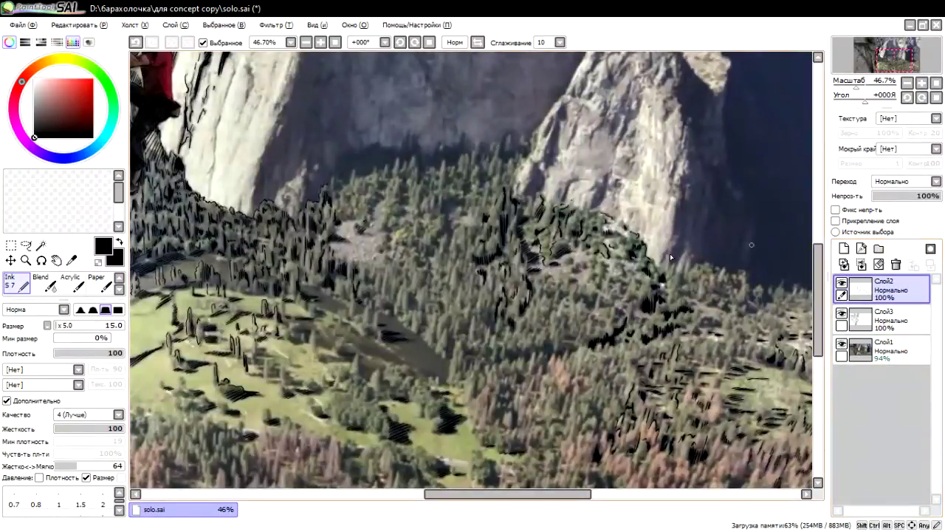
pyautogui.moveTo(377, 249)
pyautogui.mouseDown()
pyautogui.moveTo(576, 345)
pyautogui.moveTo(477, 466)
pyautogui.mouseUp()
pyautogui.moveTo(551, 424)
pyautogui.mouseDown()
pyautogui.moveTo(463, 313)
pyautogui.moveTo(479, 323)
pyautogui.moveTo(461, 263)
pyautogui.mouseUp()
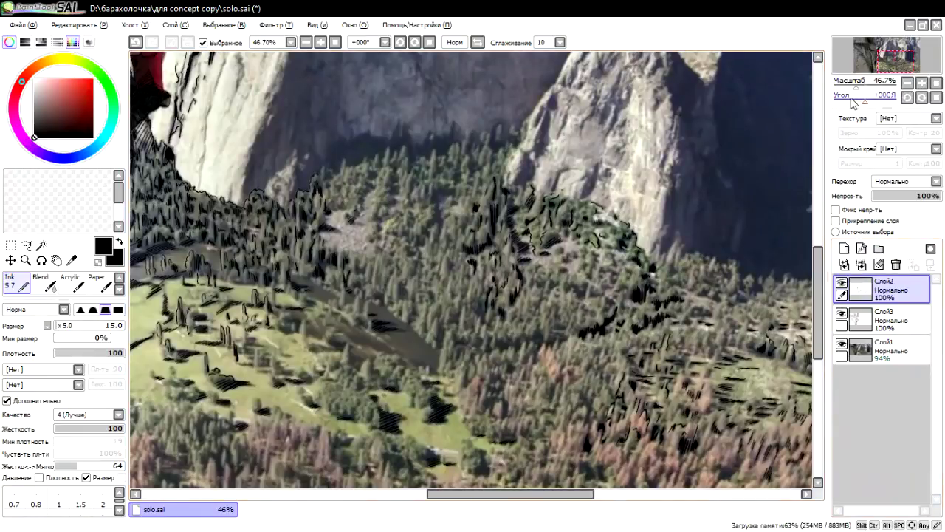
pyautogui.moveTo(861, 95); pyautogui.dragTo(849, 92)
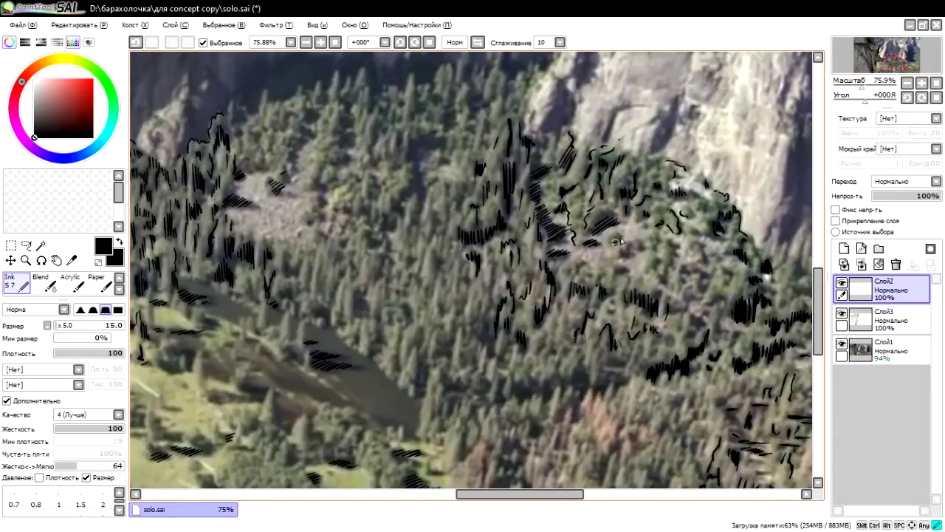
# Step: Start dense vertical hatching along the shadow band under the cliff
pyautogui.moveTo(523, 291); pyautogui.dragTo(538, 343)
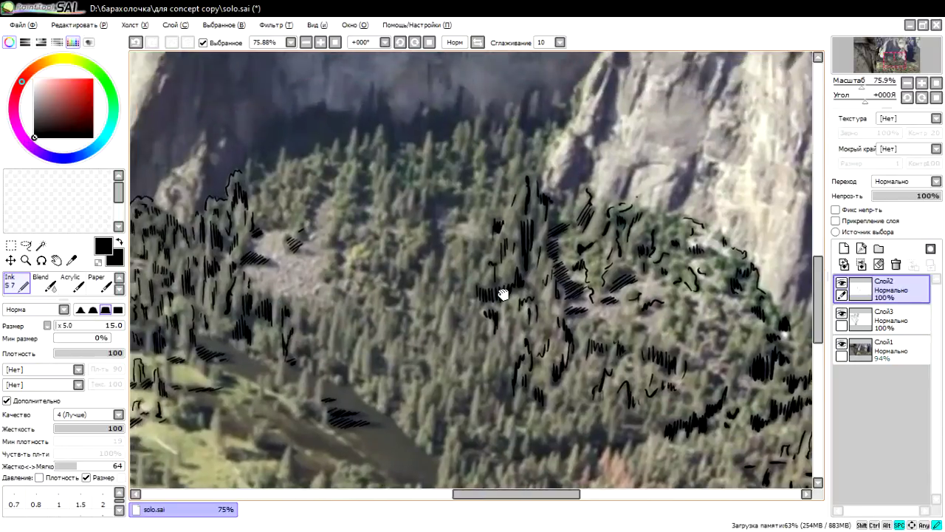
pyautogui.moveTo(404, 195); pyautogui.dragTo(376, 266)
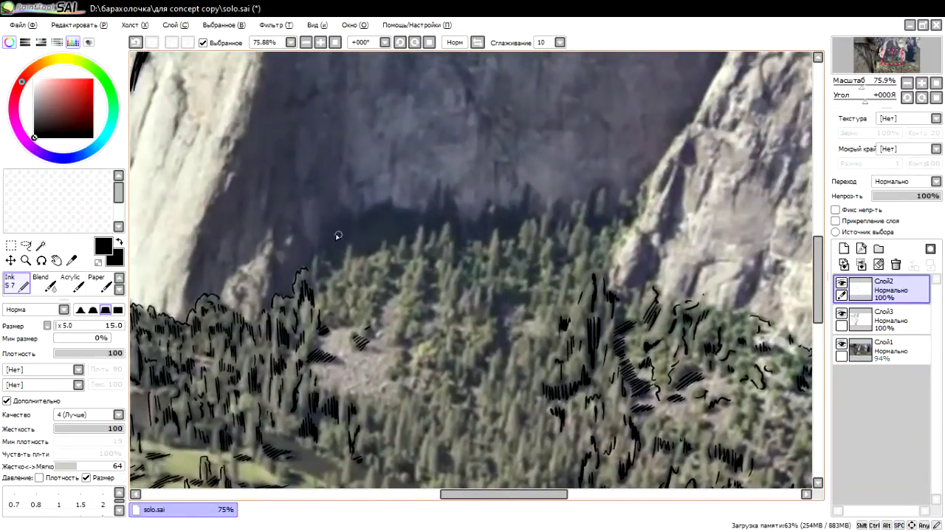
pyautogui.moveTo(331, 225); pyautogui.dragTo(332, 258)
pyautogui.moveTo(390, 198); pyautogui.dragTo(388, 238)
pyautogui.moveTo(395, 196); pyautogui.dragTo(397, 240)
pyautogui.moveTo(404, 201); pyautogui.dragTo(402, 238)
pyautogui.moveTo(408, 209); pyautogui.dragTo(407, 230)
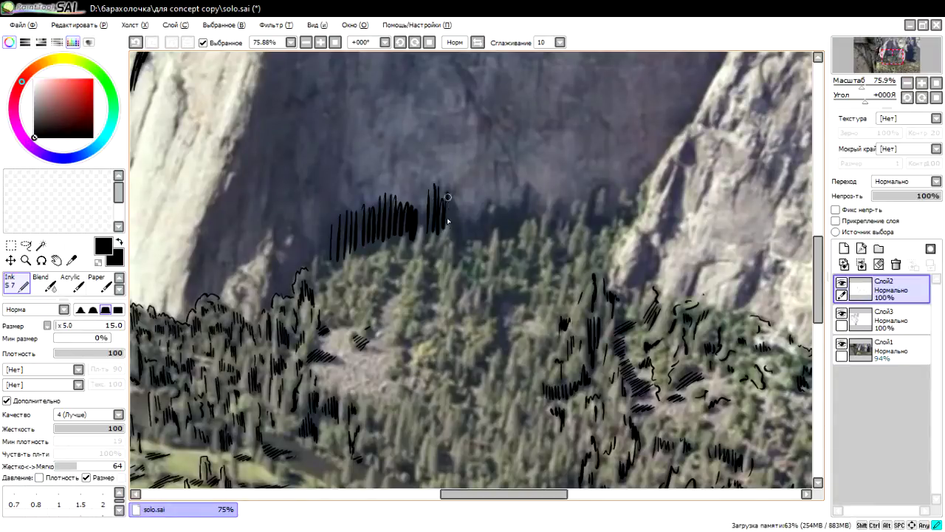
# Step: Continue the cliff-shadow hatching rightward, outline tree tops below, and hatch a dark forest patch
pyautogui.moveTo(447, 198); pyautogui.dragTo(453, 245)
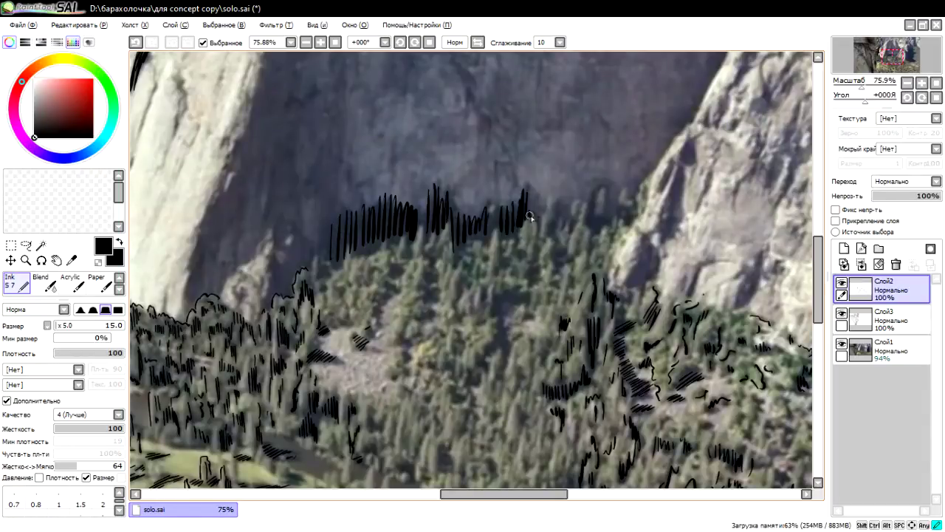
pyautogui.moveTo(555, 202); pyautogui.dragTo(553, 235)
pyautogui.moveTo(562, 204)
pyautogui.mouseDown()
pyautogui.moveTo(560, 219)
pyautogui.moveTo(610, 234)
pyautogui.mouseUp()
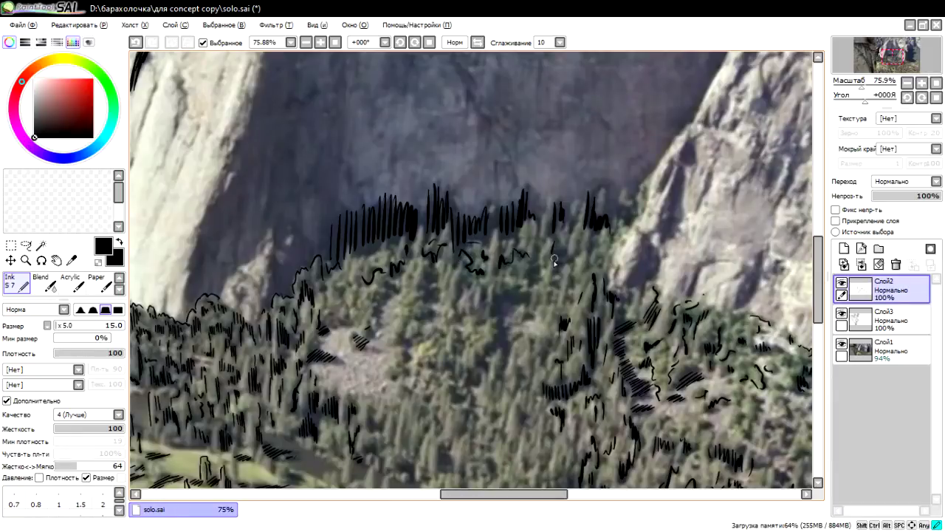
pyautogui.moveTo(579, 251)
pyautogui.mouseDown()
pyautogui.moveTo(573, 263)
pyautogui.moveTo(591, 266)
pyautogui.mouseUp()
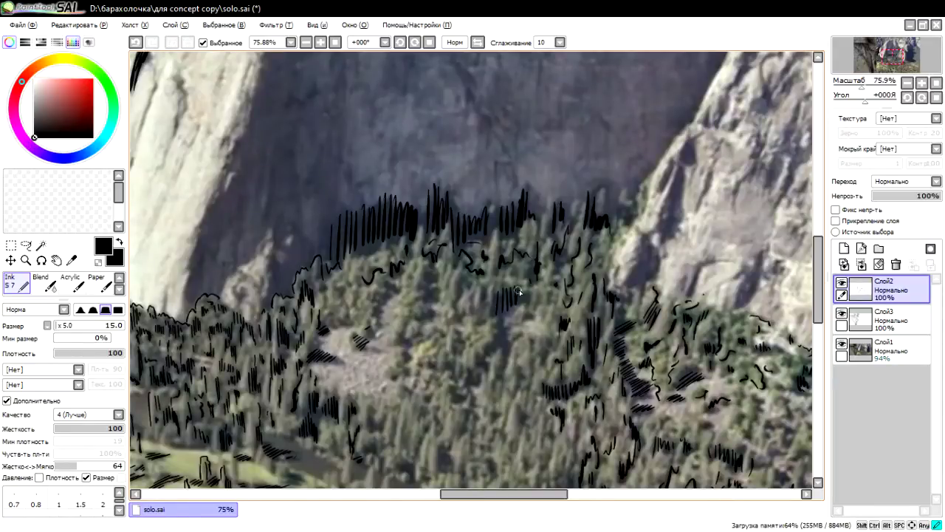
pyautogui.moveTo(523, 291); pyautogui.dragTo(522, 309)
# Step: Hatch shadowed trees near the rocky clearing and draw a curved tree line in the forest
pyautogui.moveTo(440, 289); pyautogui.dragTo(449, 249)
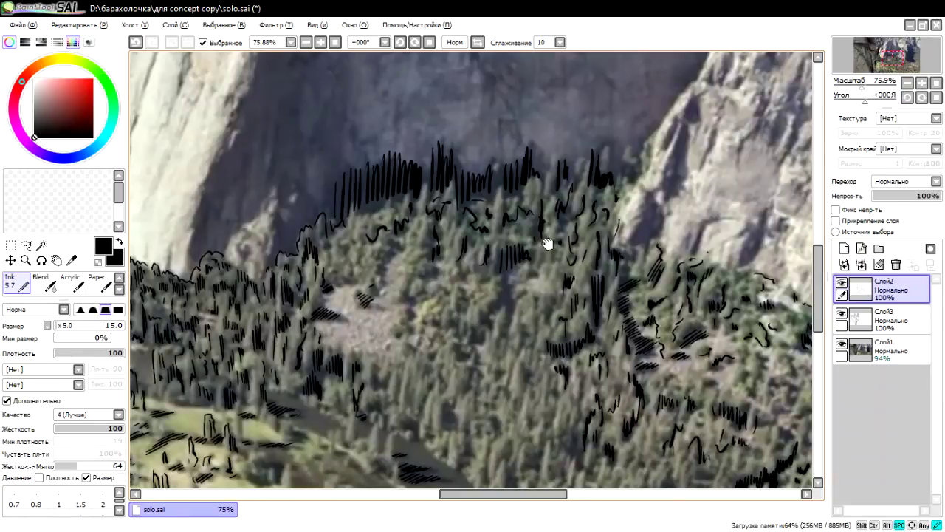
pyautogui.moveTo(547, 245); pyautogui.dragTo(557, 228)
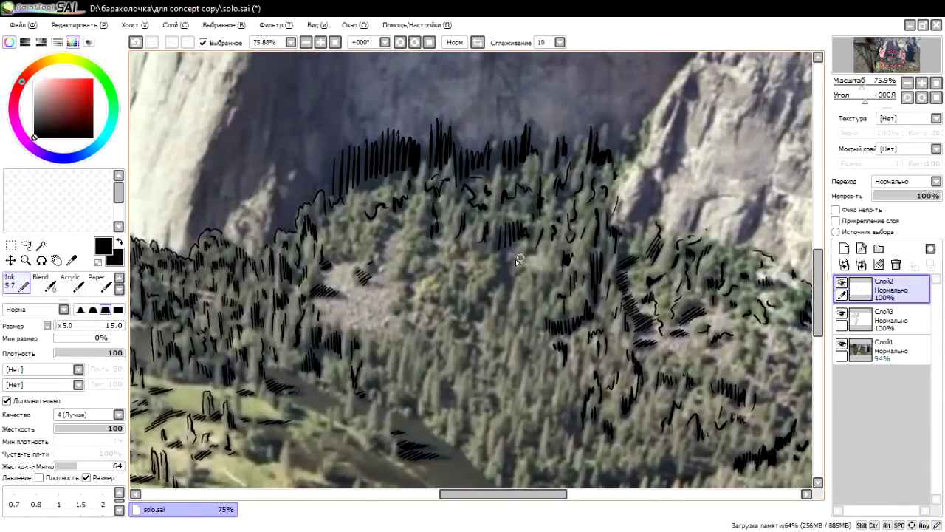
pyautogui.moveTo(505, 256)
pyautogui.mouseDown()
pyautogui.moveTo(516, 294)
pyautogui.moveTo(550, 240)
pyautogui.mouseUp()
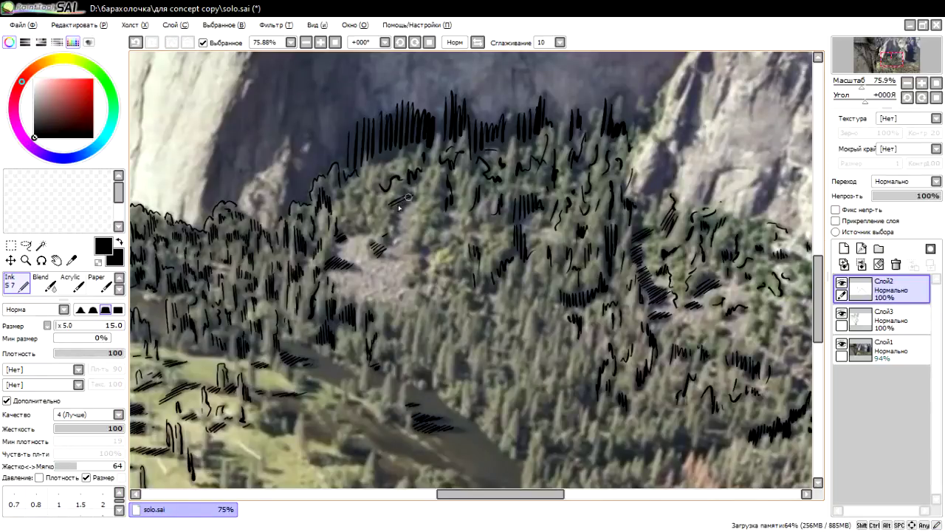
pyautogui.moveTo(409, 197); pyautogui.dragTo(407, 204)
pyautogui.moveTo(362, 221); pyautogui.dragTo(361, 205)
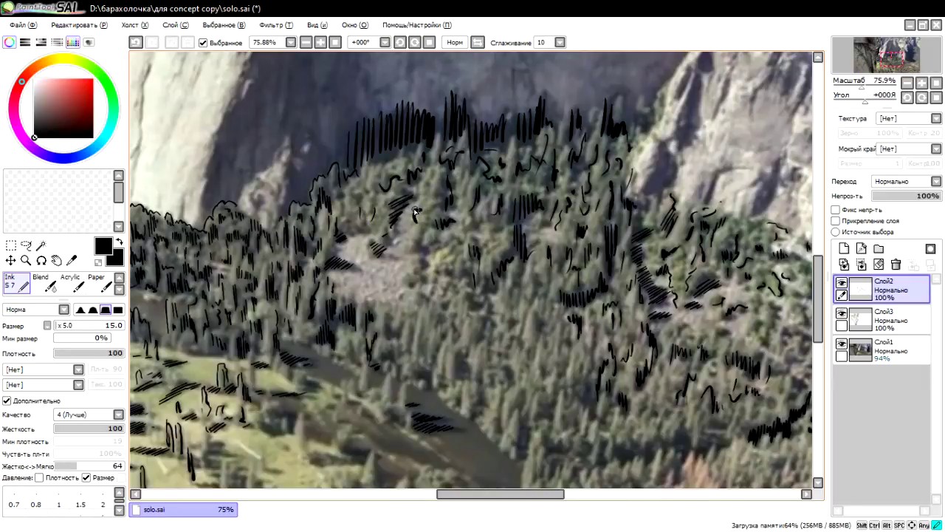
pyautogui.moveTo(417, 220); pyautogui.dragTo(428, 173)
pyautogui.moveTo(416, 226)
pyautogui.mouseDown()
pyautogui.moveTo(420, 251)
pyautogui.moveTo(491, 180)
pyautogui.moveTo(441, 223)
pyautogui.mouseUp()
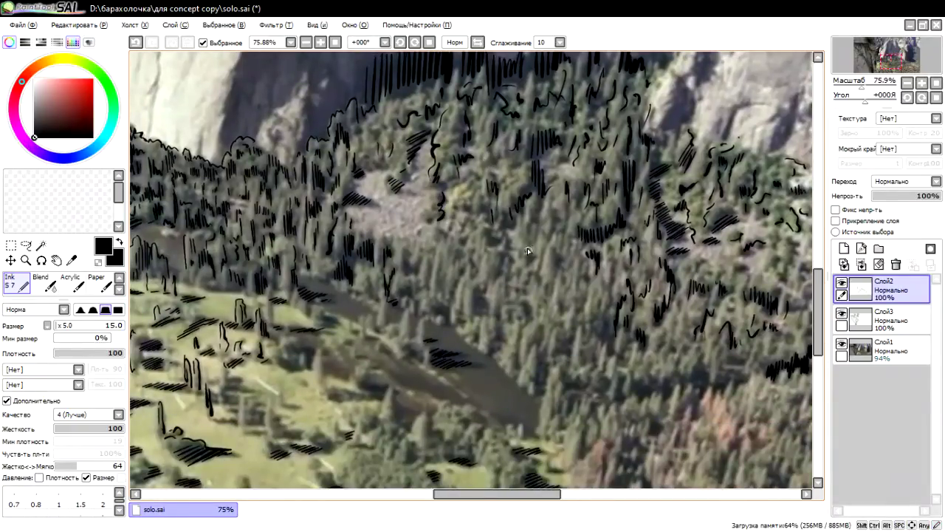
# Step: Mark two tree shapes on the slope and hatch shadows across the lower forest
pyautogui.moveTo(535, 232); pyautogui.dragTo(567, 314)
pyautogui.moveTo(582, 279)
pyautogui.mouseDown()
pyautogui.moveTo(579, 309)
pyautogui.moveTo(611, 361)
pyautogui.moveTo(608, 403)
pyautogui.moveTo(640, 399)
pyautogui.mouseUp()
pyautogui.moveTo(645, 378)
pyautogui.mouseDown()
pyautogui.moveTo(648, 397)
pyautogui.moveTo(681, 394)
pyautogui.mouseUp()
pyautogui.moveTo(693, 360)
pyautogui.mouseDown()
pyautogui.moveTo(697, 393)
pyautogui.moveTo(719, 399)
pyautogui.mouseUp()
pyautogui.moveTo(440, 364)
pyautogui.mouseDown()
pyautogui.moveTo(465, 378)
pyautogui.moveTo(459, 412)
pyautogui.mouseUp()
pyautogui.scroll(2, 467, 377)
# Step: Hatch vertical tree strokes in the dark forest and near its lower edge
pyautogui.moveTo(514, 378)
pyautogui.mouseDown()
pyautogui.moveTo(519, 411)
pyautogui.moveTo(560, 443)
pyautogui.mouseUp()
pyautogui.moveTo(566, 399)
pyautogui.mouseDown()
pyautogui.moveTo(569, 418)
pyautogui.moveTo(586, 429)
pyautogui.mouseUp()
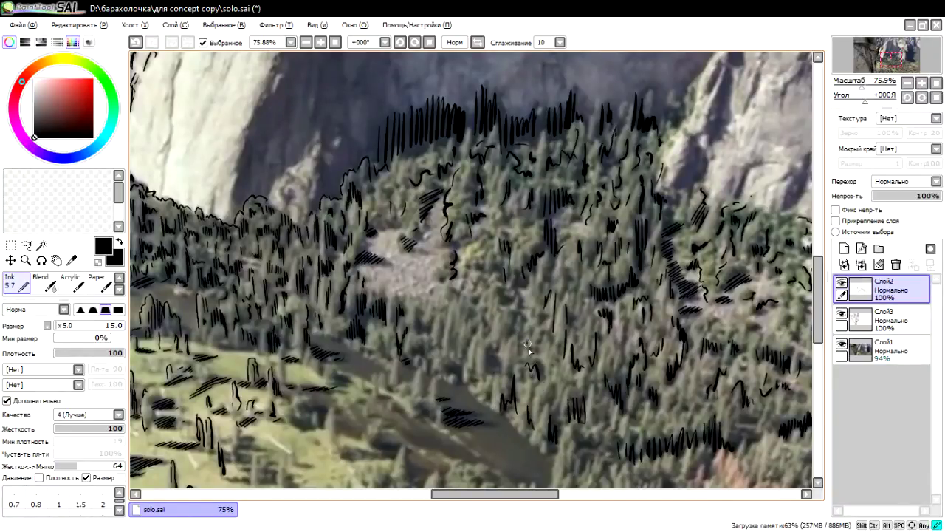
pyautogui.moveTo(528, 342)
pyautogui.mouseDown()
pyautogui.moveTo(536, 350)
pyautogui.moveTo(502, 382)
pyautogui.mouseUp()
pyautogui.moveTo(464, 316)
pyautogui.mouseDown()
pyautogui.moveTo(467, 340)
pyautogui.moveTo(478, 339)
pyautogui.mouseUp()
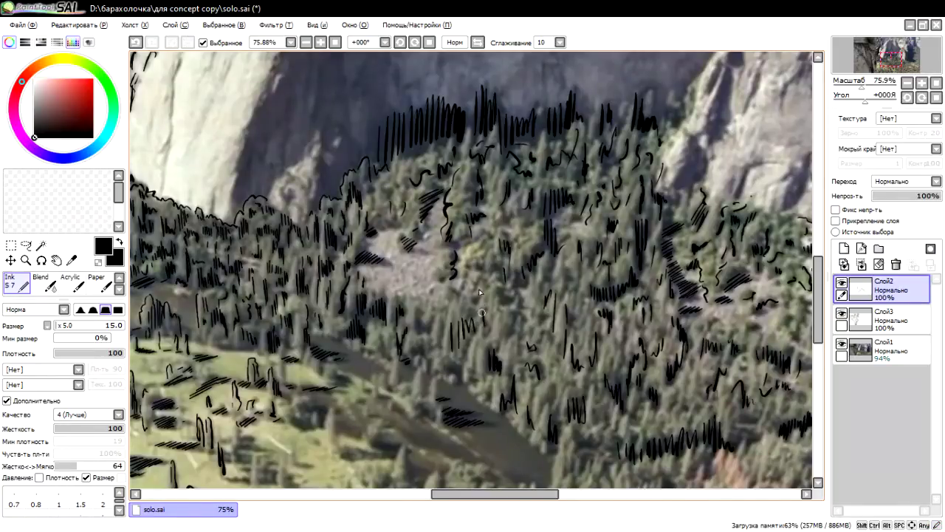
pyautogui.moveTo(496, 293)
pyautogui.mouseDown()
pyautogui.moveTo(506, 304)
pyautogui.moveTo(477, 237)
pyautogui.mouseUp()
# Step: Hatch riverbank shrubs, outline a bush and tree clump, and draw the river edge line
pyautogui.moveTo(500, 318); pyautogui.dragTo(470, 235)
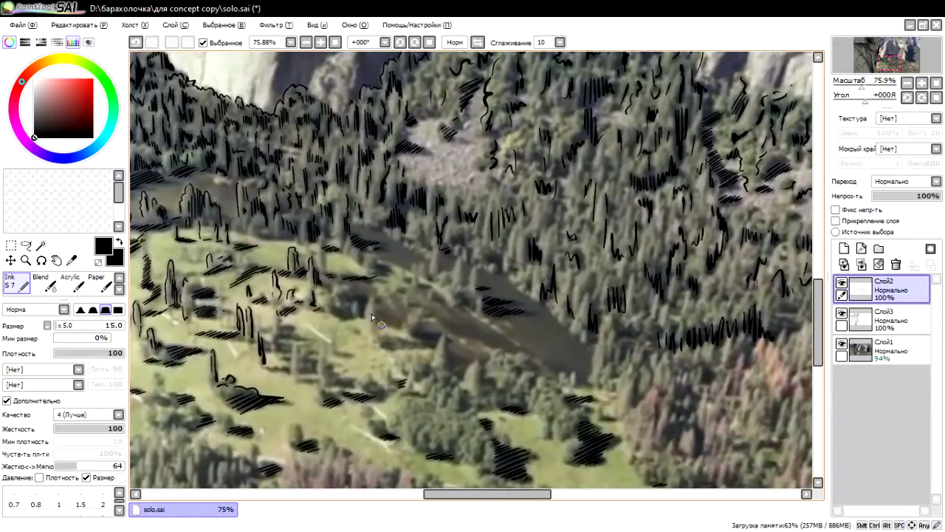
pyautogui.moveTo(381, 337)
pyautogui.mouseDown()
pyautogui.moveTo(389, 347)
pyautogui.moveTo(412, 345)
pyautogui.moveTo(436, 333)
pyautogui.moveTo(432, 363)
pyautogui.mouseUp()
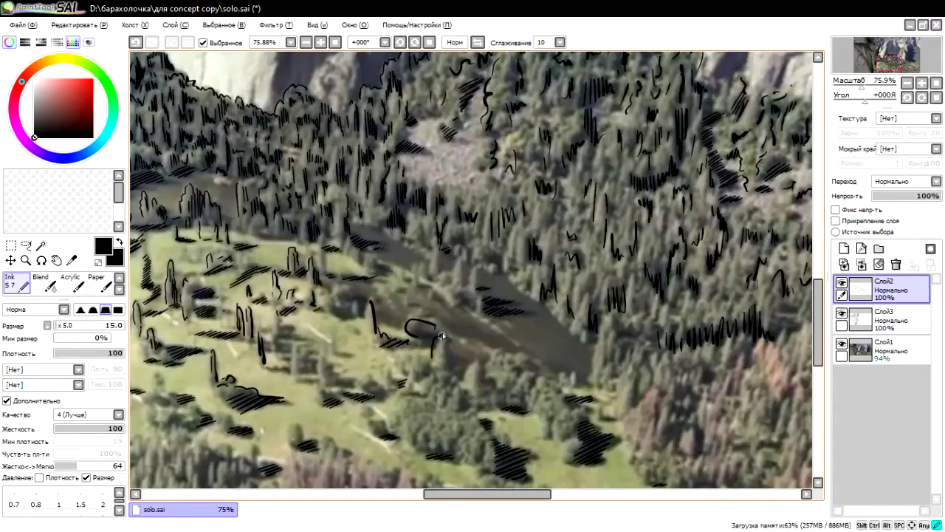
pyautogui.moveTo(440, 331)
pyautogui.mouseDown()
pyautogui.moveTo(446, 367)
pyautogui.moveTo(484, 375)
pyautogui.mouseUp()
pyautogui.moveTo(390, 413); pyautogui.dragTo(411, 398)
pyautogui.moveTo(452, 440)
pyautogui.mouseDown()
pyautogui.moveTo(482, 436)
pyautogui.moveTo(466, 395)
pyautogui.moveTo(400, 370)
pyautogui.mouseUp()
pyautogui.moveTo(524, 408)
pyautogui.mouseDown()
pyautogui.moveTo(529, 379)
pyautogui.moveTo(495, 391)
pyautogui.moveTo(534, 361)
pyautogui.moveTo(541, 366)
pyautogui.moveTo(526, 347)
pyautogui.mouseUp()
pyautogui.moveTo(467, 334); pyautogui.dragTo(502, 348)
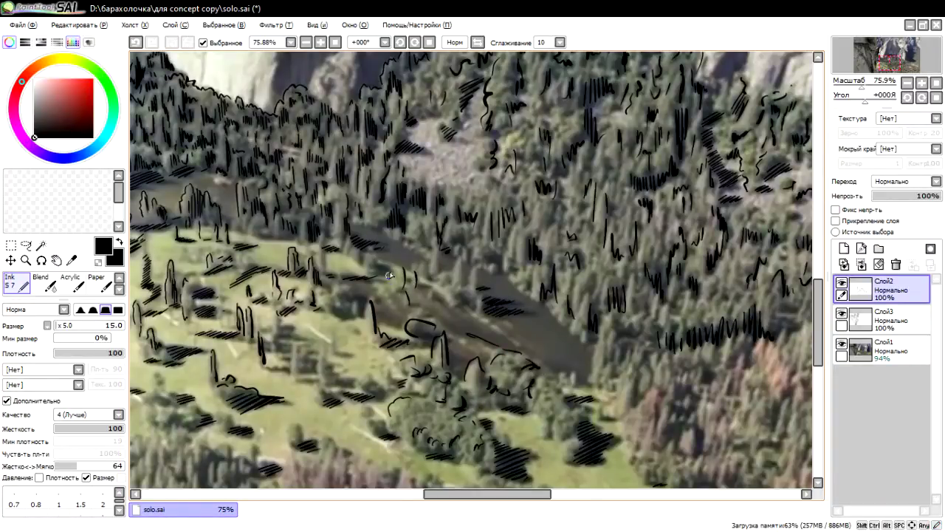
# Step: Add tree outlines, vertical tree strokes and two standing trunks on the meadow
pyautogui.moveTo(390, 272)
pyautogui.mouseDown()
pyautogui.moveTo(394, 294)
pyautogui.moveTo(429, 287)
pyautogui.moveTo(419, 308)
pyautogui.moveTo(415, 297)
pyautogui.mouseUp()
pyautogui.moveTo(444, 251)
pyautogui.mouseDown()
pyautogui.moveTo(442, 280)
pyautogui.moveTo(427, 270)
pyautogui.moveTo(489, 238)
pyautogui.mouseUp()
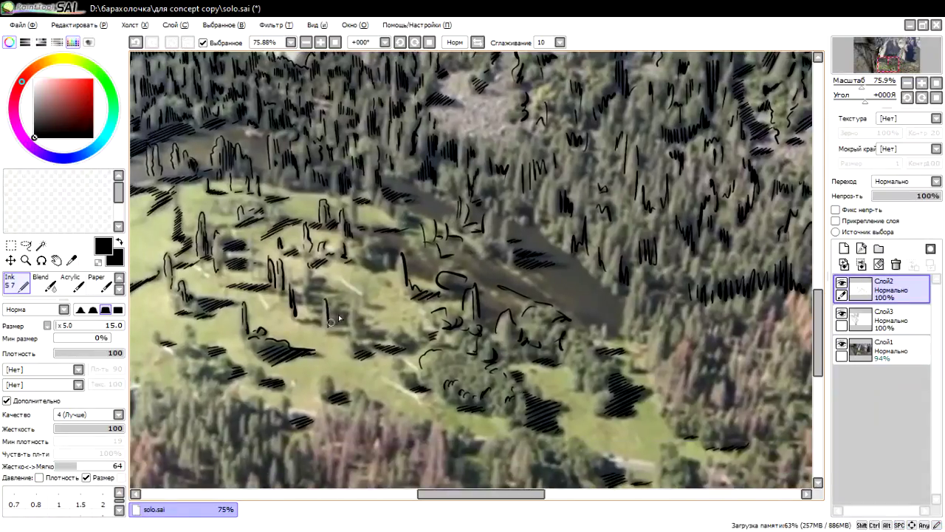
pyautogui.moveTo(352, 303); pyautogui.dragTo(353, 329)
pyautogui.moveTo(324, 299); pyautogui.dragTo(325, 325)
pyautogui.moveTo(332, 284)
pyautogui.mouseDown()
pyautogui.moveTo(325, 309)
pyautogui.moveTo(384, 307)
pyautogui.moveTo(429, 251)
pyautogui.moveTo(459, 235)
pyautogui.moveTo(477, 203)
pyautogui.moveTo(587, 217)
pyautogui.mouseUp()
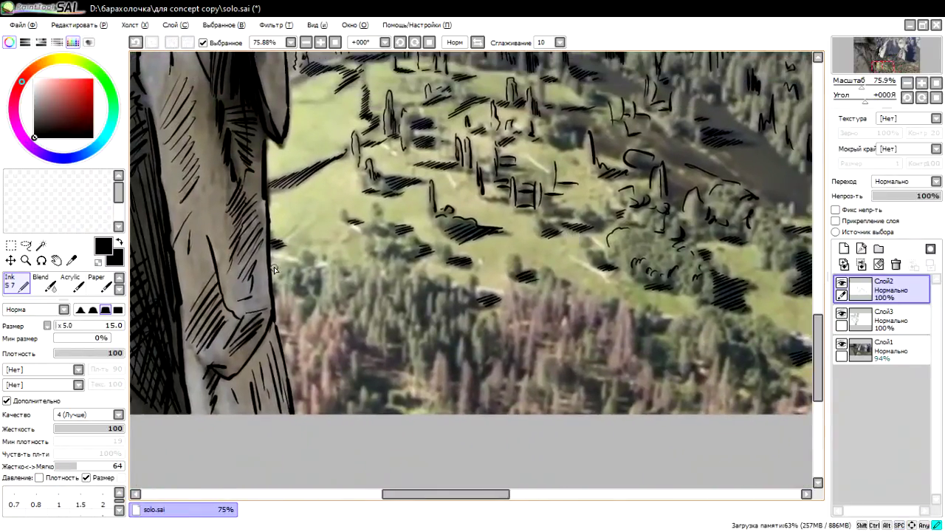
# Step: Ink hatch strokes over the left and middle of the tree band below the meadow
pyautogui.moveTo(297, 269)
pyautogui.mouseDown()
pyautogui.moveTo(299, 286)
pyautogui.moveTo(337, 275)
pyautogui.moveTo(351, 285)
pyautogui.moveTo(341, 325)
pyautogui.moveTo(353, 356)
pyautogui.moveTo(382, 371)
pyautogui.mouseUp()
pyautogui.moveTo(386, 345)
pyautogui.mouseDown()
pyautogui.moveTo(391, 366)
pyautogui.moveTo(421, 362)
pyautogui.mouseUp()
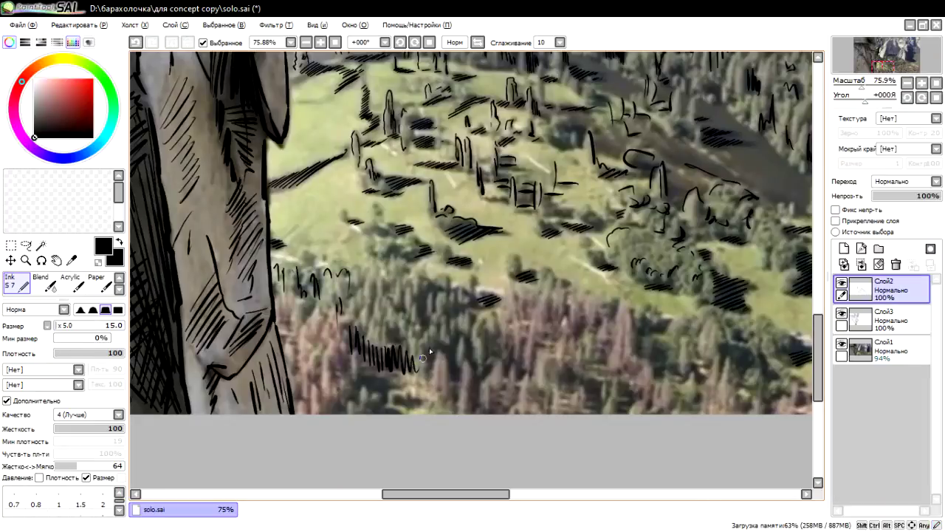
pyautogui.moveTo(459, 330); pyautogui.dragTo(468, 352)
pyautogui.moveTo(436, 294)
pyautogui.mouseDown()
pyautogui.moveTo(418, 334)
pyautogui.moveTo(439, 303)
pyautogui.moveTo(421, 265)
pyautogui.moveTo(410, 304)
pyautogui.moveTo(384, 299)
pyautogui.moveTo(367, 332)
pyautogui.mouseUp()
pyautogui.moveTo(363, 285); pyautogui.dragTo(359, 309)
pyautogui.moveTo(361, 268); pyautogui.dragTo(358, 291)
pyautogui.moveTo(362, 370)
pyautogui.mouseDown()
pyautogui.moveTo(366, 395)
pyautogui.moveTo(386, 411)
pyautogui.moveTo(397, 398)
pyautogui.moveTo(449, 390)
pyautogui.moveTo(452, 405)
pyautogui.mouseUp()
# Step: Extend the vertical tree hatching rightward across the lower tree band
pyautogui.moveTo(471, 362); pyautogui.dragTo(470, 394)
pyautogui.moveTo(479, 384); pyautogui.dragTo(476, 412)
pyautogui.moveTo(482, 366); pyautogui.dragTo(480, 401)
pyautogui.moveTo(486, 350); pyautogui.dragTo(483, 394)
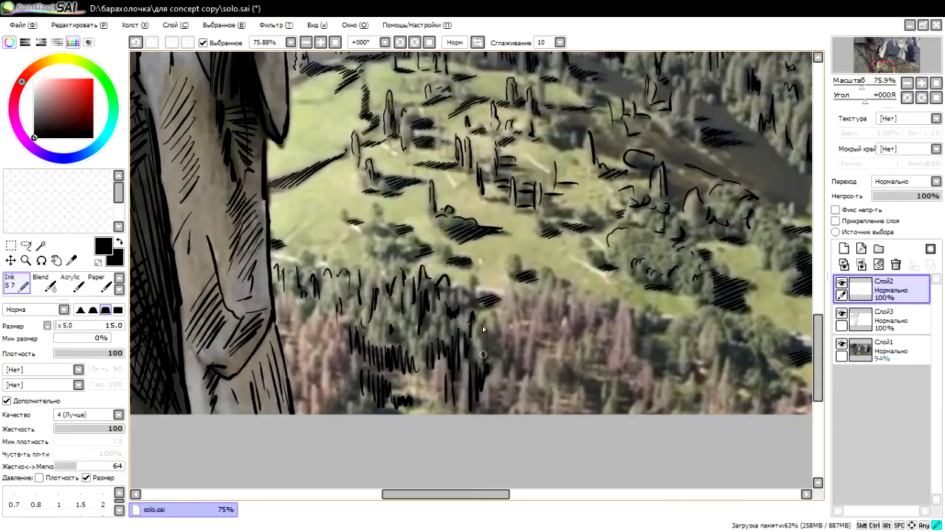
pyautogui.moveTo(488, 325)
pyautogui.mouseDown()
pyautogui.moveTo(482, 357)
pyautogui.moveTo(507, 378)
pyautogui.mouseUp()
pyautogui.moveTo(518, 339)
pyautogui.mouseDown()
pyautogui.moveTo(516, 376)
pyautogui.moveTo(526, 369)
pyautogui.moveTo(558, 393)
pyautogui.mouseUp()
pyautogui.moveTo(567, 364); pyautogui.dragTo(570, 399)
pyautogui.moveTo(580, 367); pyautogui.dragTo(583, 391)
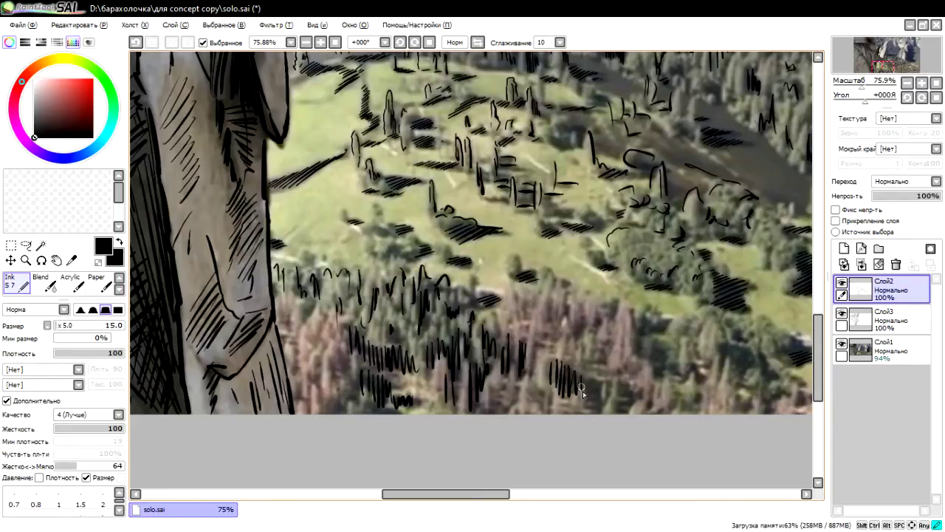
# Step: Add tree strokes along the meadow's lower edge and outline the tree tops there
pyautogui.moveTo(518, 289); pyautogui.dragTo(515, 312)
pyautogui.moveTo(570, 299); pyautogui.dragTo(564, 316)
pyautogui.moveTo(548, 274); pyautogui.dragTo(545, 294)
pyautogui.moveTo(555, 271); pyautogui.dragTo(553, 291)
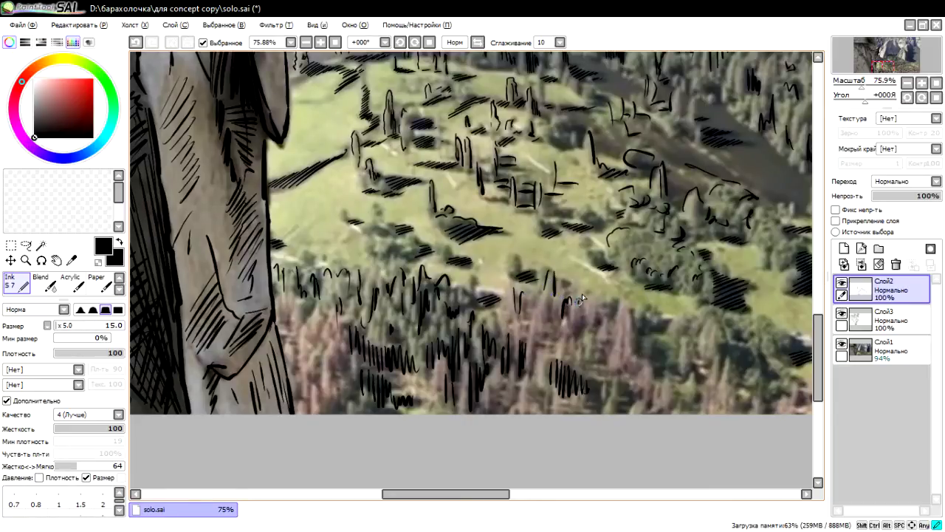
pyautogui.moveTo(603, 309)
pyautogui.mouseDown()
pyautogui.moveTo(598, 322)
pyautogui.moveTo(637, 358)
pyautogui.mouseUp()
pyautogui.moveTo(647, 307); pyautogui.dragTo(644, 326)
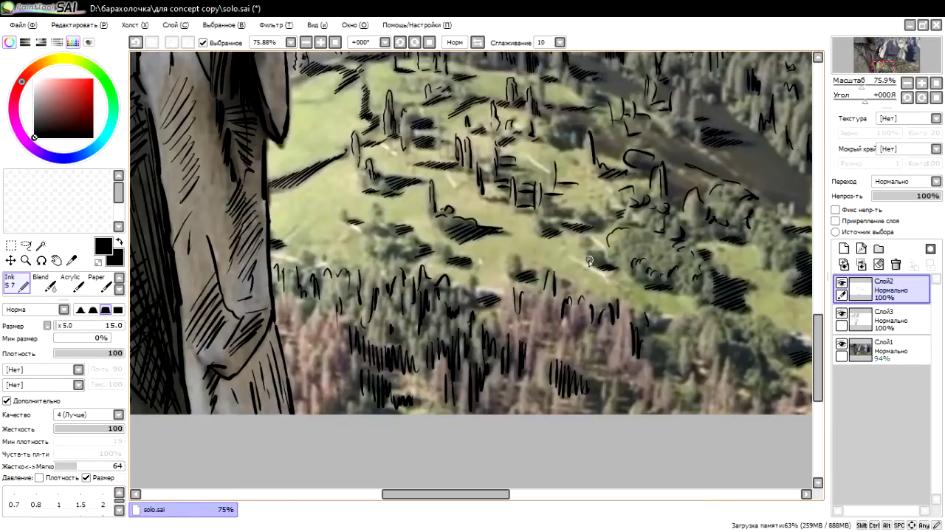
pyautogui.moveTo(589, 258); pyautogui.dragTo(595, 250)
pyautogui.moveTo(513, 257); pyautogui.dragTo(515, 270)
pyautogui.moveTo(434, 266)
pyautogui.mouseDown()
pyautogui.moveTo(438, 250)
pyautogui.moveTo(448, 259)
pyautogui.moveTo(400, 256)
pyautogui.moveTo(373, 236)
pyautogui.mouseUp()
pyautogui.moveTo(376, 204)
pyautogui.mouseDown()
pyautogui.moveTo(376, 222)
pyautogui.moveTo(347, 225)
pyautogui.mouseUp()
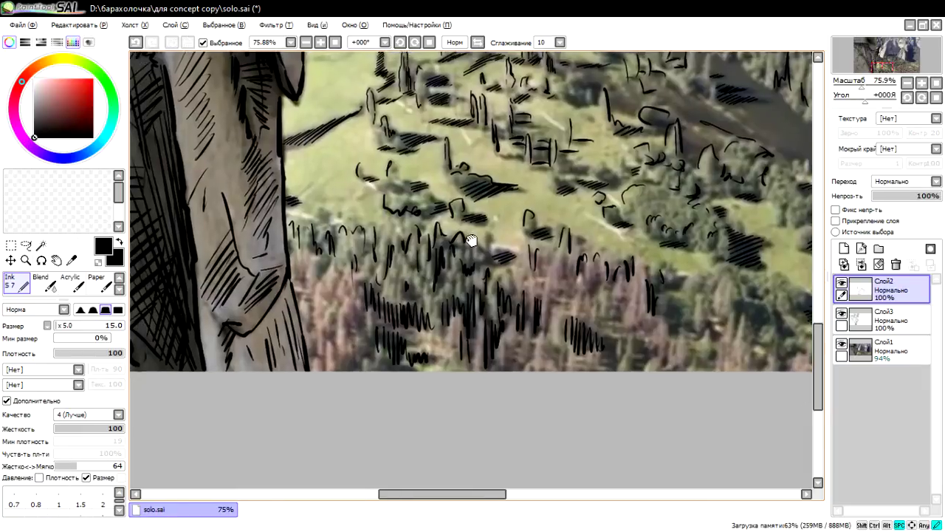
pyautogui.moveTo(470, 314); pyautogui.dragTo(522, 282)
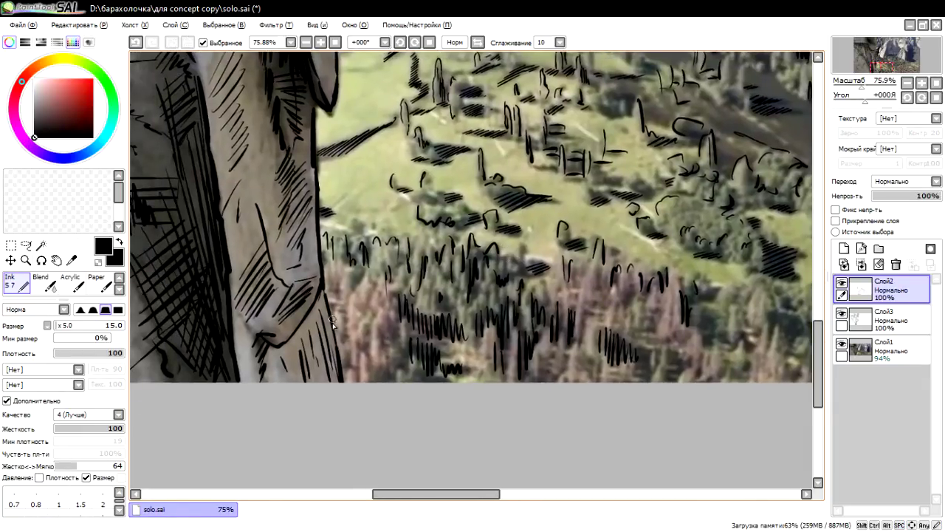
# Step: Hatch the trees beside the cliff with short vertical strokes
pyautogui.moveTo(345, 325)
pyautogui.mouseDown()
pyautogui.moveTo(342, 356)
pyautogui.moveTo(373, 367)
pyautogui.mouseUp()
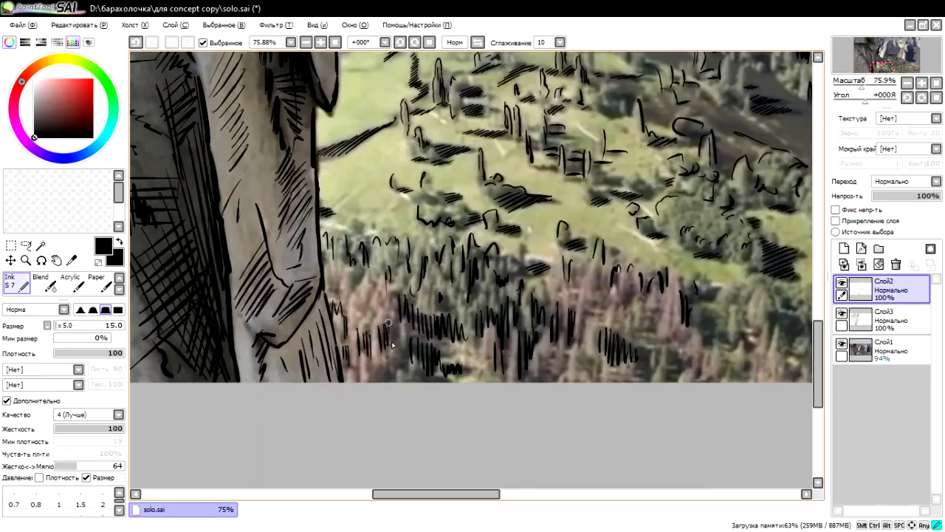
pyautogui.moveTo(385, 320); pyautogui.dragTo(393, 351)
pyautogui.moveTo(344, 278)
pyautogui.mouseDown()
pyautogui.moveTo(342, 293)
pyautogui.moveTo(363, 319)
pyautogui.mouseUp()
pyautogui.moveTo(374, 283); pyautogui.dragTo(371, 309)
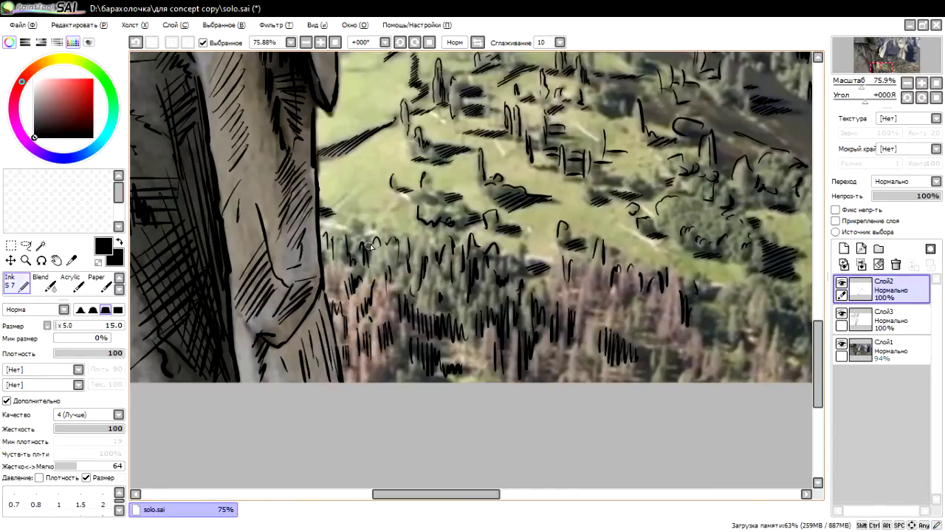
pyautogui.moveTo(378, 244); pyautogui.dragTo(377, 279)
pyautogui.moveTo(325, 263); pyautogui.dragTo(330, 301)
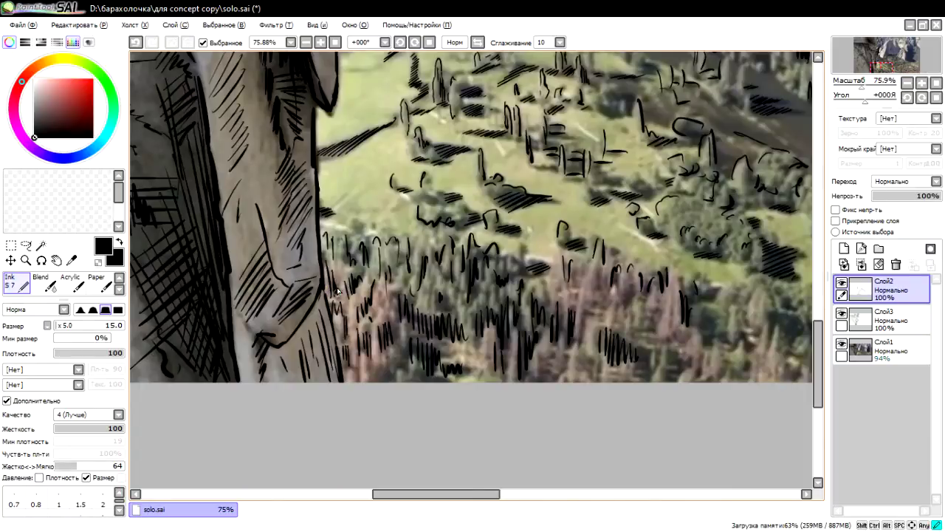
pyautogui.moveTo(524, 285)
pyautogui.mouseDown()
pyautogui.moveTo(475, 248)
pyautogui.moveTo(474, 341)
pyautogui.moveTo(528, 341)
pyautogui.mouseUp()
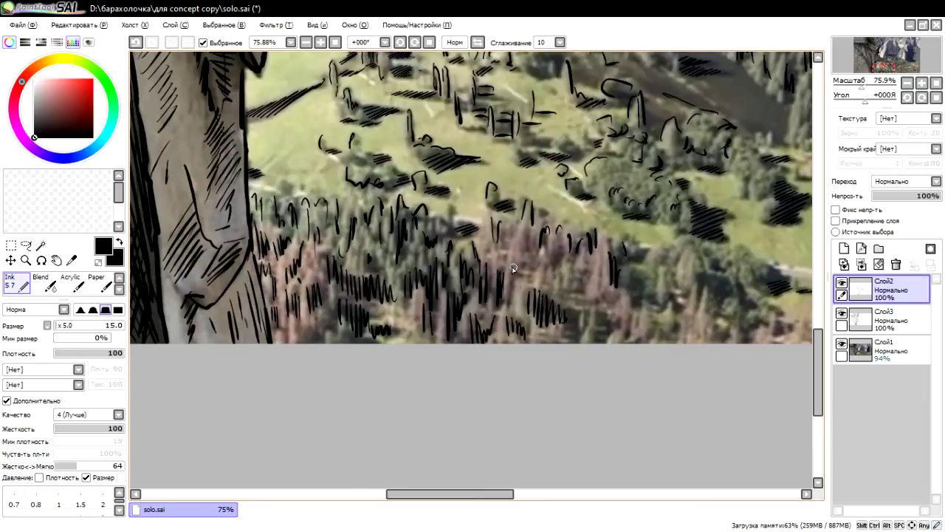
# Step: Hatch tree clusters across the right side of the lower forest band
pyautogui.moveTo(516, 263)
pyautogui.mouseDown()
pyautogui.moveTo(511, 291)
pyautogui.moveTo(549, 277)
pyautogui.mouseUp()
pyautogui.moveTo(561, 254); pyautogui.dragTo(559, 276)
pyautogui.moveTo(573, 317)
pyautogui.mouseDown()
pyautogui.moveTo(581, 341)
pyautogui.moveTo(607, 341)
pyautogui.mouseUp()
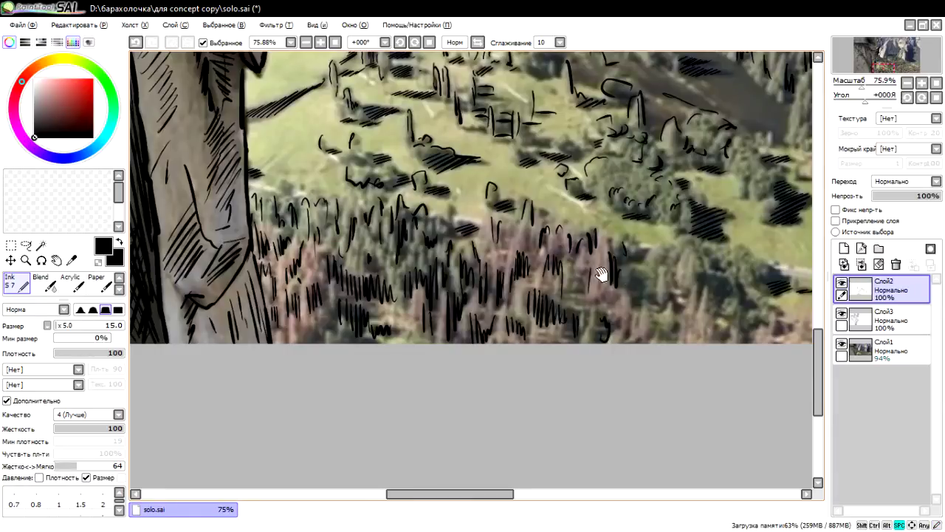
pyautogui.moveTo(589, 275); pyautogui.dragTo(491, 317)
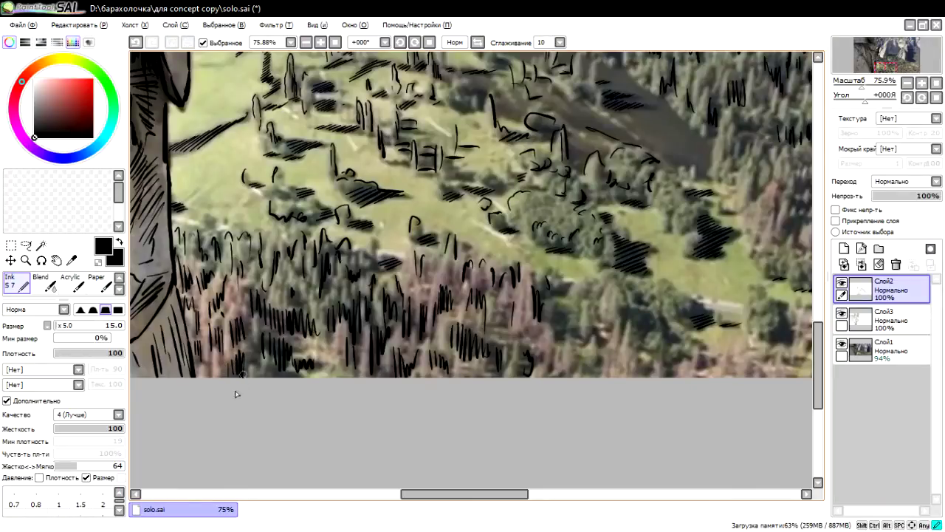
pyautogui.moveTo(556, 302)
pyautogui.mouseDown()
pyautogui.moveTo(559, 346)
pyautogui.moveTo(581, 353)
pyautogui.mouseUp()
pyautogui.moveTo(629, 316)
pyautogui.mouseDown()
pyautogui.moveTo(634, 329)
pyautogui.moveTo(659, 331)
pyautogui.mouseUp()
pyautogui.moveTo(562, 281); pyautogui.dragTo(572, 303)
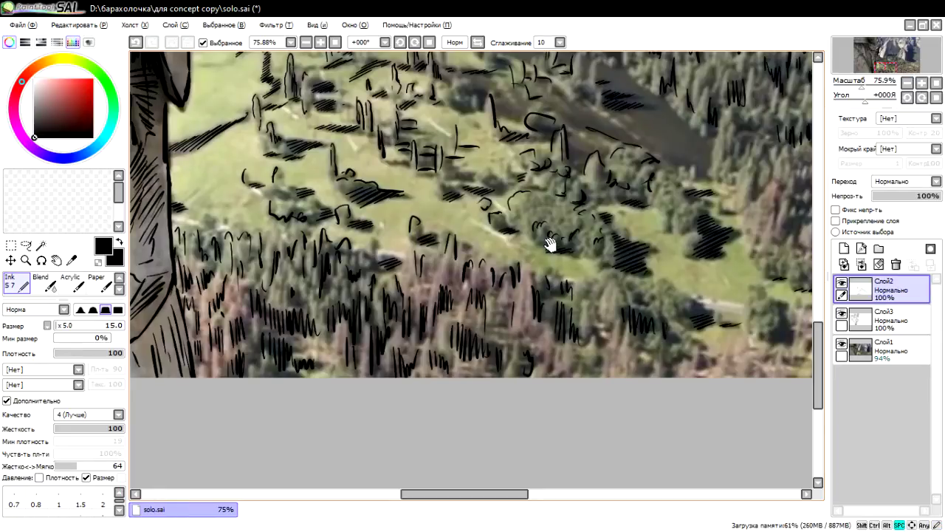
pyautogui.moveTo(628, 236); pyautogui.dragTo(507, 220)
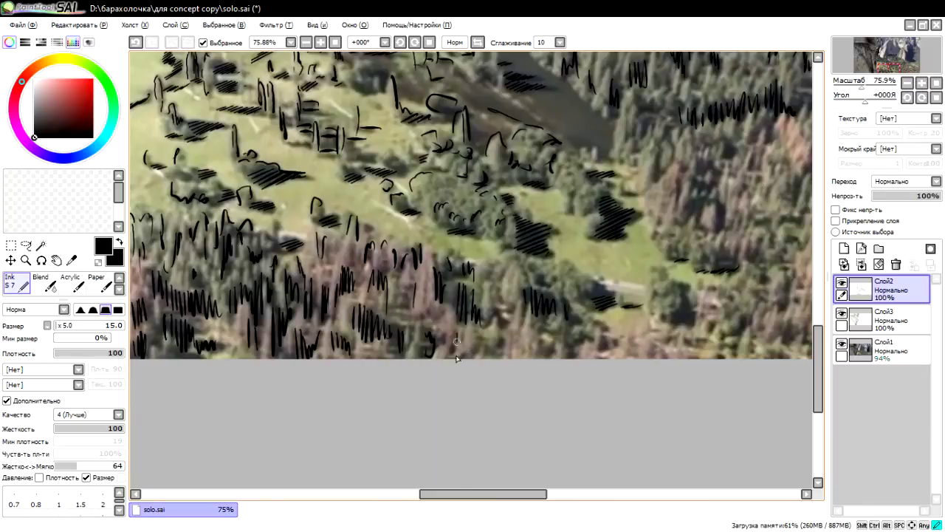
# Step: Add more hatching and a curved tree outline, undoing the stray long line
pyautogui.moveTo(457, 332); pyautogui.dragTo(456, 357)
pyautogui.moveTo(498, 273); pyautogui.dragTo(489, 299)
pyautogui.moveTo(580, 272); pyautogui.dragTo(591, 288)
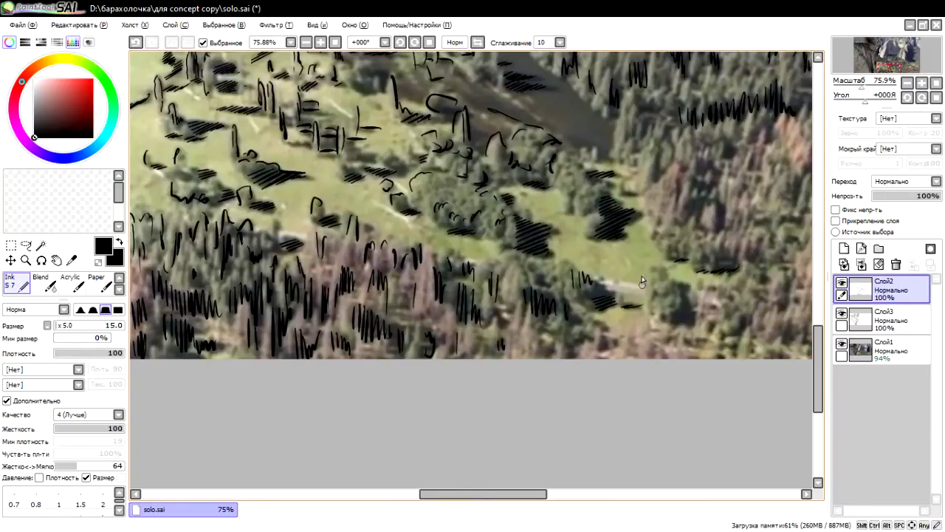
pyautogui.moveTo(650, 276); pyautogui.dragTo(653, 324)
pyautogui.moveTo(680, 285)
pyautogui.mouseDown()
pyautogui.moveTo(679, 320)
pyautogui.moveTo(692, 329)
pyautogui.moveTo(506, 364)
pyautogui.mouseUp()
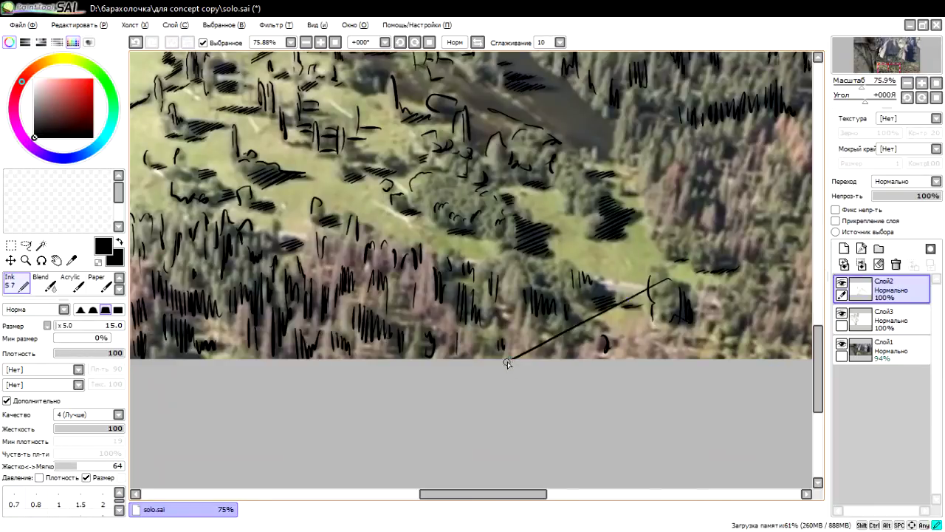
pyautogui.hotkey('ctrl', 'z')
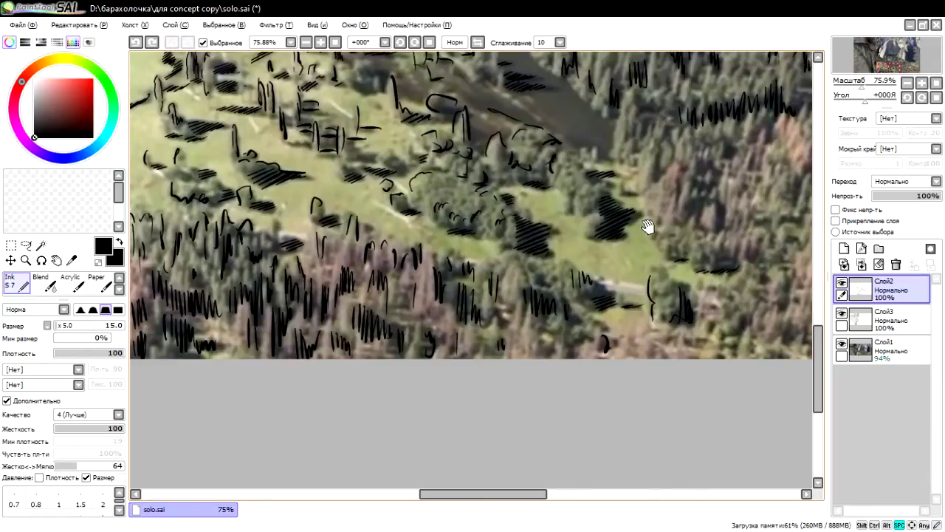
pyautogui.moveTo(650, 226)
pyautogui.mouseDown()
pyautogui.moveTo(369, 290)
pyautogui.moveTo(358, 254)
pyautogui.moveTo(359, 294)
pyautogui.mouseUp()
# Step: Hatch the trees on the left and middle of the reddish forest slope
pyautogui.moveTo(366, 251); pyautogui.dragTo(369, 270)
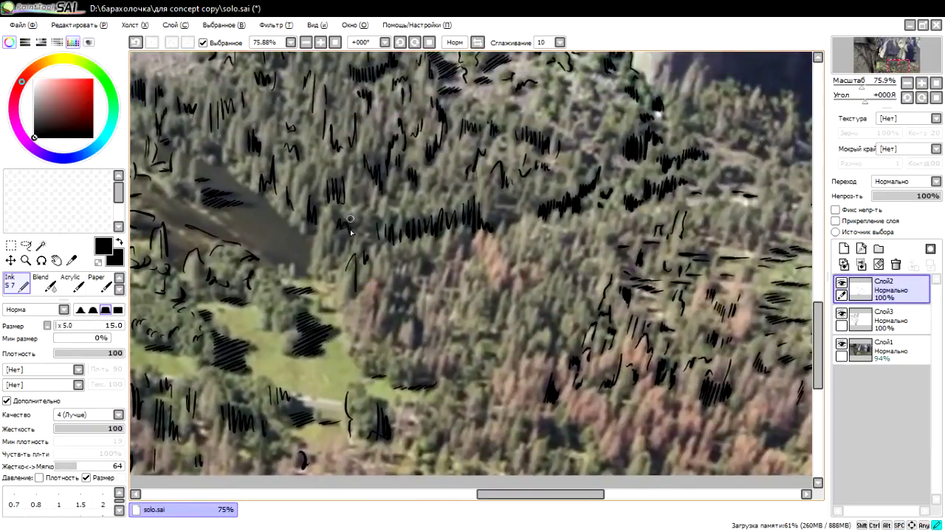
pyautogui.moveTo(374, 206); pyautogui.dragTo(370, 221)
pyautogui.moveTo(399, 287)
pyautogui.mouseDown()
pyautogui.moveTo(411, 282)
pyautogui.moveTo(418, 346)
pyautogui.mouseUp()
pyautogui.moveTo(357, 319); pyautogui.dragTo(343, 334)
pyautogui.moveTo(338, 293); pyautogui.dragTo(341, 325)
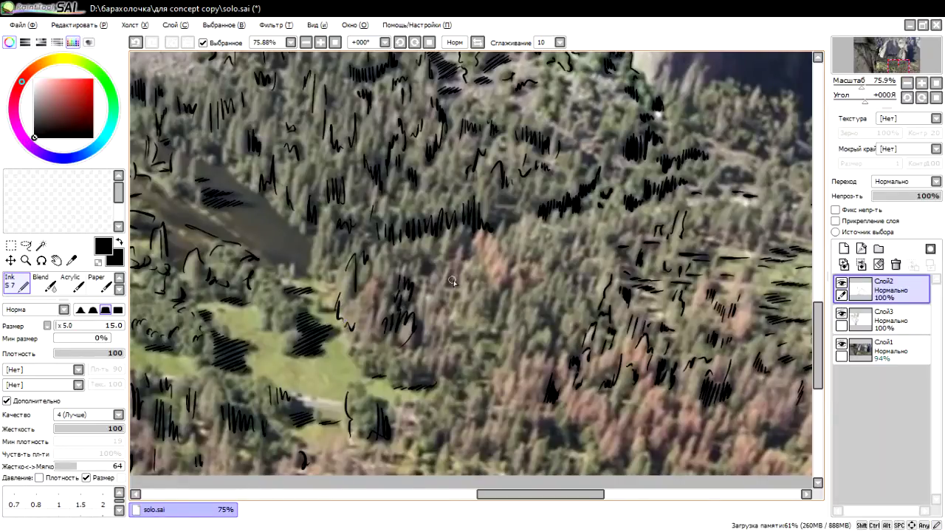
pyautogui.moveTo(451, 266); pyautogui.dragTo(446, 292)
pyautogui.moveTo(461, 237)
pyautogui.mouseDown()
pyautogui.moveTo(452, 255)
pyautogui.moveTo(468, 267)
pyautogui.moveTo(465, 303)
pyautogui.moveTo(500, 302)
pyautogui.moveTo(494, 320)
pyautogui.mouseUp()
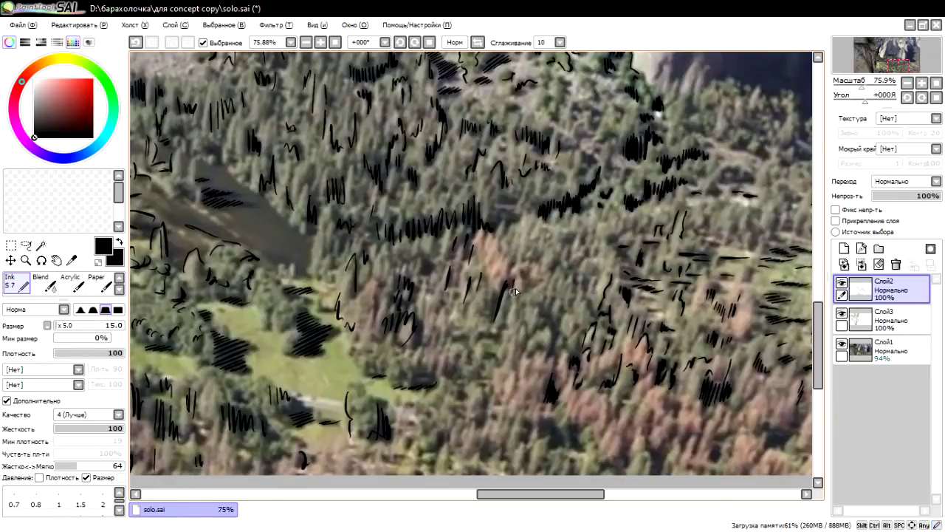
pyautogui.moveTo(519, 285)
pyautogui.mouseDown()
pyautogui.moveTo(512, 318)
pyautogui.moveTo(546, 310)
pyautogui.moveTo(524, 356)
pyautogui.moveTo(556, 333)
pyautogui.mouseUp()
# Step: Add squiggles and hatching to the slope's lower and right trees, then zoom out
pyautogui.moveTo(496, 356)
pyautogui.mouseDown()
pyautogui.moveTo(450, 367)
pyautogui.moveTo(419, 389)
pyautogui.mouseUp()
pyautogui.moveTo(443, 325); pyautogui.dragTo(446, 345)
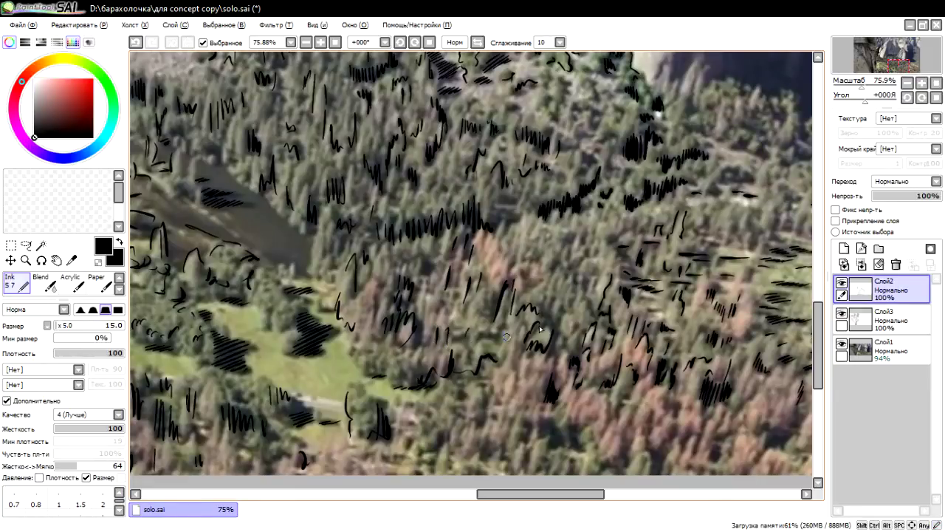
pyautogui.moveTo(567, 236)
pyautogui.mouseDown()
pyautogui.moveTo(586, 311)
pyautogui.moveTo(555, 313)
pyautogui.mouseUp()
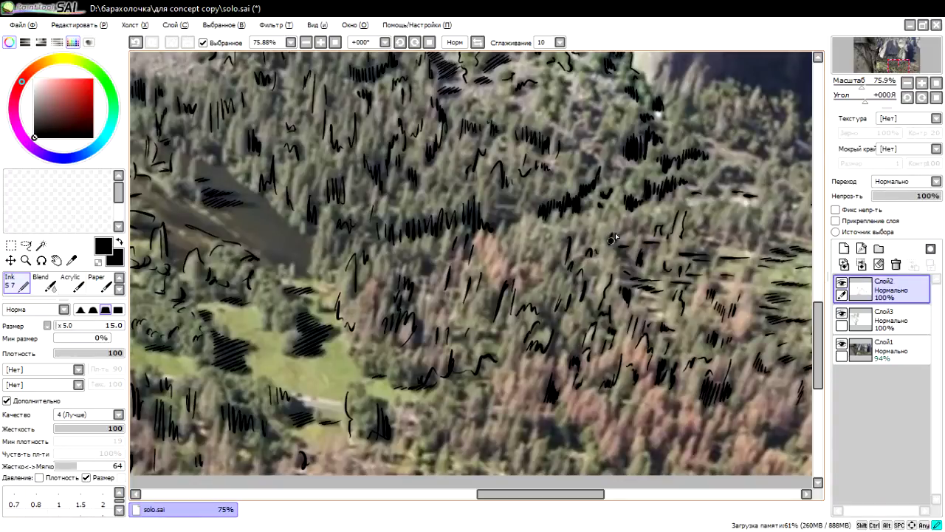
pyautogui.moveTo(609, 243); pyautogui.dragTo(639, 226)
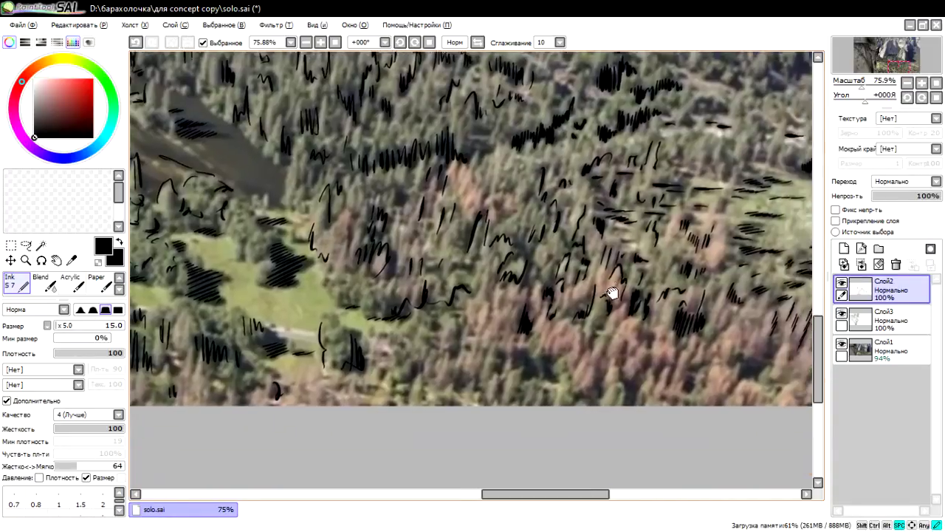
pyautogui.moveTo(683, 399); pyautogui.dragTo(594, 325)
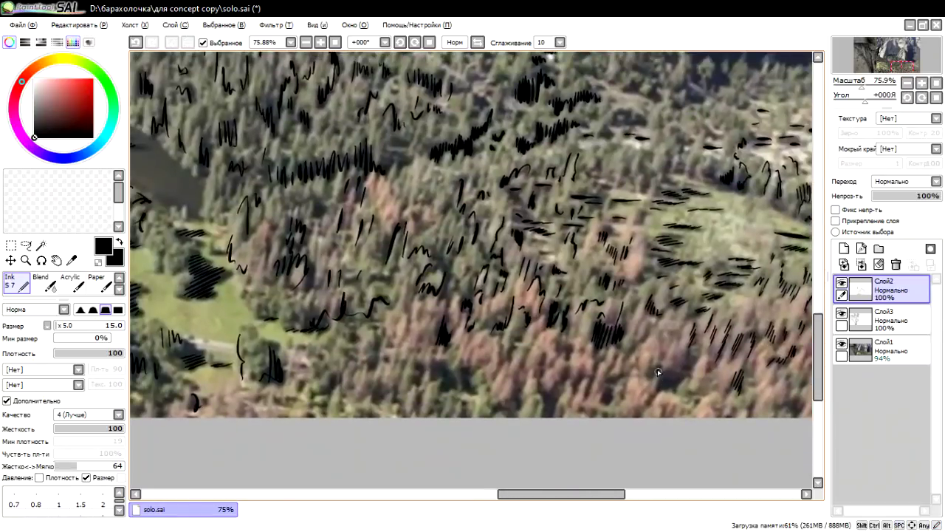
pyautogui.moveTo(659, 371); pyautogui.dragTo(668, 383)
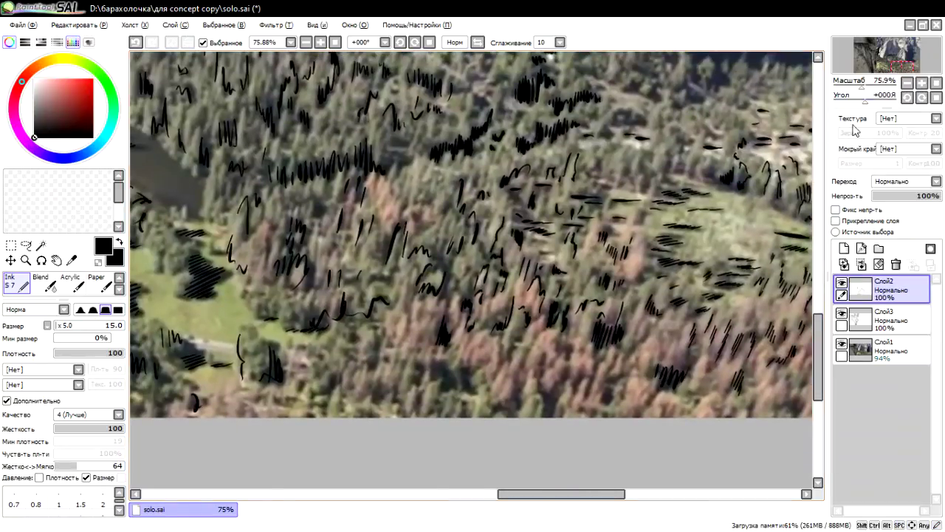
pyautogui.moveTo(862, 85); pyautogui.dragTo(842, 85)
pyautogui.moveTo(488, 258)
pyautogui.mouseDown()
pyautogui.moveTo(526, 264)
pyautogui.moveTo(507, 333)
pyautogui.moveTo(572, 370)
pyautogui.mouseUp()
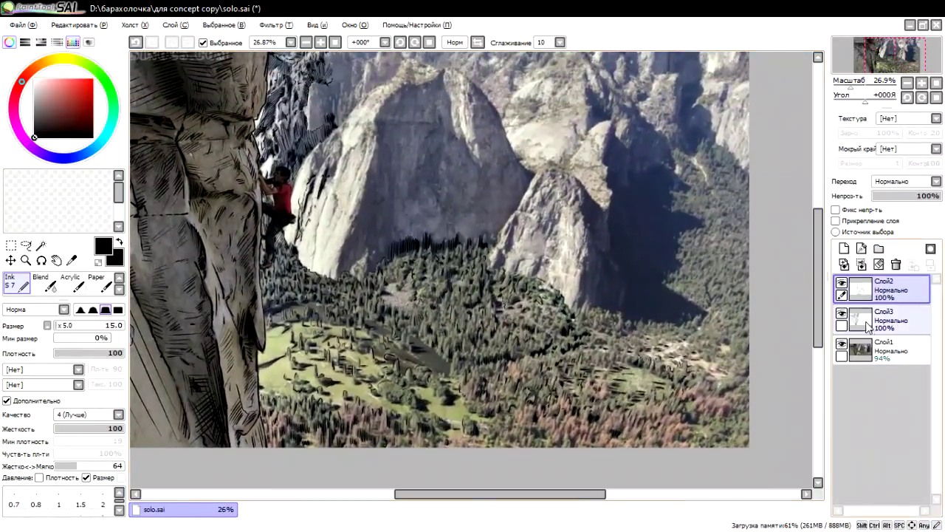
# Step: Hide the Слой1 photo layer and set the brush size (Размер) to 110
pyautogui.click(842, 344)
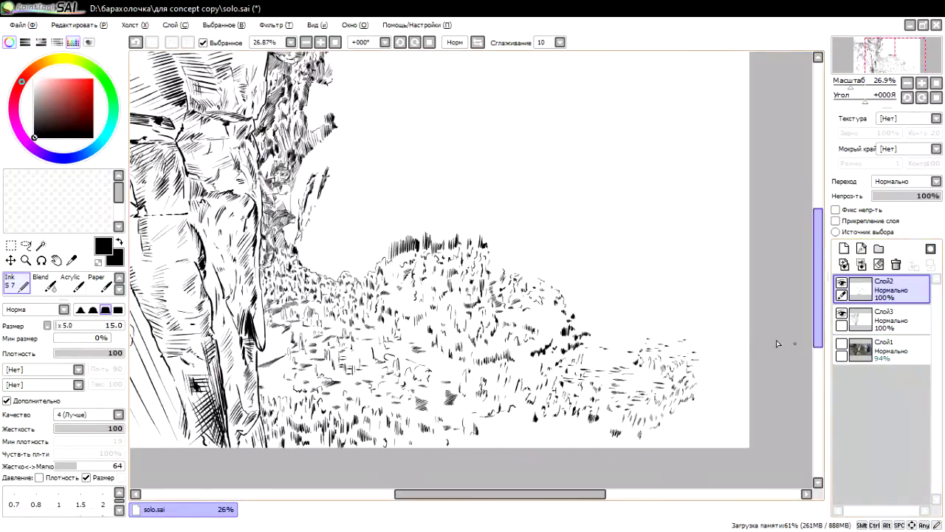
pyautogui.moveTo(518, 285); pyautogui.dragTo(537, 316)
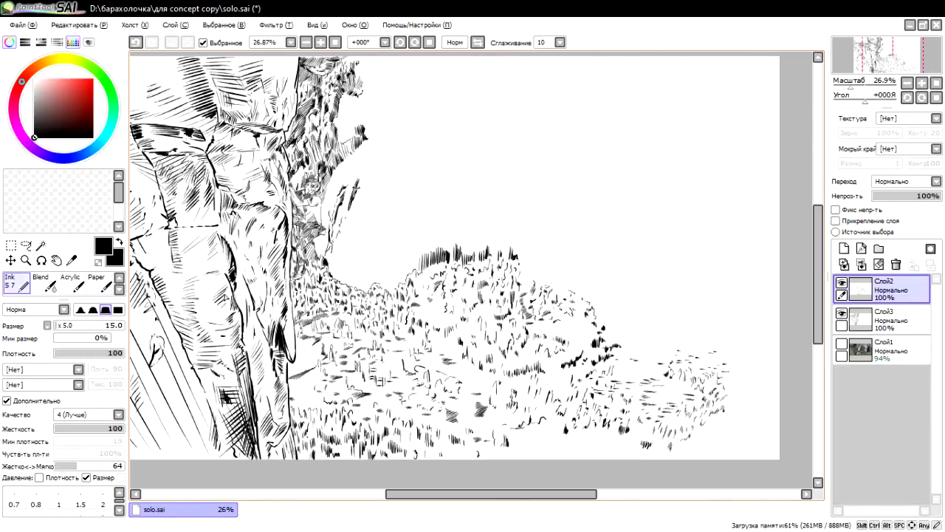
pyautogui.moveTo(70, 326); pyautogui.dragTo(72, 326)
# Step: Hand-letter РУК on the top line and УСТАЛА beneath it
pyautogui.moveTo(405, 76)
pyautogui.mouseDown()
pyautogui.moveTo(424, 155)
pyautogui.moveTo(419, 131)
pyautogui.mouseUp()
pyautogui.moveTo(459, 80)
pyautogui.mouseDown()
pyautogui.moveTo(489, 77)
pyautogui.moveTo(465, 159)
pyautogui.mouseUp()
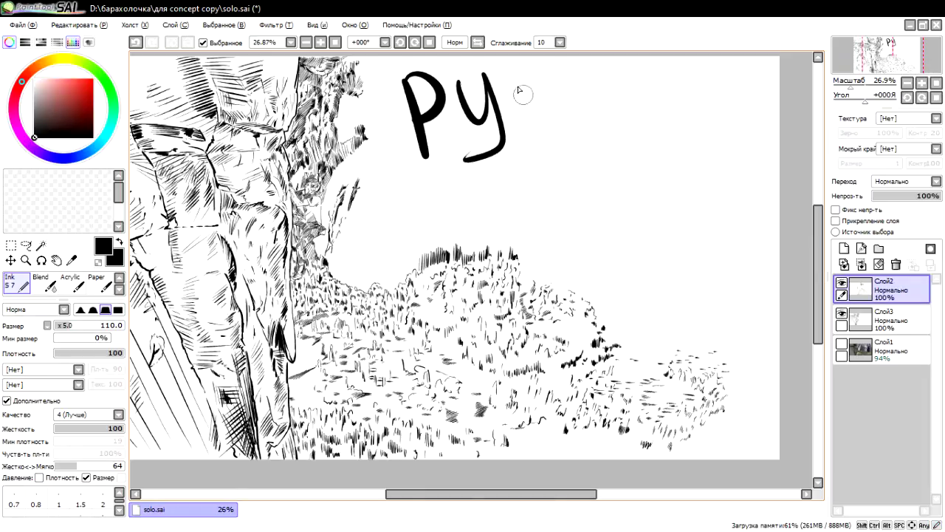
pyautogui.moveTo(531, 74)
pyautogui.mouseDown()
pyautogui.moveTo(530, 157)
pyautogui.moveTo(578, 152)
pyautogui.mouseUp()
pyautogui.moveTo(435, 182)
pyautogui.mouseDown()
pyautogui.moveTo(472, 184)
pyautogui.moveTo(422, 234)
pyautogui.mouseUp()
pyautogui.moveTo(517, 185)
pyautogui.mouseDown()
pyautogui.moveTo(534, 220)
pyautogui.moveTo(546, 198)
pyautogui.moveTo(555, 223)
pyautogui.mouseUp()
pyautogui.moveTo(507, 178)
pyautogui.mouseDown()
pyautogui.moveTo(581, 167)
pyautogui.moveTo(572, 220)
pyautogui.mouseUp()
pyautogui.moveTo(587, 154); pyautogui.dragTo(616, 213)
pyautogui.moveTo(584, 198); pyautogui.dragTo(608, 211)
pyautogui.moveTo(619, 145)
pyautogui.mouseDown()
pyautogui.moveTo(641, 194)
pyautogui.moveTo(626, 216)
pyautogui.mouseUp()
pyautogui.moveTo(639, 135); pyautogui.dragTo(670, 208)
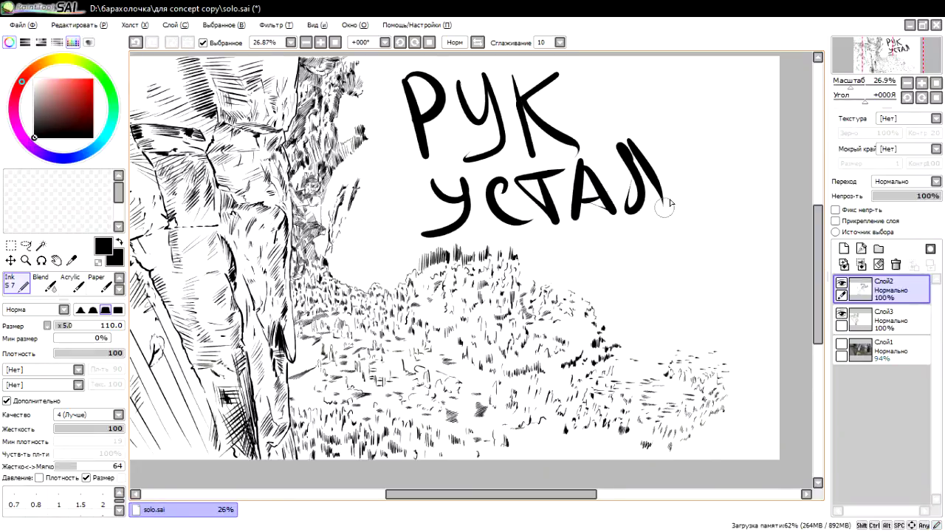
pyautogui.moveTo(683, 111); pyautogui.dragTo(661, 194)
pyautogui.moveTo(674, 122); pyautogui.dragTo(711, 169)
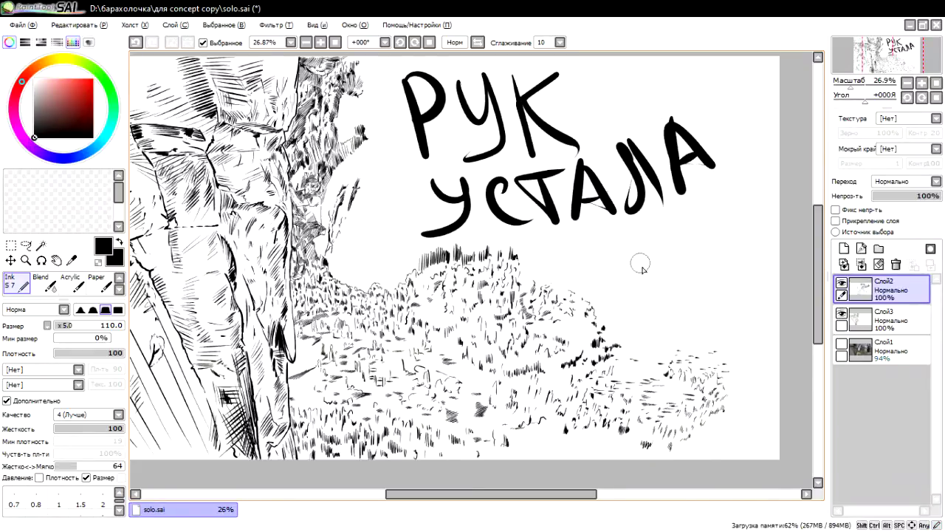
# Step: Draw a tired face, finish РУКА, add eye doodles and a zigzag on the left
pyautogui.moveTo(602, 241)
pyautogui.mouseDown()
pyautogui.moveTo(641, 253)
pyautogui.moveTo(607, 266)
pyautogui.mouseUp()
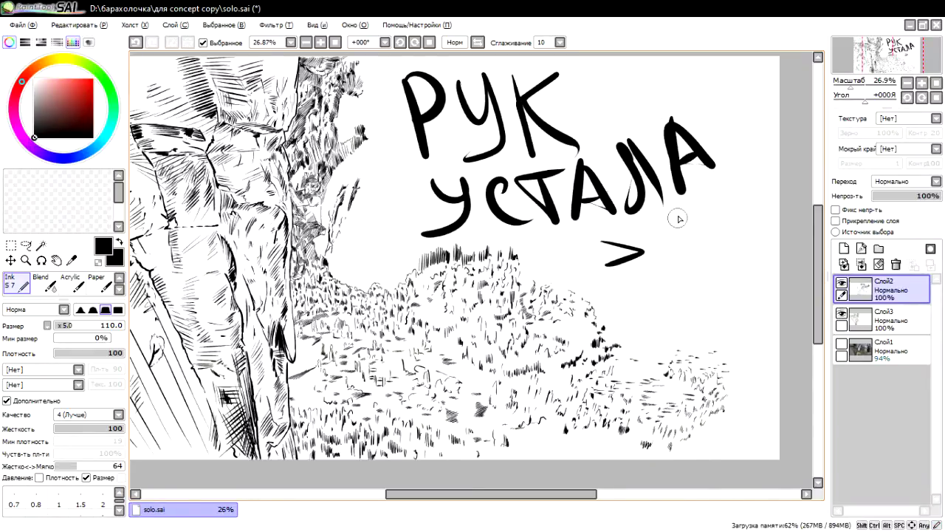
pyautogui.moveTo(674, 214); pyautogui.dragTo(706, 235)
pyautogui.moveTo(622, 300); pyautogui.dragTo(729, 252)
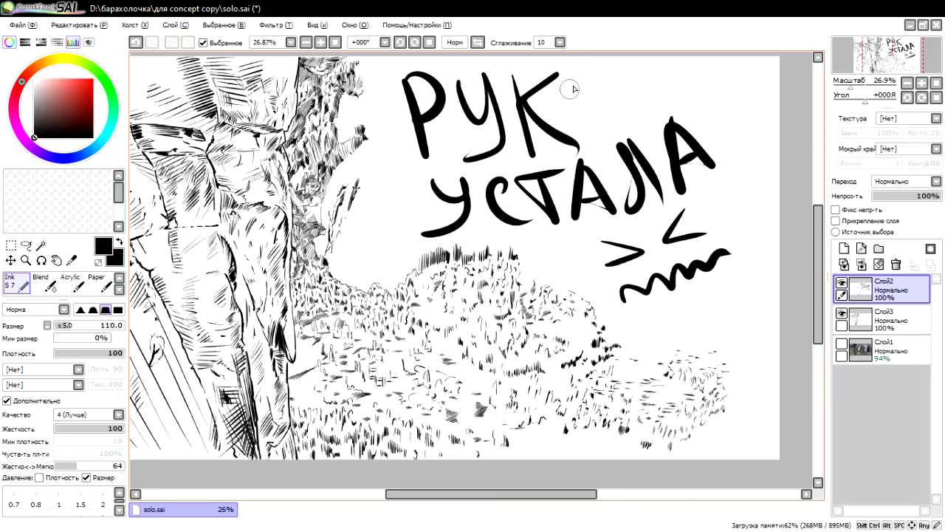
pyautogui.moveTo(579, 67)
pyautogui.mouseDown()
pyautogui.moveTo(571, 148)
pyautogui.moveTo(611, 130)
pyautogui.moveTo(627, 97)
pyautogui.mouseUp()
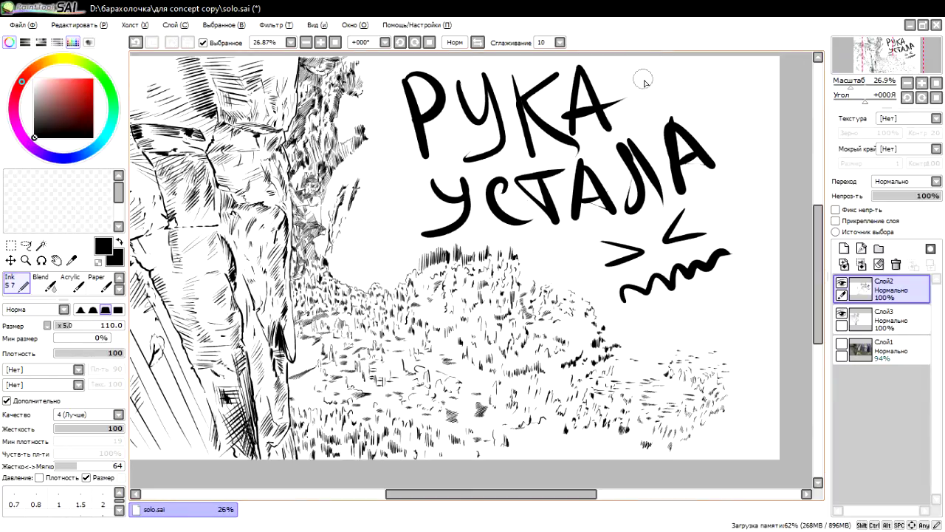
pyautogui.moveTo(650, 68)
pyautogui.mouseDown()
pyautogui.moveTo(693, 58)
pyautogui.moveTo(650, 77)
pyautogui.moveTo(685, 72)
pyautogui.moveTo(735, 92)
pyautogui.mouseUp()
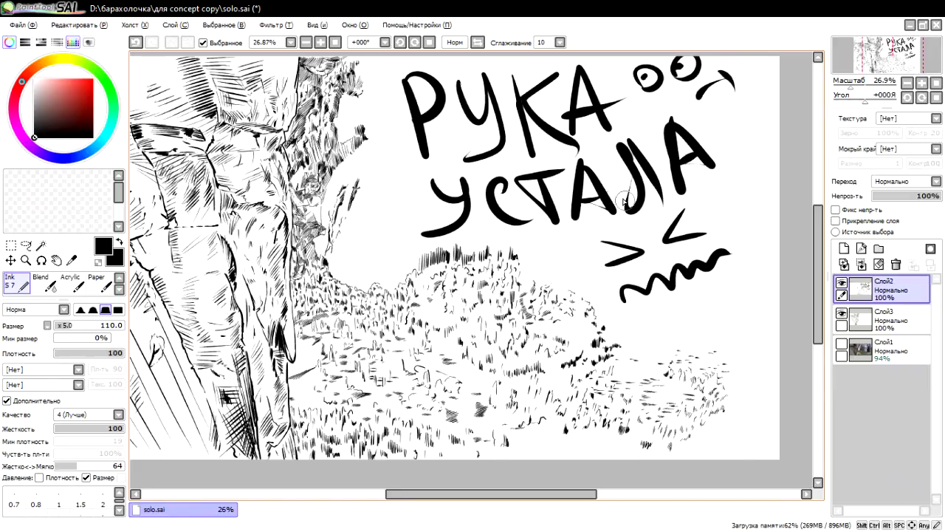
pyautogui.moveTo(632, 59); pyautogui.dragTo(638, 83)
pyautogui.moveTo(389, 98); pyautogui.dragTo(387, 237)
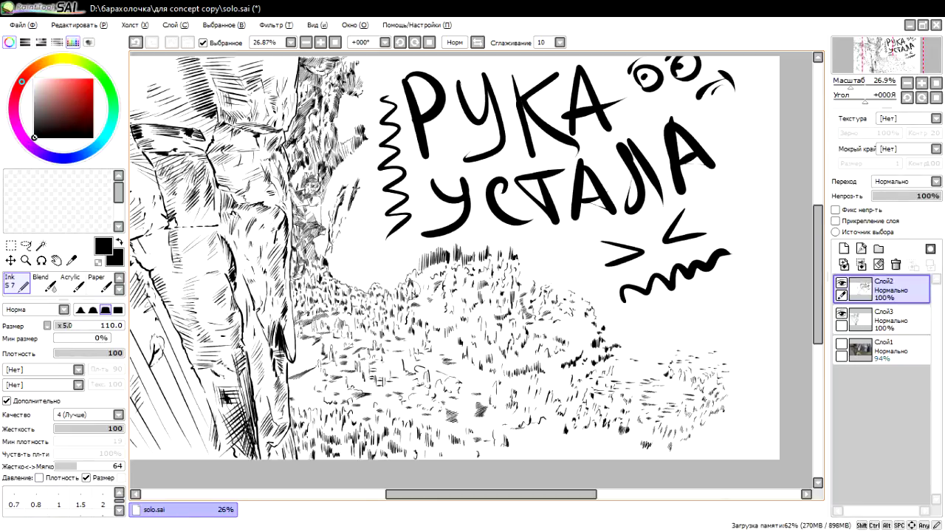
# Step: Switch to the Eraser at size 91 and erase the lower zigzag
pyautogui.press('e')
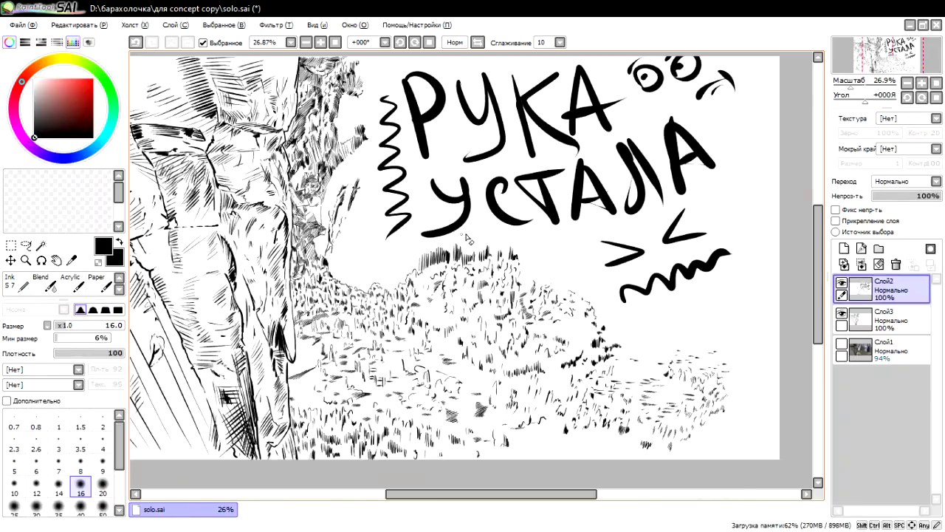
pyautogui.moveTo(454, 238)
pyautogui.mouseDown()
pyautogui.moveTo(521, 222)
pyautogui.moveTo(531, 232)
pyautogui.mouseUp()
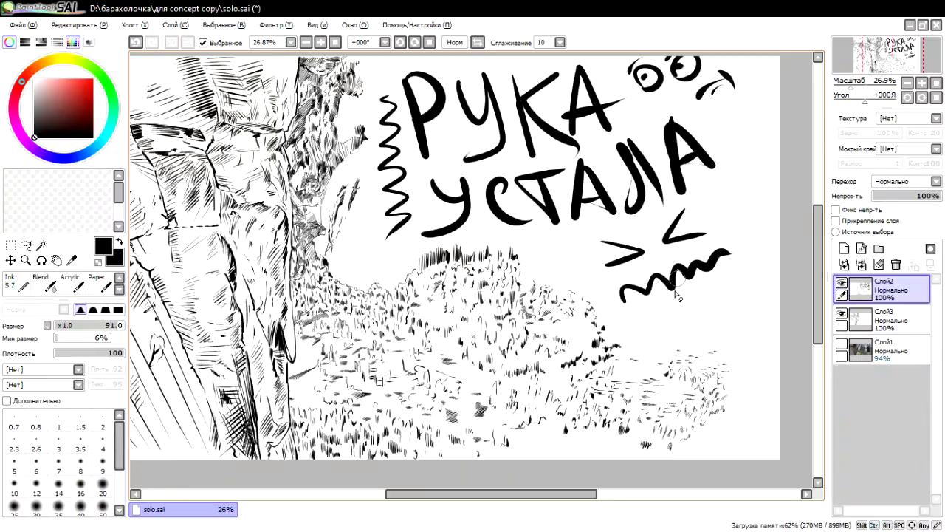
pyautogui.moveTo(625, 318)
pyautogui.mouseDown()
pyautogui.moveTo(656, 283)
pyautogui.moveTo(684, 266)
pyautogui.moveTo(687, 281)
pyautogui.moveTo(673, 292)
pyautogui.moveTo(732, 249)
pyautogui.moveTo(692, 269)
pyautogui.mouseUp()
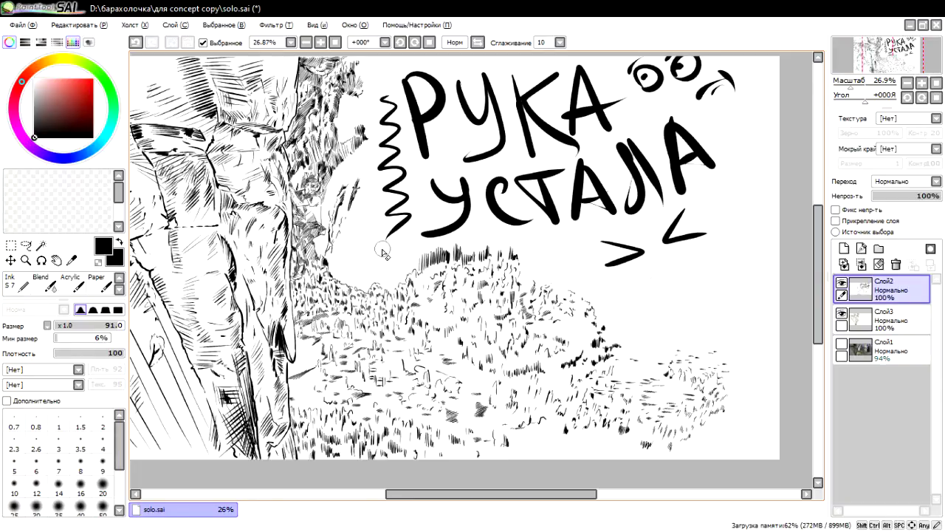
pyautogui.moveTo(382, 254)
pyautogui.mouseDown()
pyautogui.moveTo(403, 229)
pyautogui.moveTo(391, 222)
pyautogui.moveTo(406, 200)
pyautogui.moveTo(384, 185)
pyautogui.moveTo(395, 169)
pyautogui.moveTo(380, 164)
pyautogui.moveTo(406, 194)
pyautogui.moveTo(388, 144)
pyautogui.moveTo(382, 177)
pyautogui.mouseUp()
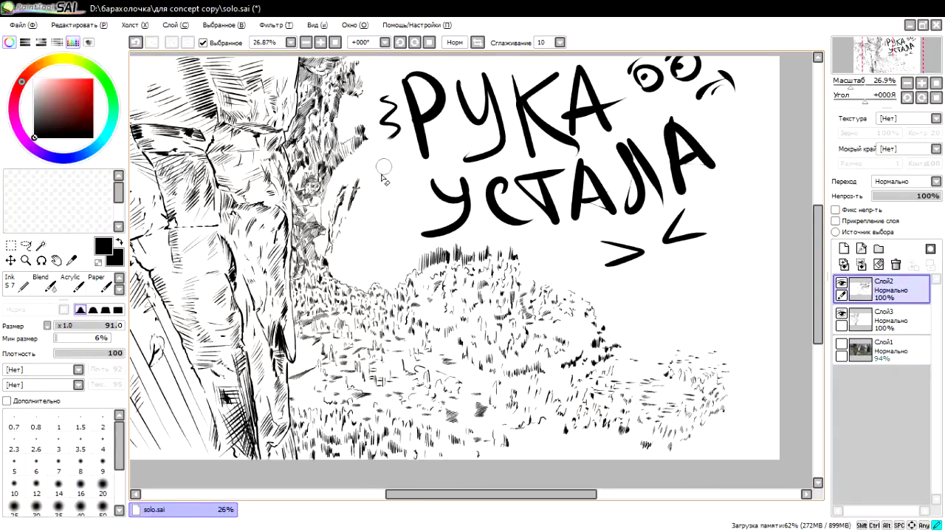
# Step: Undo five times, removing the erasing, the doodles and most lettering strokes
pyautogui.hotkey('ctrl', 'z')
pyautogui.hotkey('ctrl', 'z')
pyautogui.hotkey('ctrl', 'z')
pyautogui.hotkey('ctrl', 'z')
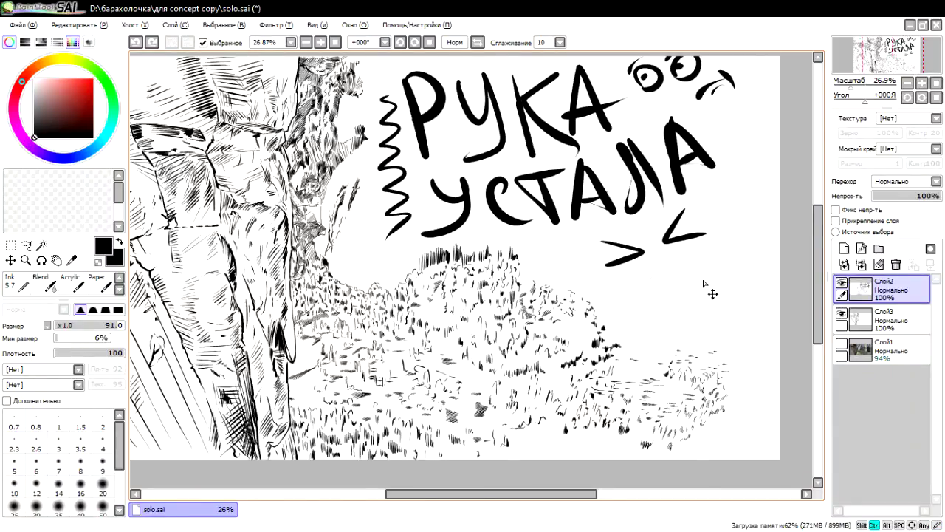
pyautogui.hotkey('ctrl', 'z')
pyautogui.hotkey('ctrl', 'z')
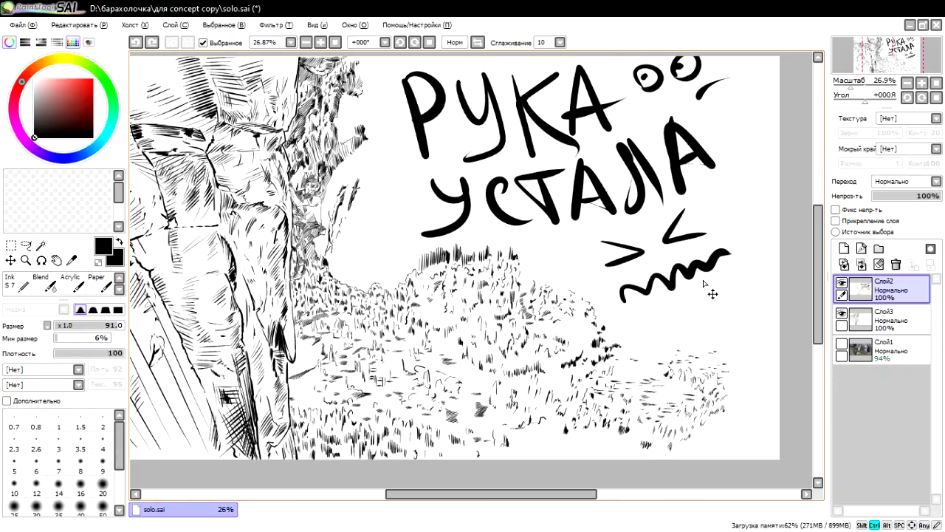
pyautogui.hotkey('ctrl', 'z')
pyautogui.hotkey('ctrl', 'z')
pyautogui.hotkey('ctrl', 'z')
pyautogui.hotkey('ctrl', 'z')
pyautogui.hotkey('ctrl', 'z')
pyautogui.hotkey('ctrl', 'z')
pyautogui.hotkey('ctrl', 'z')
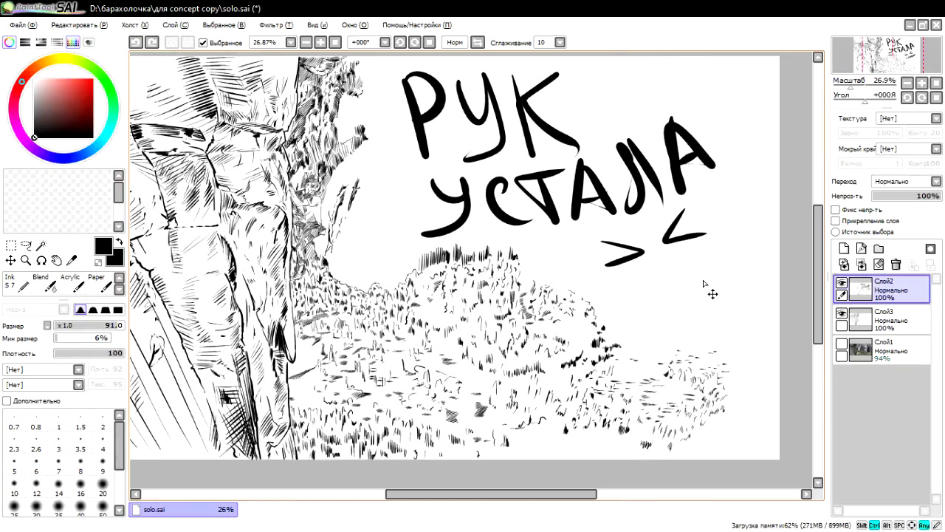
pyautogui.hotkey('ctrl', 'z')
pyautogui.hotkey('ctrl', 'z')
pyautogui.hotkey('ctrl', 'z')
pyautogui.hotkey('ctrl', 'z')
pyautogui.hotkey('ctrl', 'z')
pyautogui.hotkey('ctrl', 'z')
pyautogui.hotkey('ctrl', 'z')
pyautogui.hotkey('ctrl', 'z')
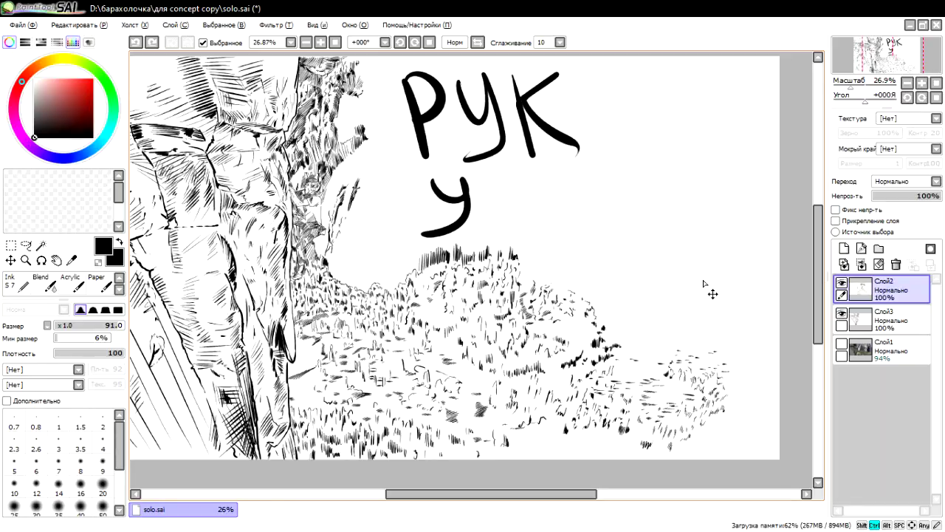
pyautogui.hotkey('ctrl', 'z')
pyautogui.hotkey('ctrl', 'z')
pyautogui.hotkey('ctrl', 'z')
pyautogui.hotkey('ctrl', 'z')
pyautogui.hotkey('ctrl', 'z')
pyautogui.hotkey('ctrl', 'z')
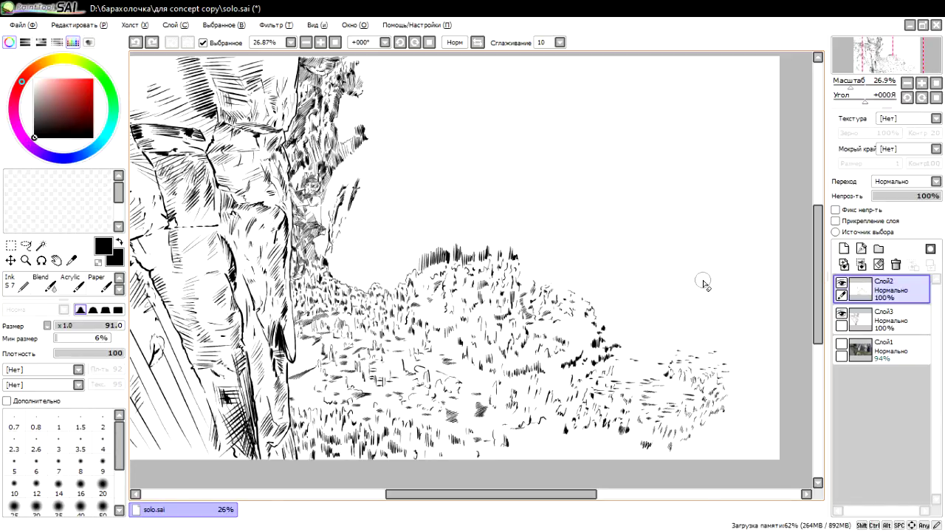